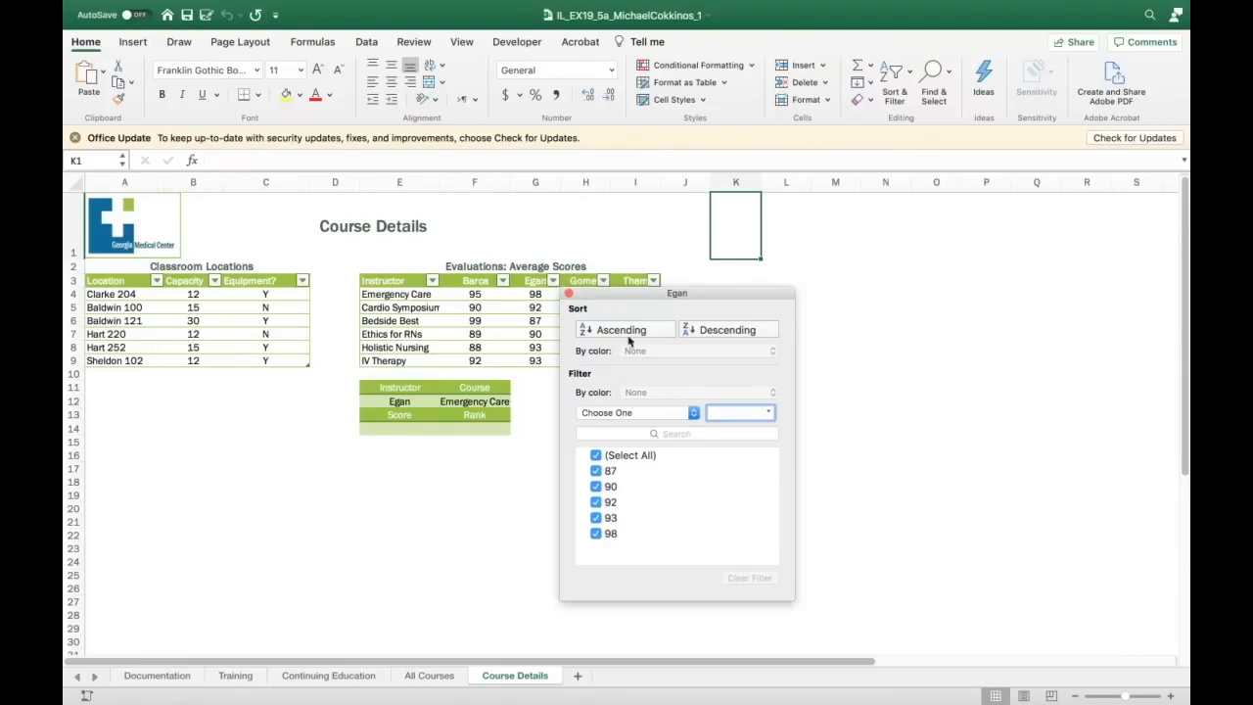
Convert the range A3:G43 on the Training sheet into a table with headers
click(794, 281)
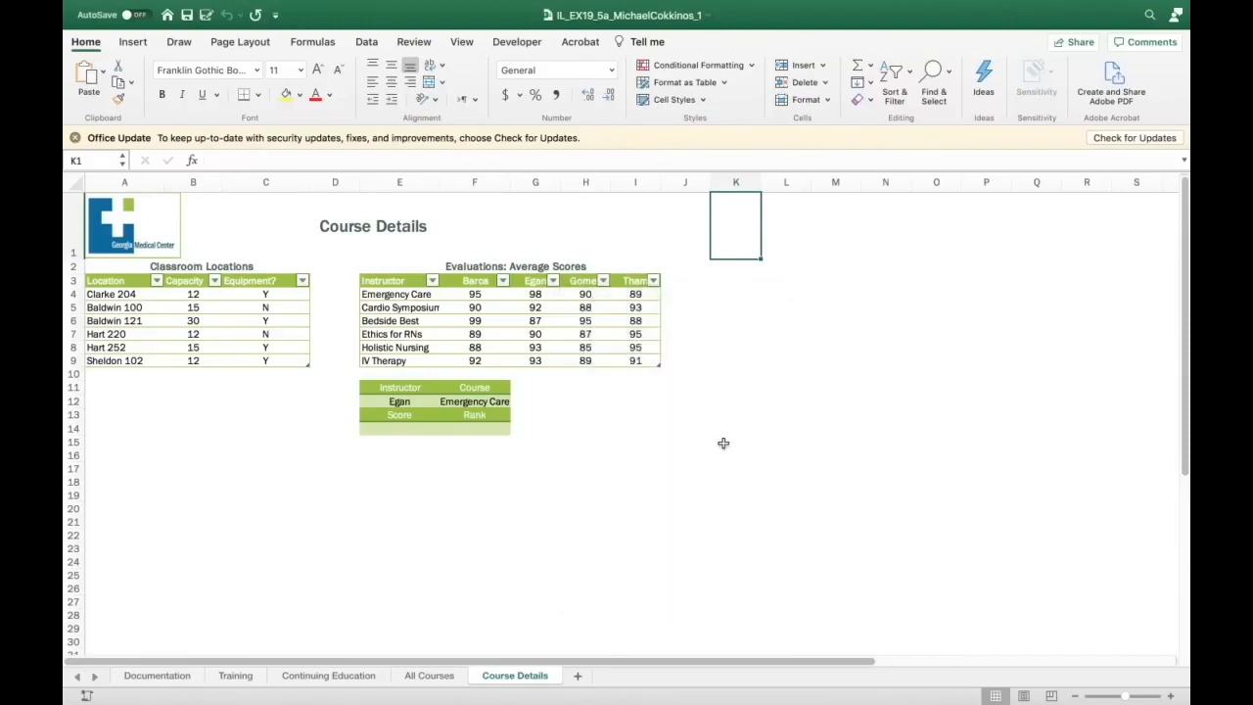
click(235, 676)
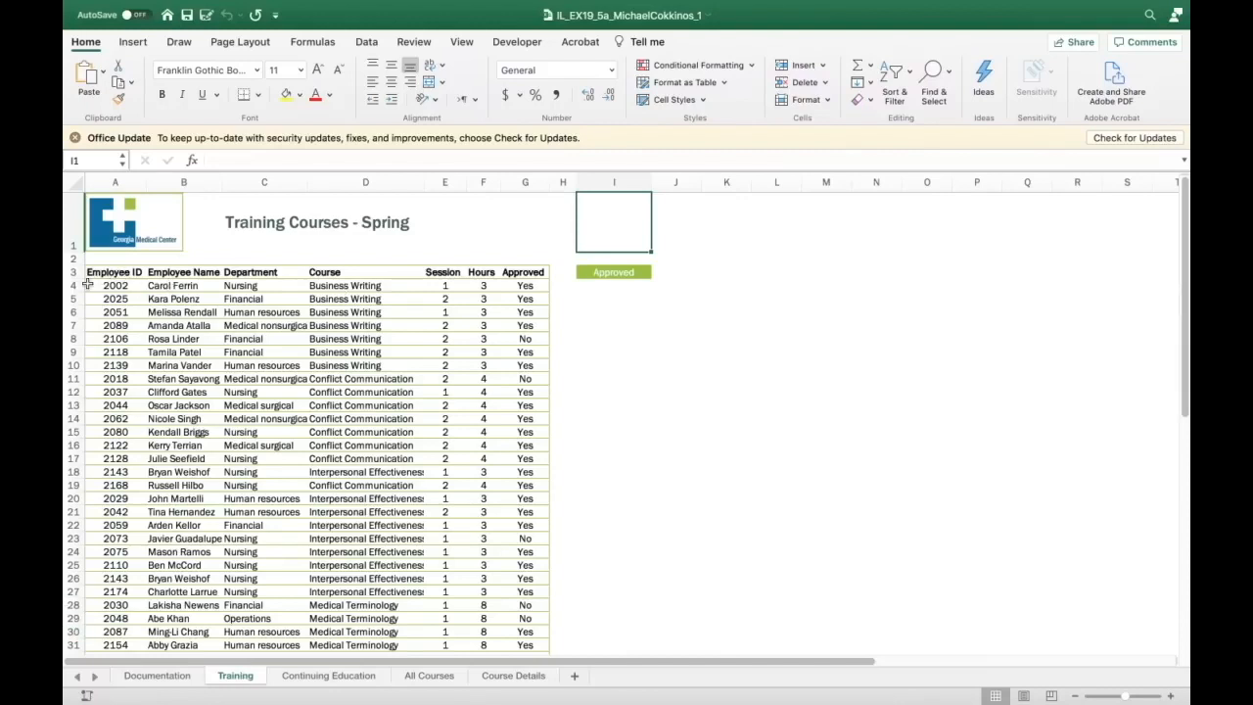
drag(102, 276, 518, 622)
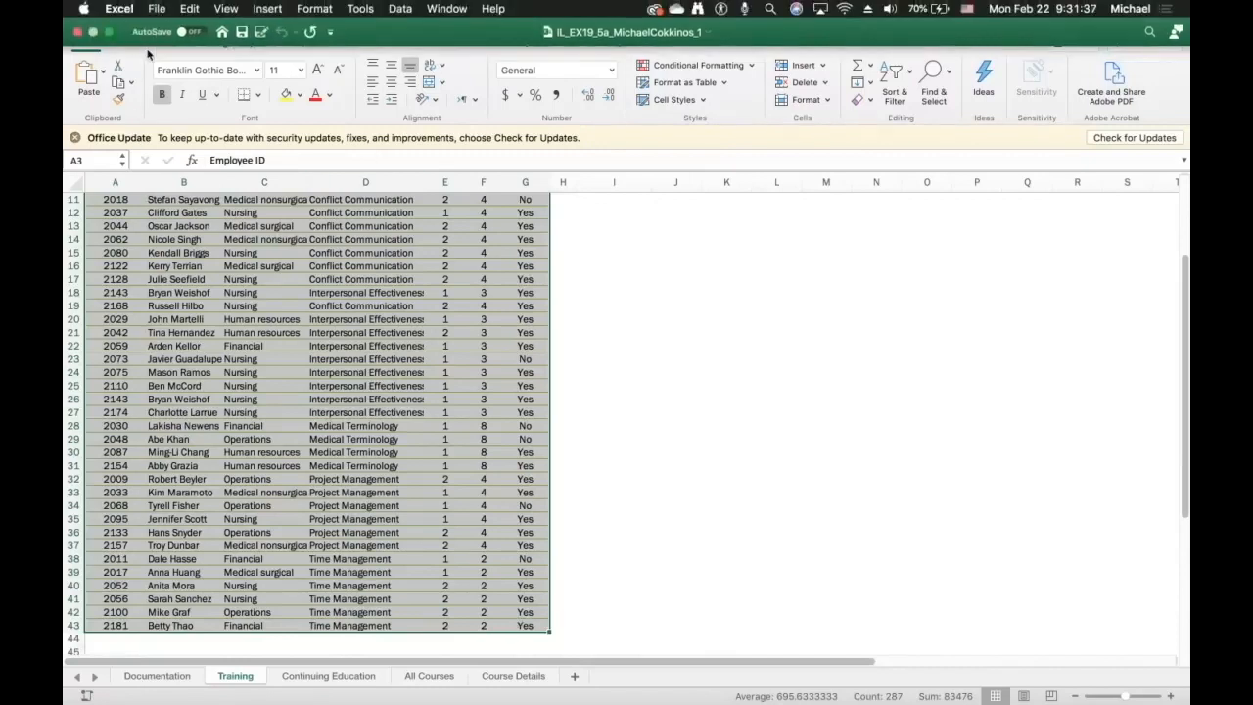
click(135, 43)
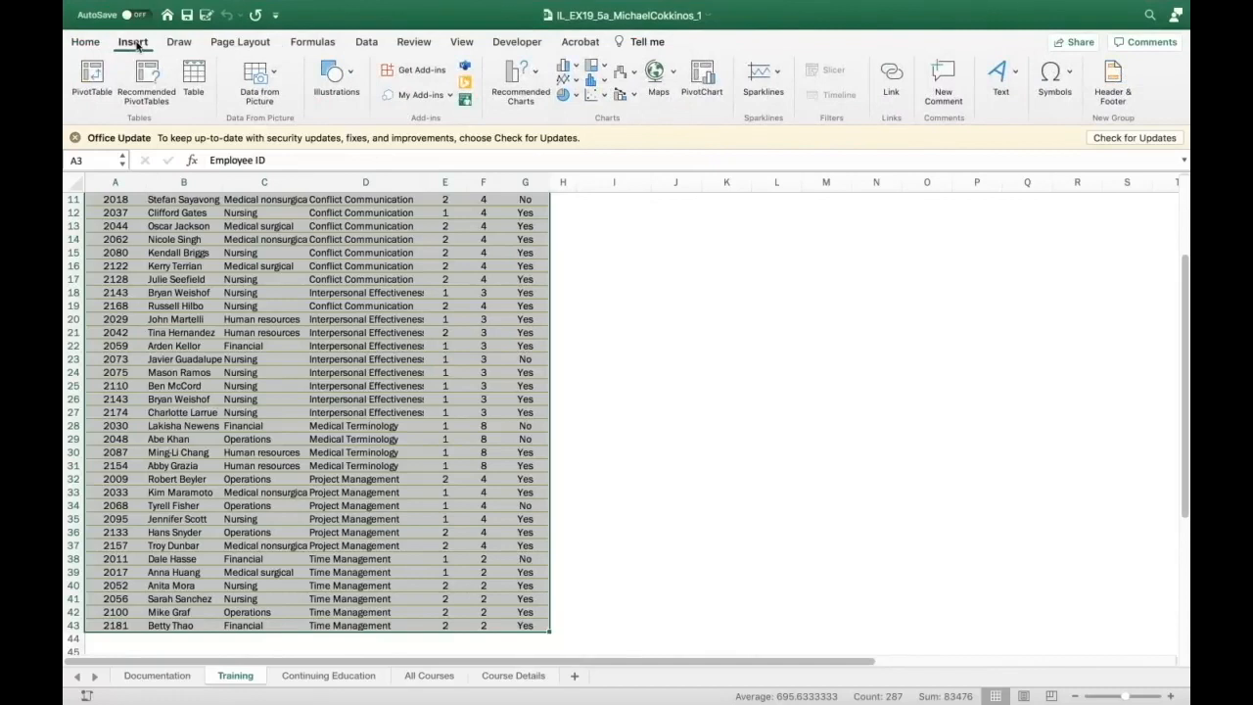
click(196, 72)
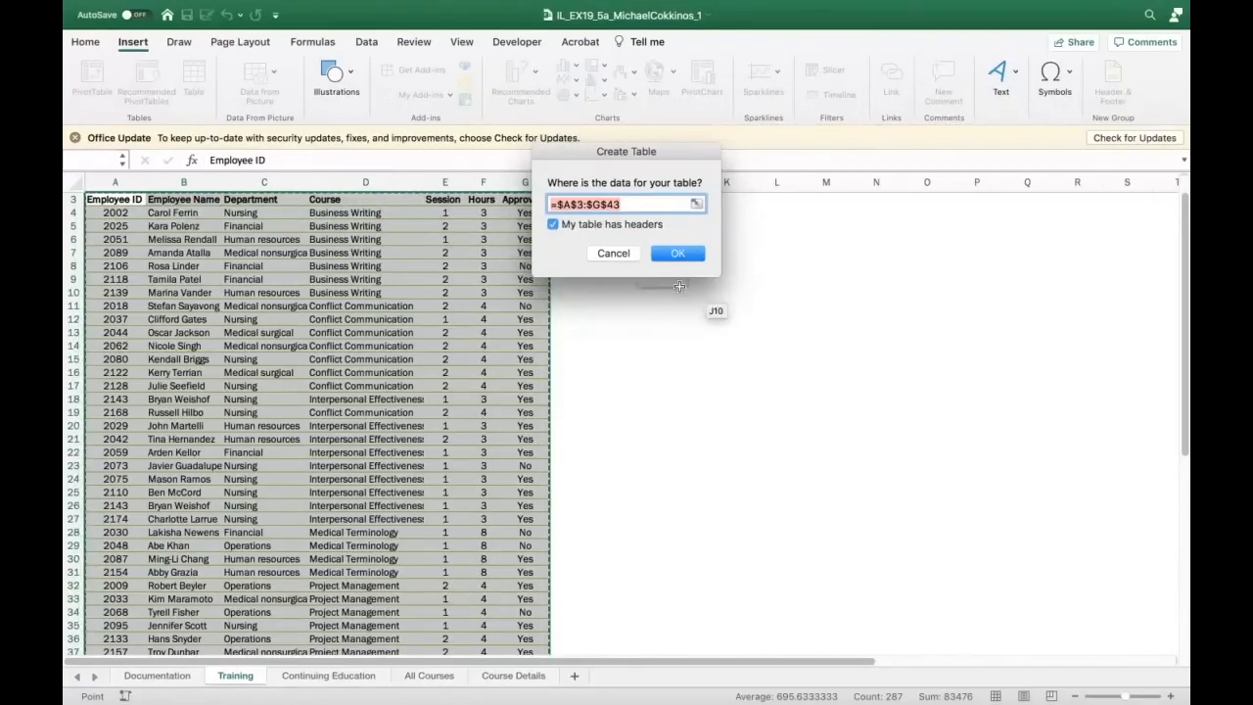
click(689, 252)
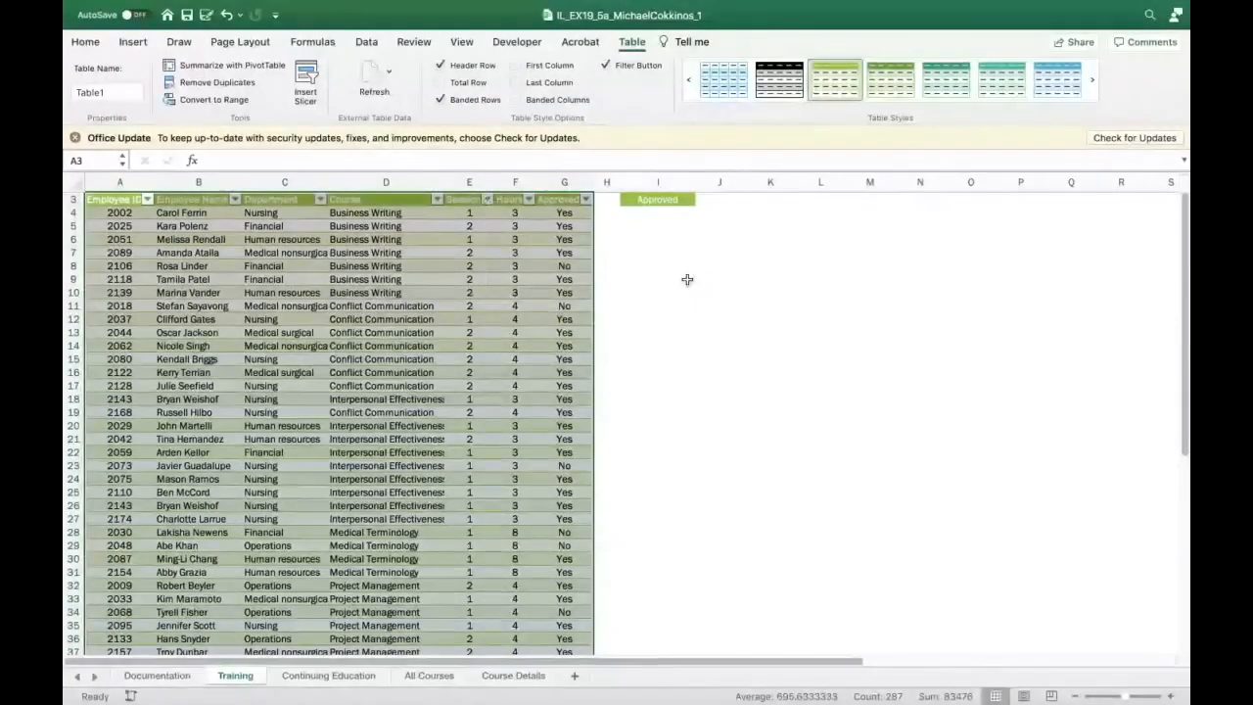
Apply the Lime, Table Style Light 9 style to the training courses table
scroll(743, 385, up, 2)
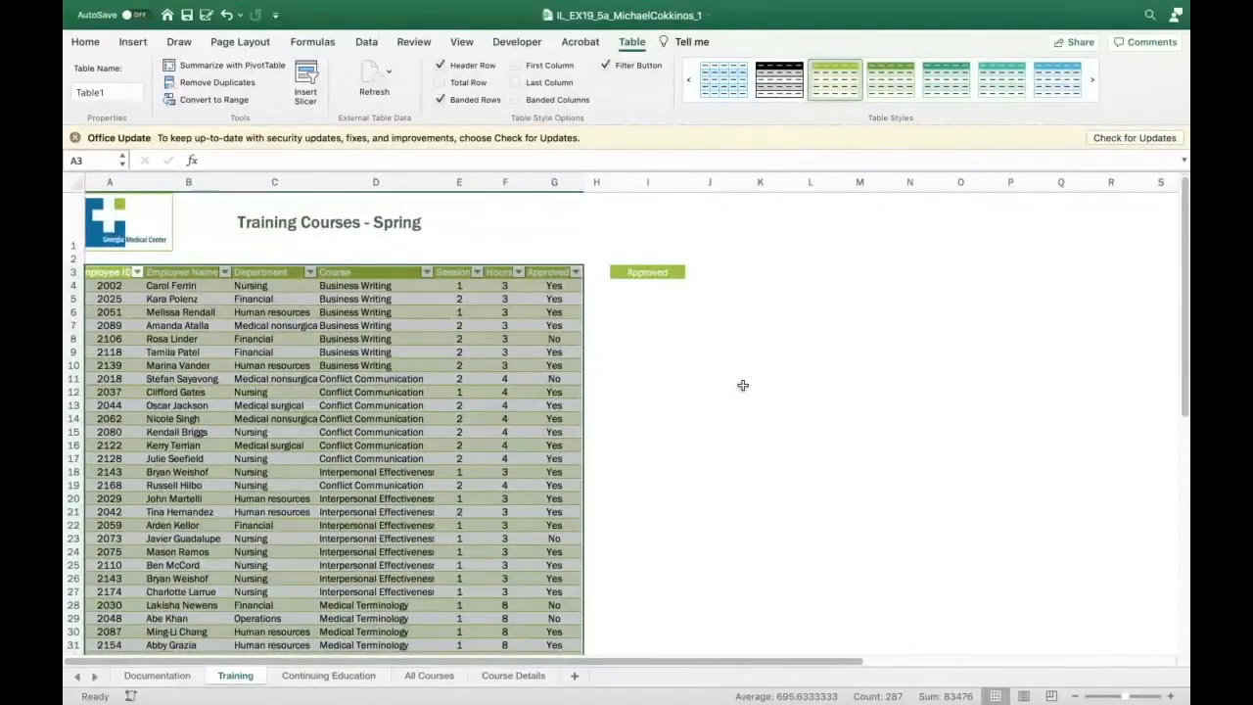
click(890, 105)
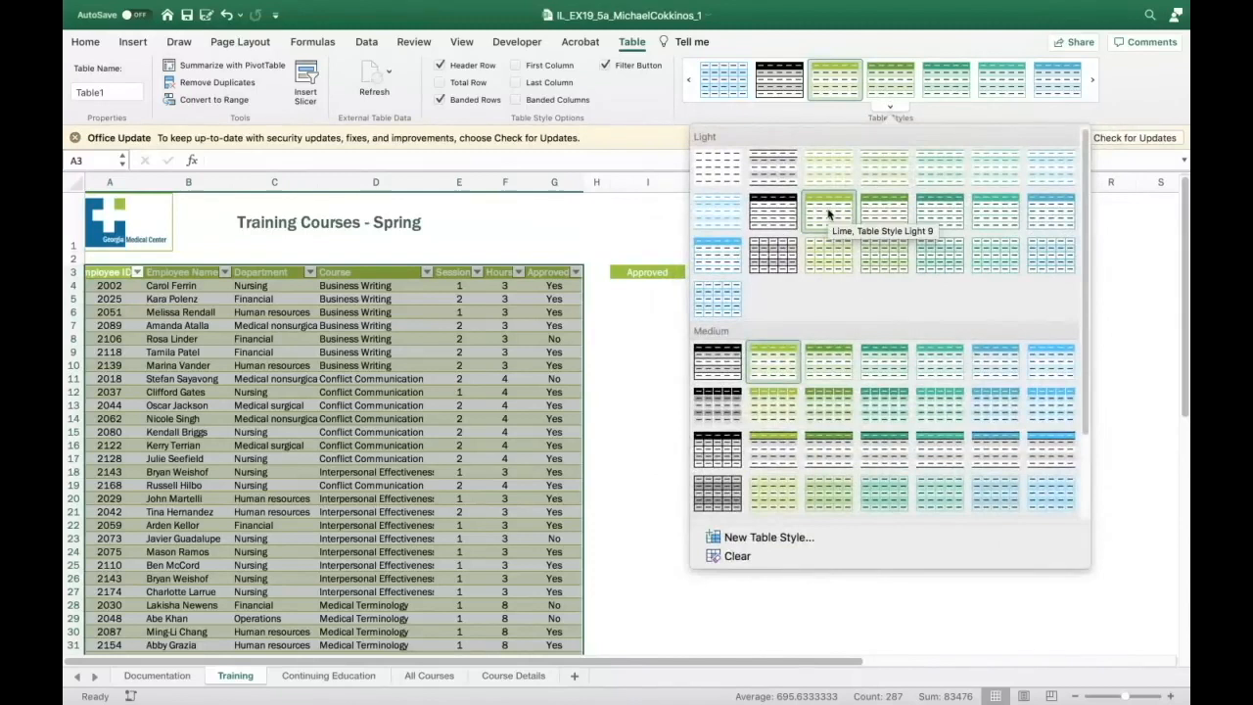
click(828, 214)
click(851, 447)
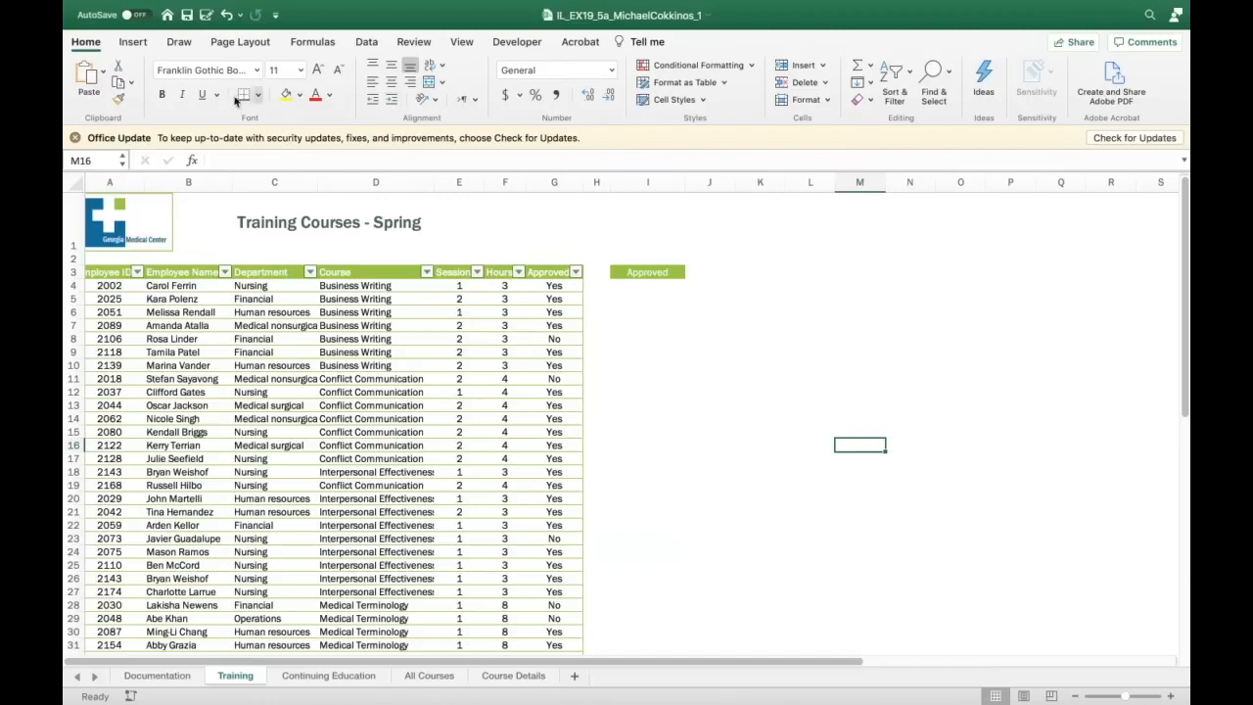
click(305, 380)
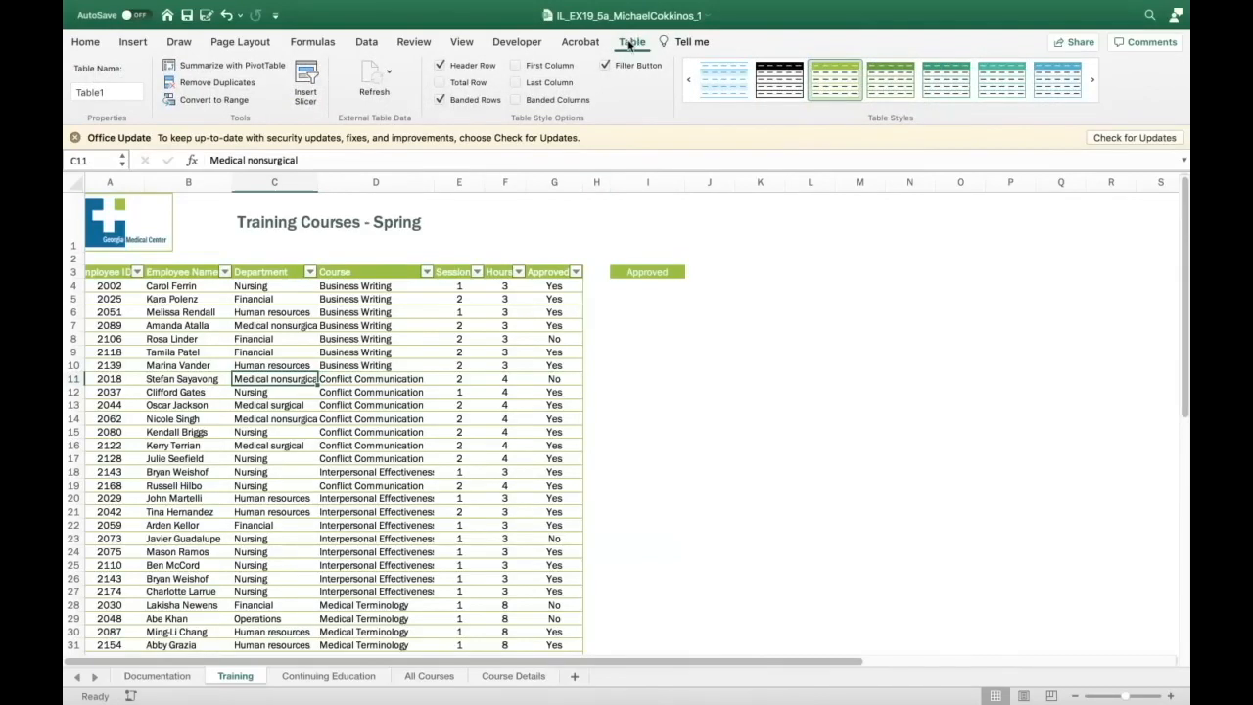
click(889, 107)
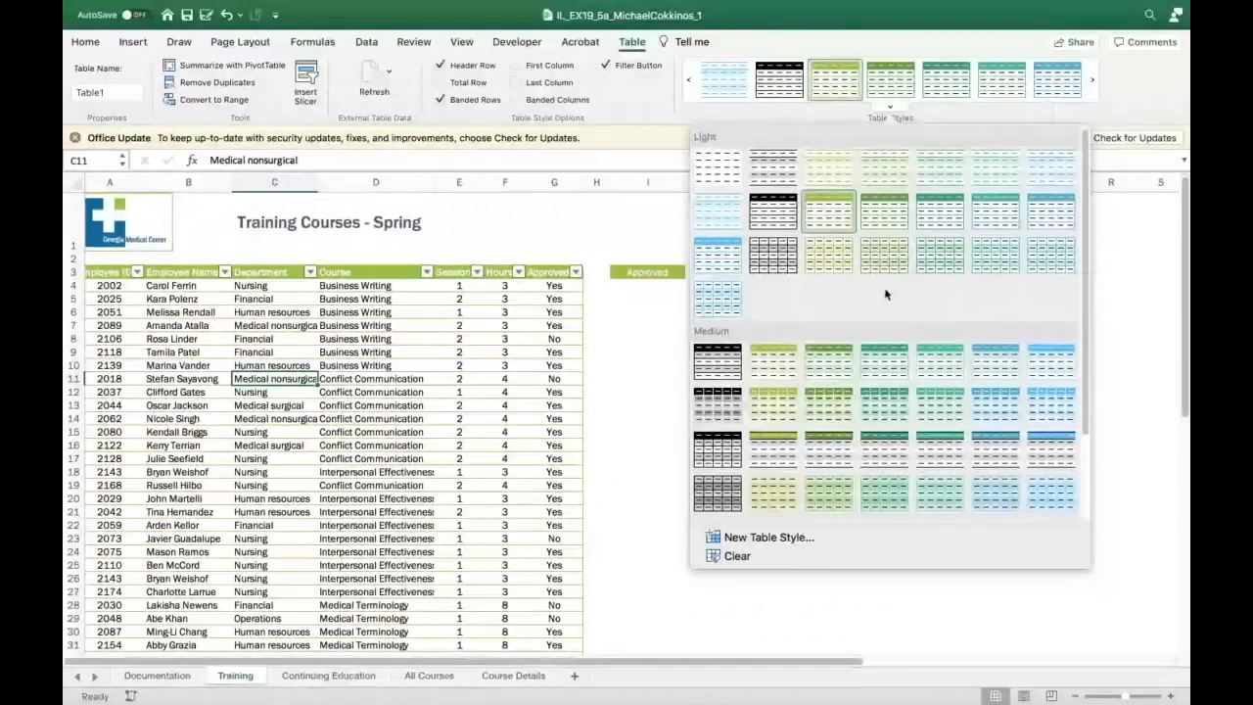
click(834, 593)
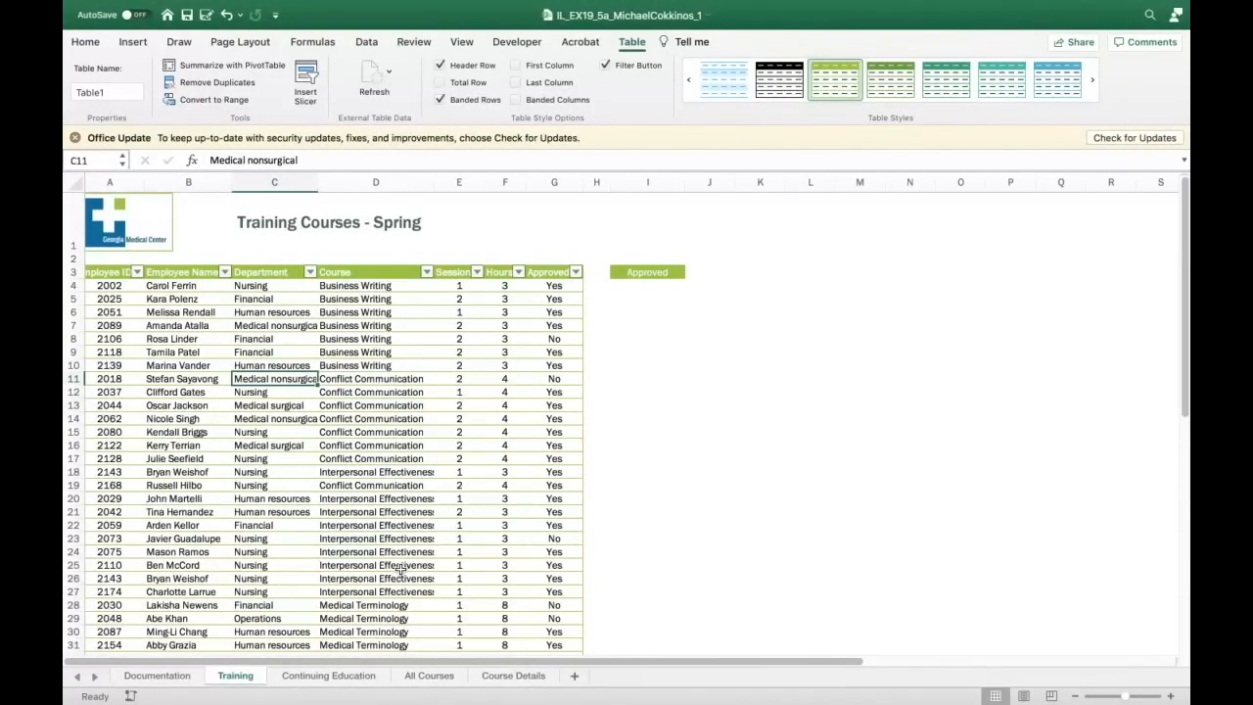
click(761, 480)
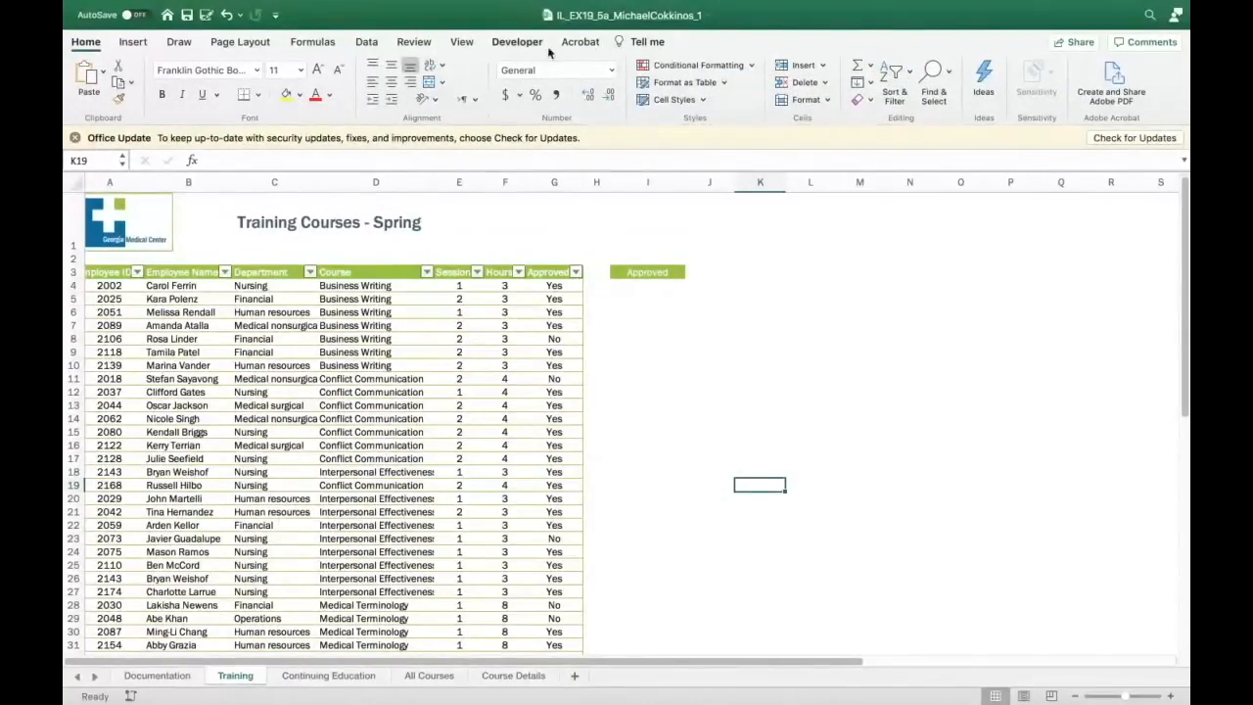
click(466, 351)
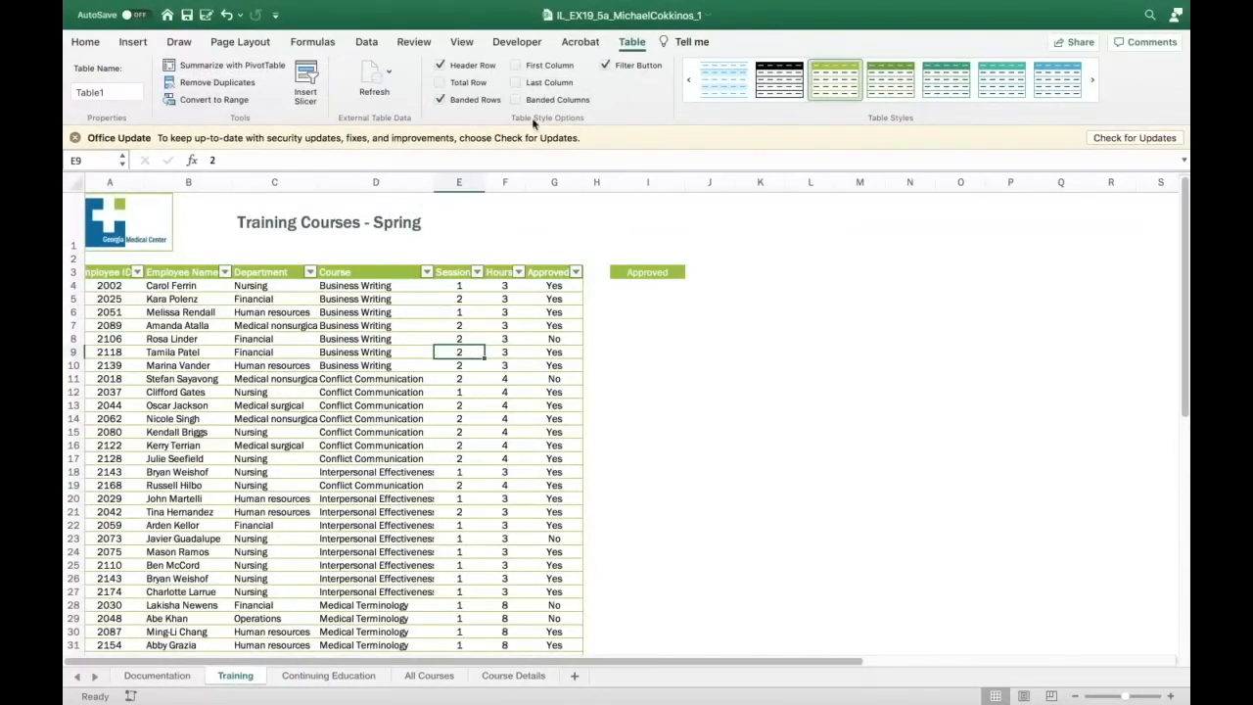
Try entering 3 as the session value in cell E5, and undo that entry
mouse_move(894, 109)
click(460, 299)
text(3)
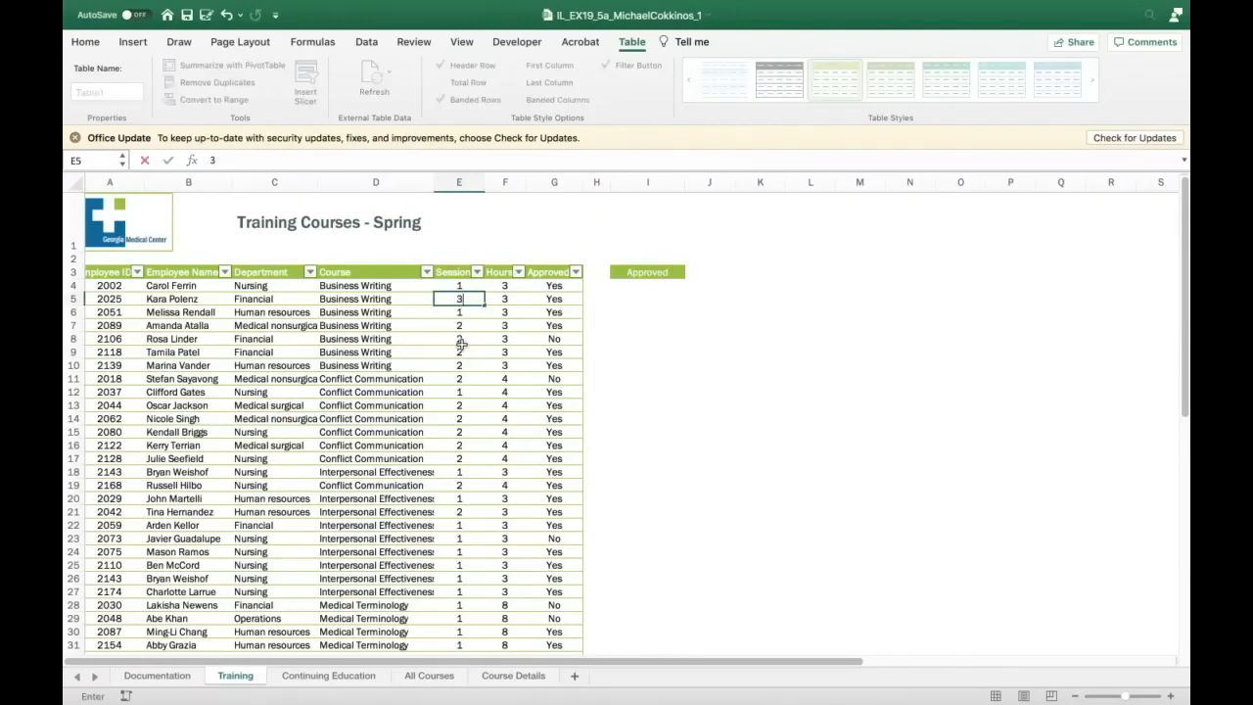
key(Return)
click(461, 297)
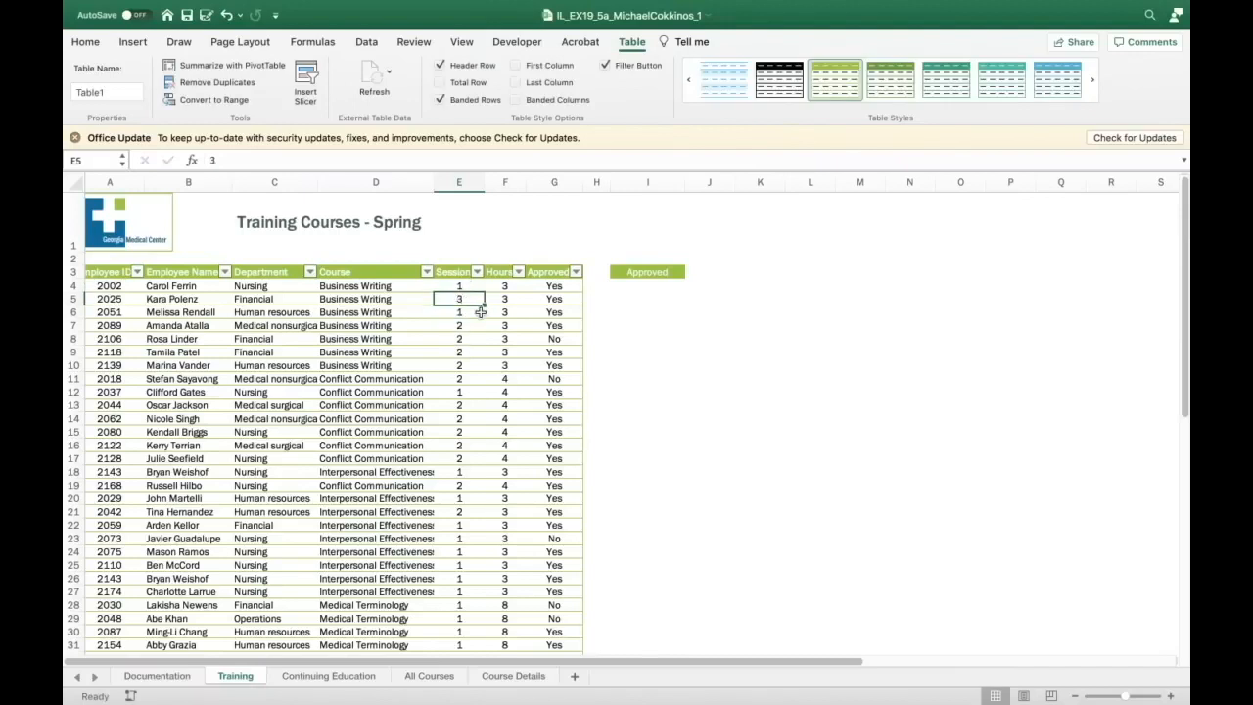
mouse_move(284, 8)
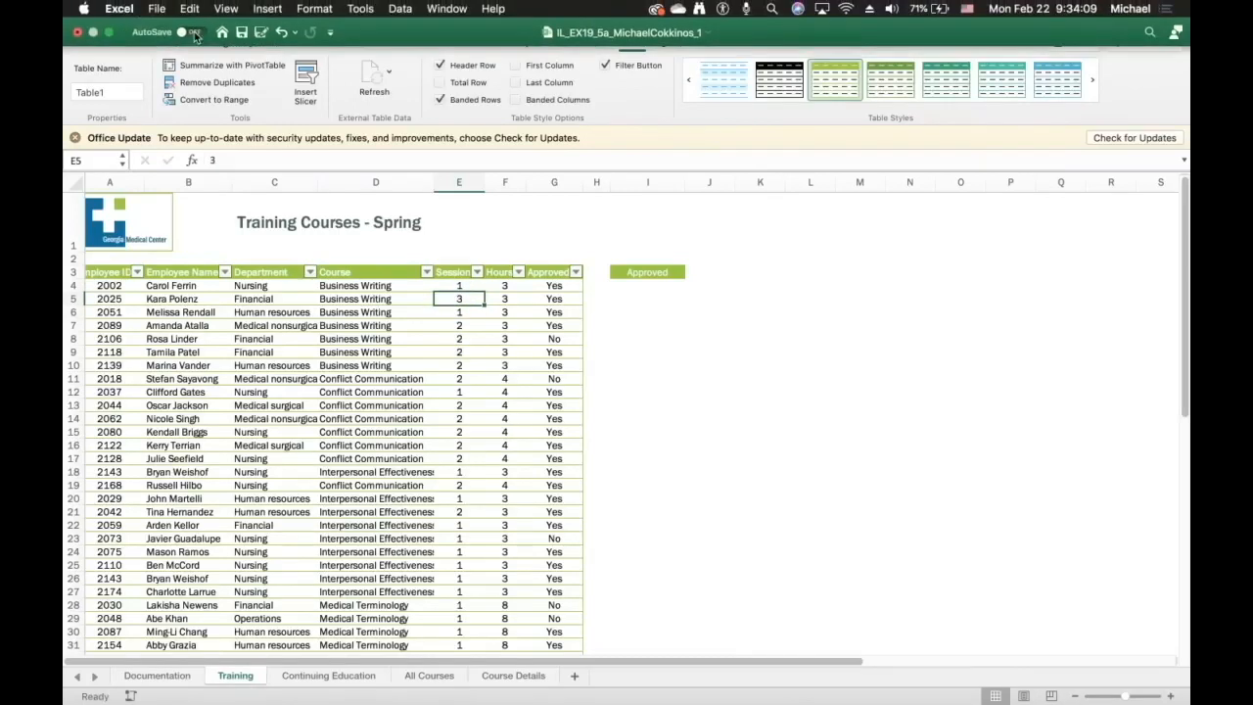
click(281, 33)
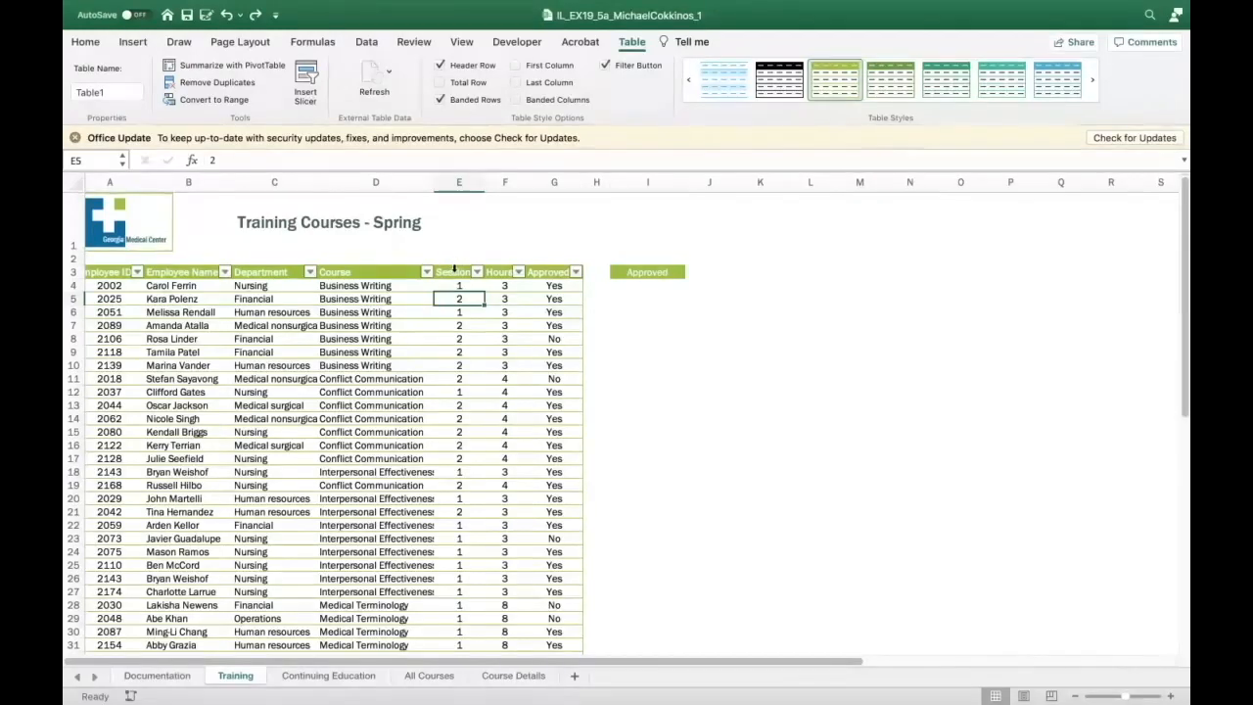
Select all the data cells in the table's Session column for data validation
click(454, 266)
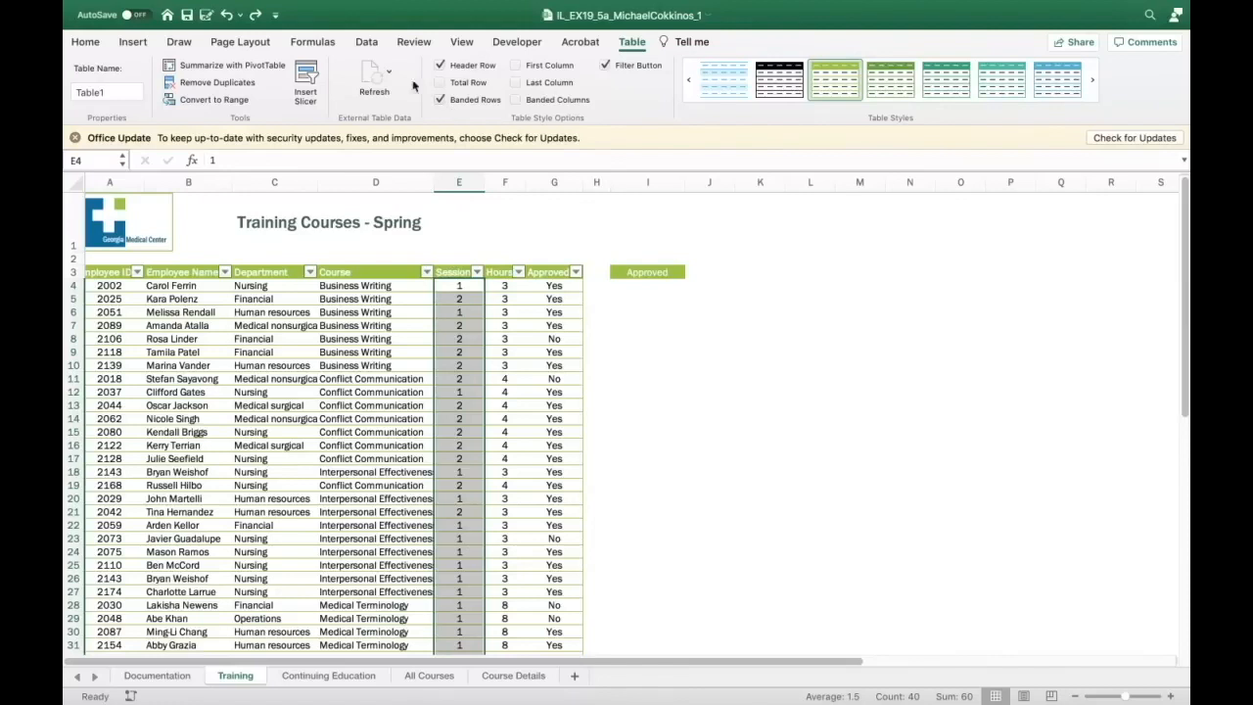
click(374, 44)
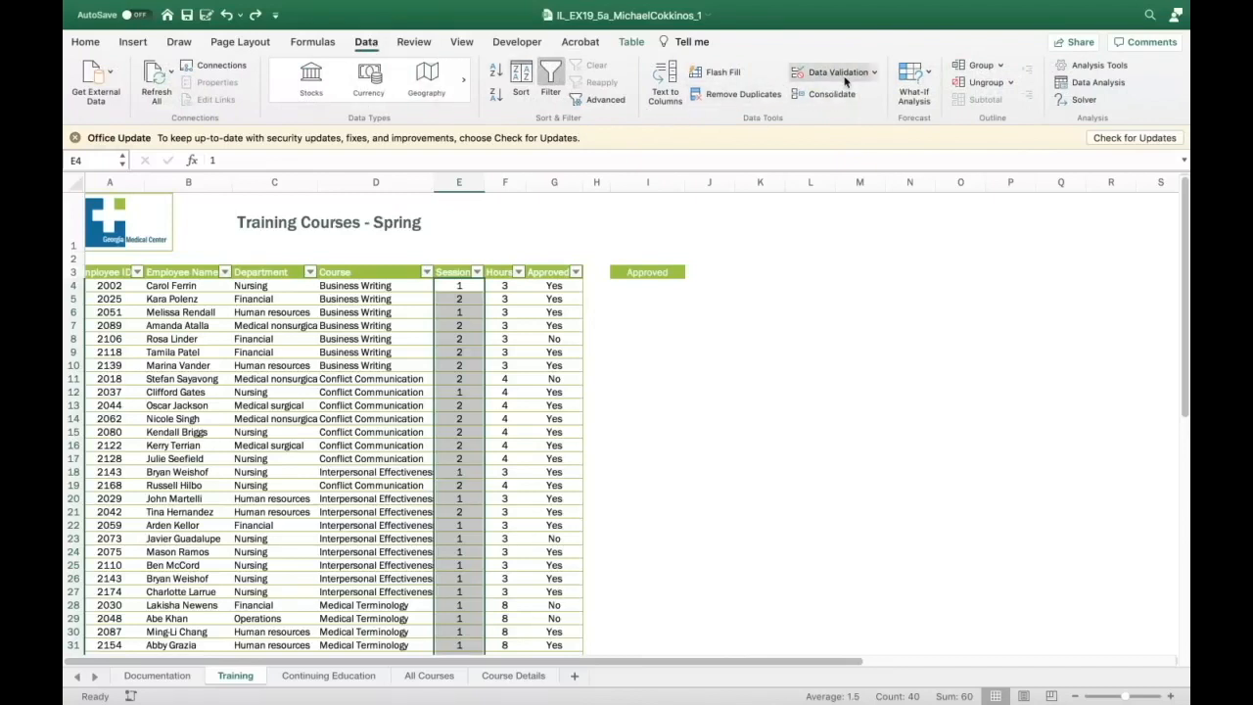
click(876, 73)
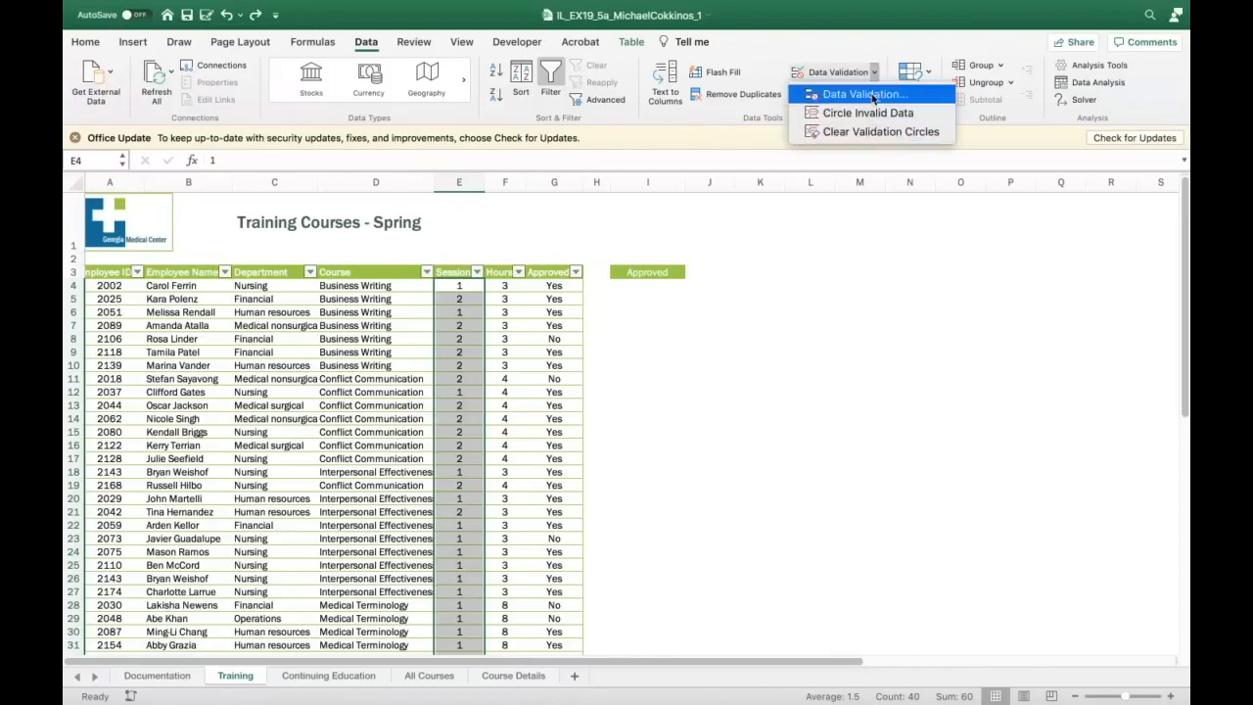
click(861, 94)
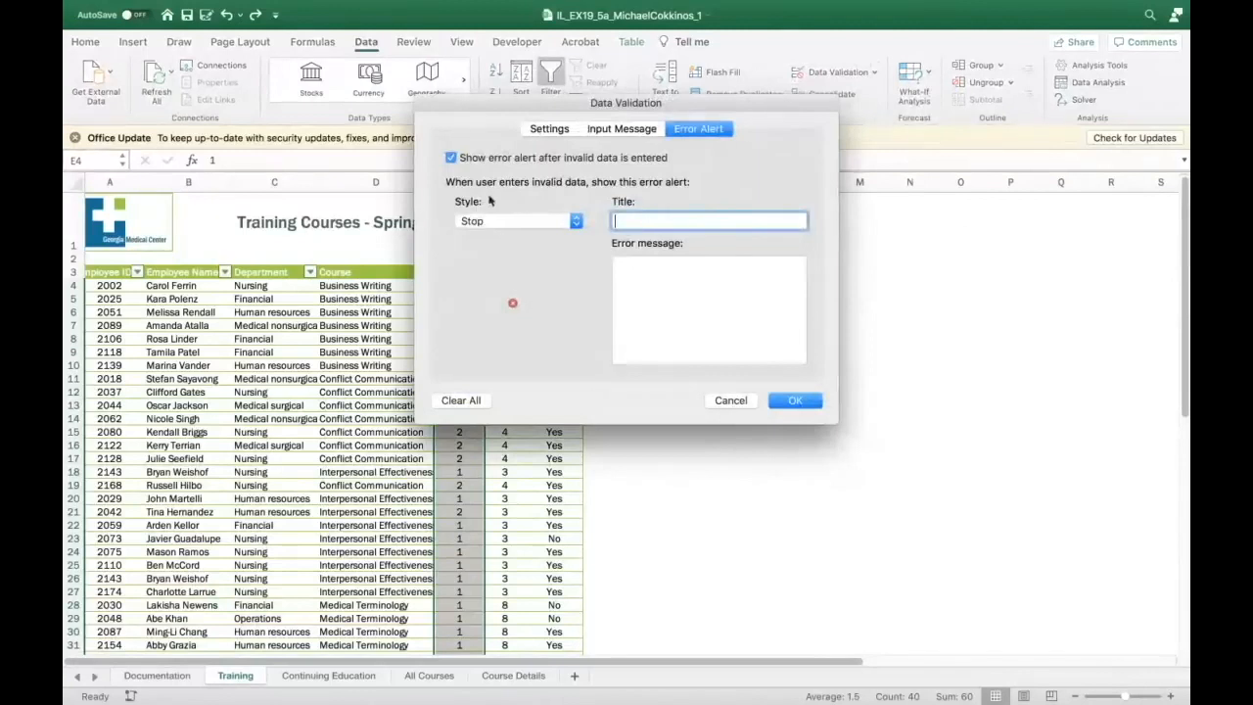
click(543, 129)
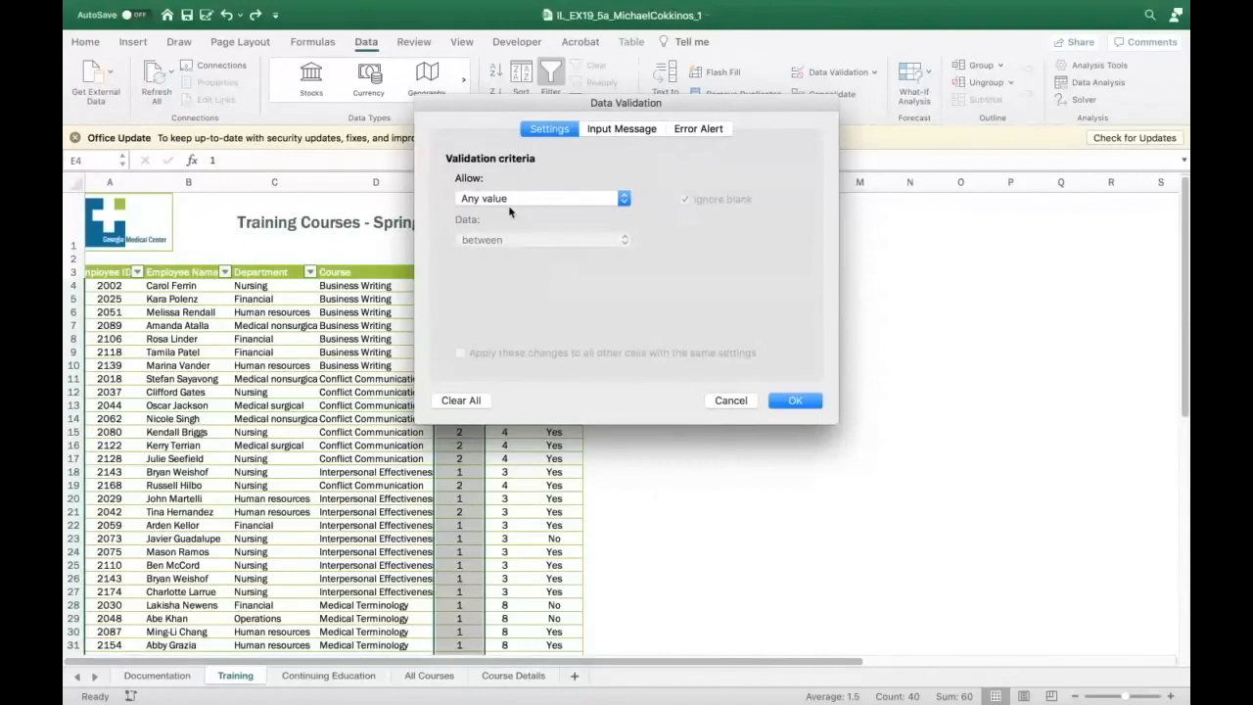
click(730, 400)
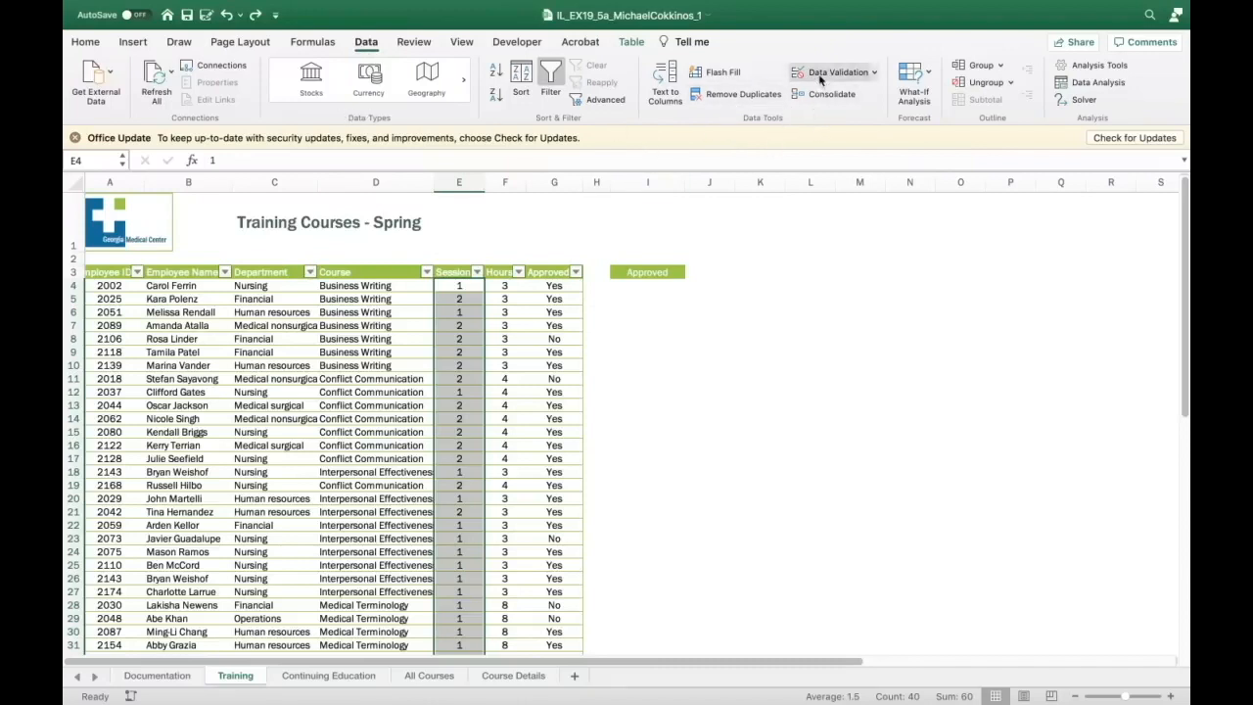
Set the data validation criteria for the selected Session cells to a List with the source 1,2
click(874, 72)
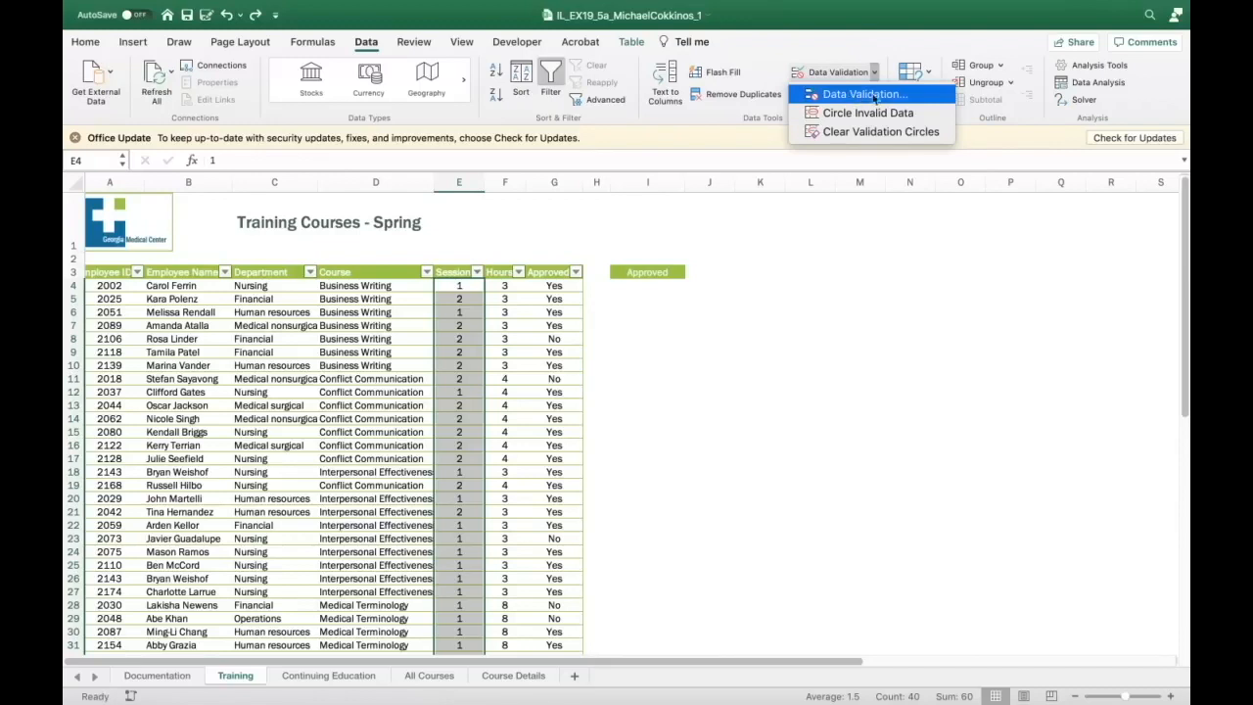
click(846, 95)
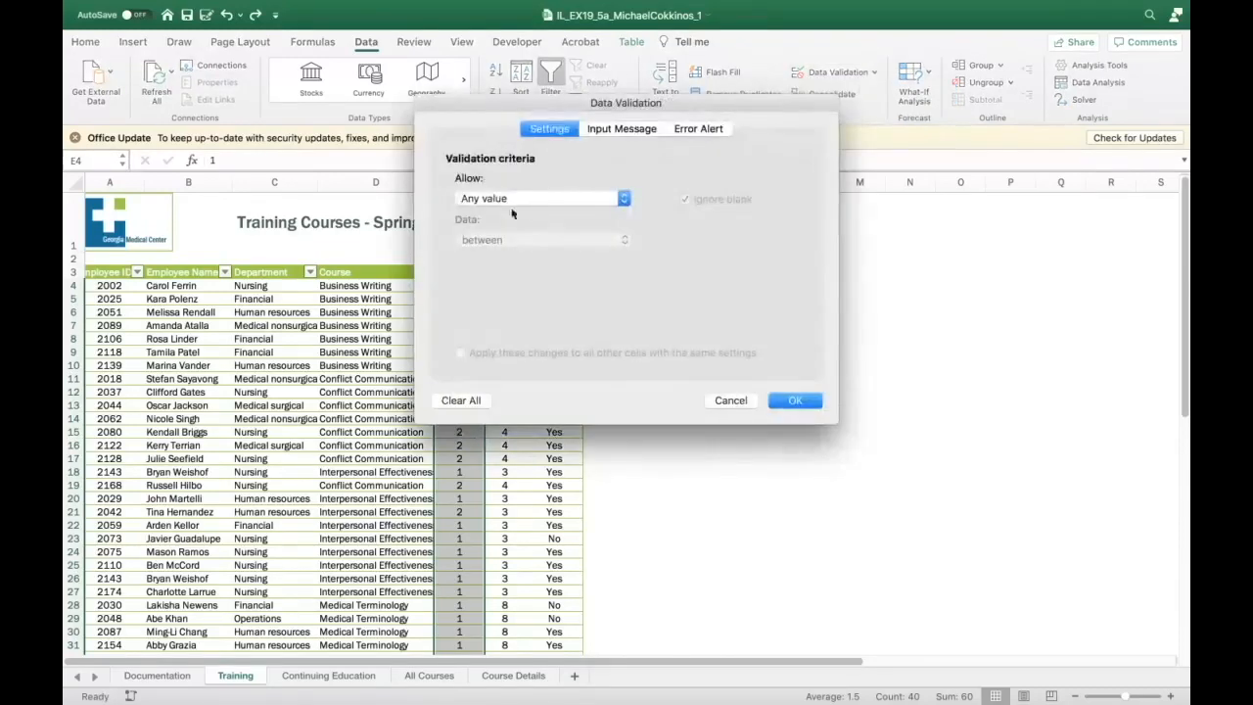
click(618, 199)
click(594, 241)
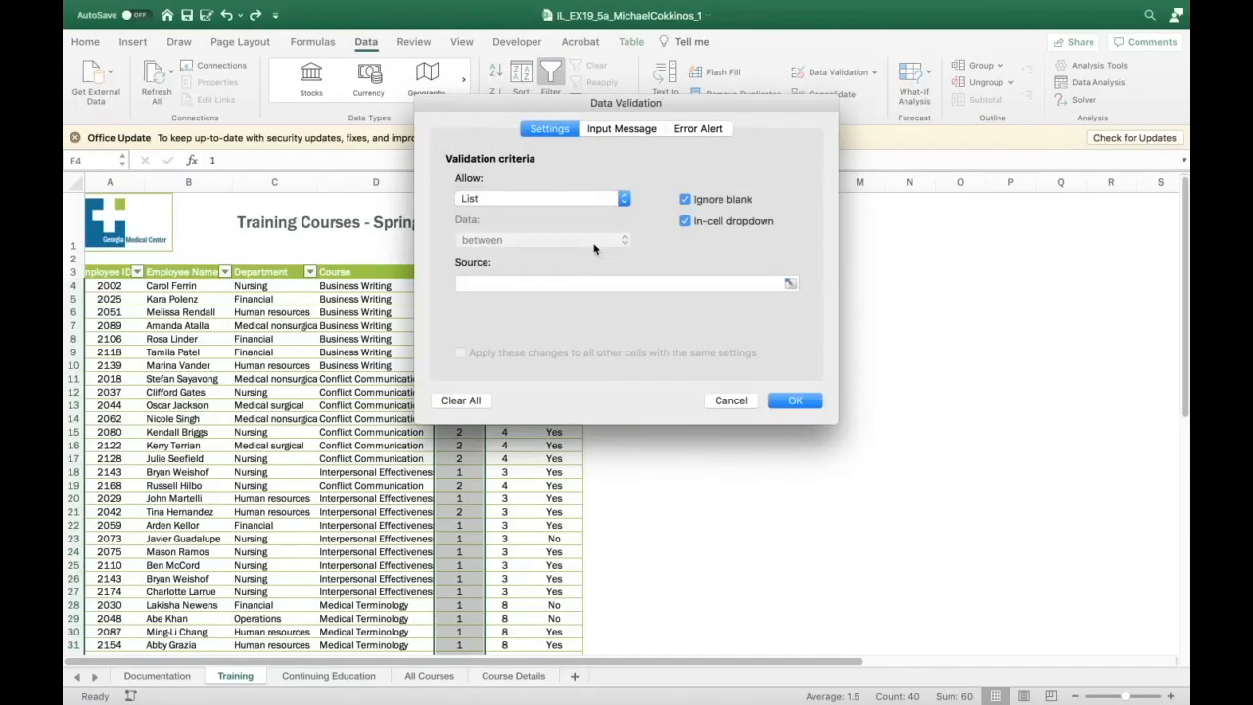
click(523, 282)
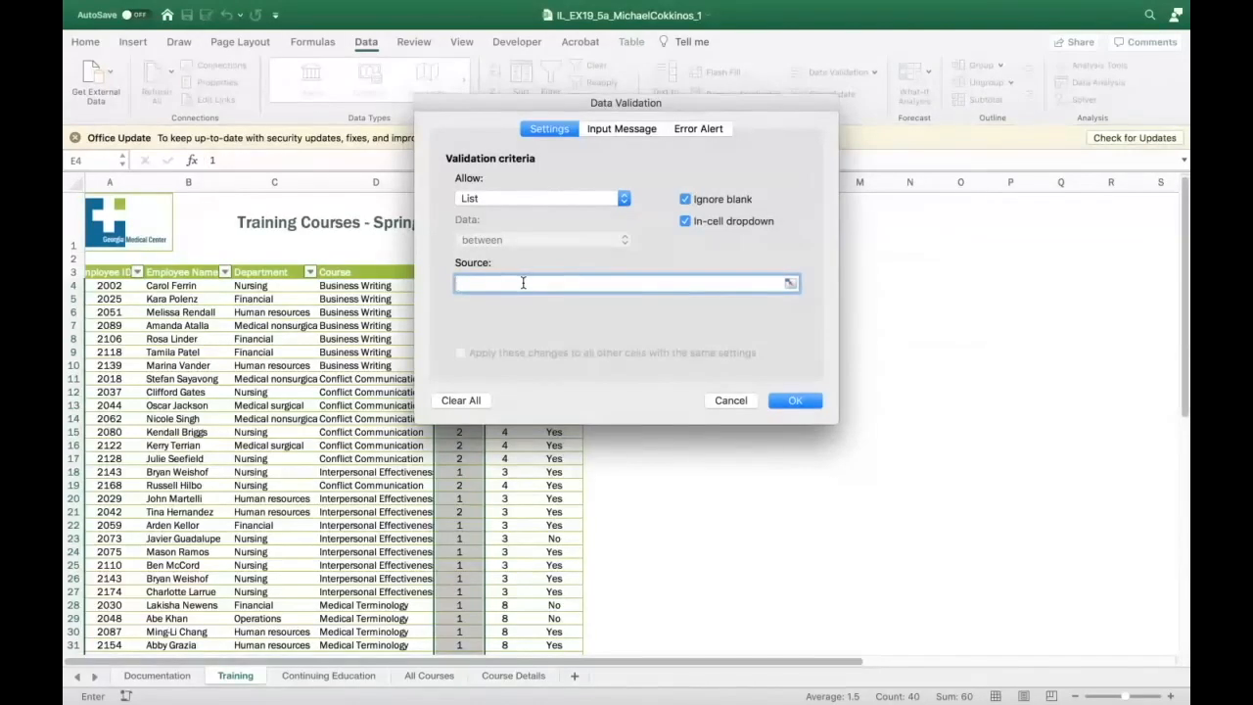
text(1,2)
Give the validation input message the title "Sessions" and the text "Enter the number of sessions"
click(642, 131)
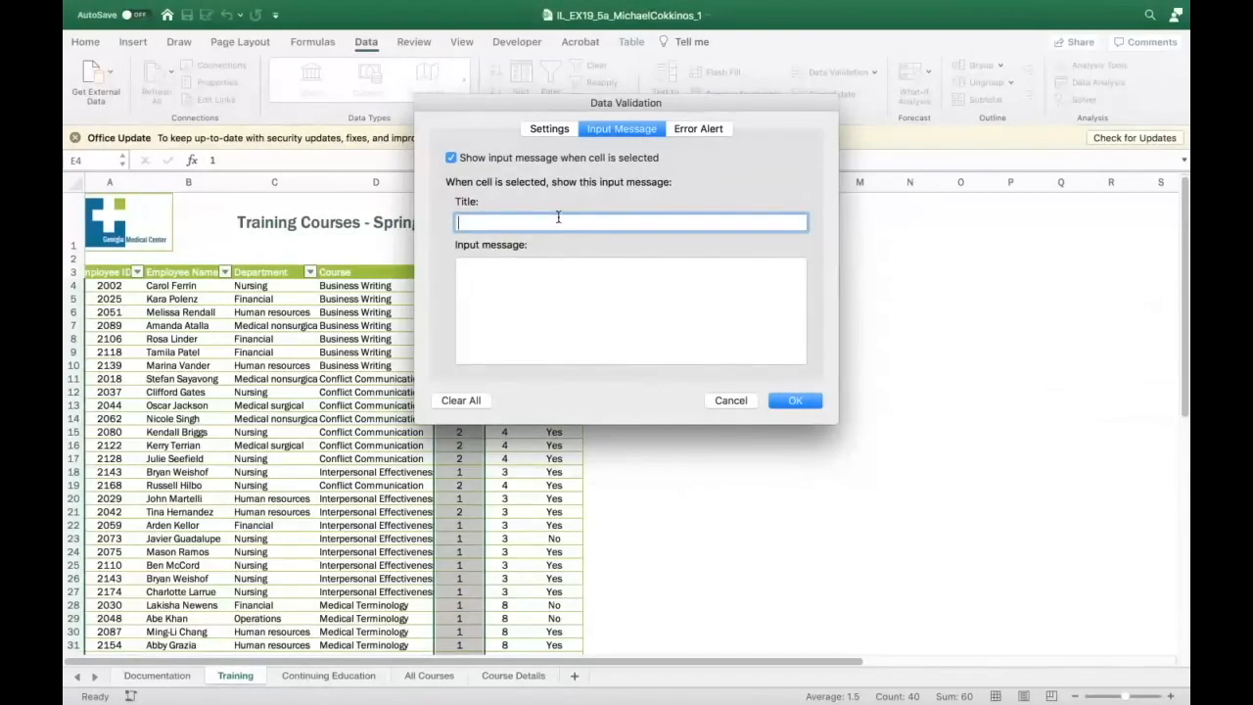
text(Enter the number of sessions)
drag(607, 223, 430, 225)
key(super+c)
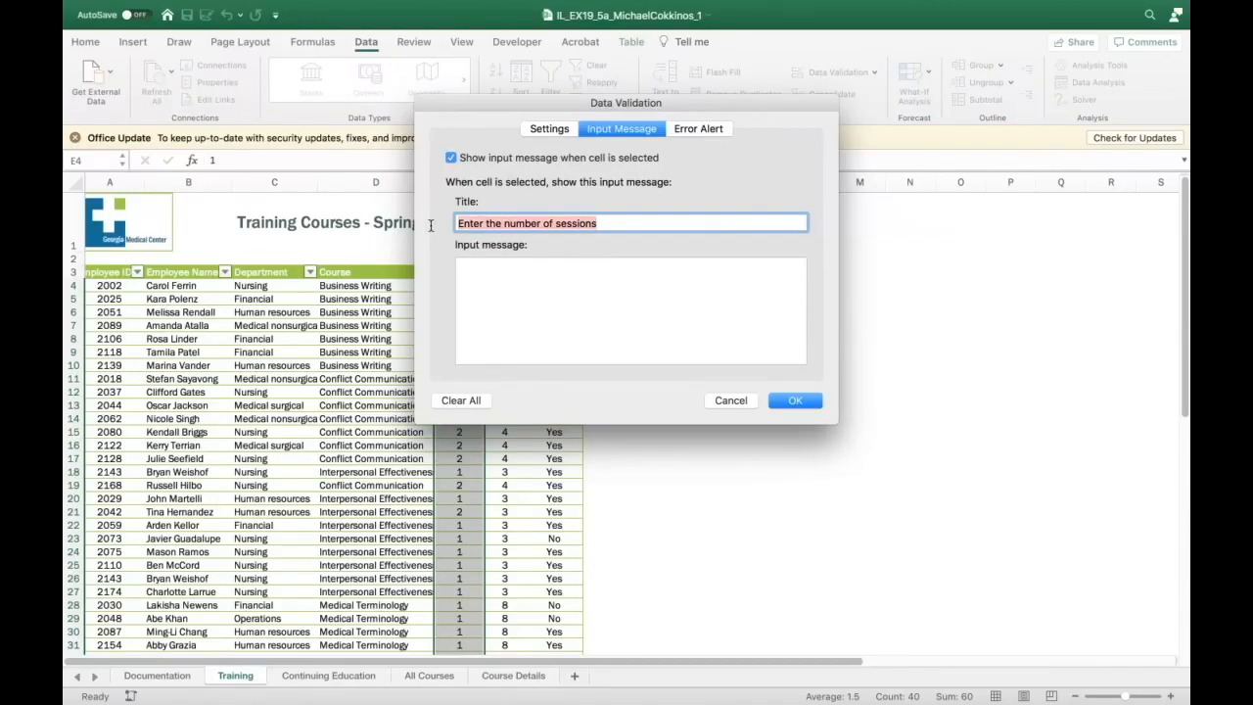
key(BackSpace)
click(493, 297)
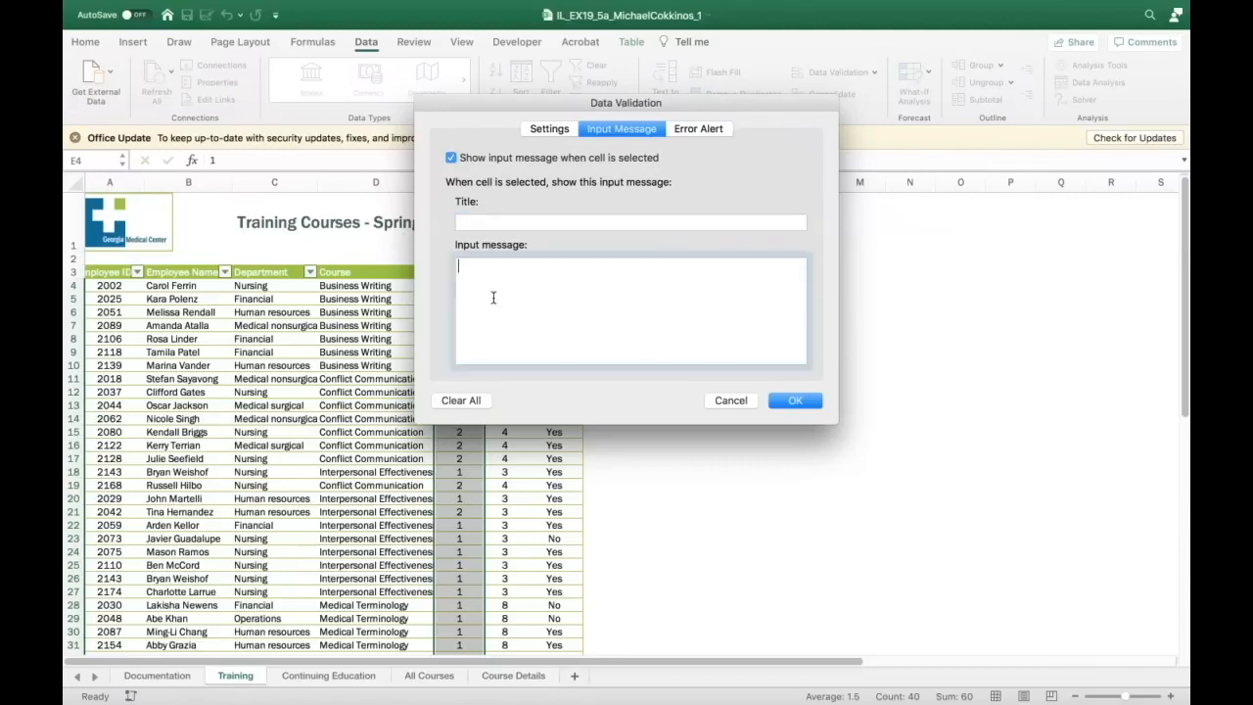
key(super+v)
click(477, 222)
text(Session)
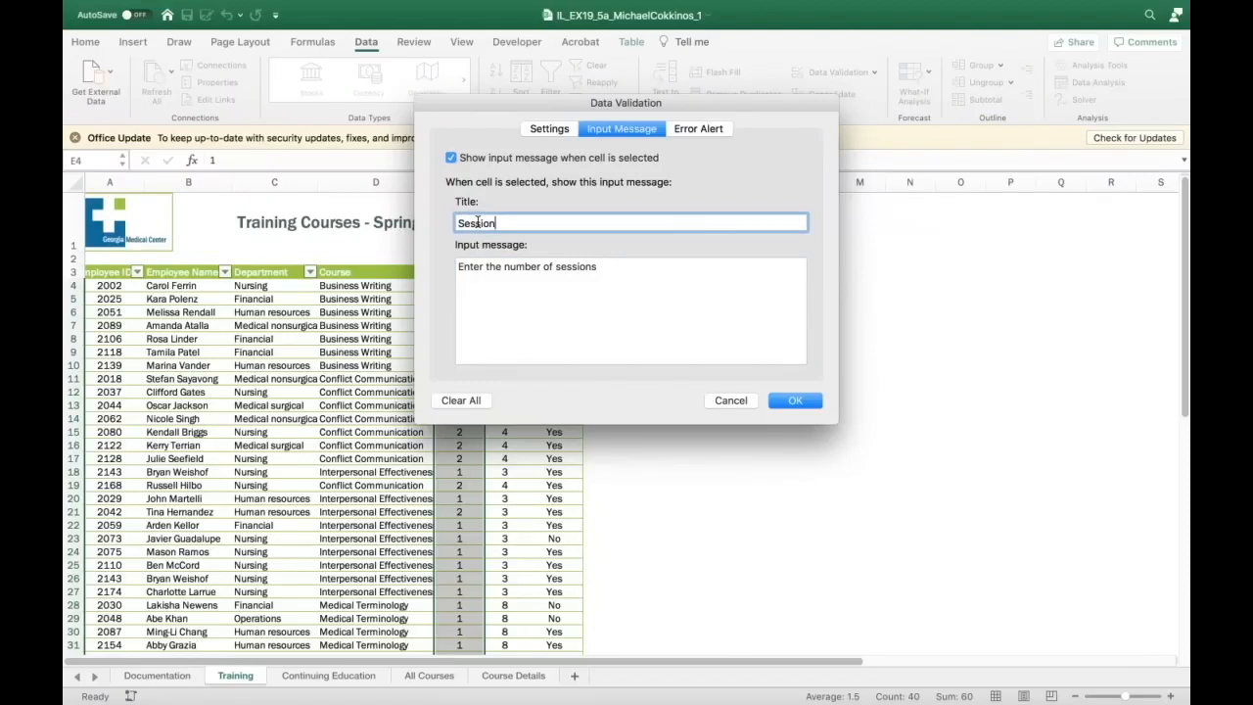
text(s)
Add a Stop-style error alert titled "Number of Sessions" with the message "Enter 1 or 2", and apply the data validation
click(700, 132)
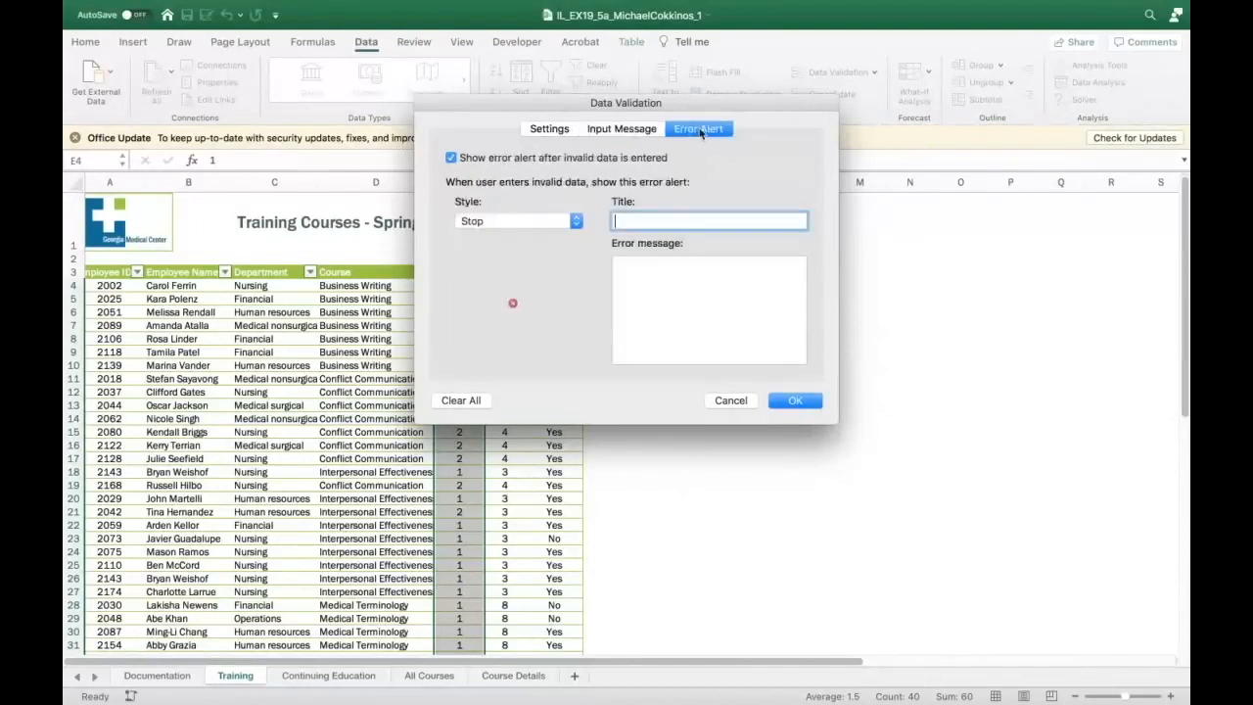
click(529, 223)
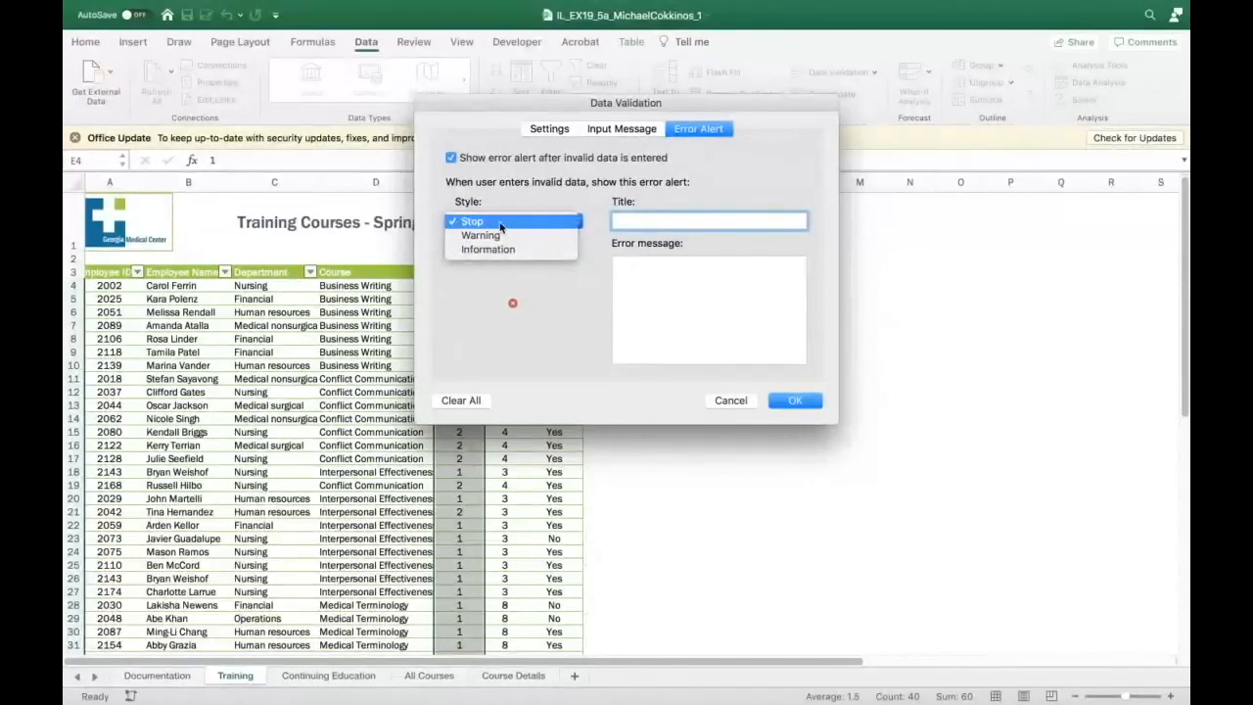
click(500, 227)
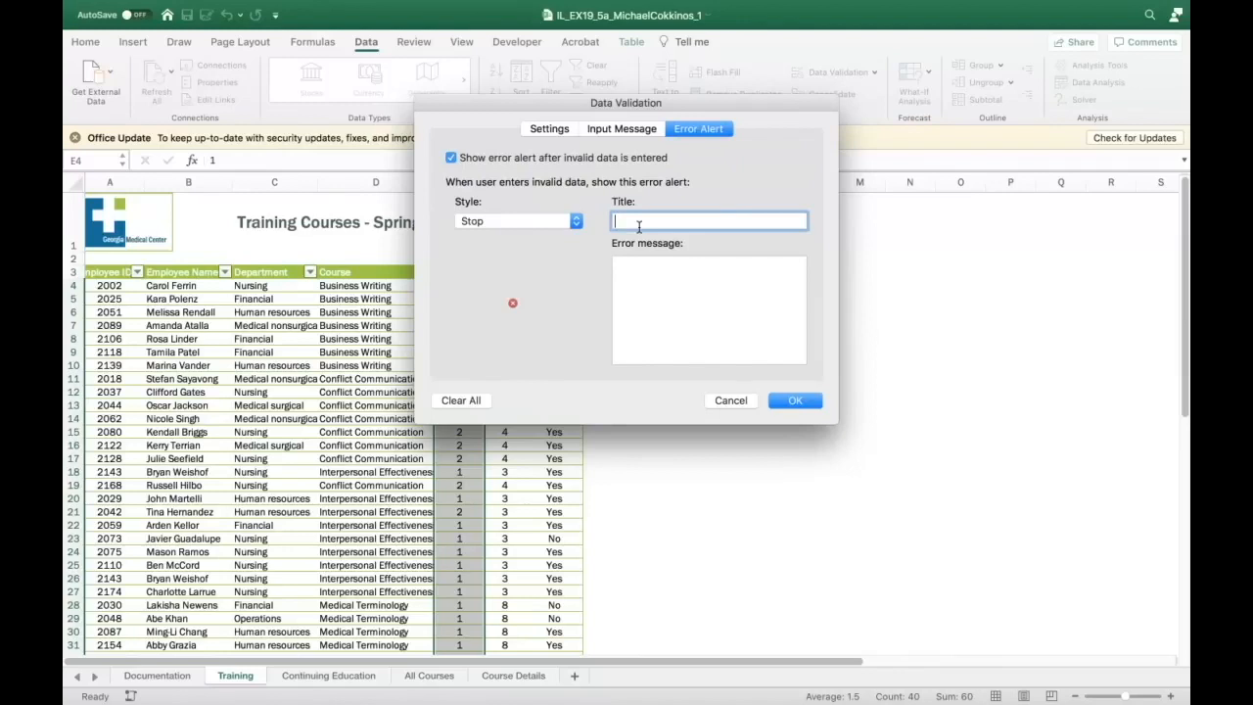
text(Number of Sessions)
click(634, 263)
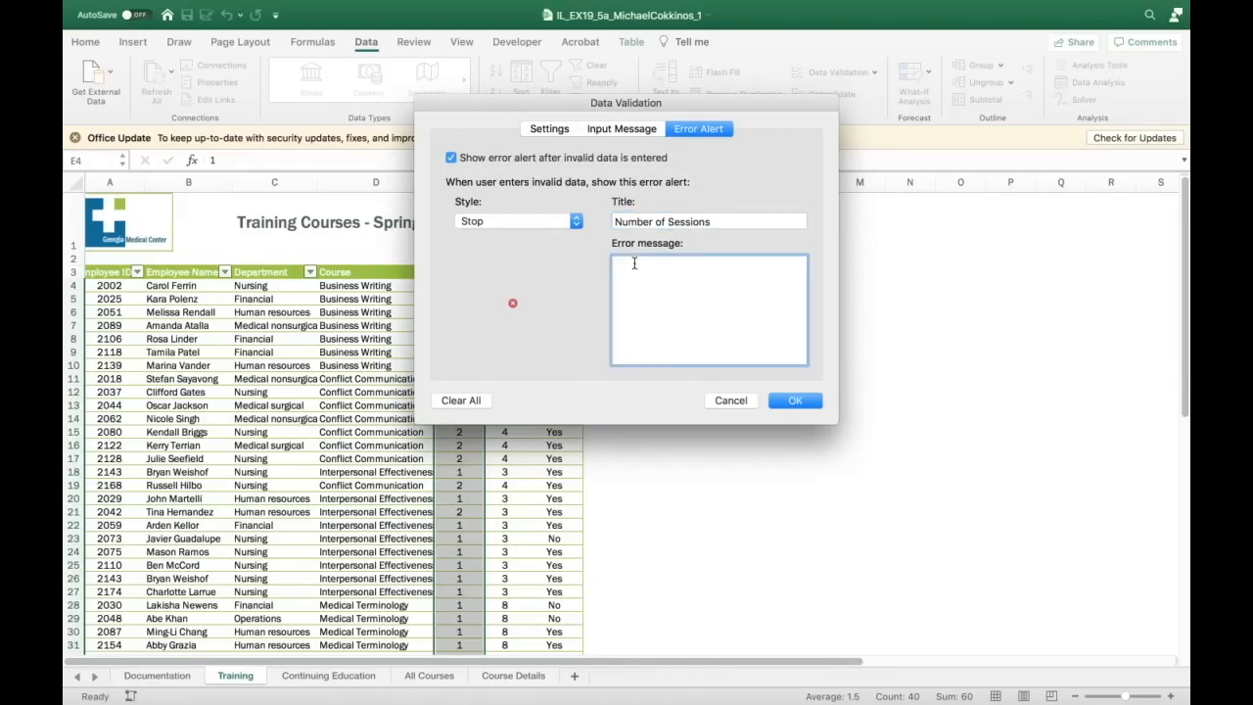
text(Enter 1 or 2)
click(789, 400)
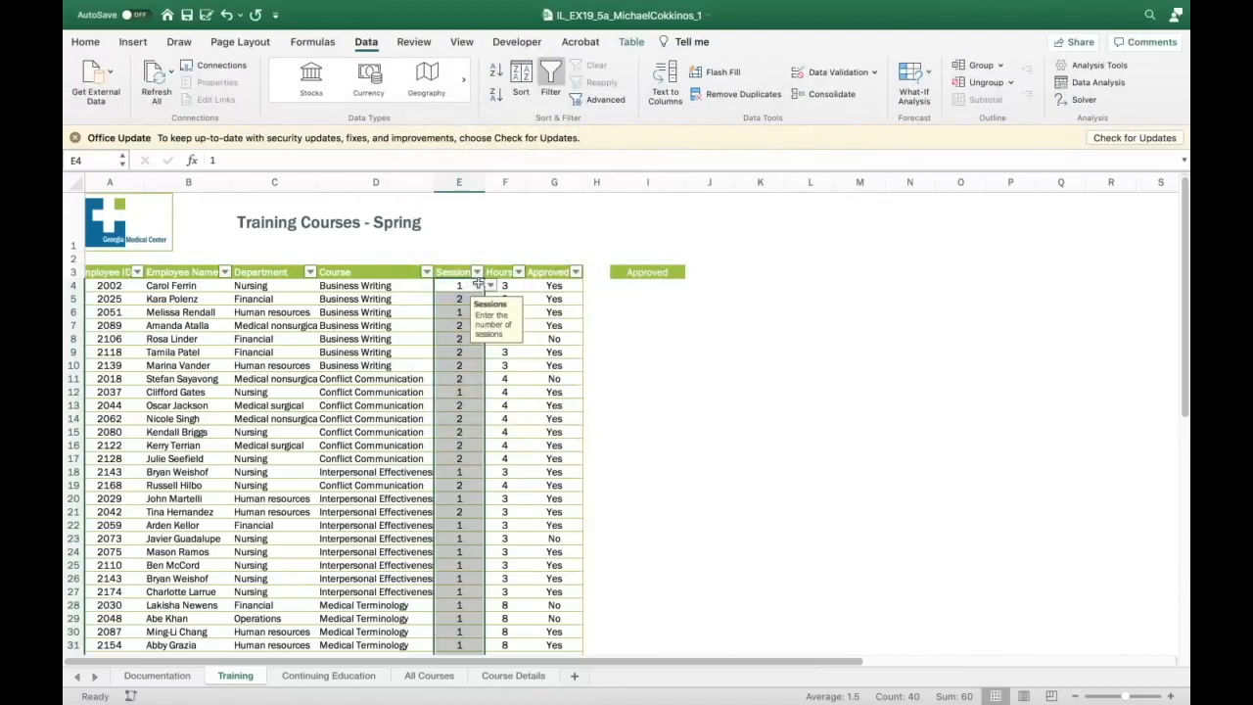
Choose 1 from the validation list as the session value in cell E8
click(478, 275)
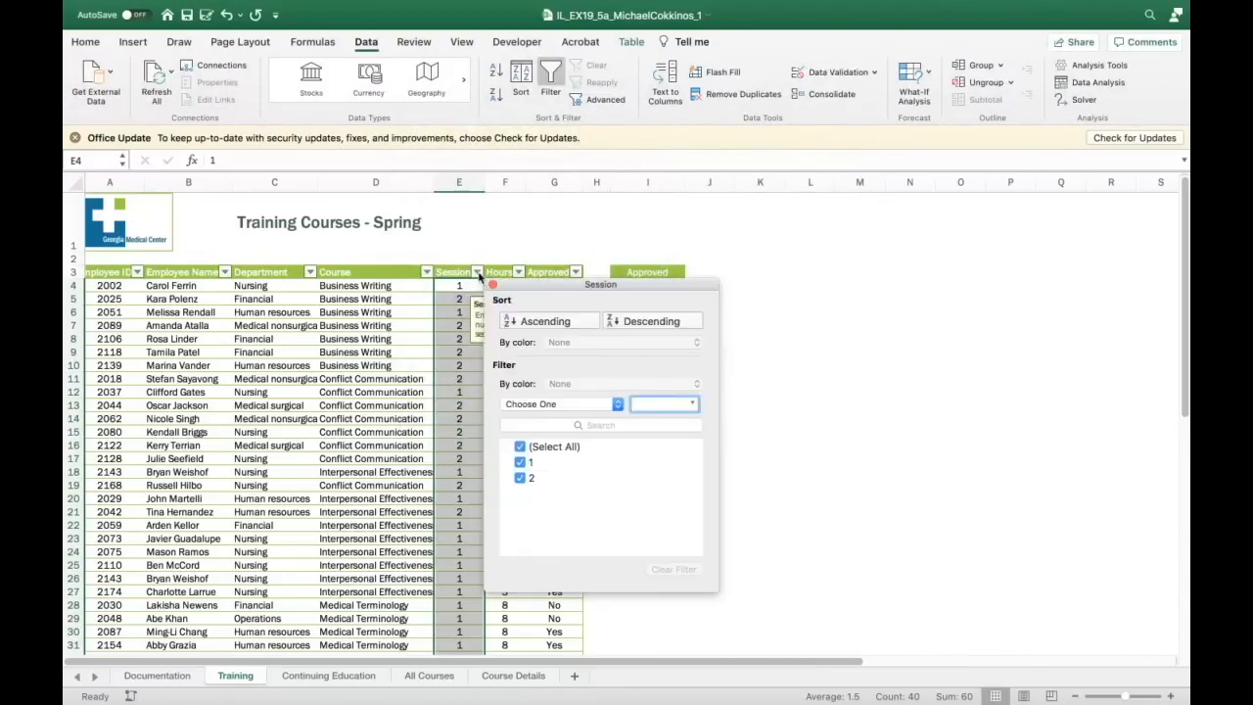
click(688, 224)
click(460, 339)
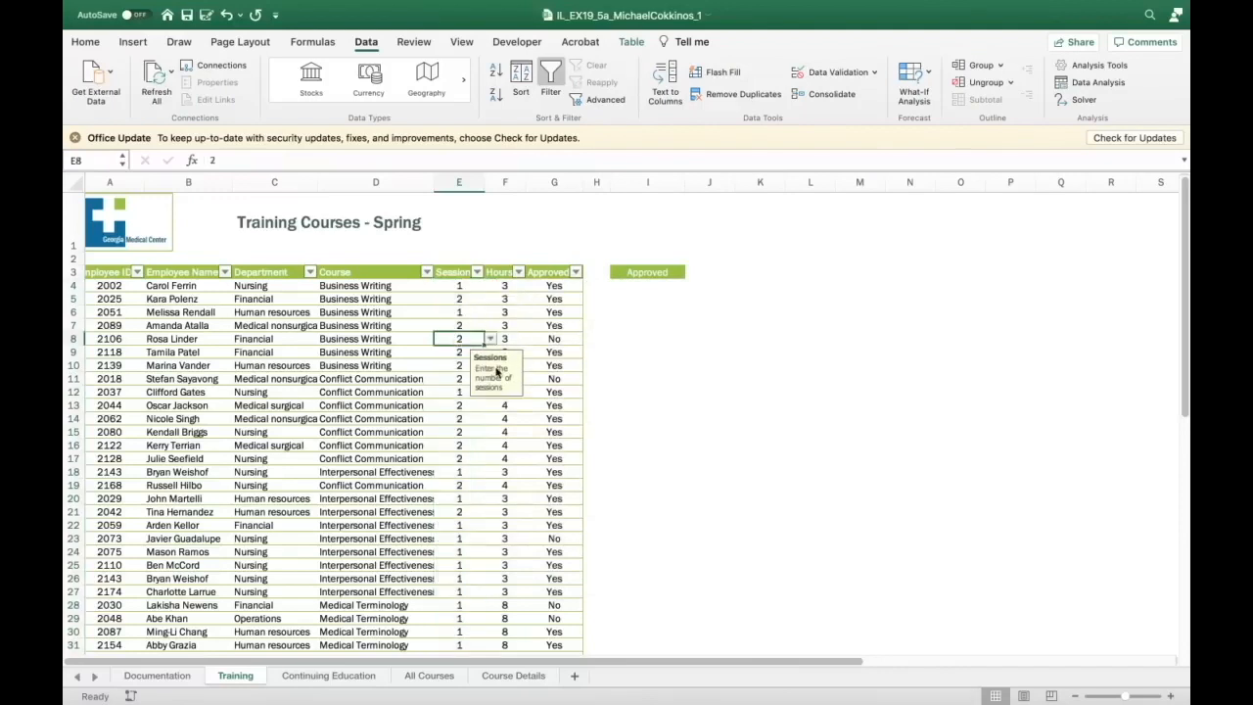
click(490, 339)
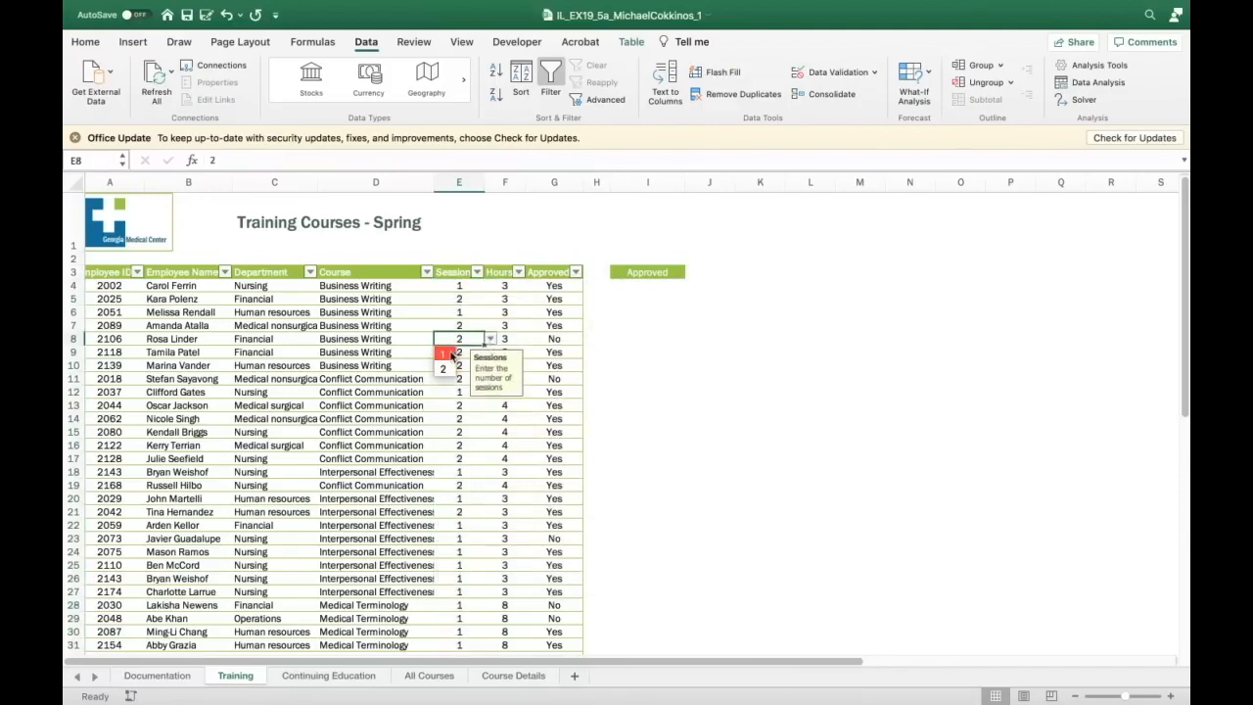
click(445, 357)
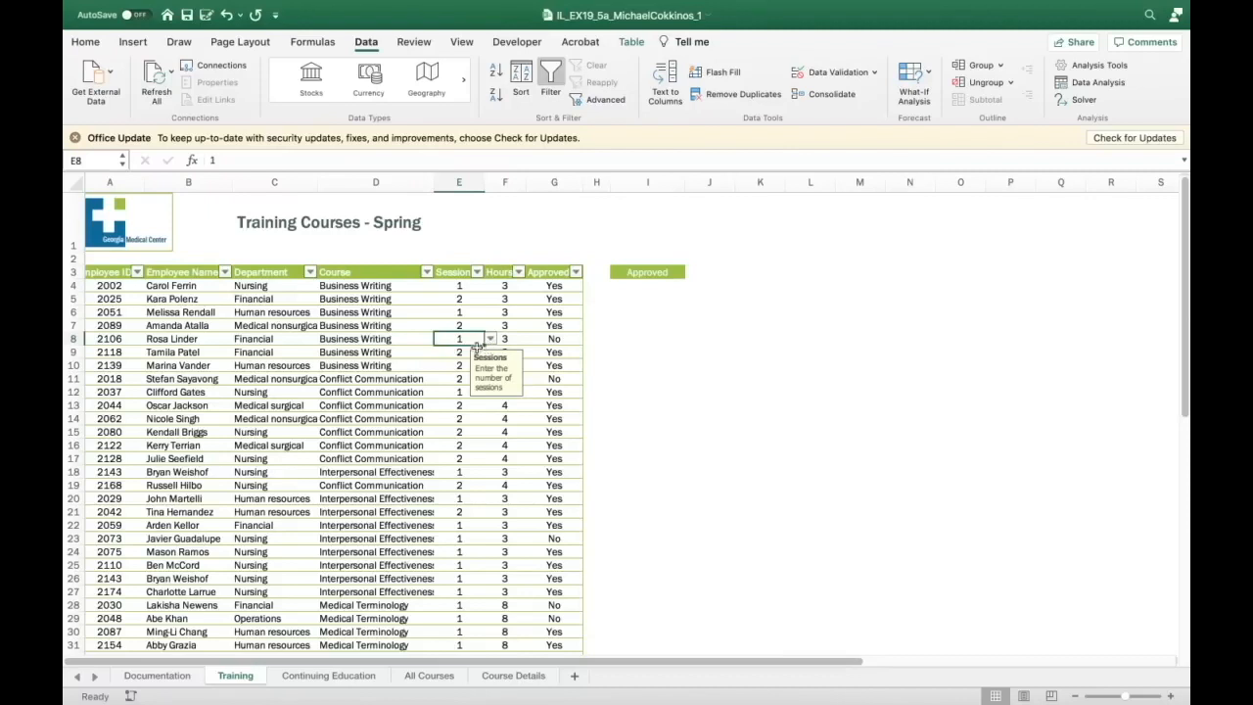
Check the validation list offered in the table's last Session cell, E43
scroll(461, 511, down, 5)
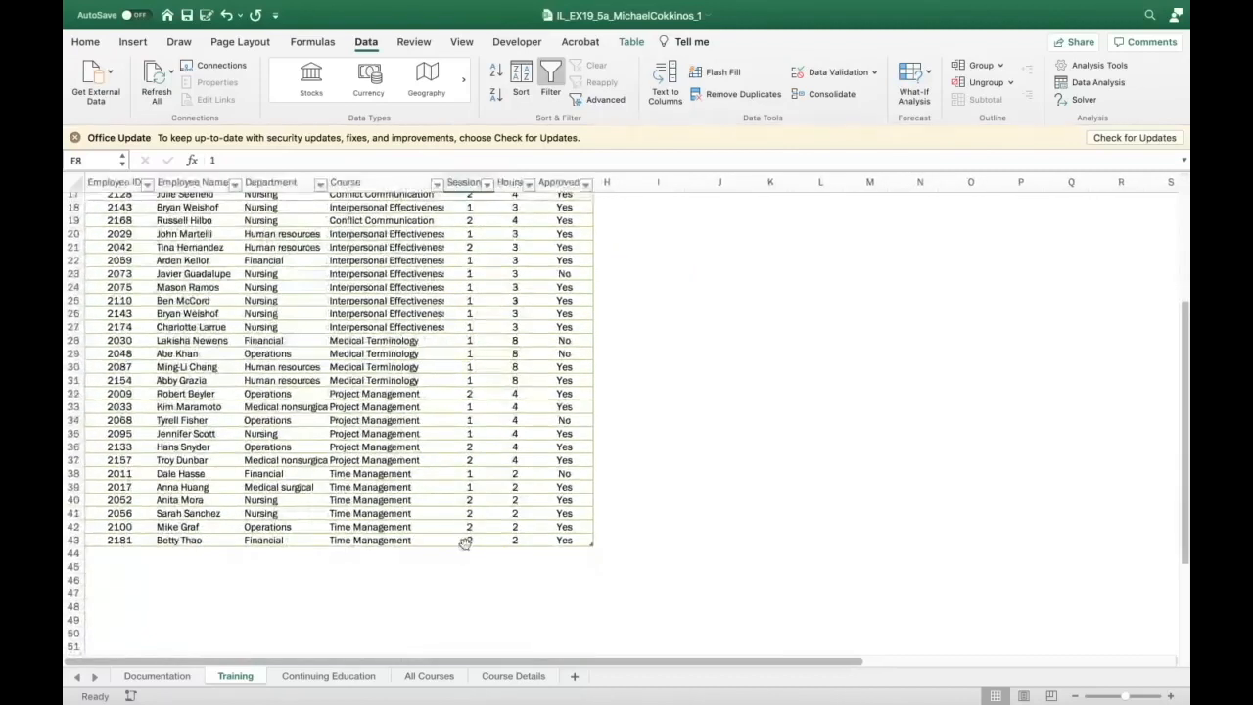
click(465, 541)
click(501, 541)
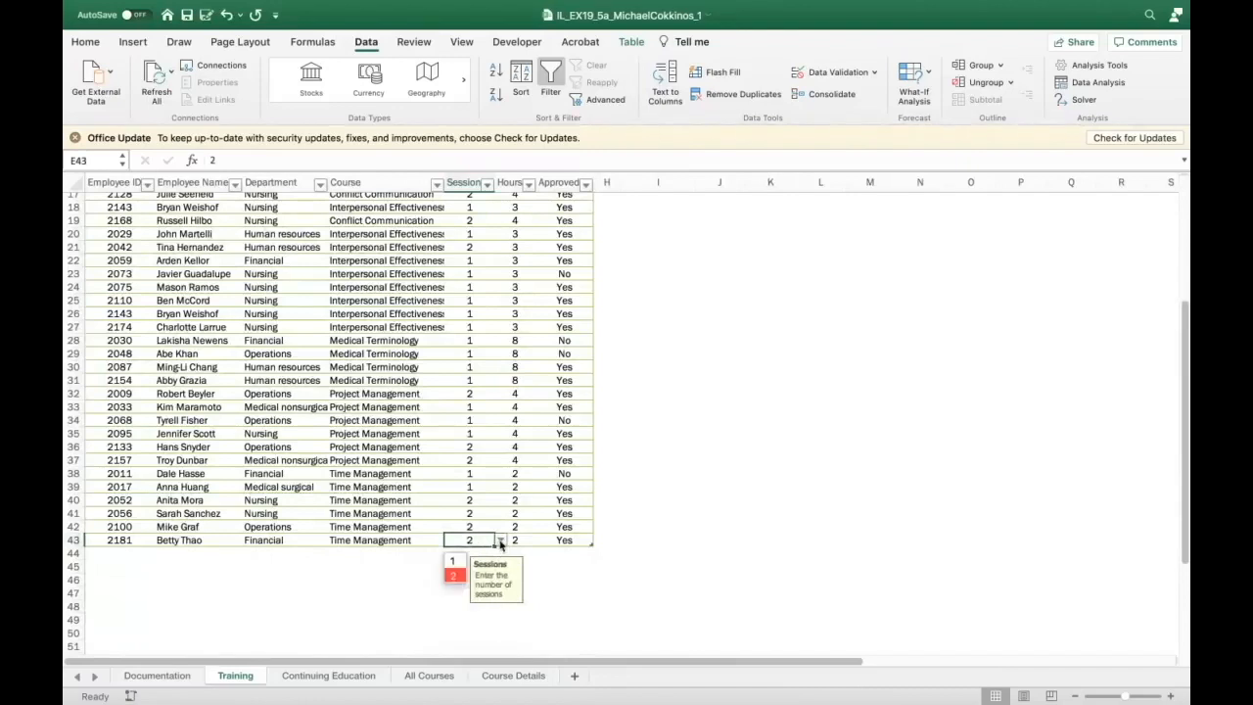
click(466, 545)
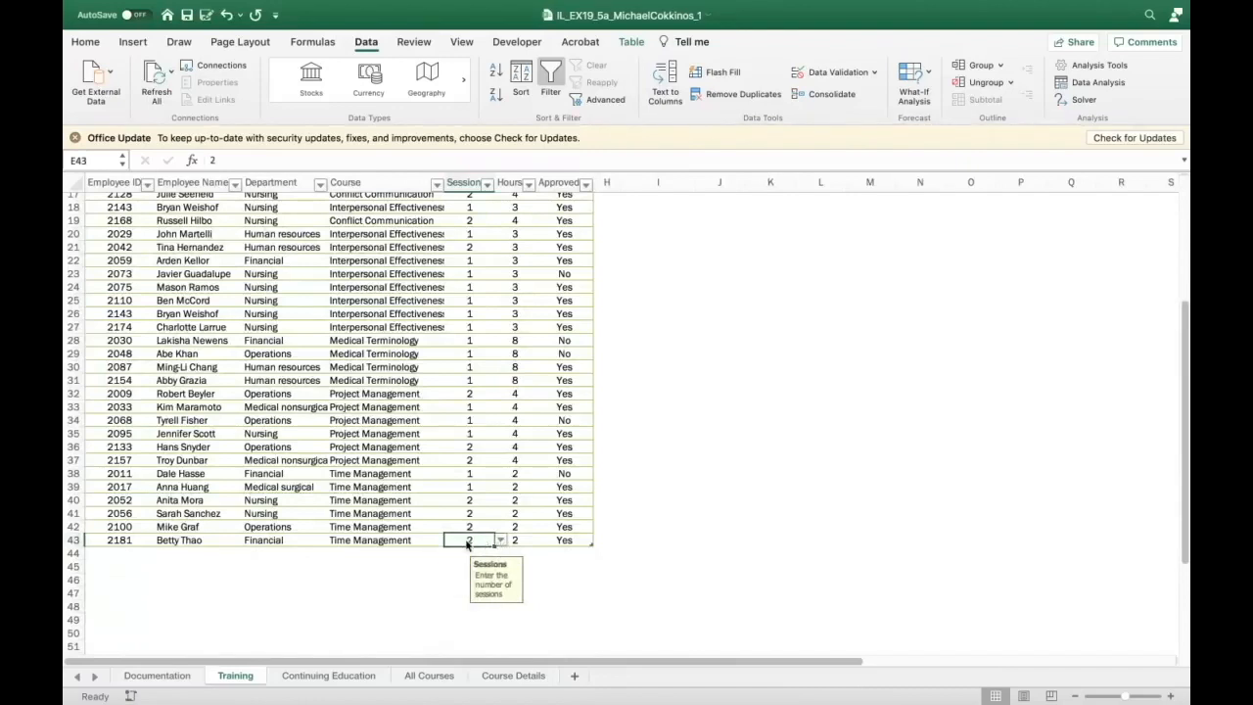
Try entering 5 as the session value in cell E42, and cancel that entry
click(465, 525)
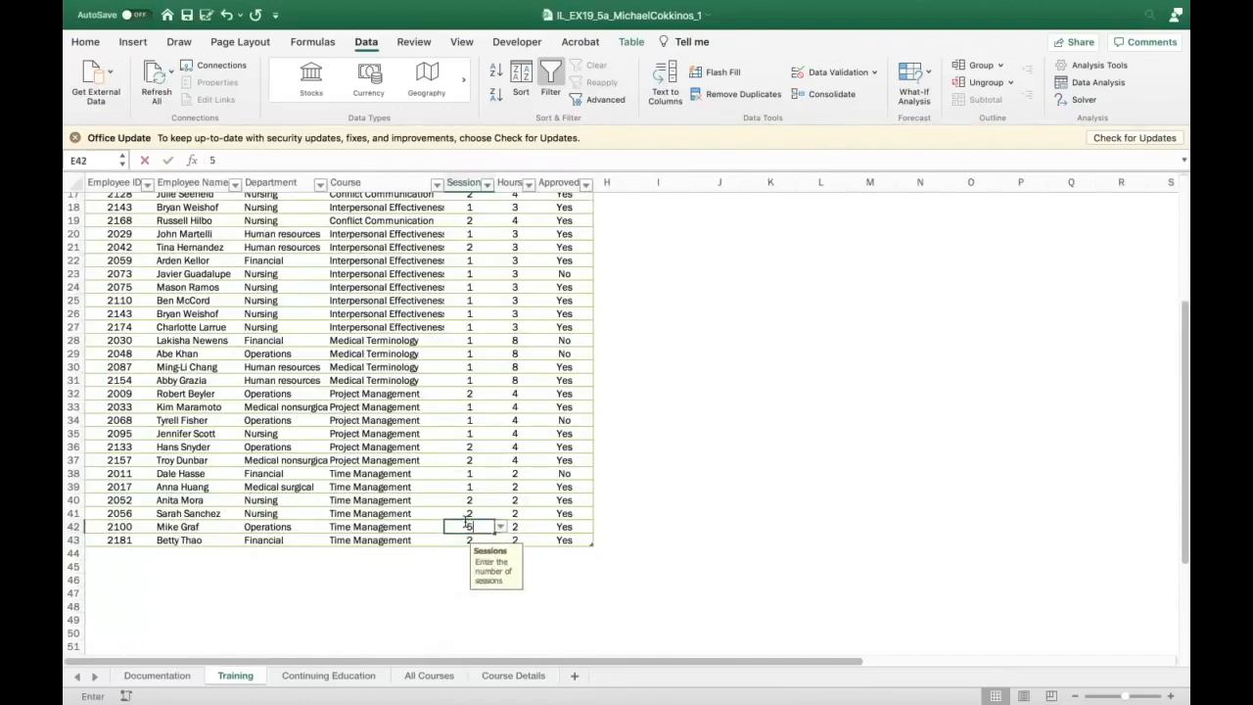
text(5)
key(Return)
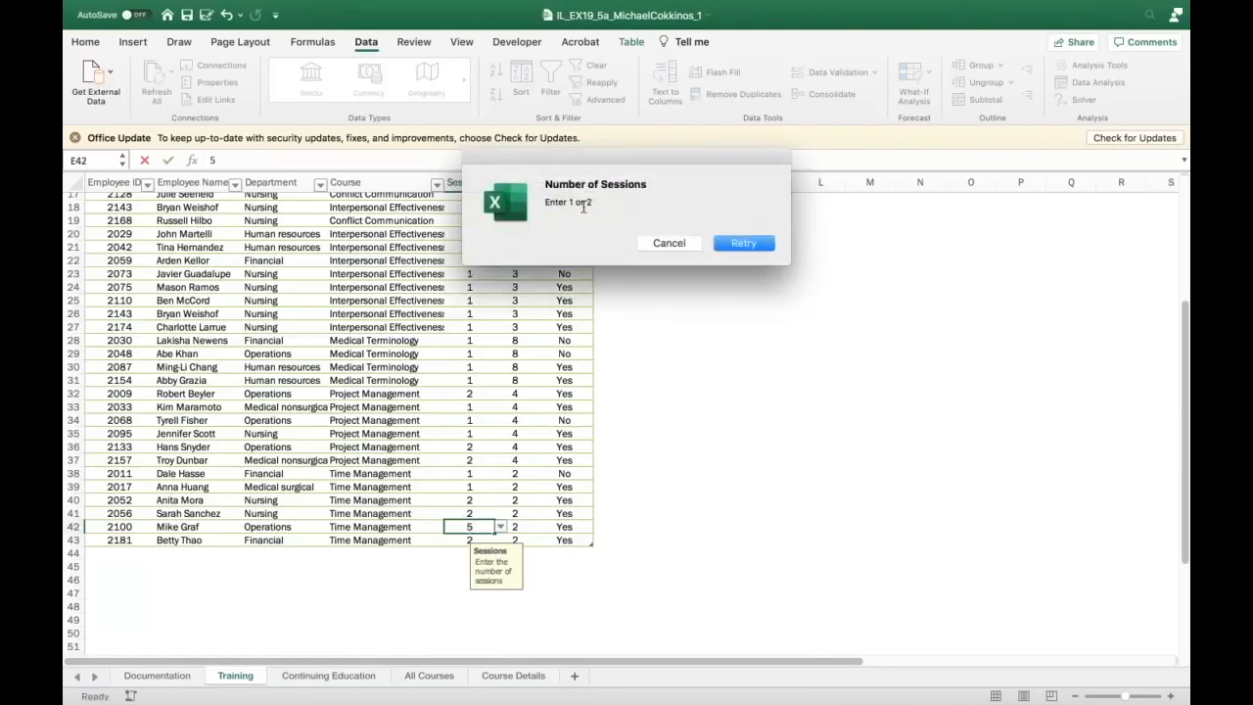
click(668, 244)
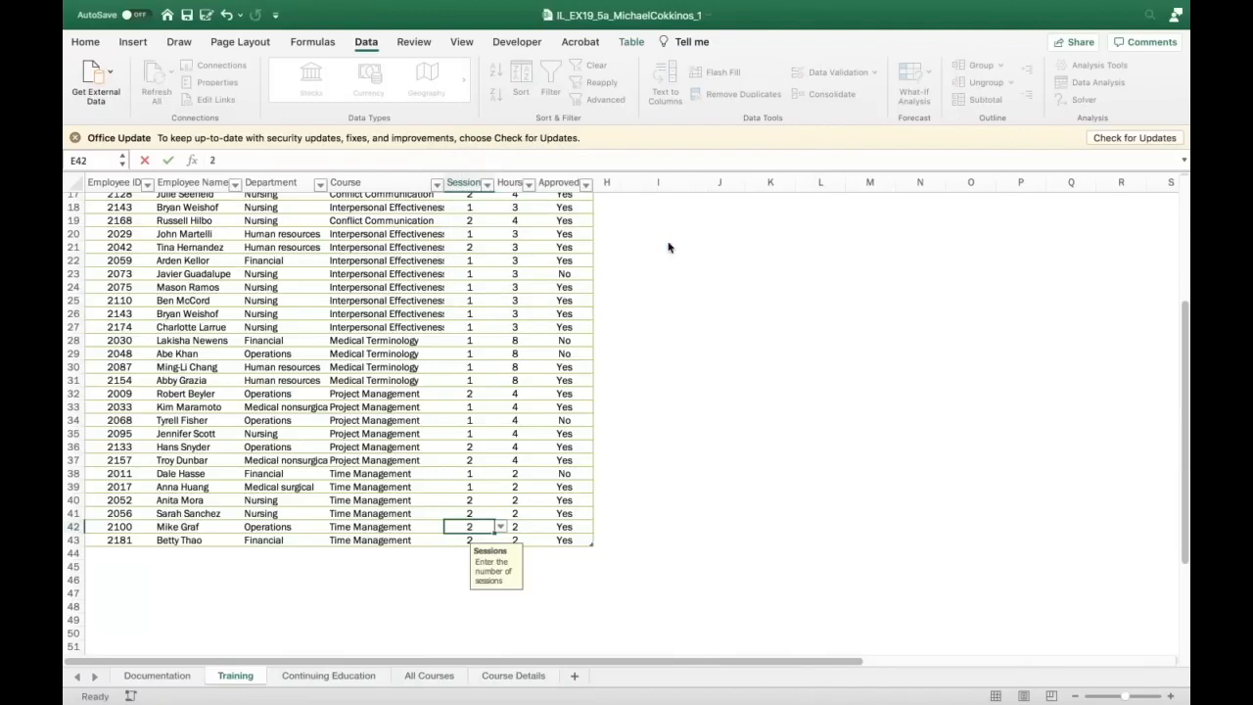
click(757, 459)
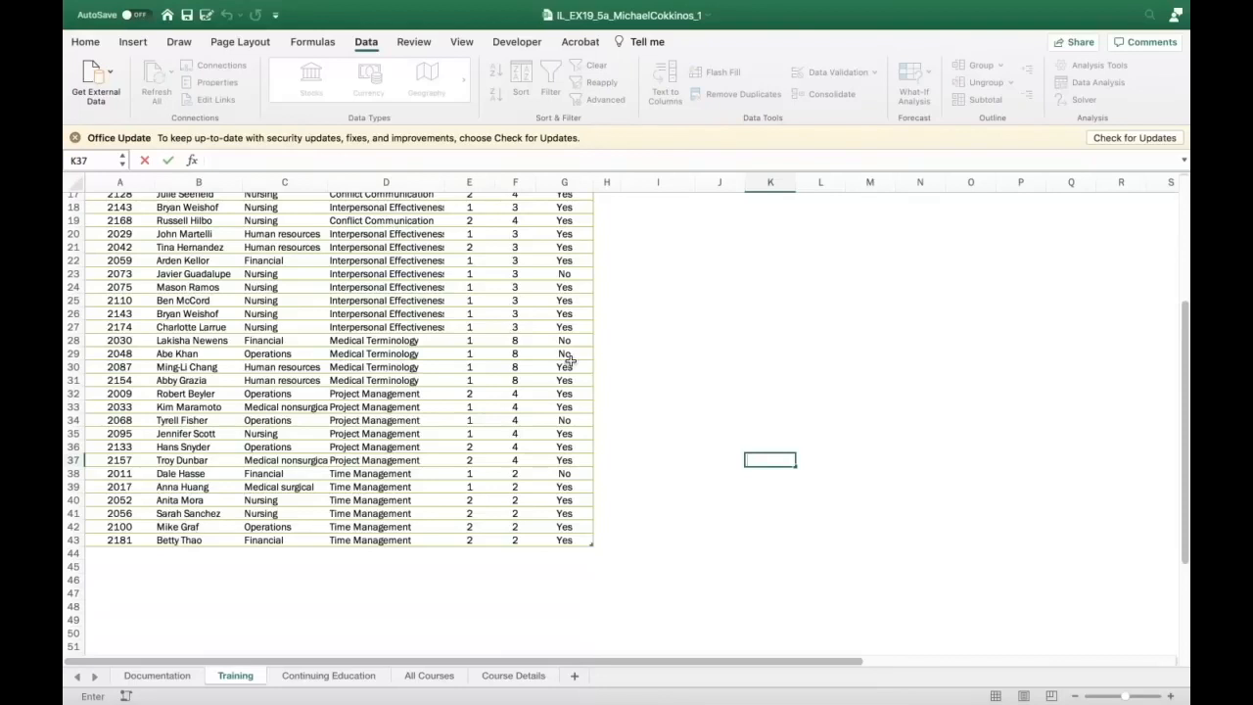
click(629, 380)
scroll(630, 380, up, 5)
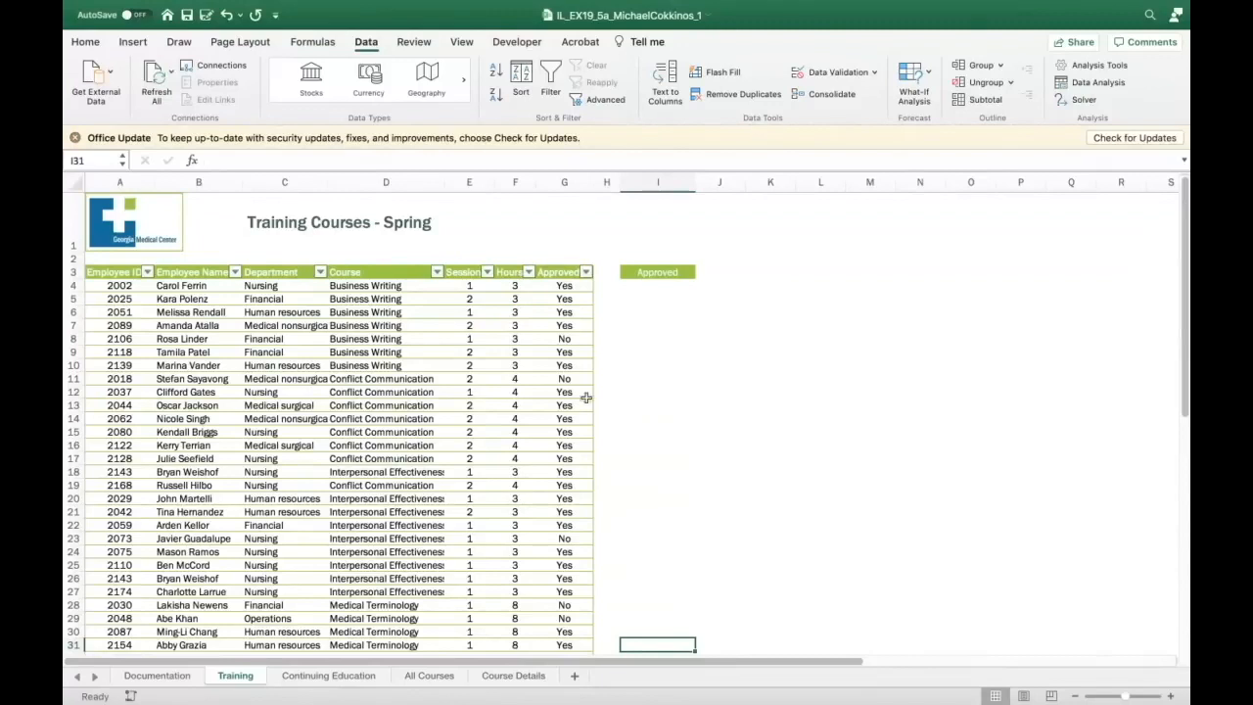
scroll(543, 388, down, 5)
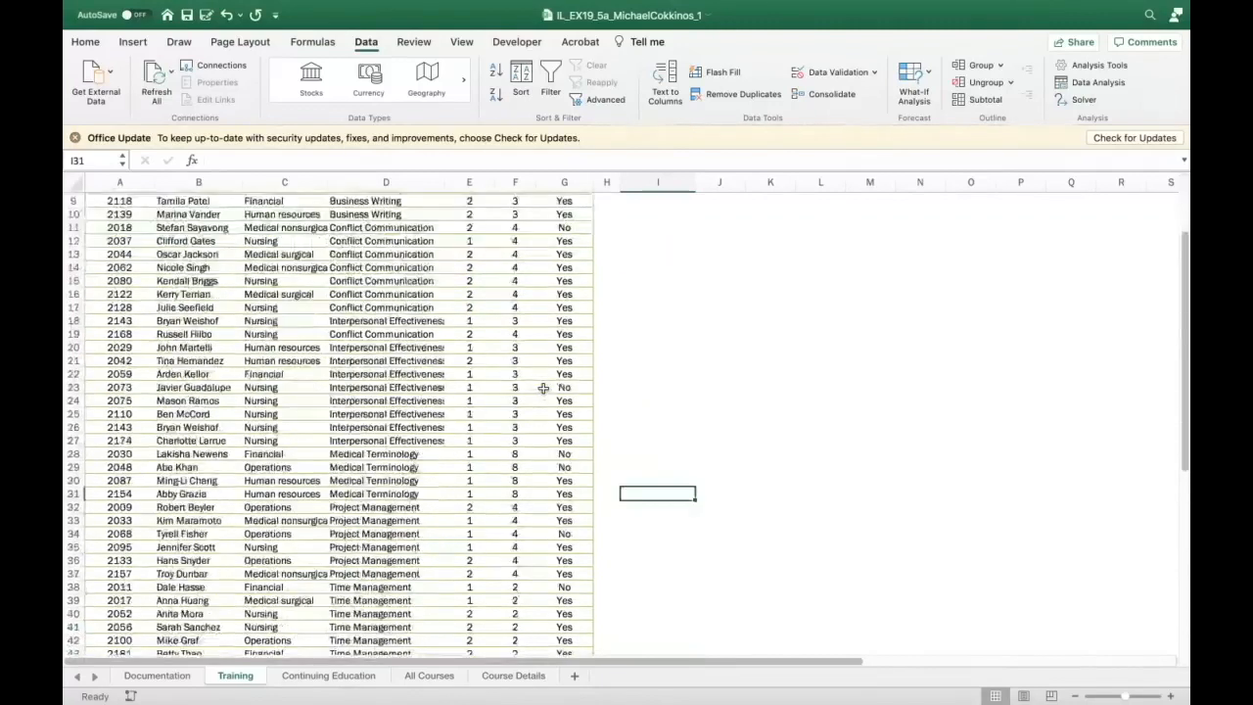
scroll(543, 389, up, 5)
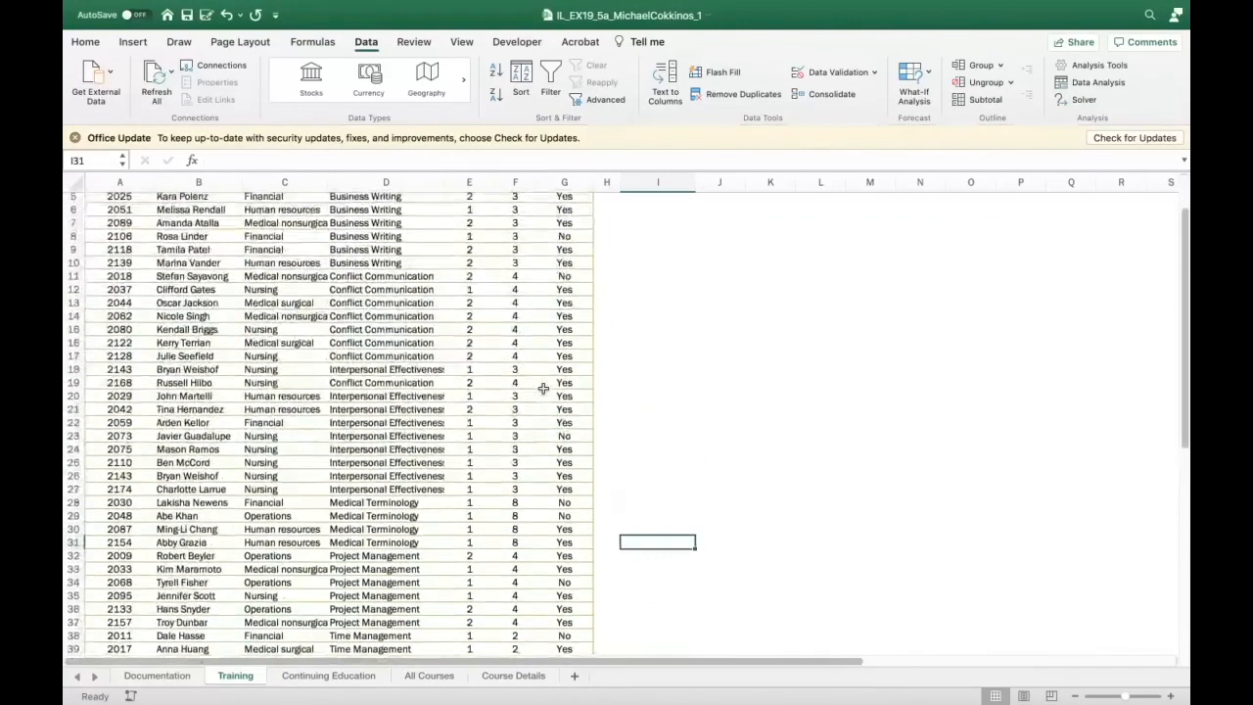
scroll(543, 388, up, 2)
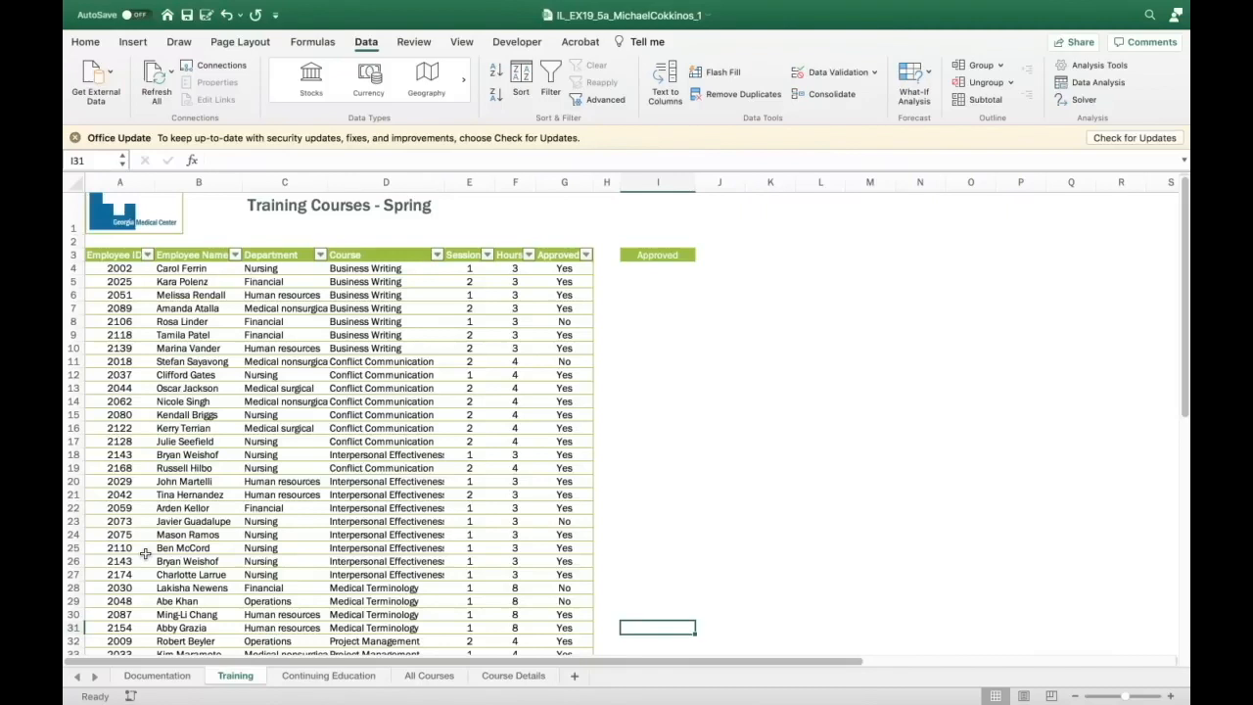
Remove duplicate rows from the training courses table, treating it as having headers and comparing only the Employee ID column
click(181, 378)
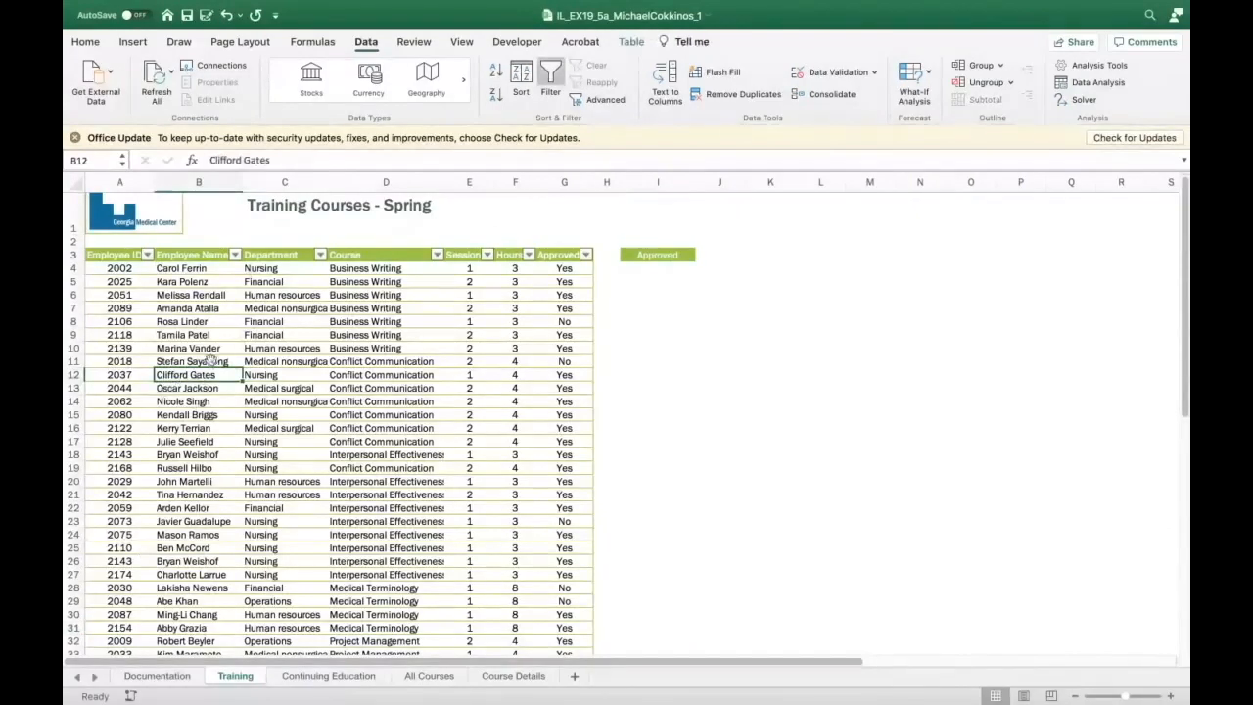
click(174, 361)
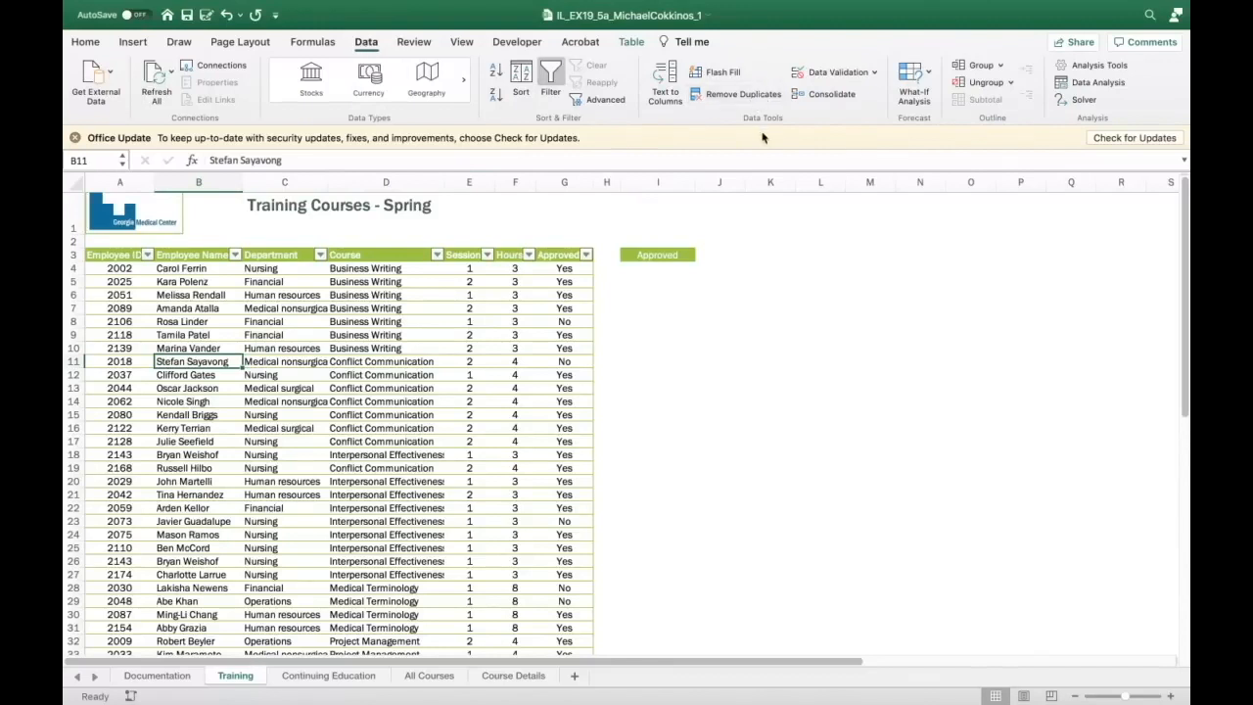
click(737, 96)
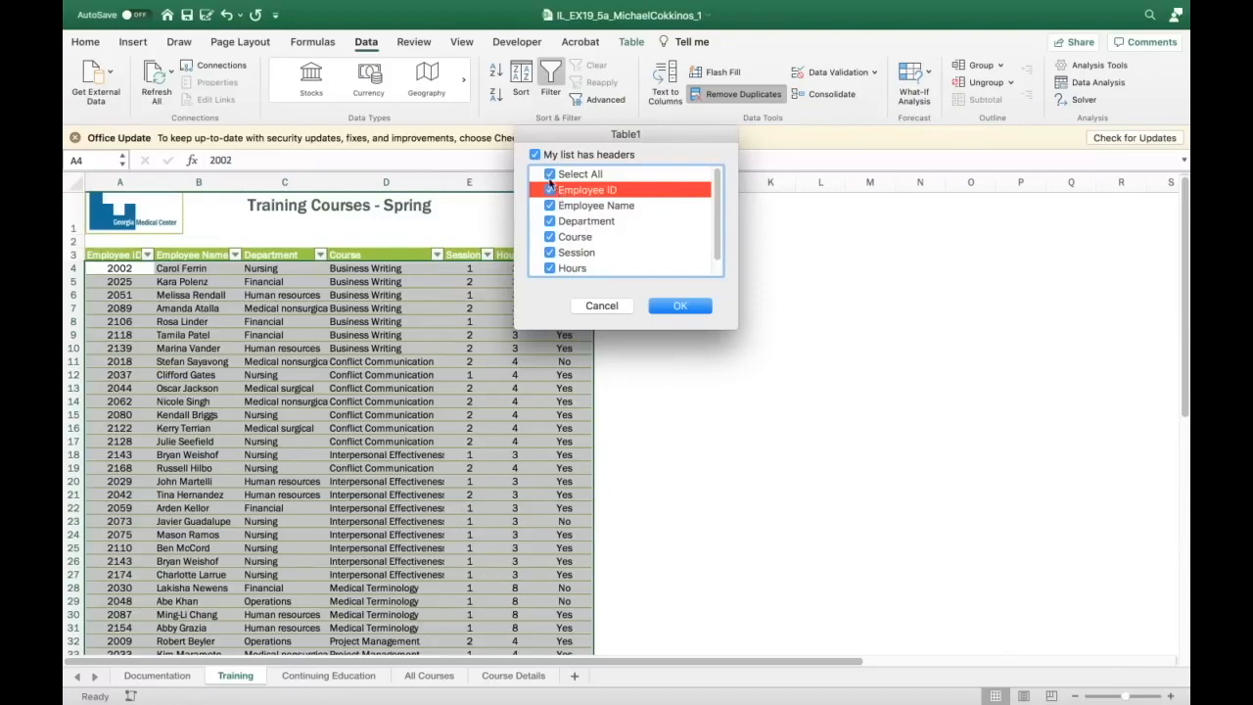
click(535, 155)
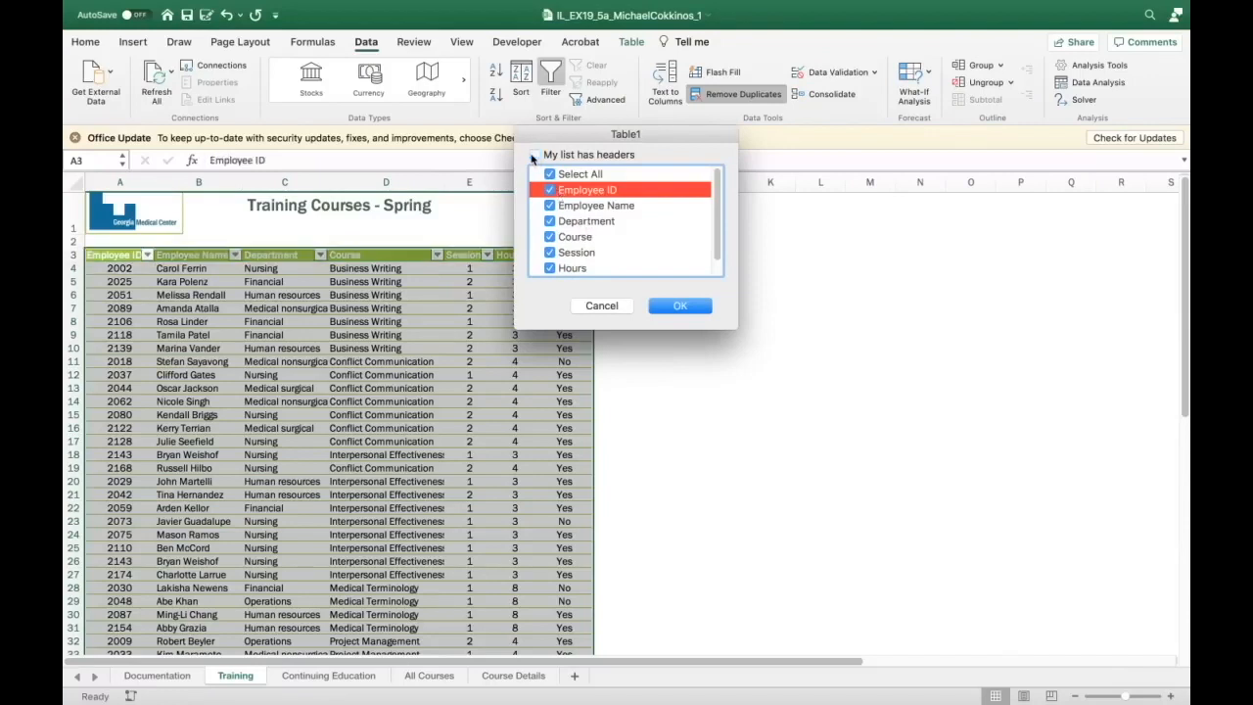
click(534, 154)
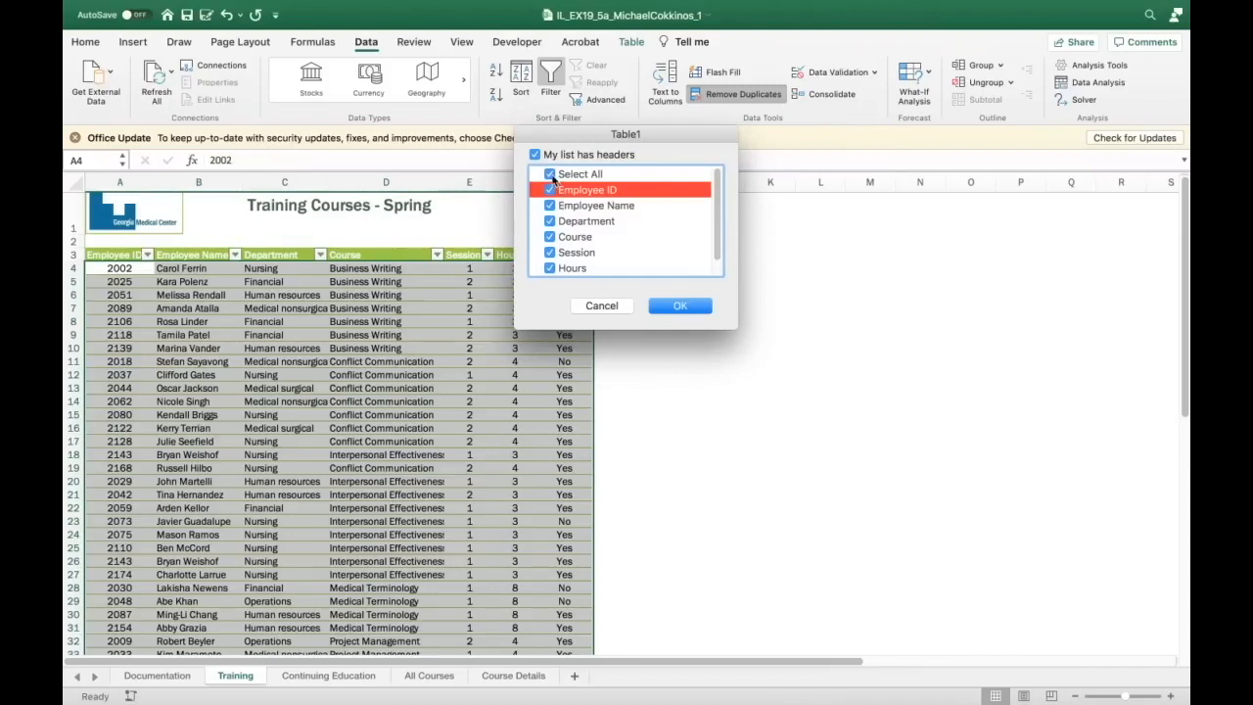
click(550, 176)
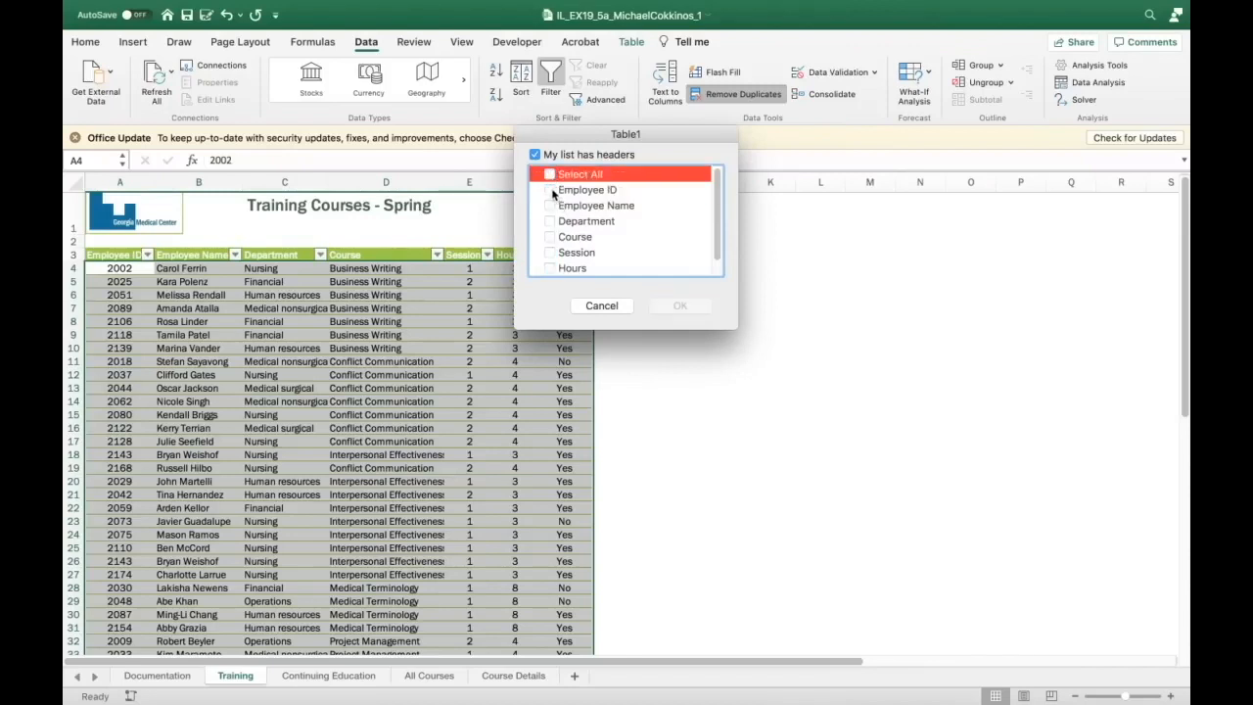
click(551, 189)
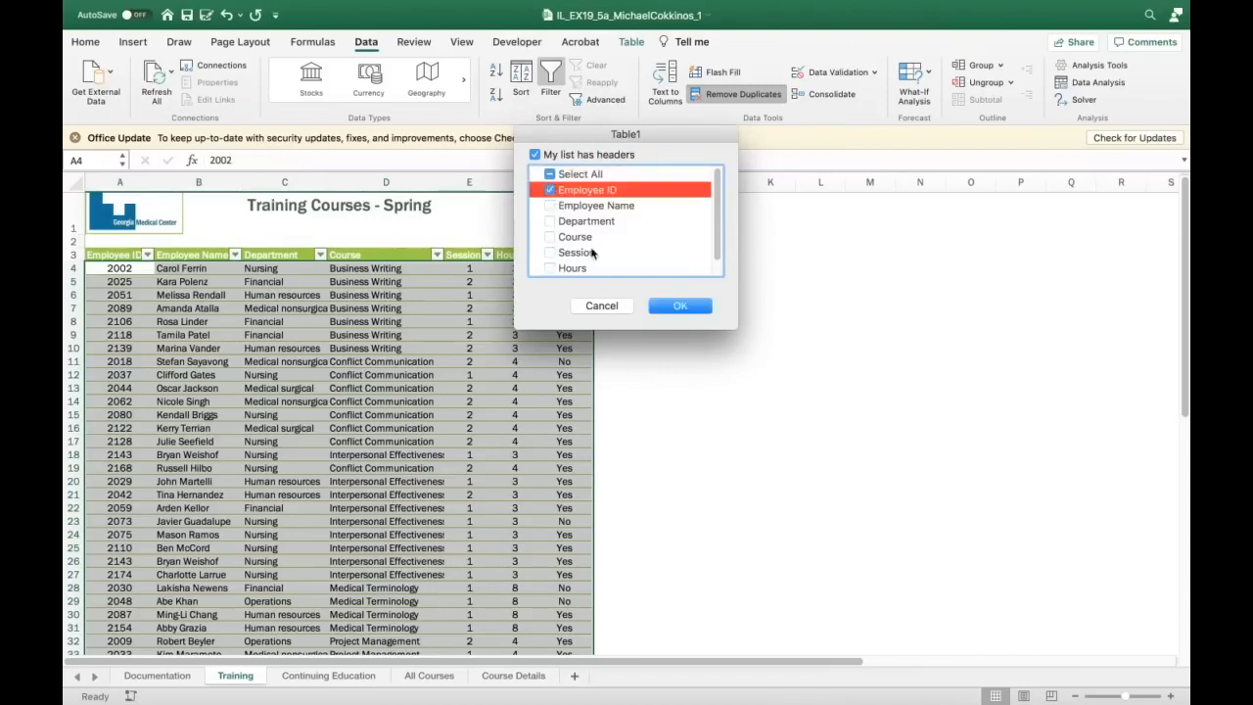
click(679, 307)
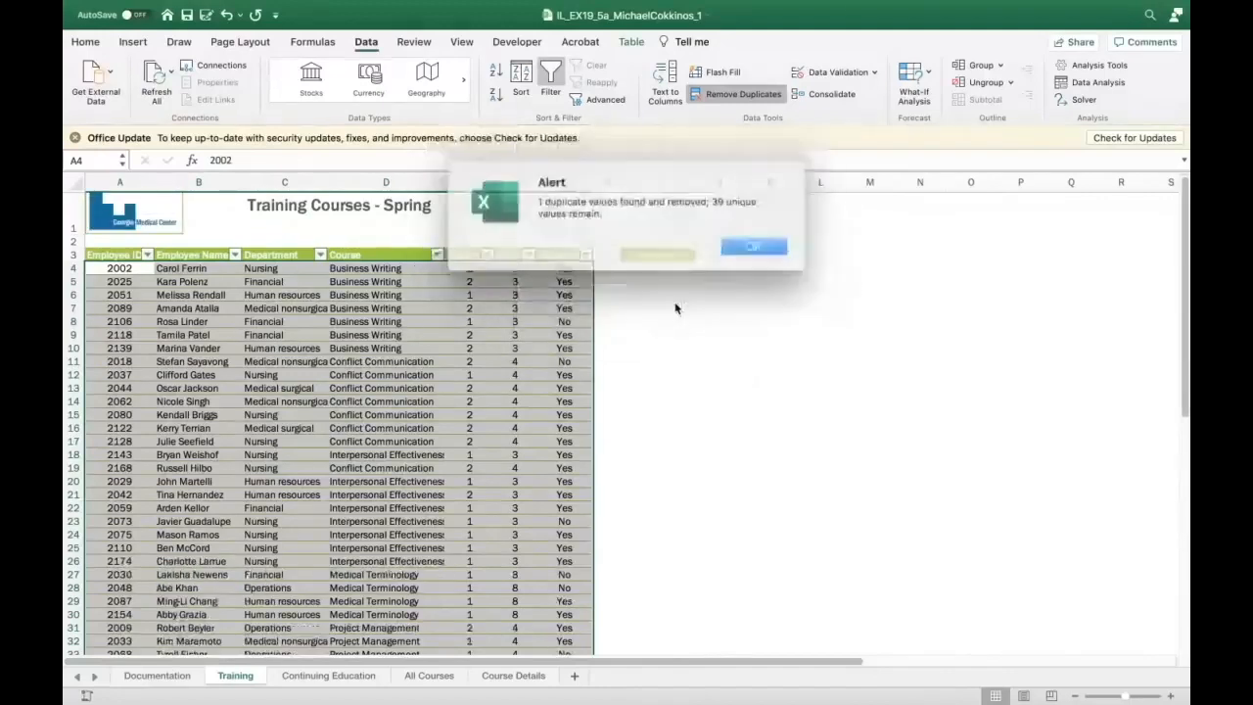
click(733, 245)
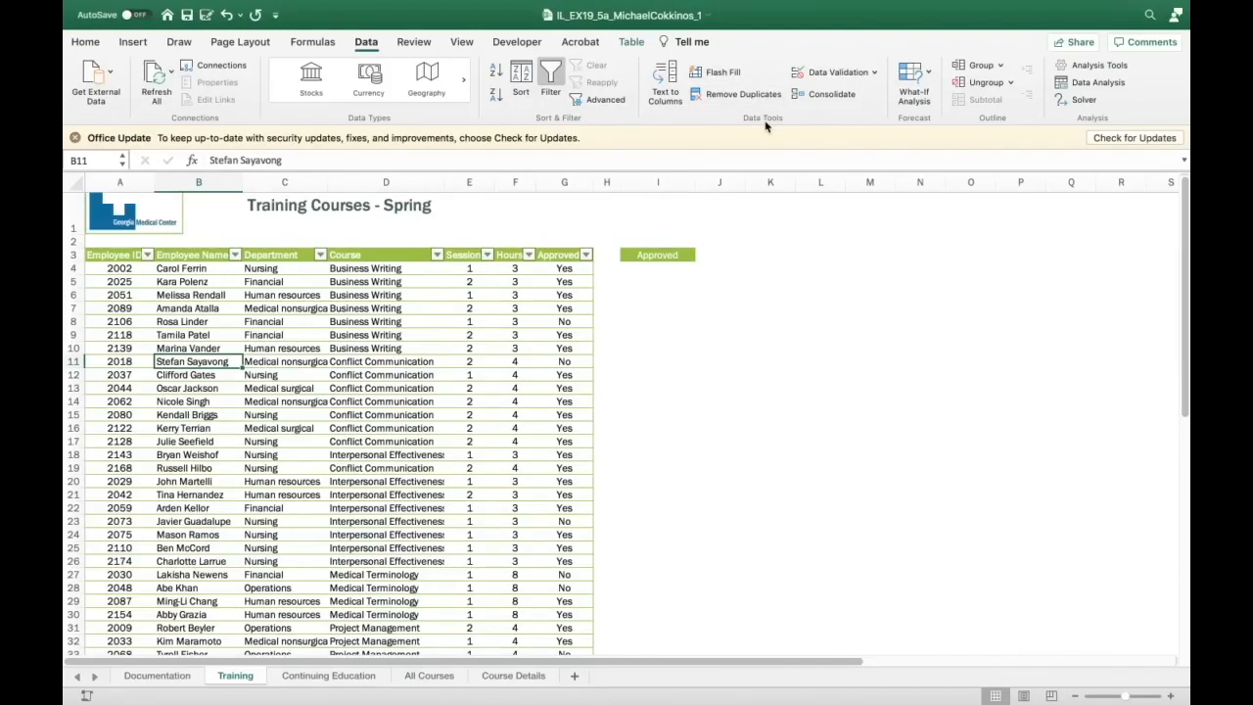
Add a new record directly below the table in row 43 with the employee's ID, full name and the department Nursing
scroll(777, 251, down, 6)
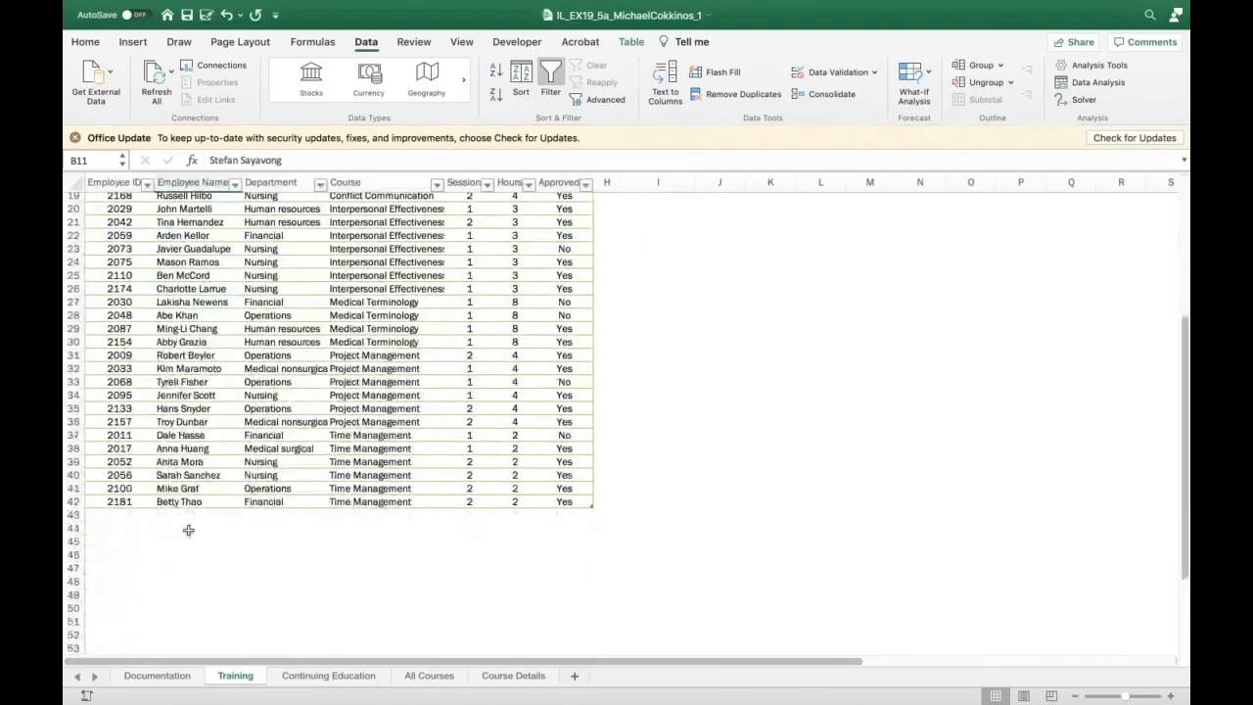
click(92, 516)
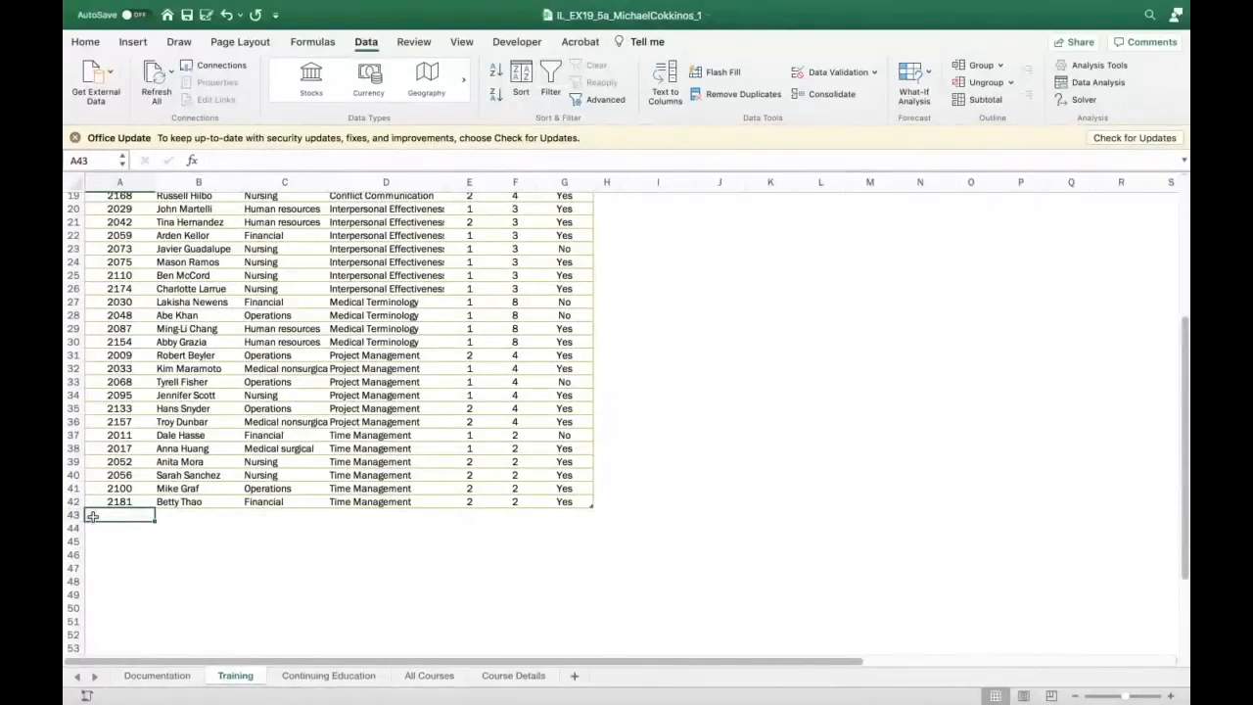
text(2)
text(200)
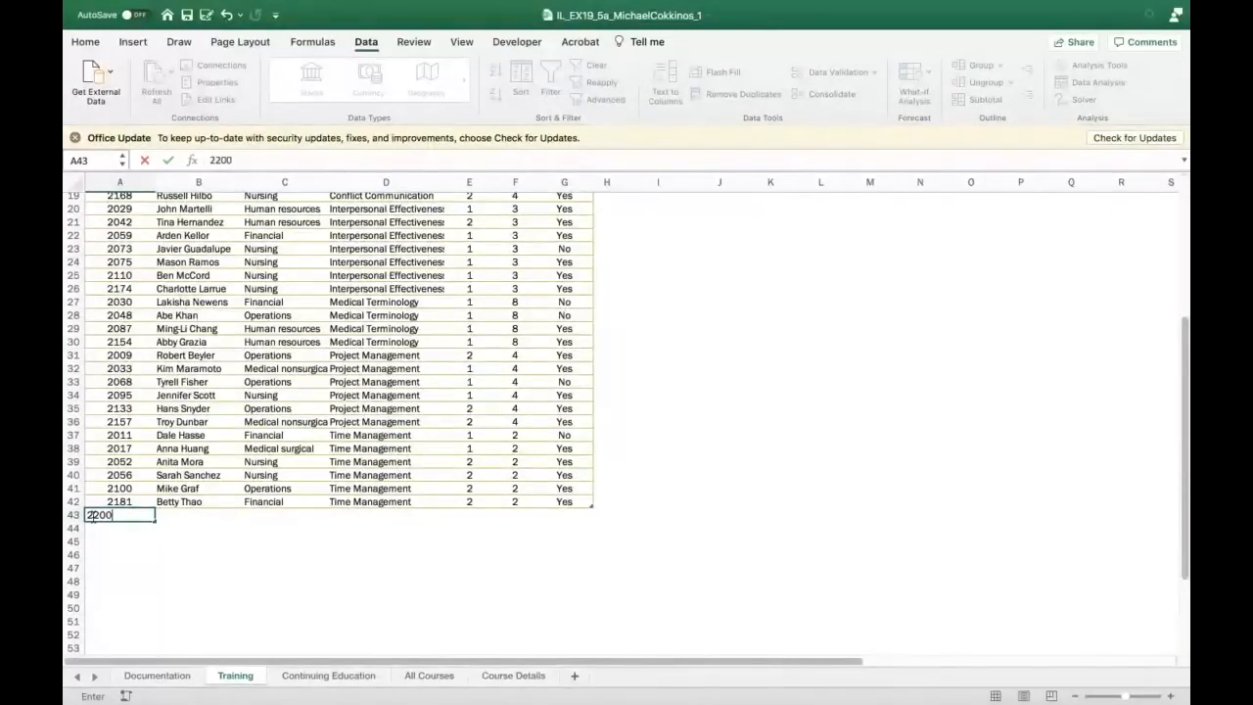
key(Tab)
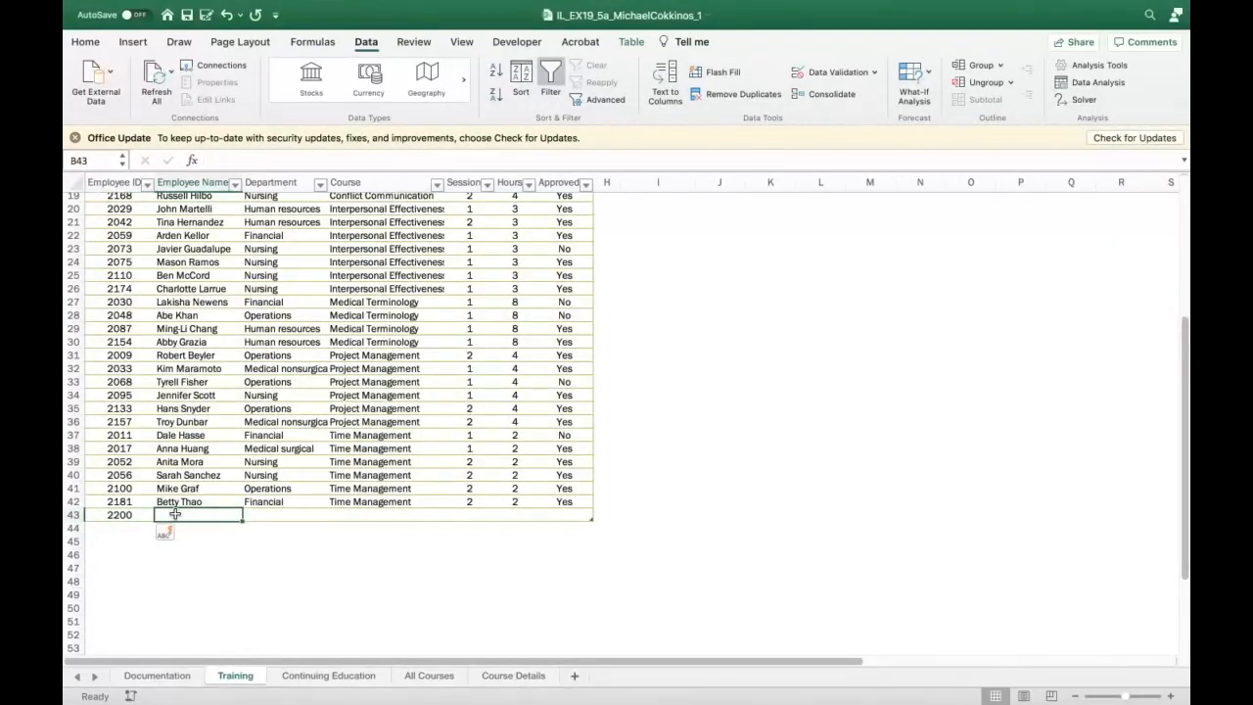
text(Amy)
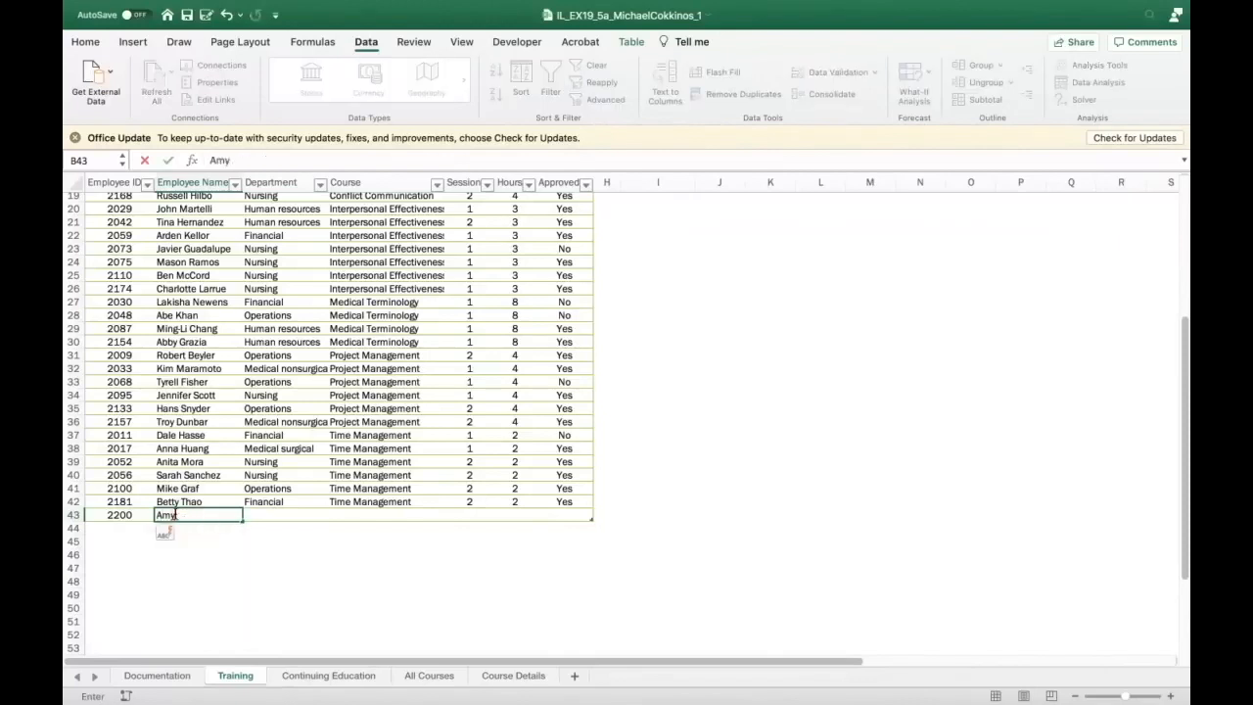
text( Fuller)
key(Tab)
text(N)
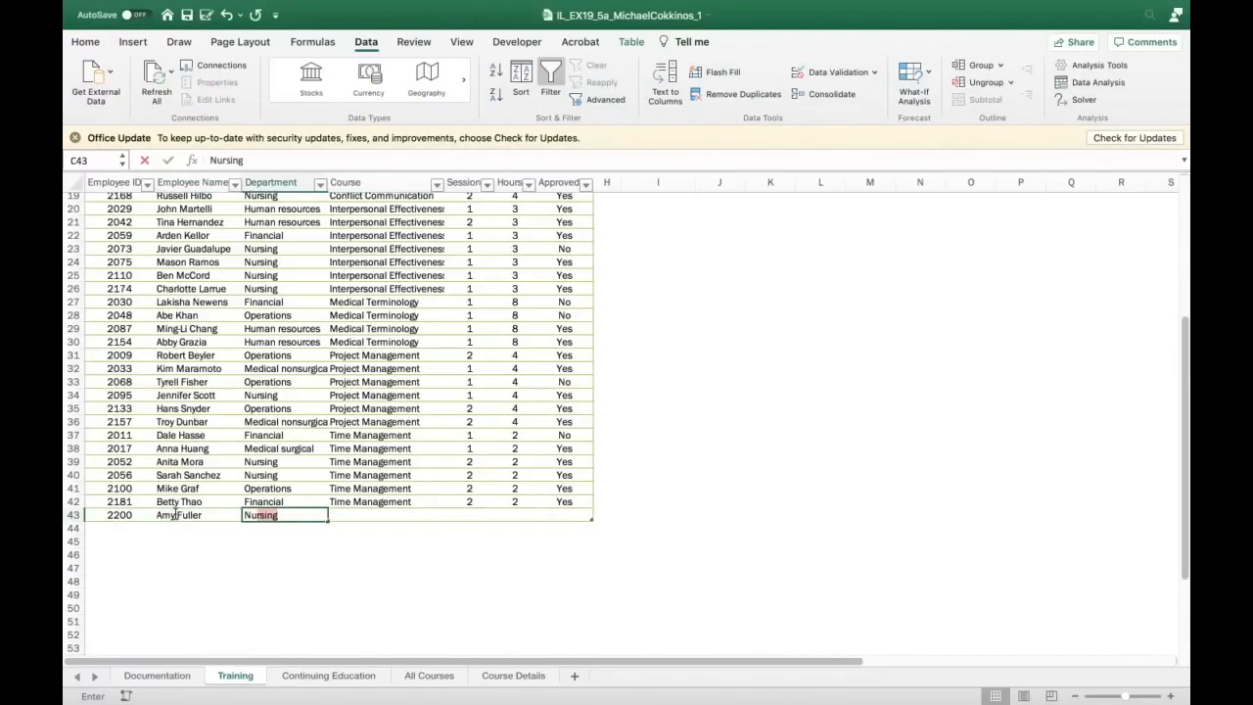
text(ursing)
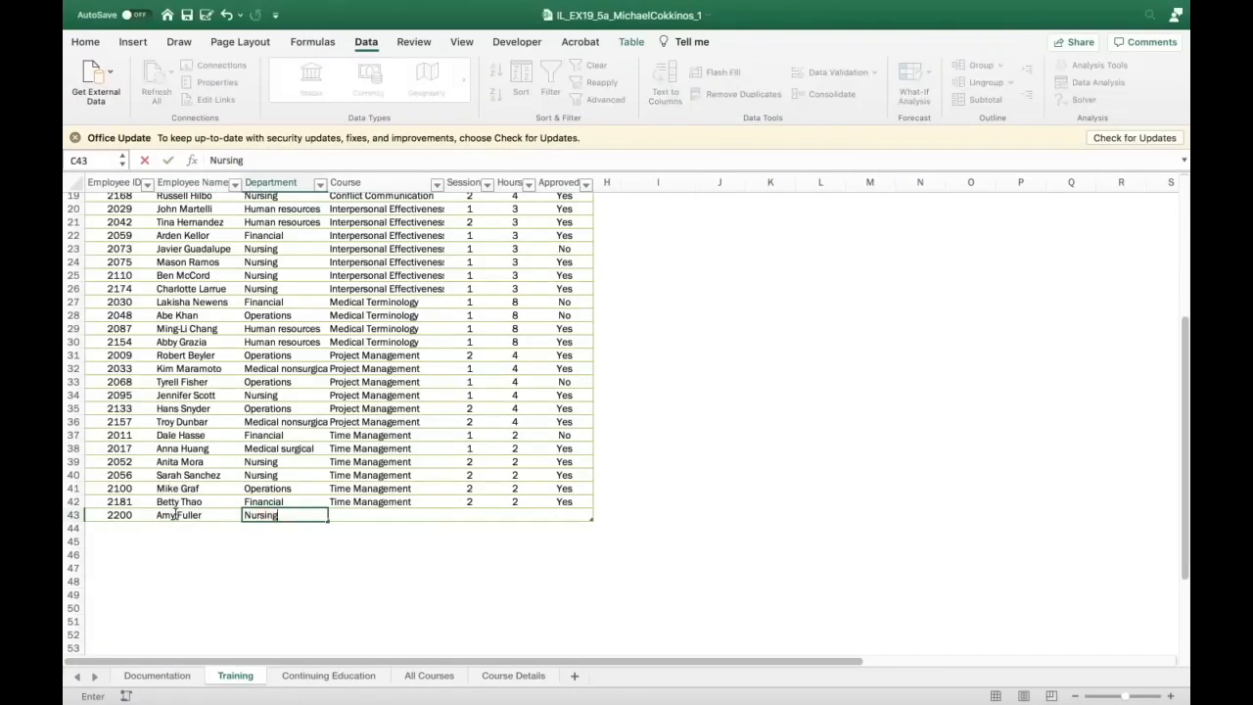
key(Tab)
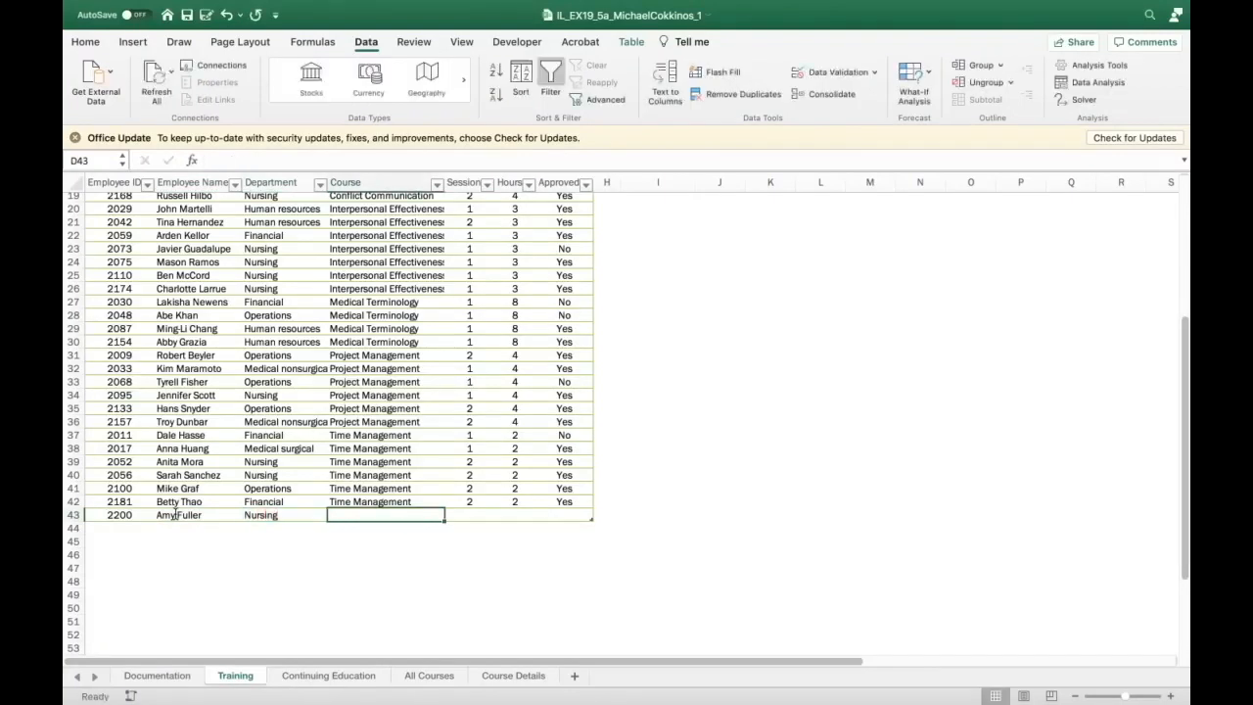
Complete the record in row 43 with the course Business Writing, session 2, 3 hours and No for Approved
text(Business)
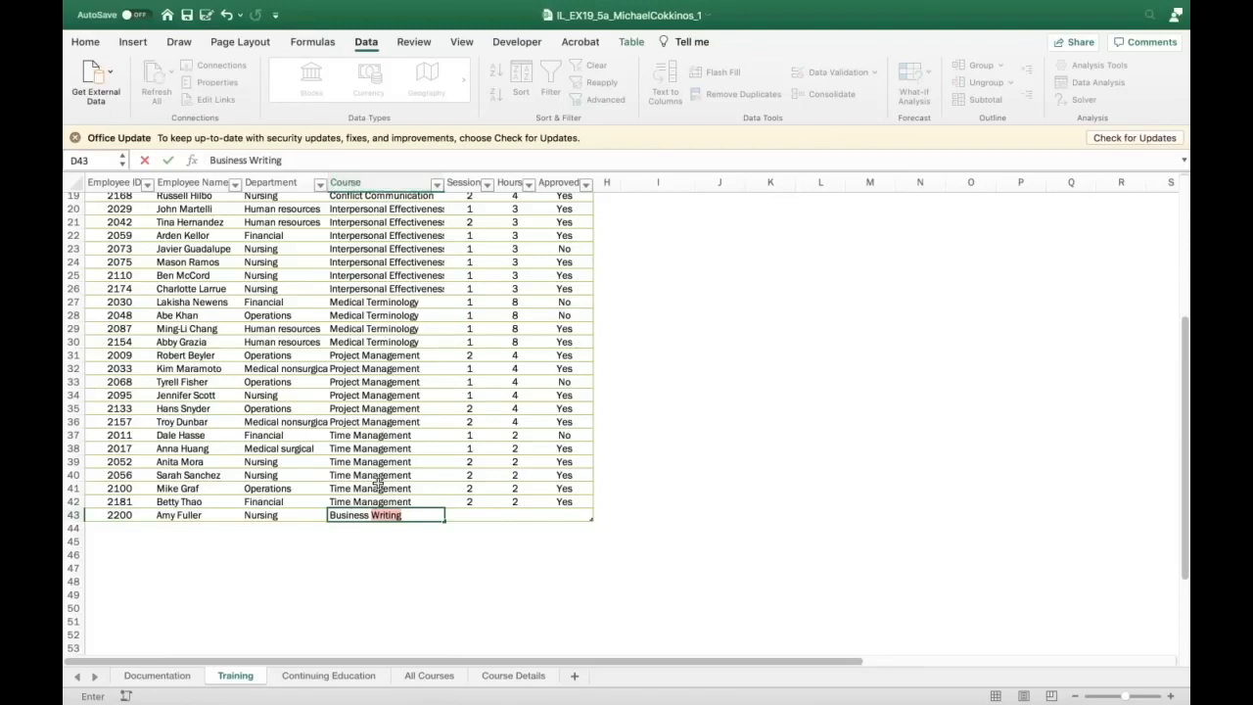
click(468, 510)
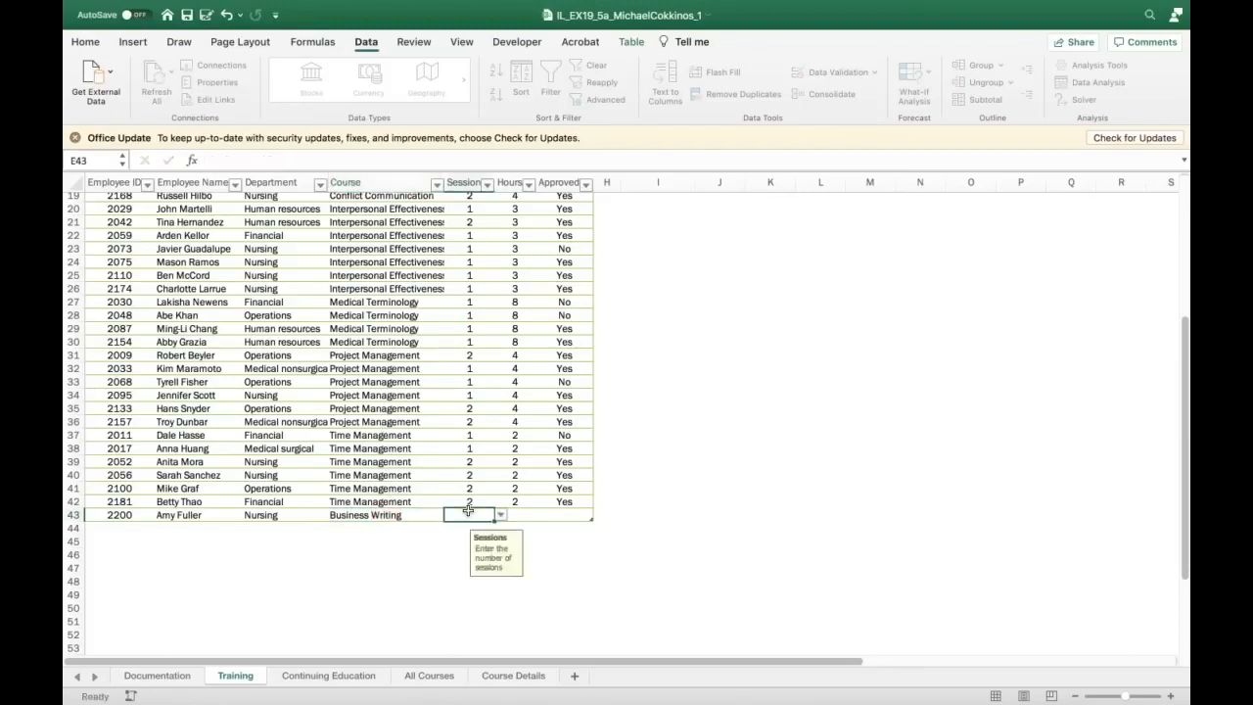
text(2)
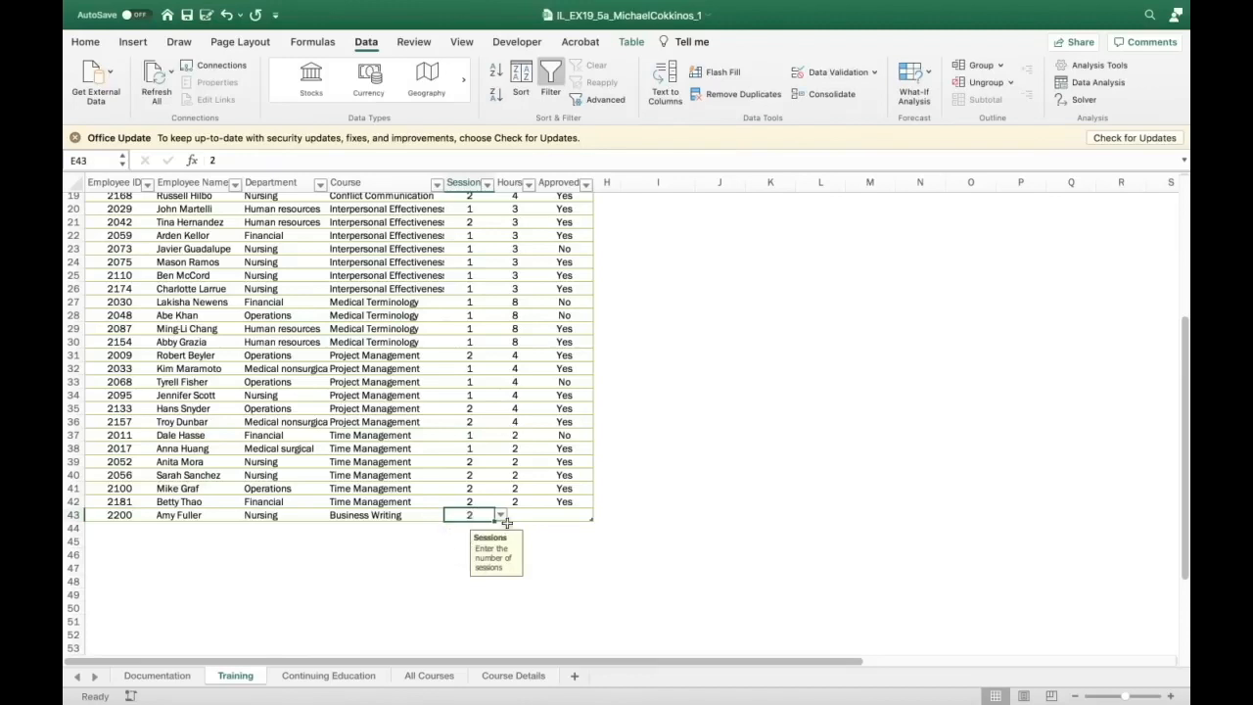
click(517, 516)
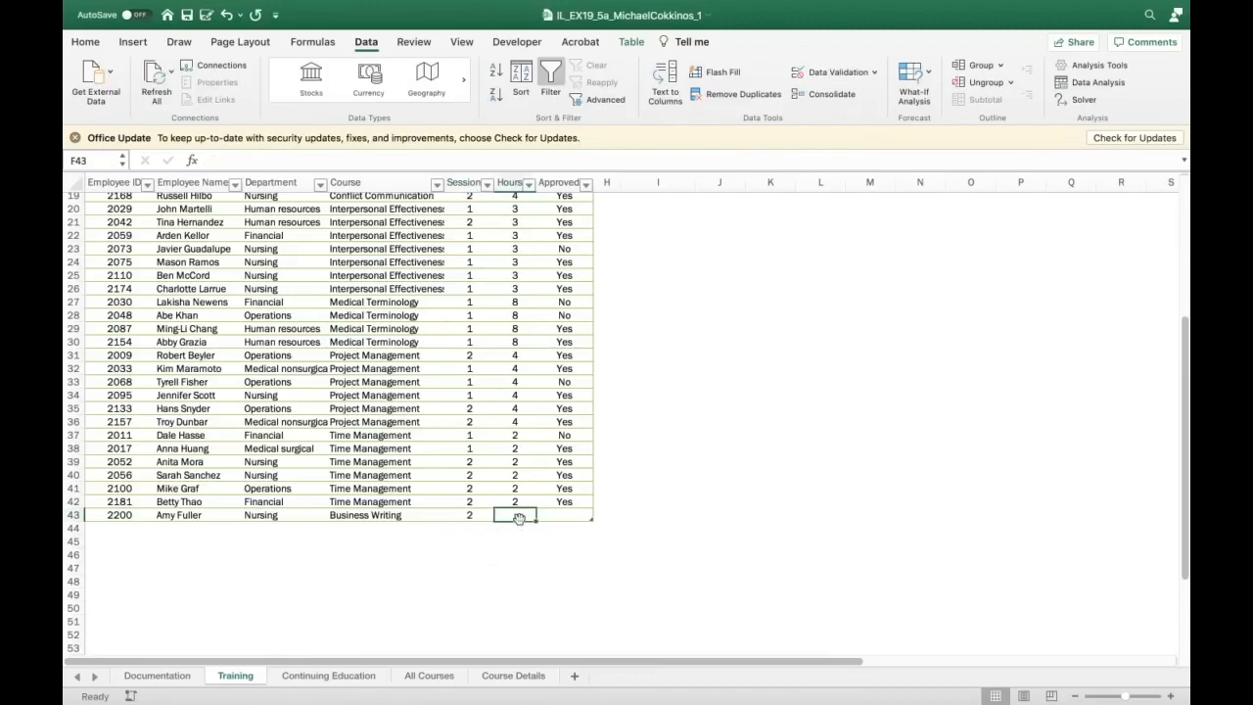
text(3)
key(Tab)
text(no)
key(BackSpace)
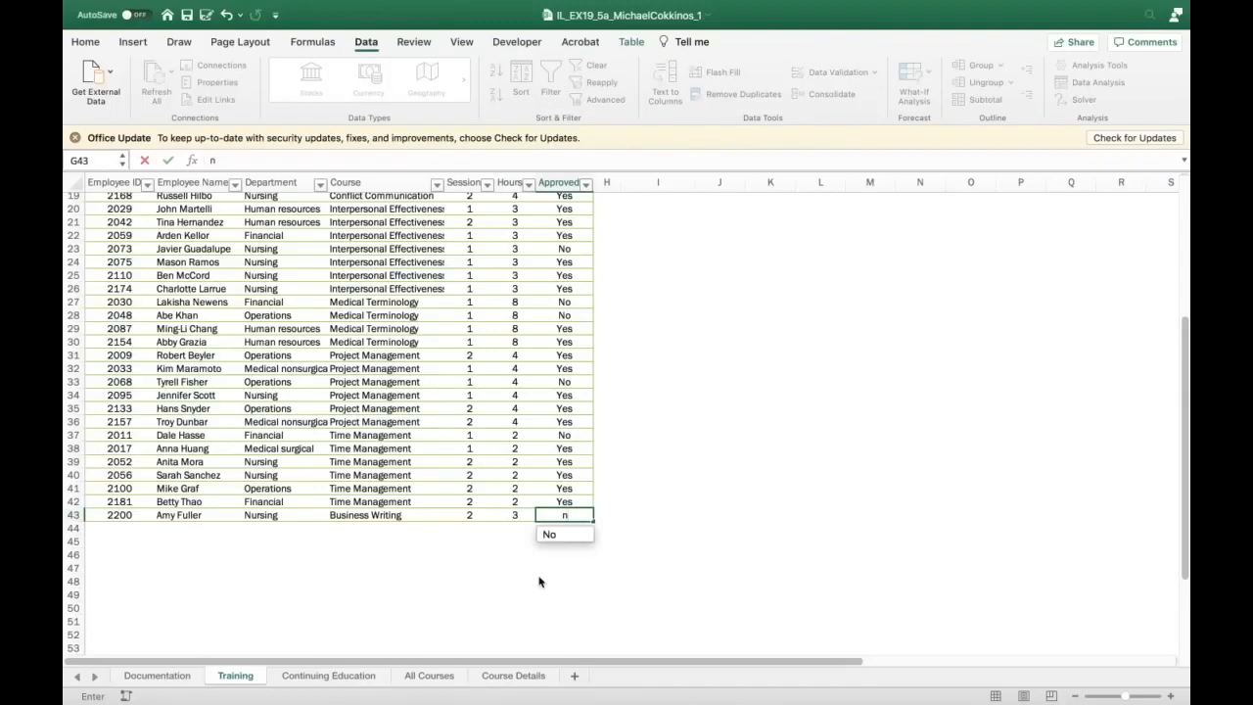
click(553, 534)
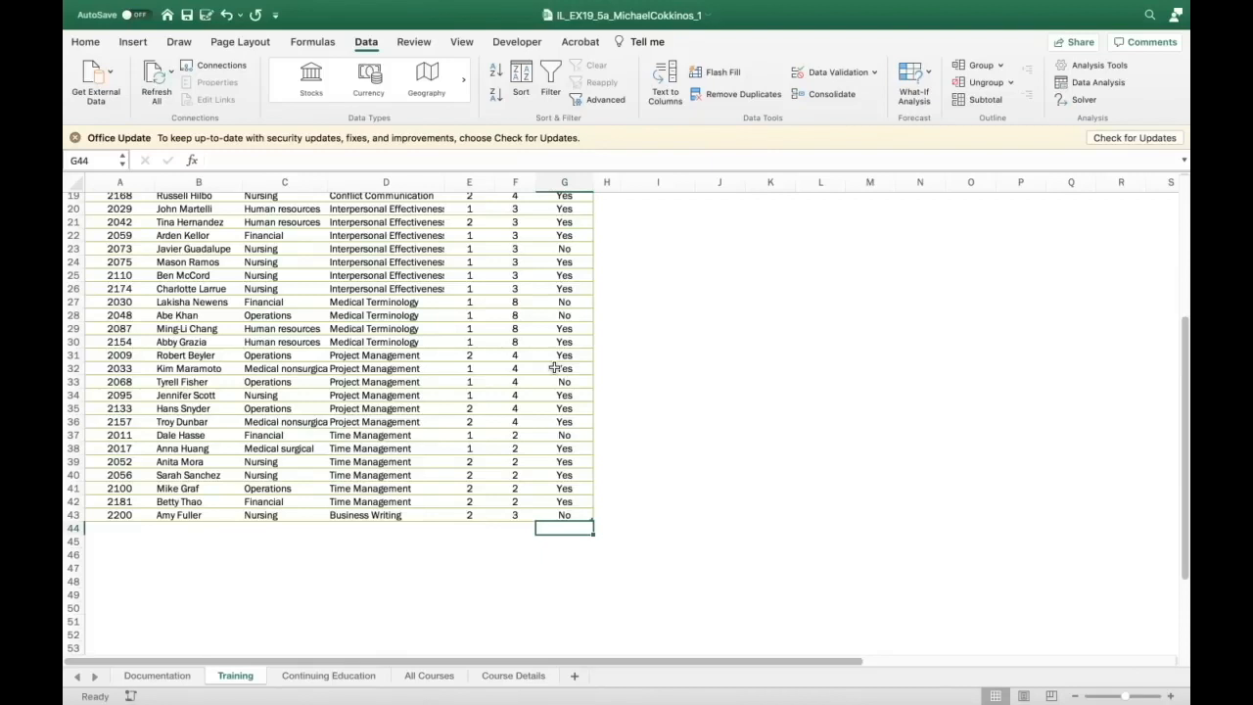
Sort the training courses table by Employee ID in ascending order and look over the sorted rows
scroll(747, 358, up, 10)
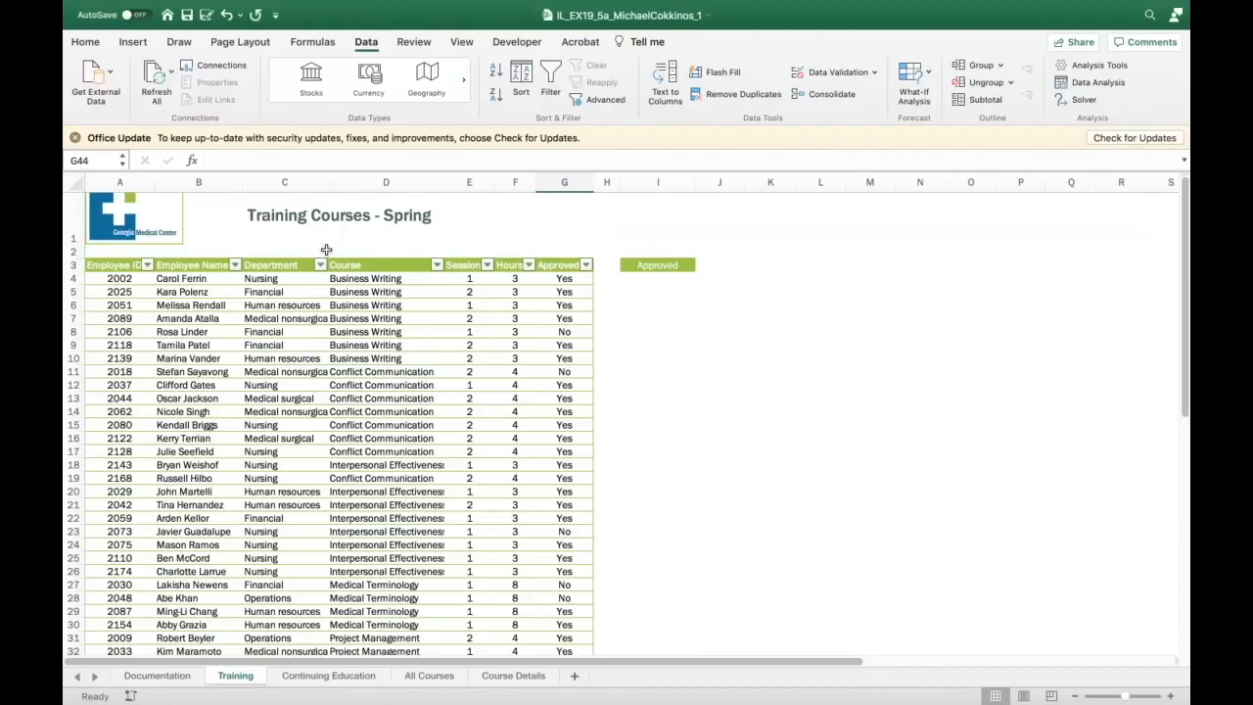
click(147, 266)
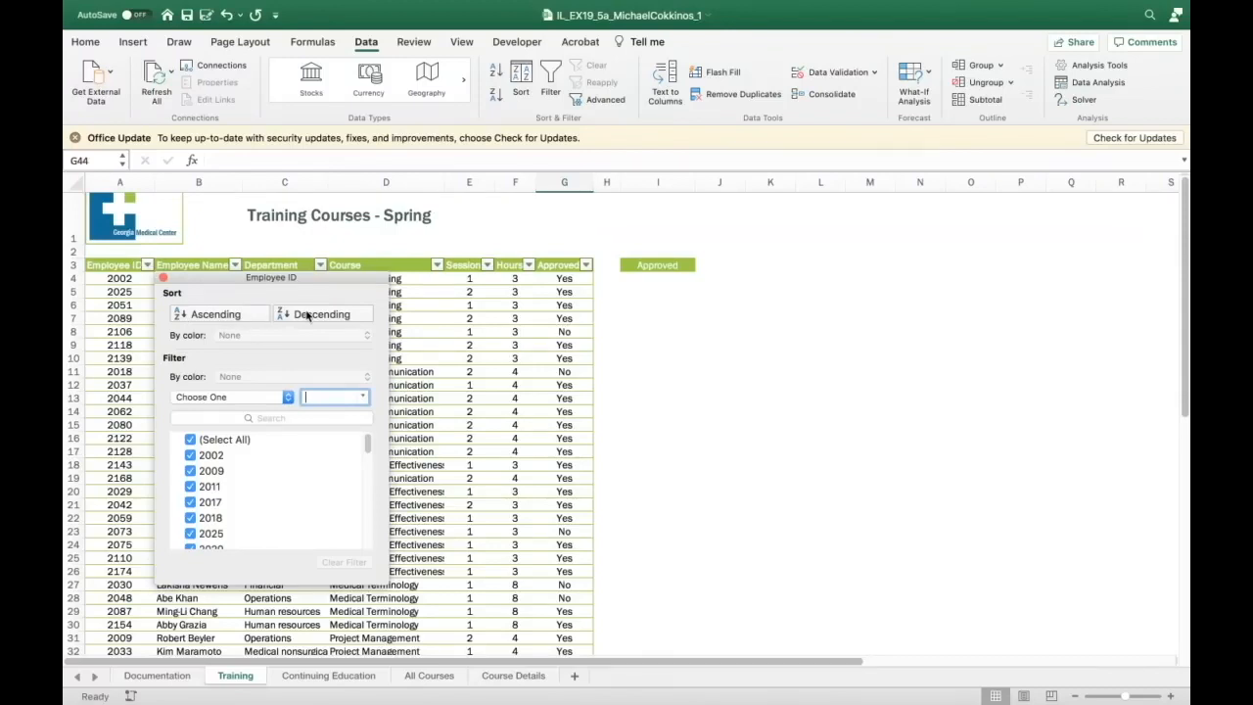
click(212, 315)
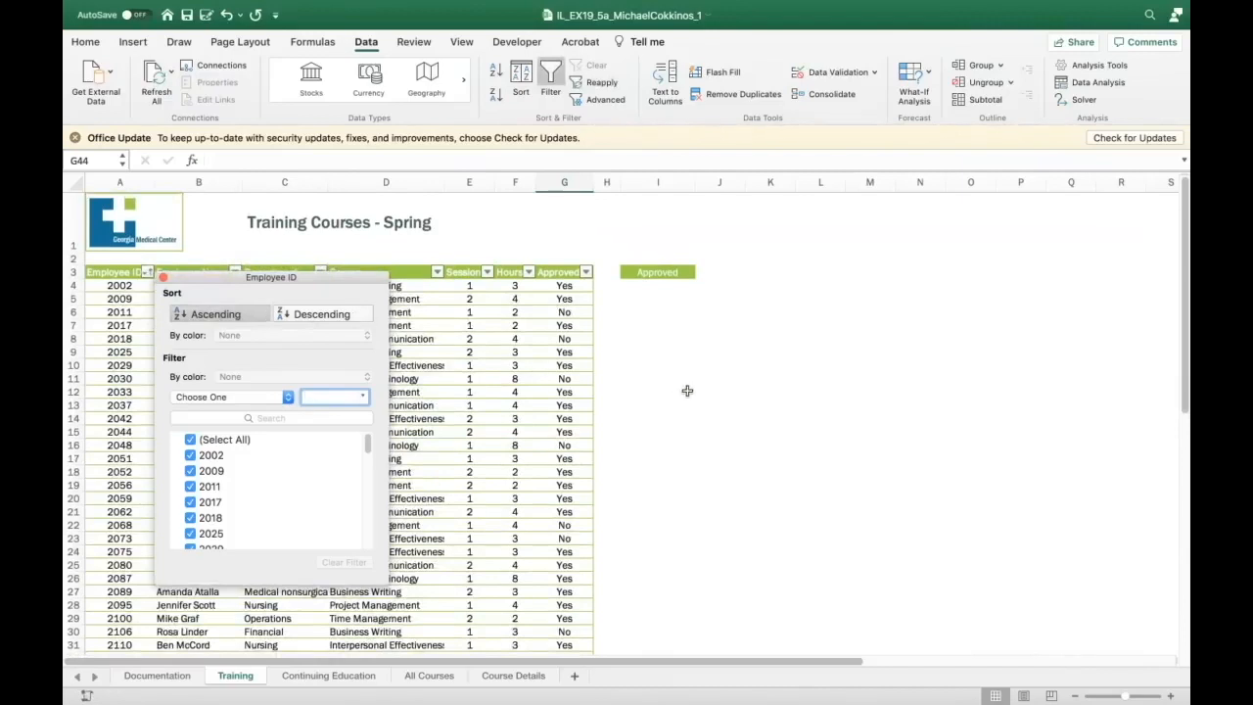
click(839, 366)
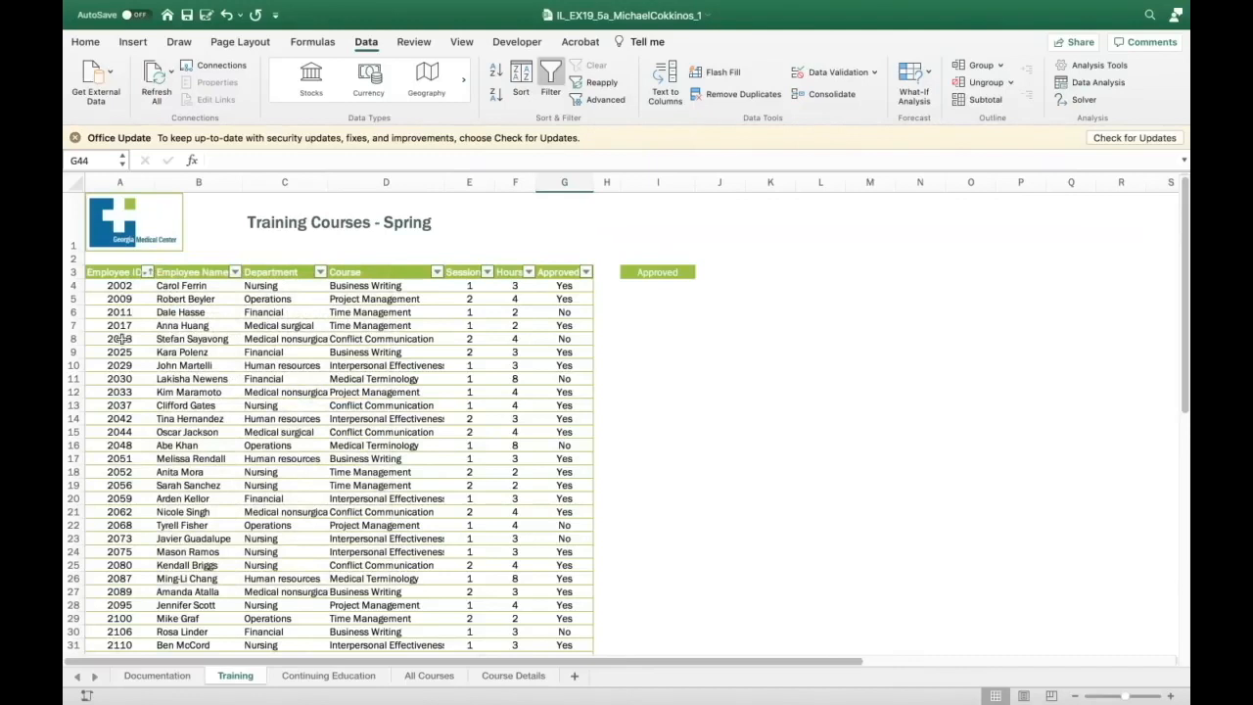
scroll(122, 442, down, 6)
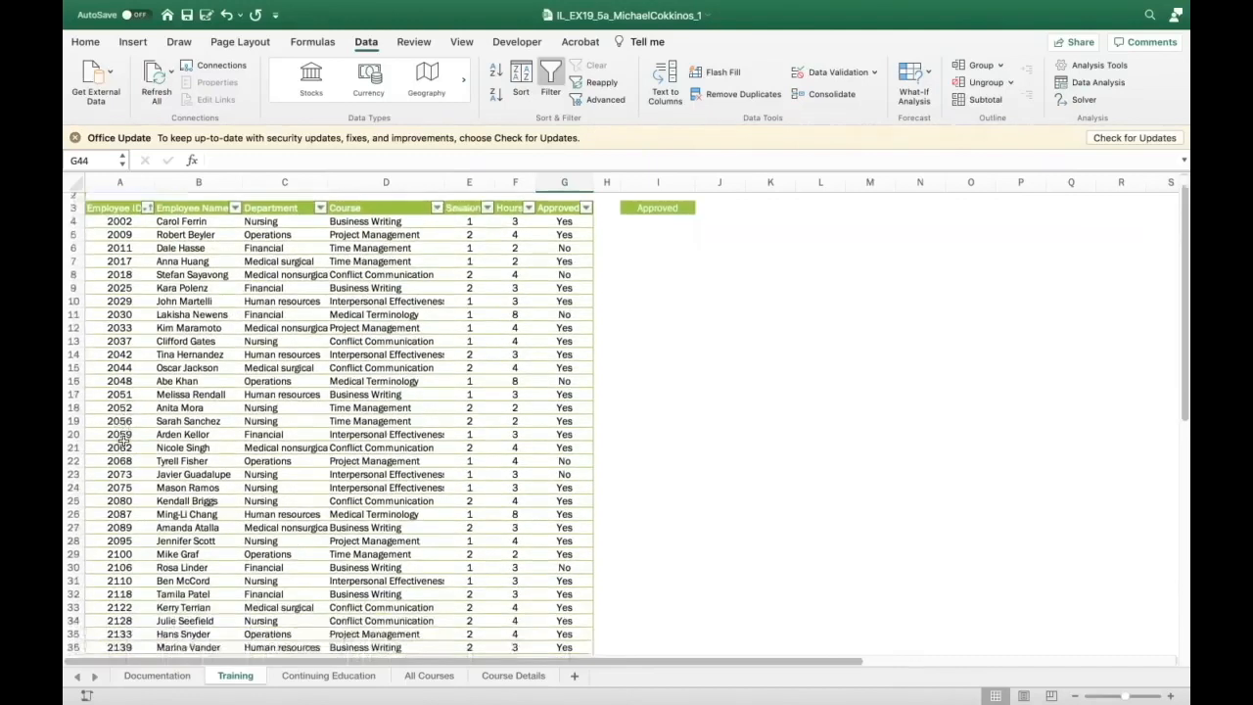
scroll(122, 442, up, 4)
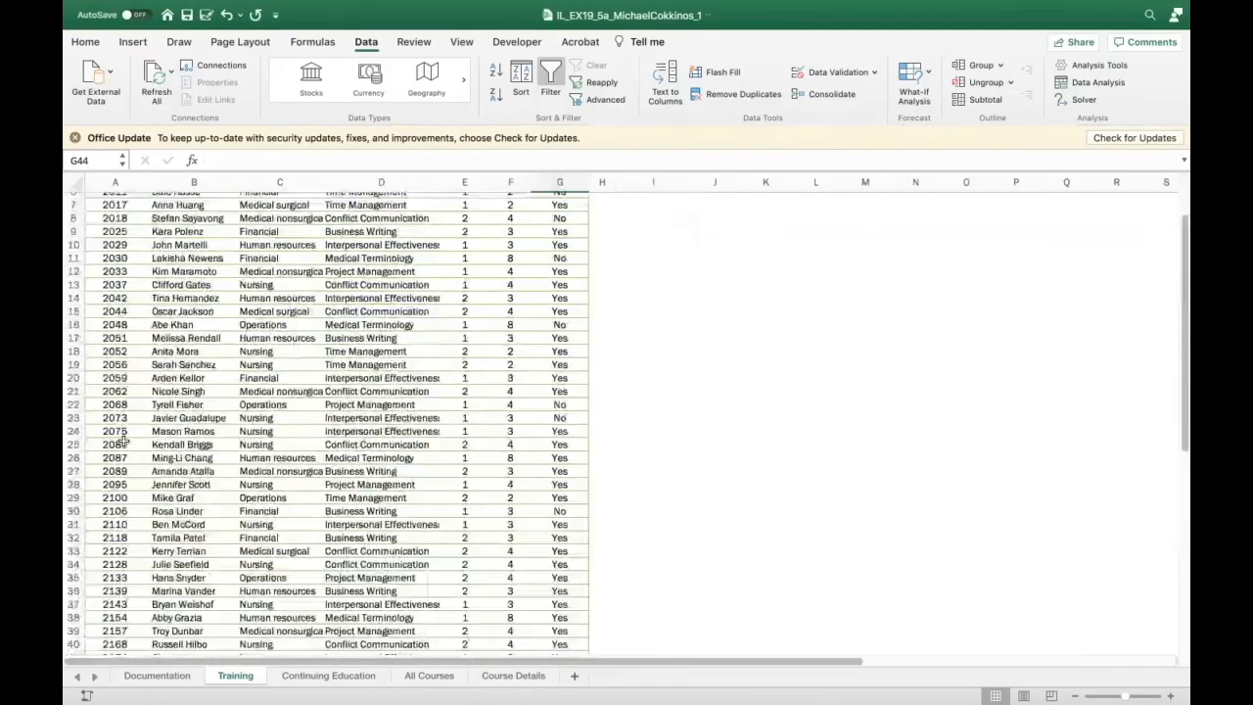
scroll(122, 442, up, 2)
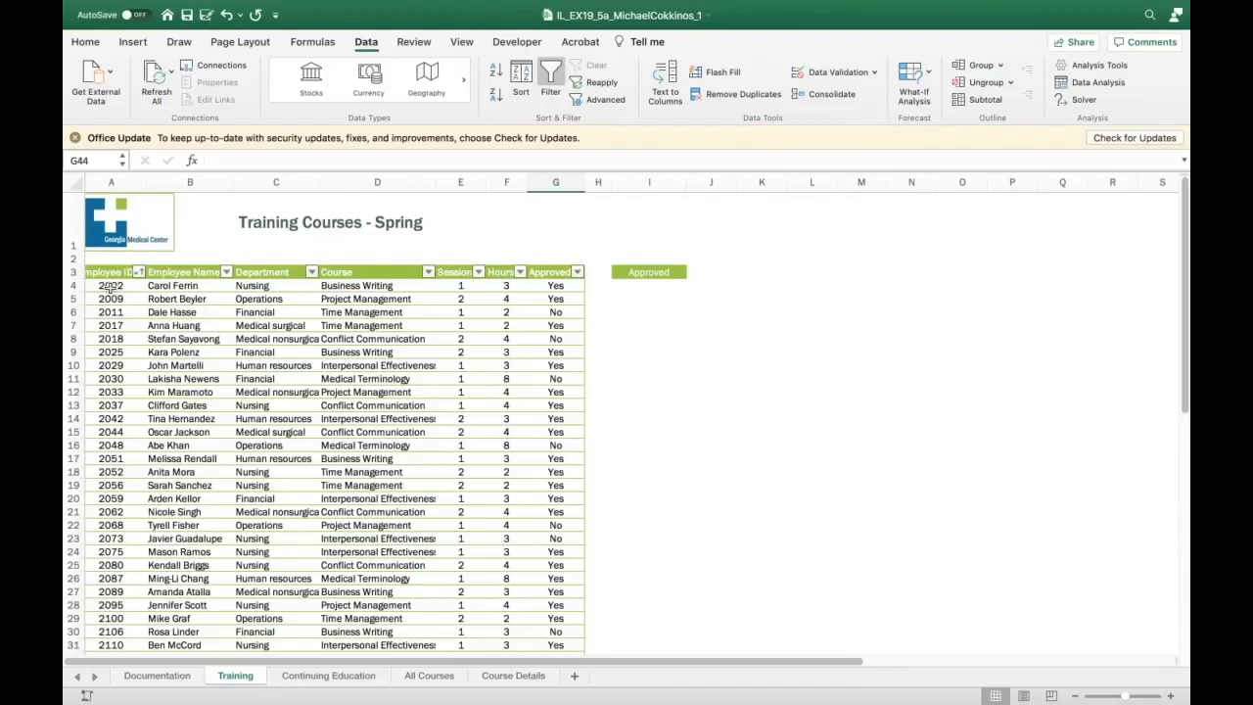
scroll(110, 287, left, 1)
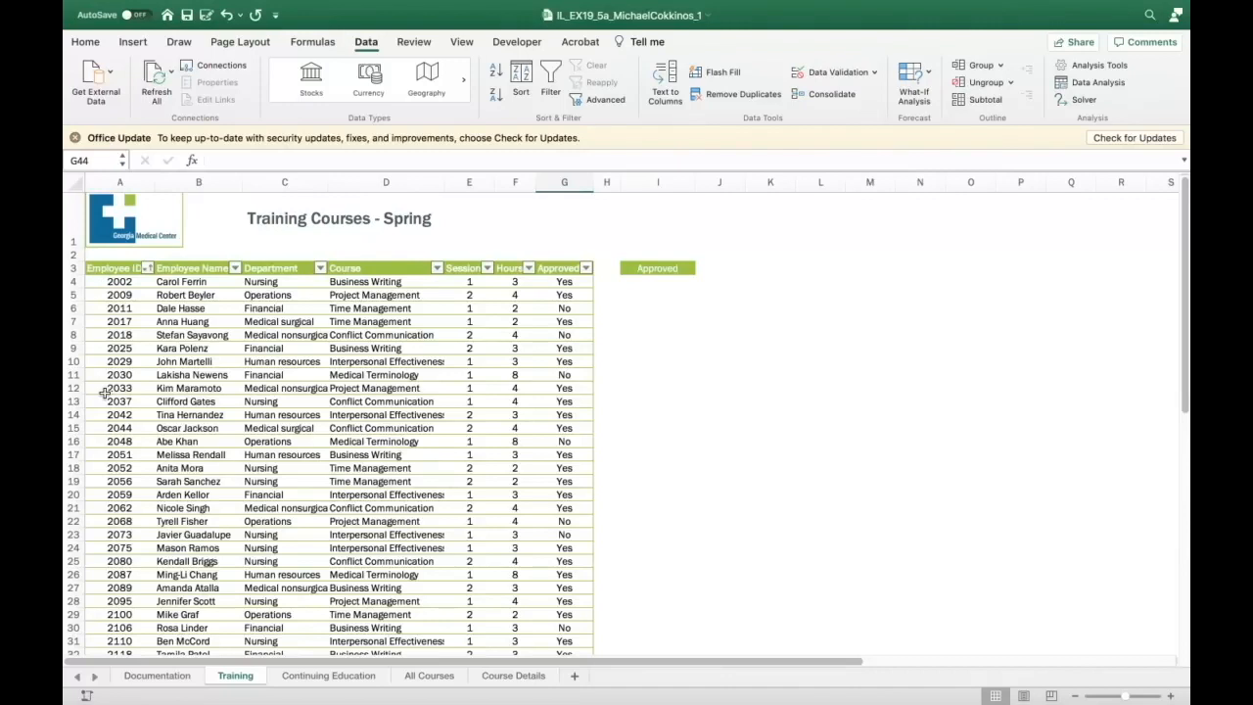
Turn on the First Column style option for the training courses table
click(249, 374)
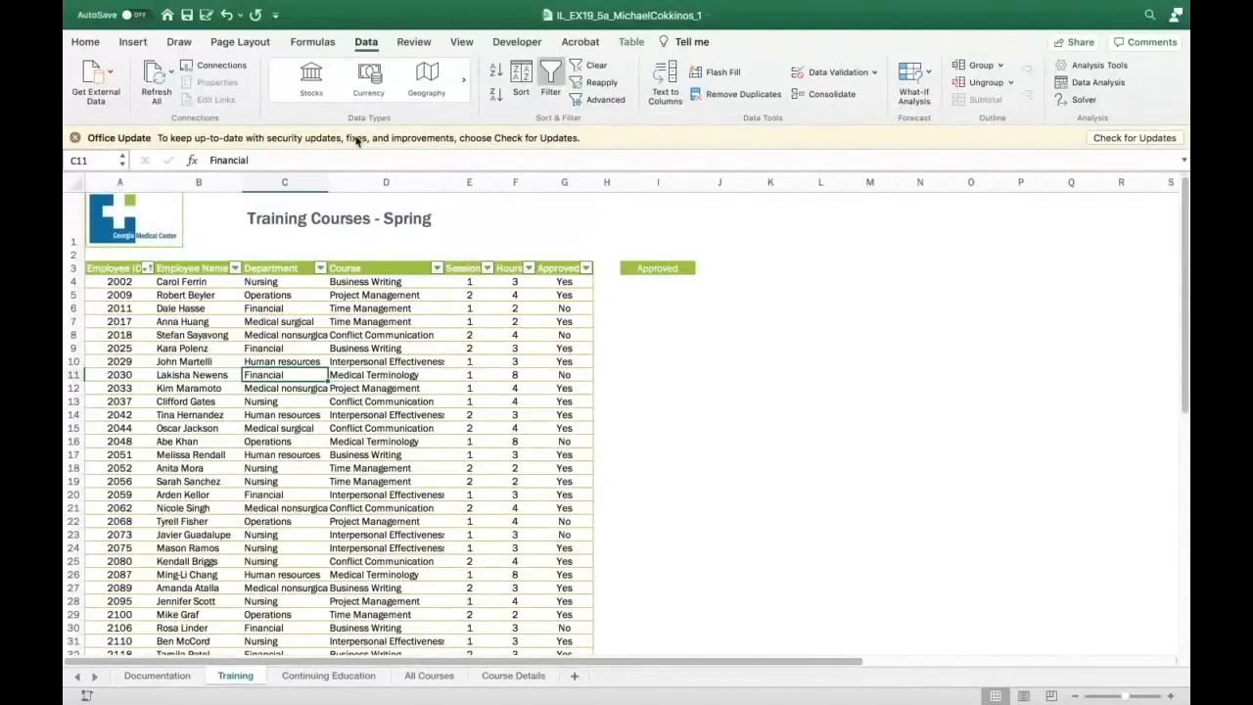
click(631, 42)
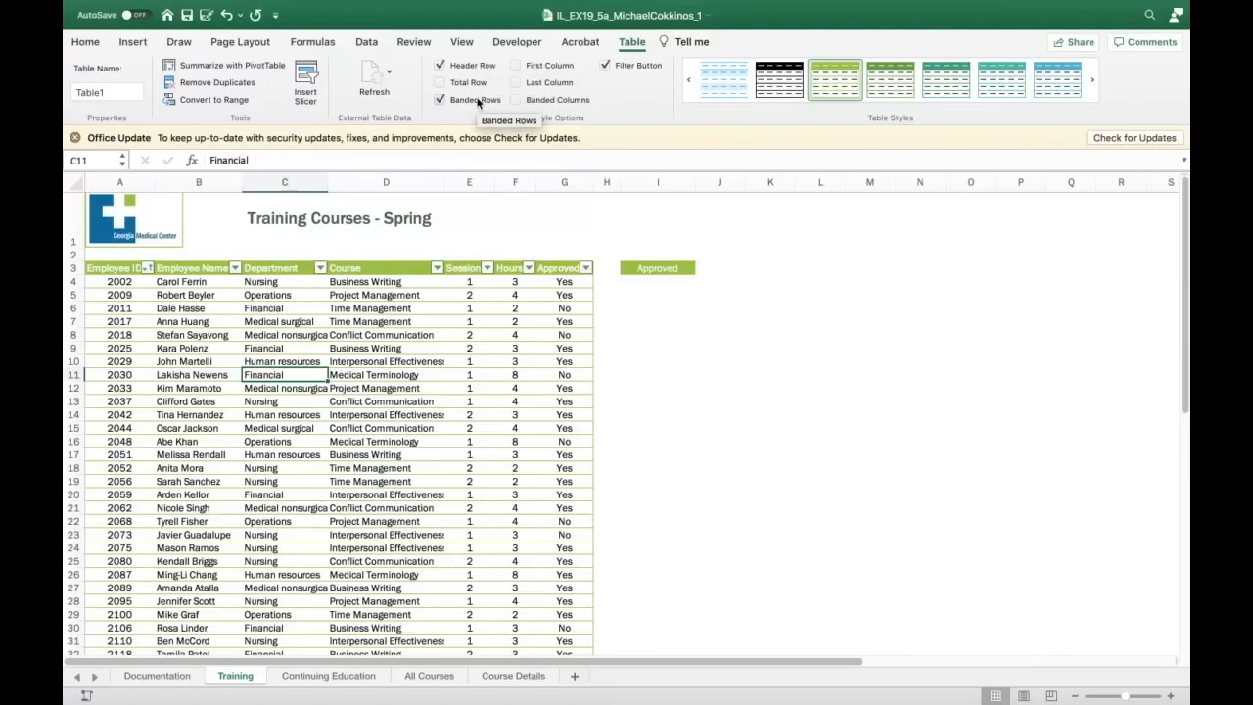
click(516, 65)
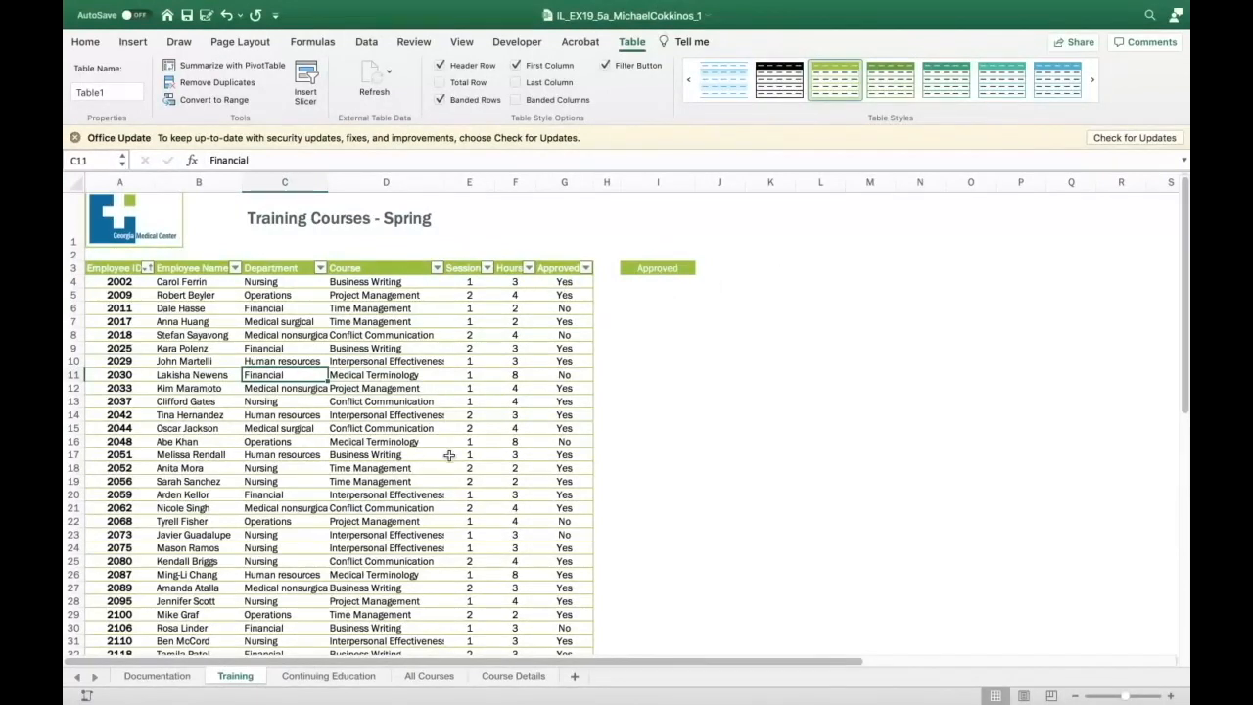
Enter No as the filter criterion in cell I4, under the separate Approved heading
click(651, 285)
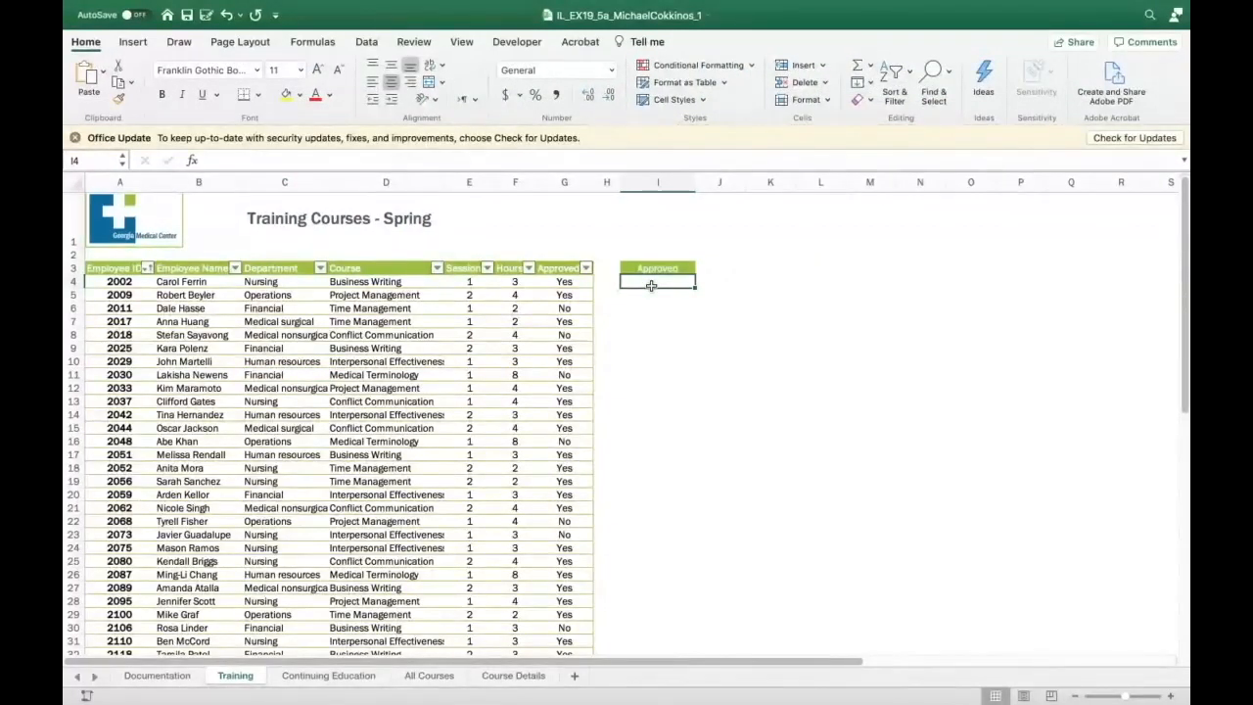
text(NO)
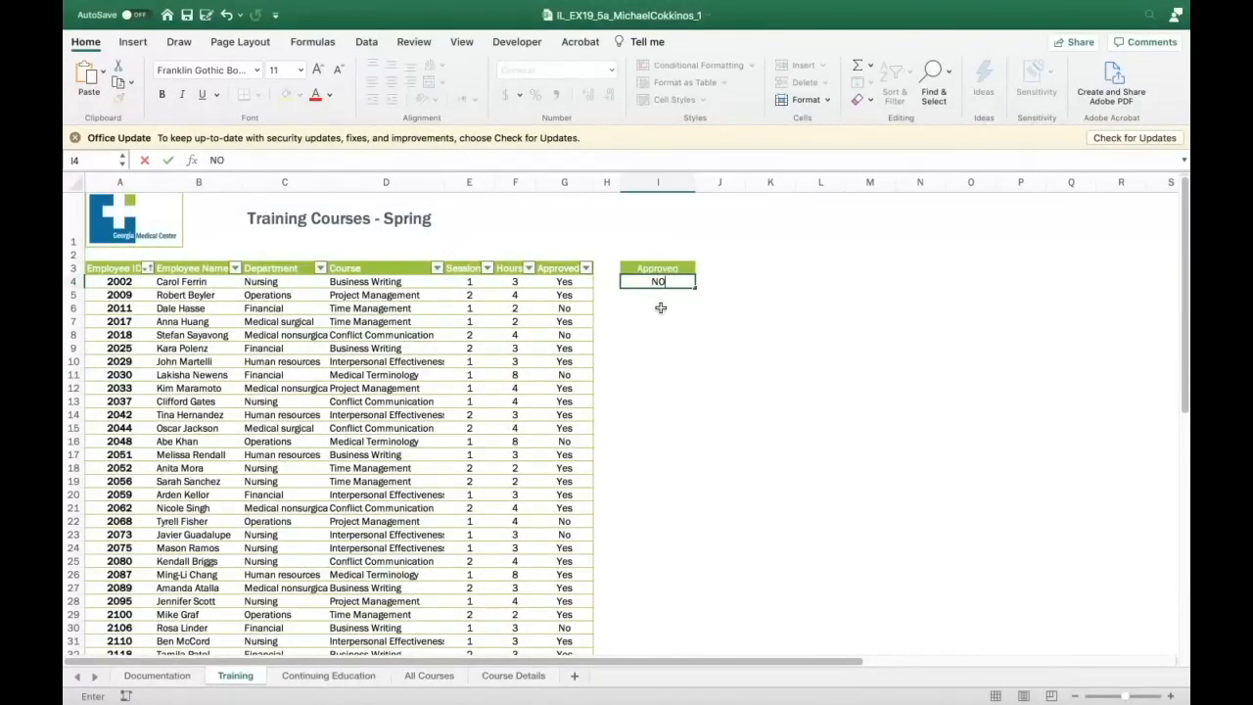
key(BackSpace)
text(o)
Turn off the filter buttons in the training courses table's header row
click(467, 372)
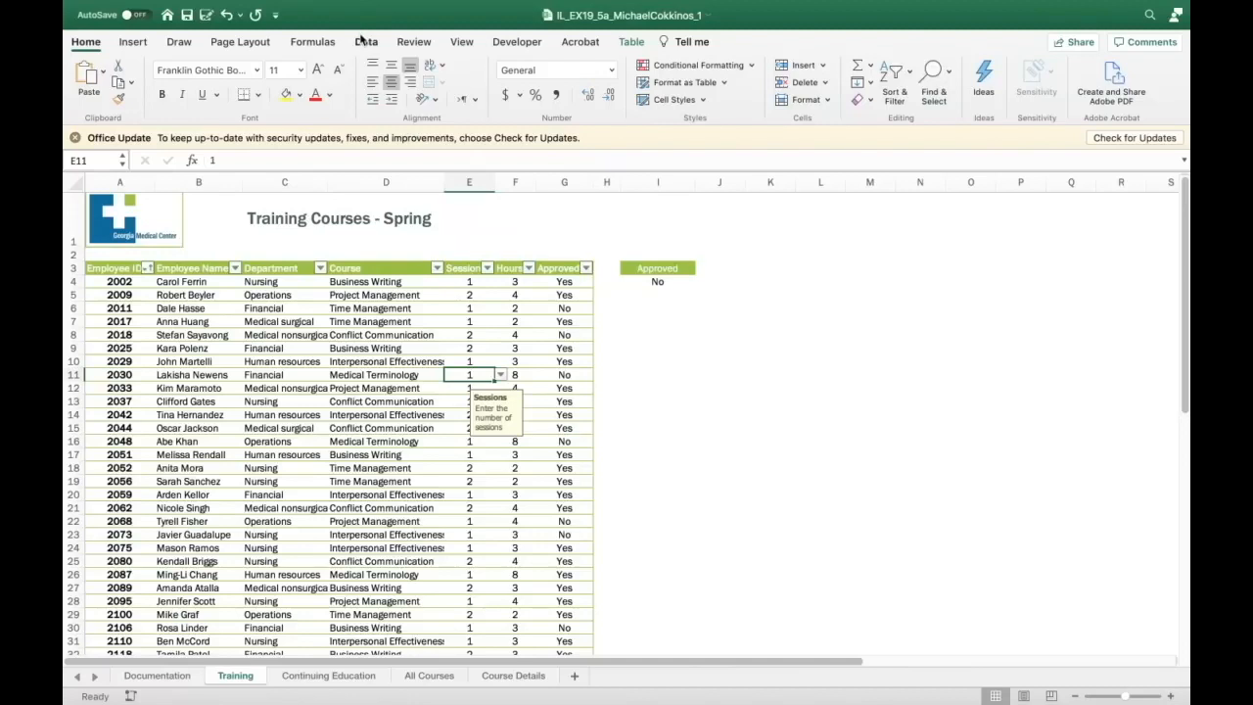
click(364, 41)
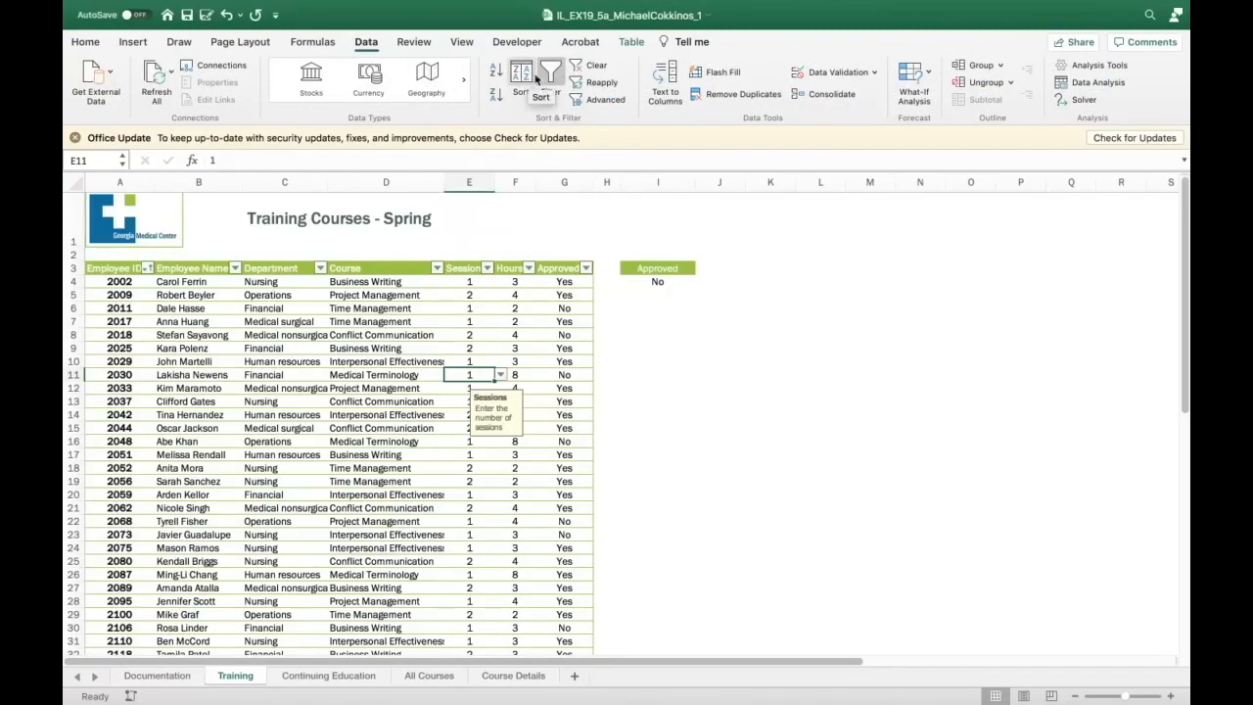
click(552, 72)
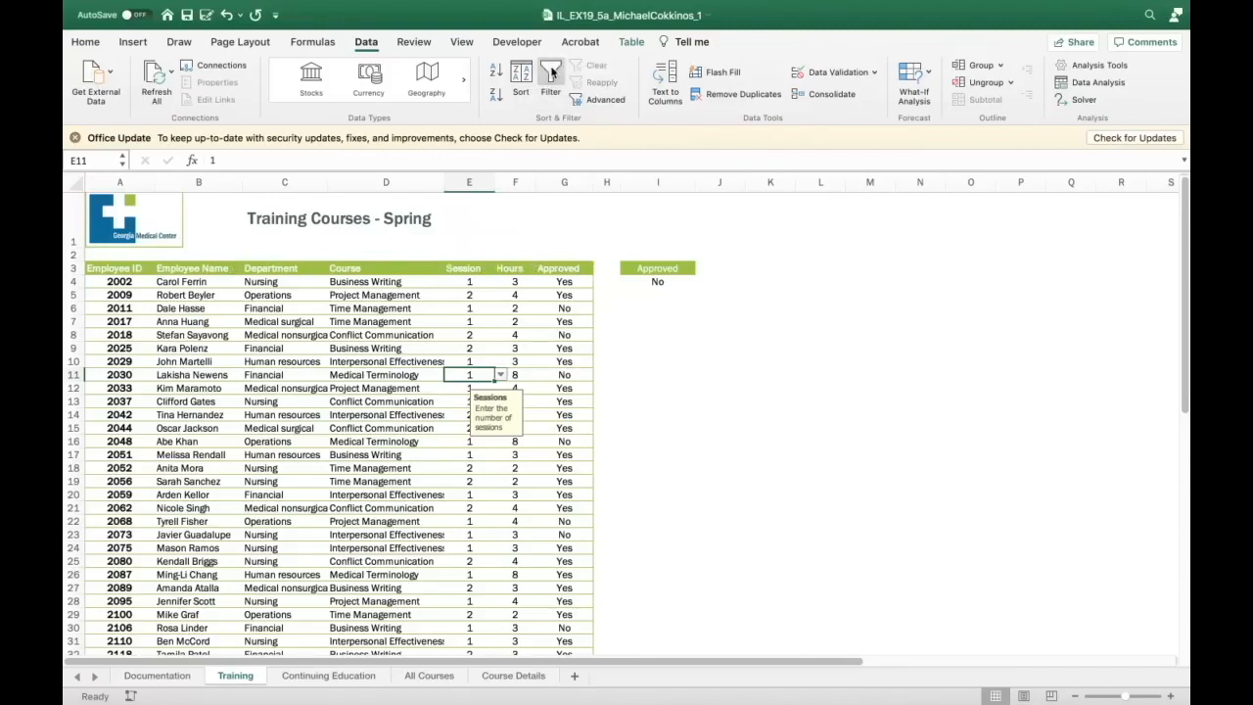
Try to run an Advanced Filter to another location with cell I3 as the list range and I3:I4 as the criteria range
click(593, 100)
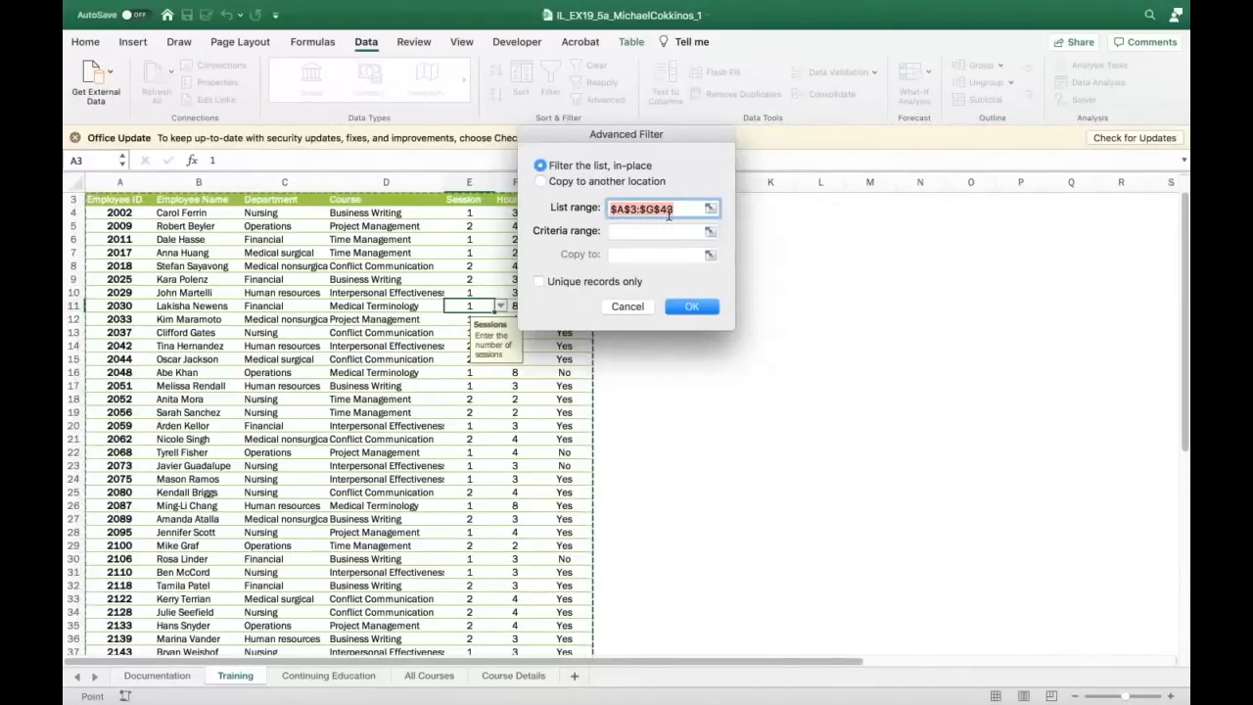
click(539, 182)
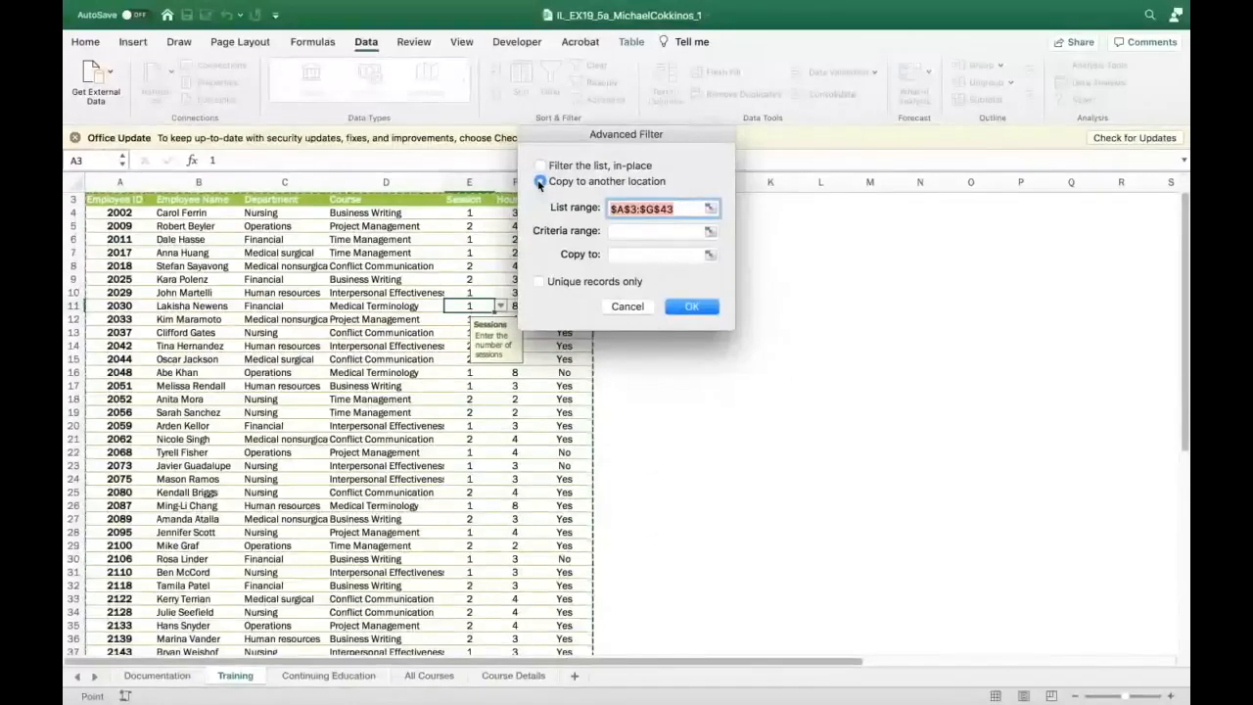
drag(590, 134, 840, 229)
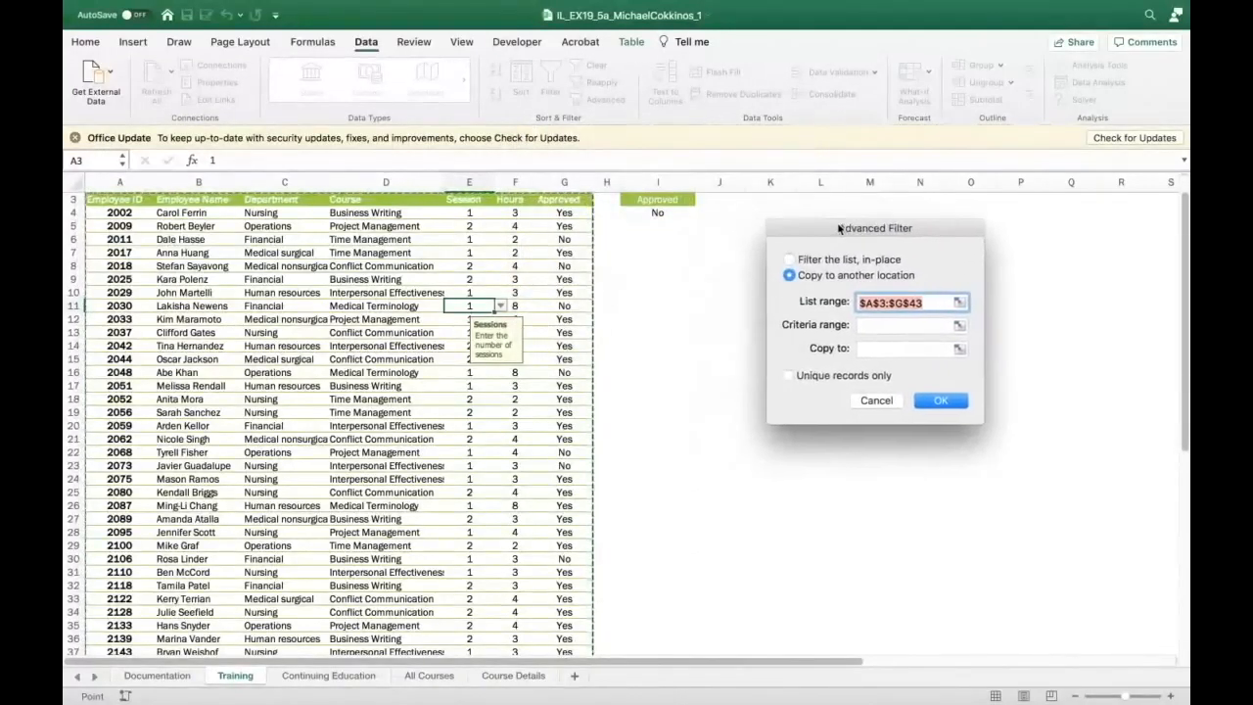
click(662, 201)
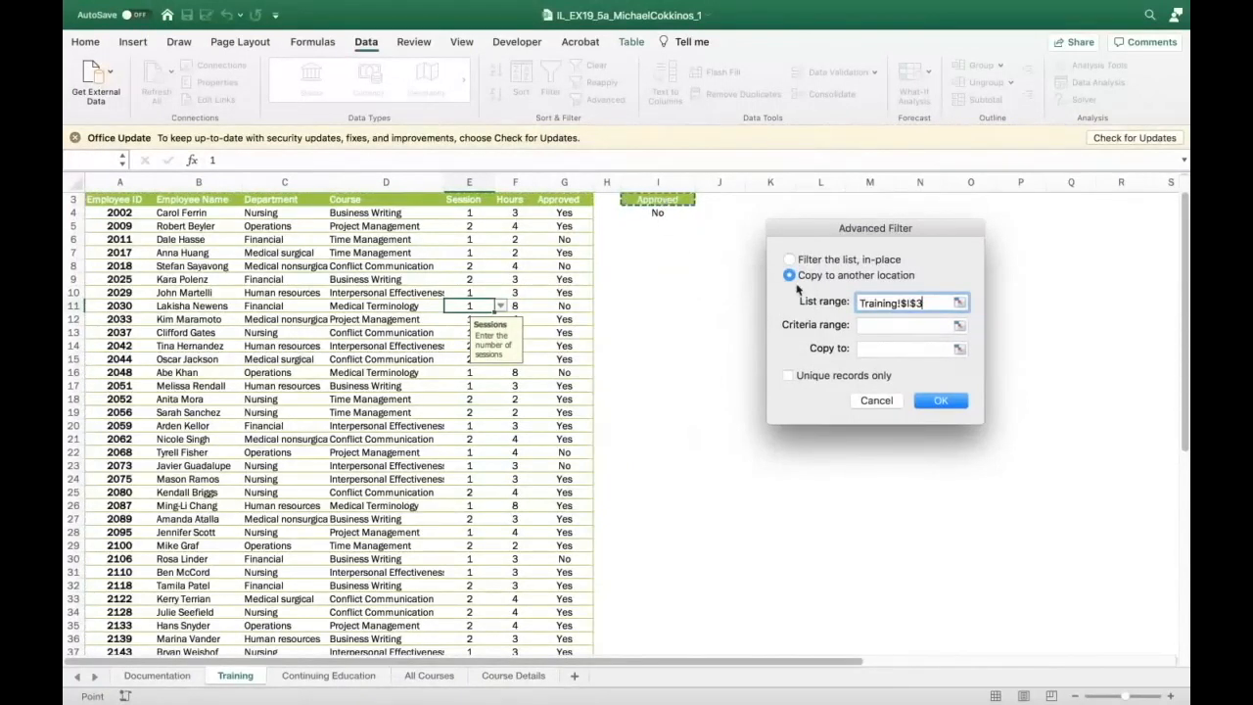
click(862, 324)
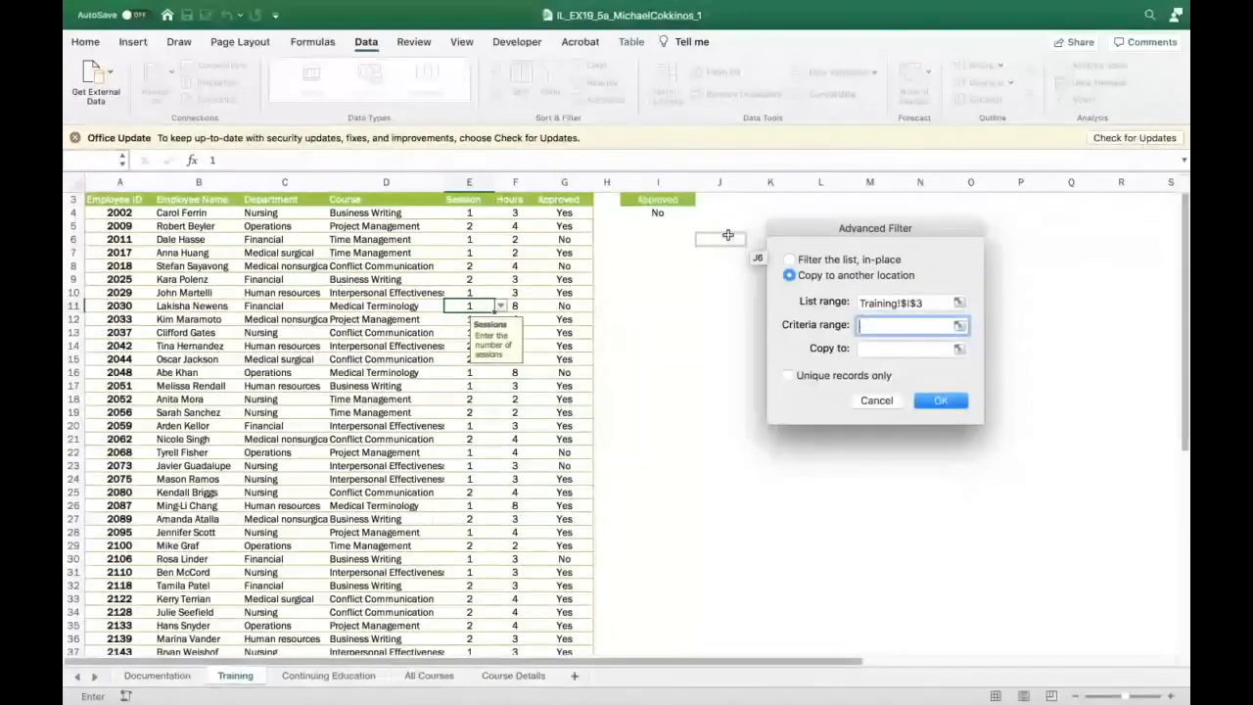
drag(654, 199, 659, 214)
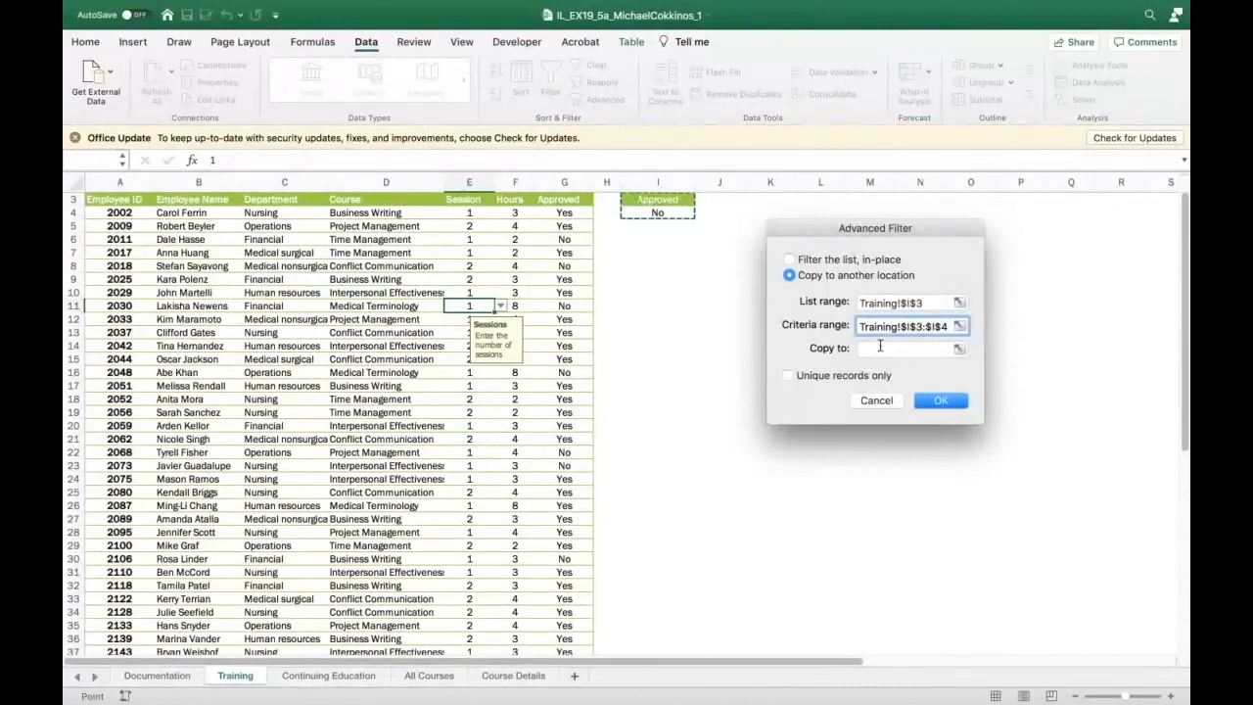
click(877, 348)
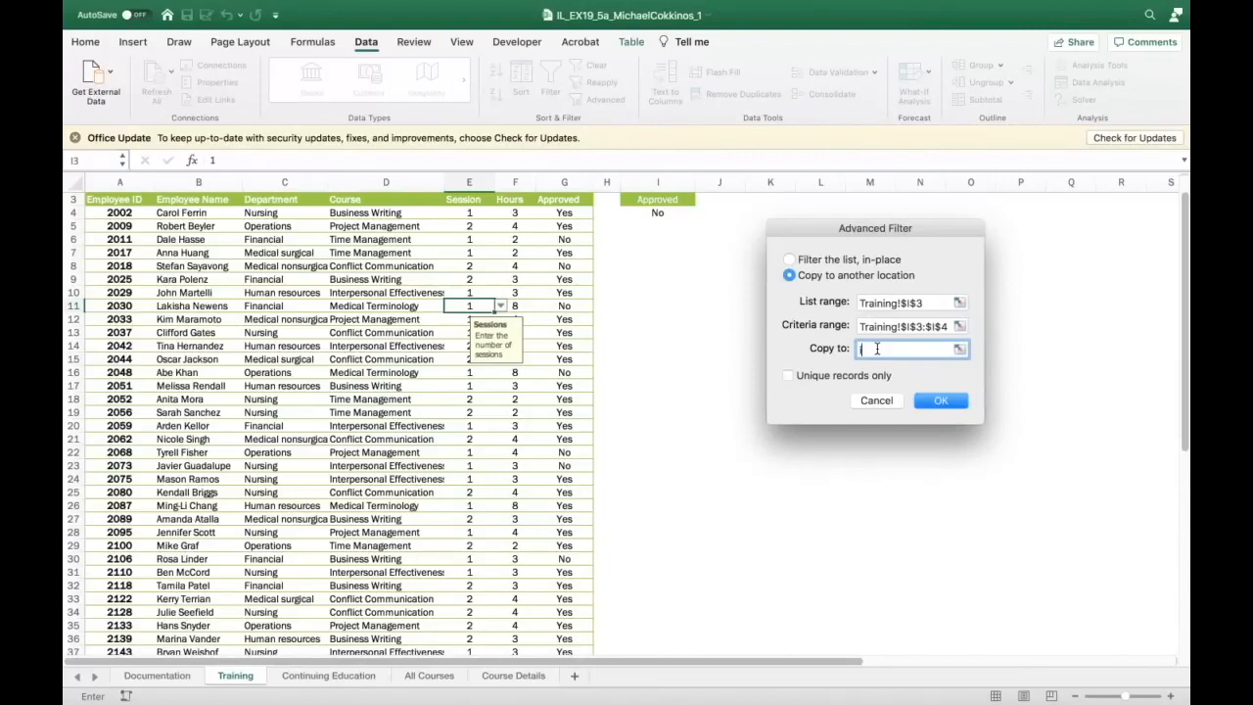
click(940, 401)
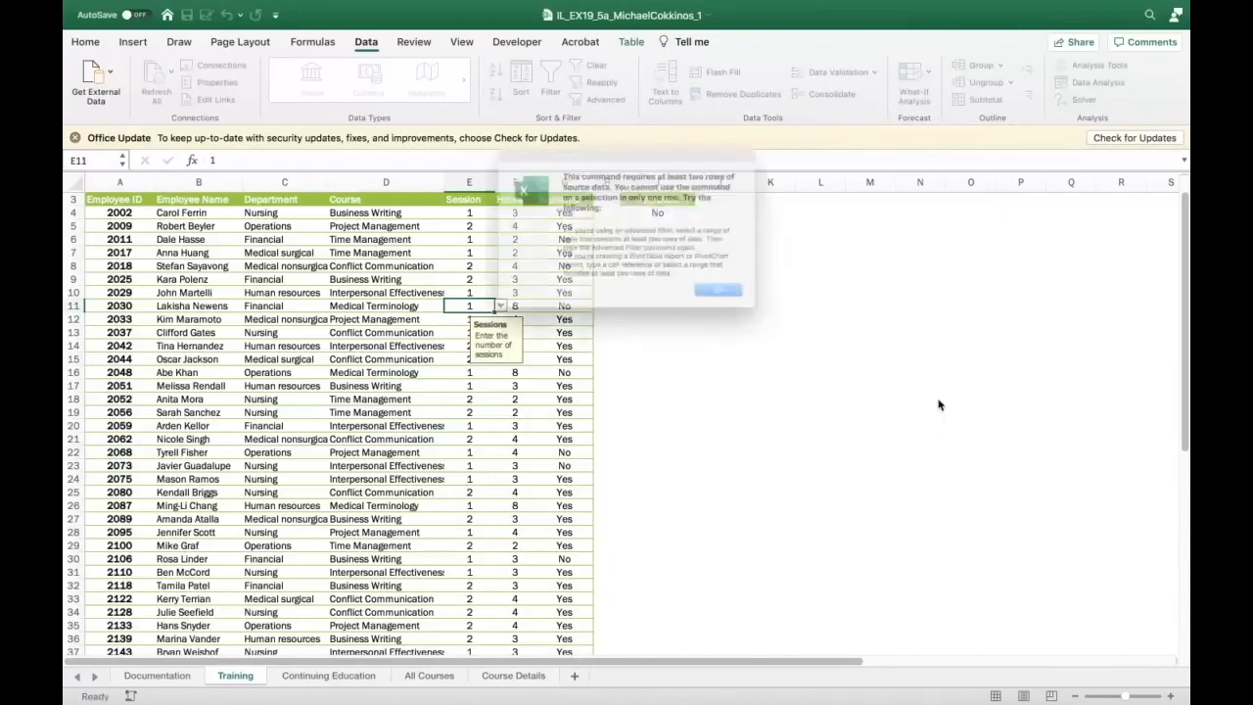
click(736, 308)
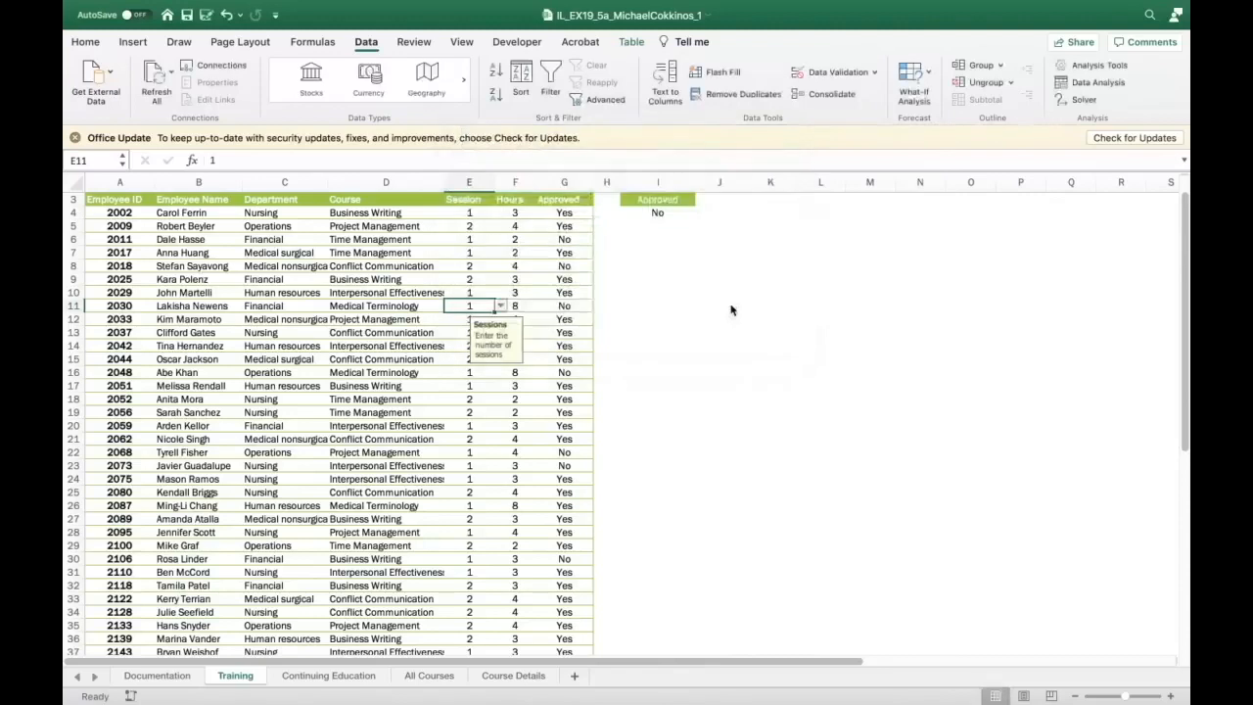
click(760, 394)
click(662, 214)
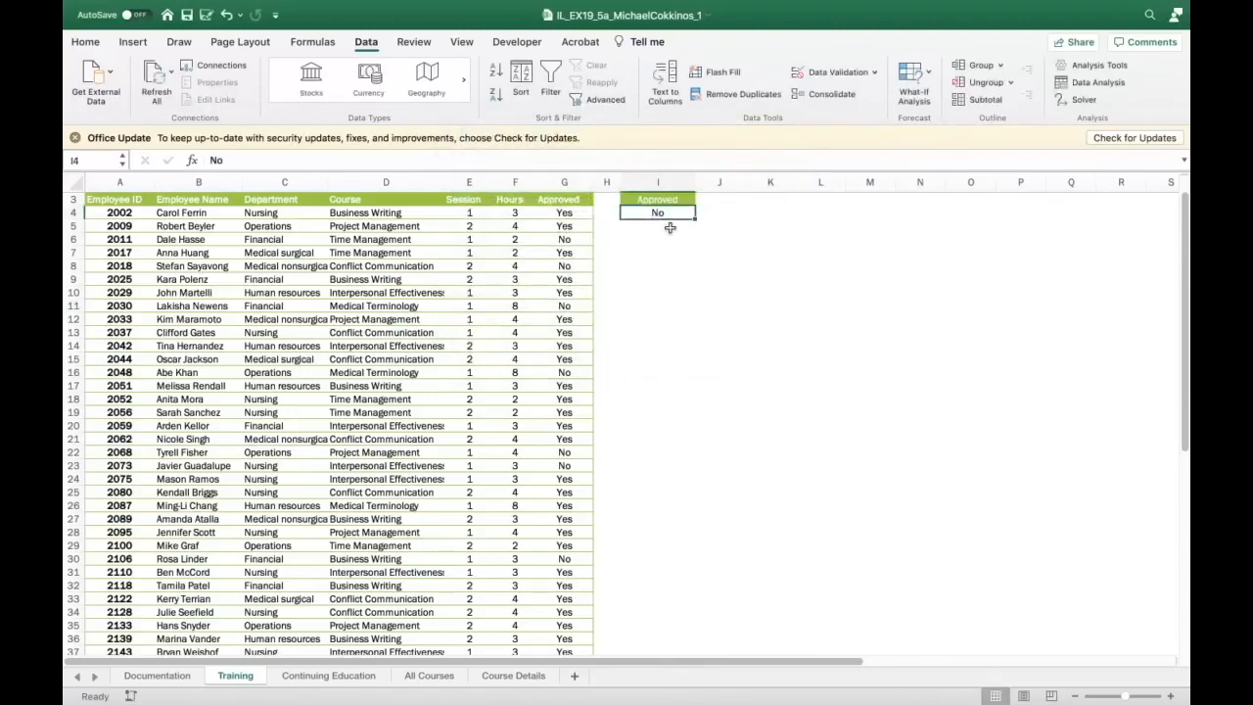
Extract the unapproved records with an Advanced Filter copied to I6, using list range A3:G43 and criteria range I3:I4
double_click(370, 266)
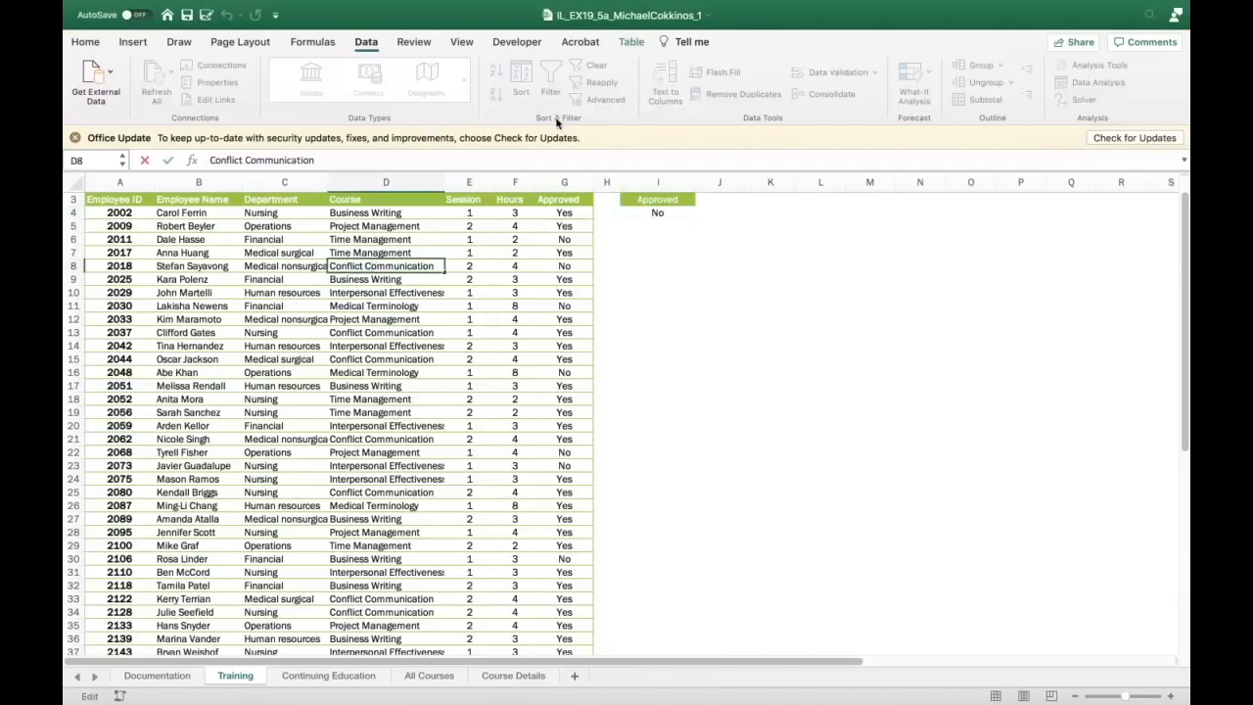
click(452, 358)
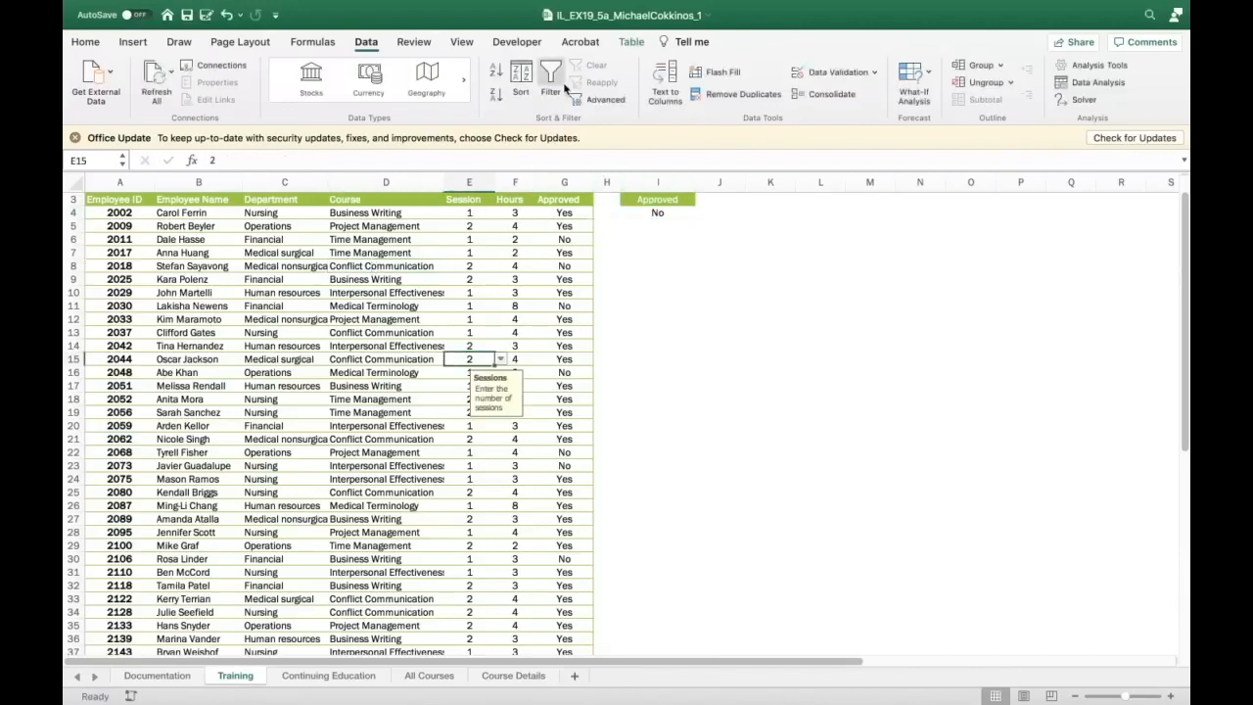
click(599, 99)
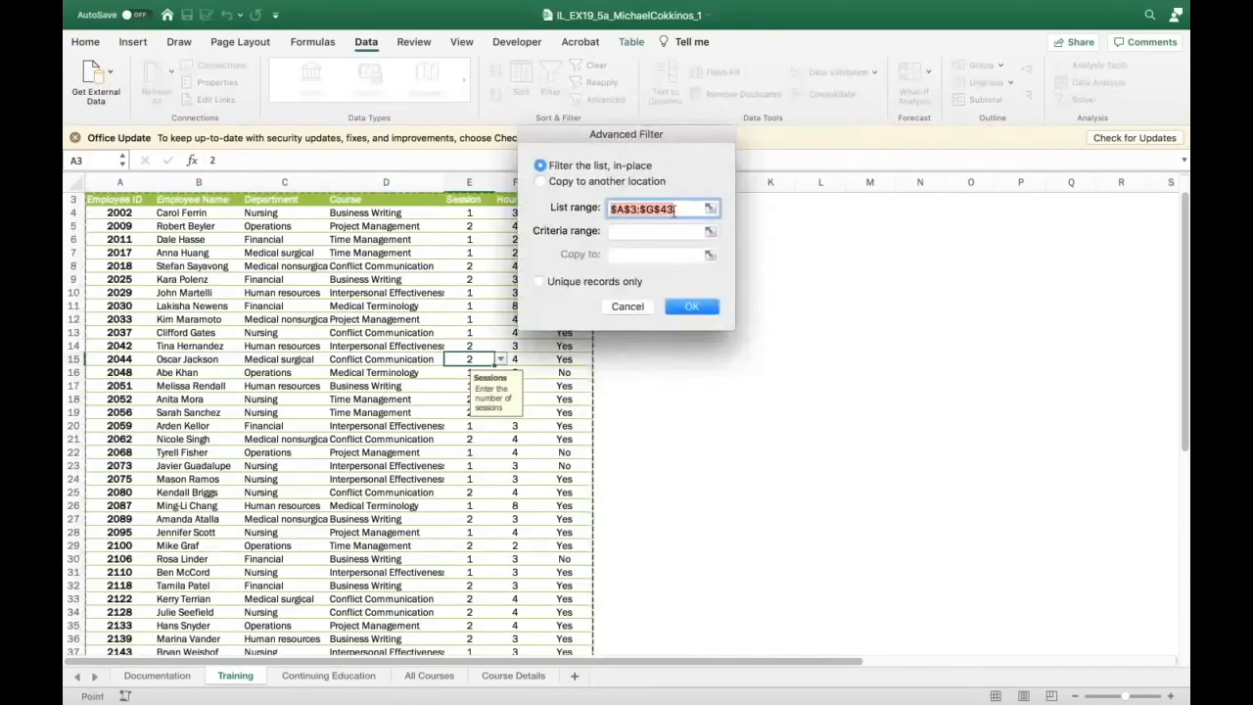
click(541, 182)
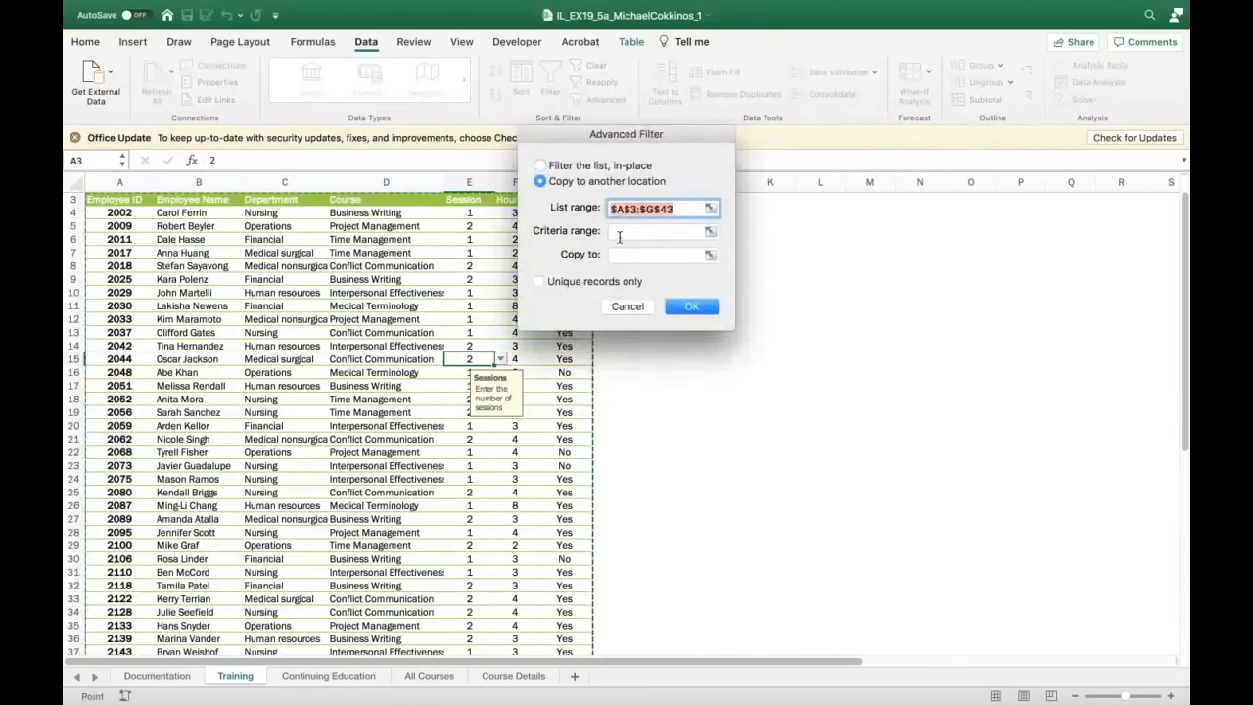
click(619, 233)
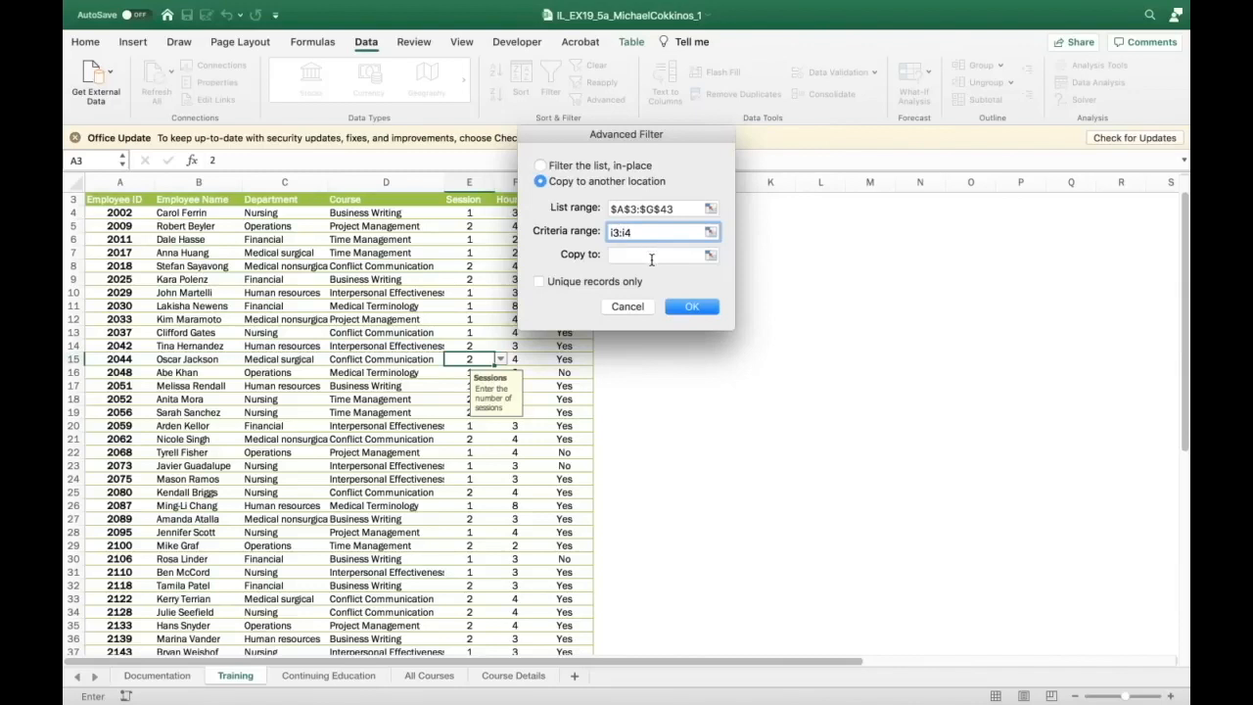
click(642, 253)
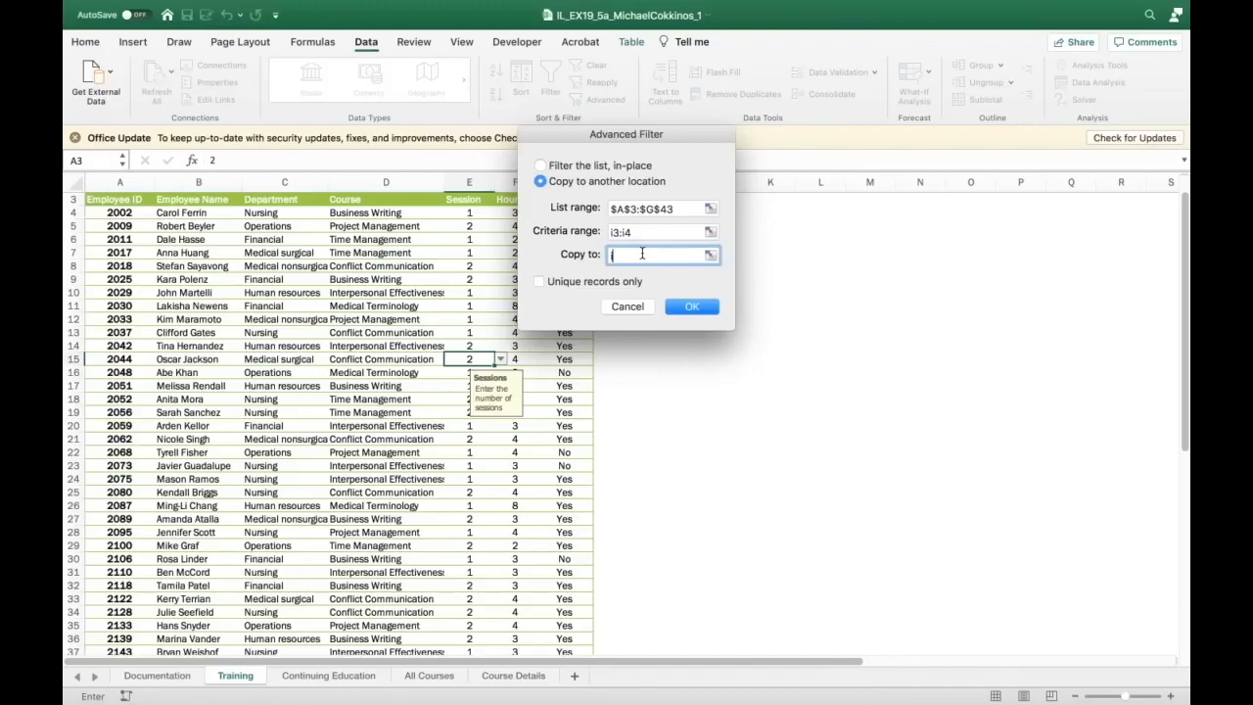
text(i6)
click(689, 306)
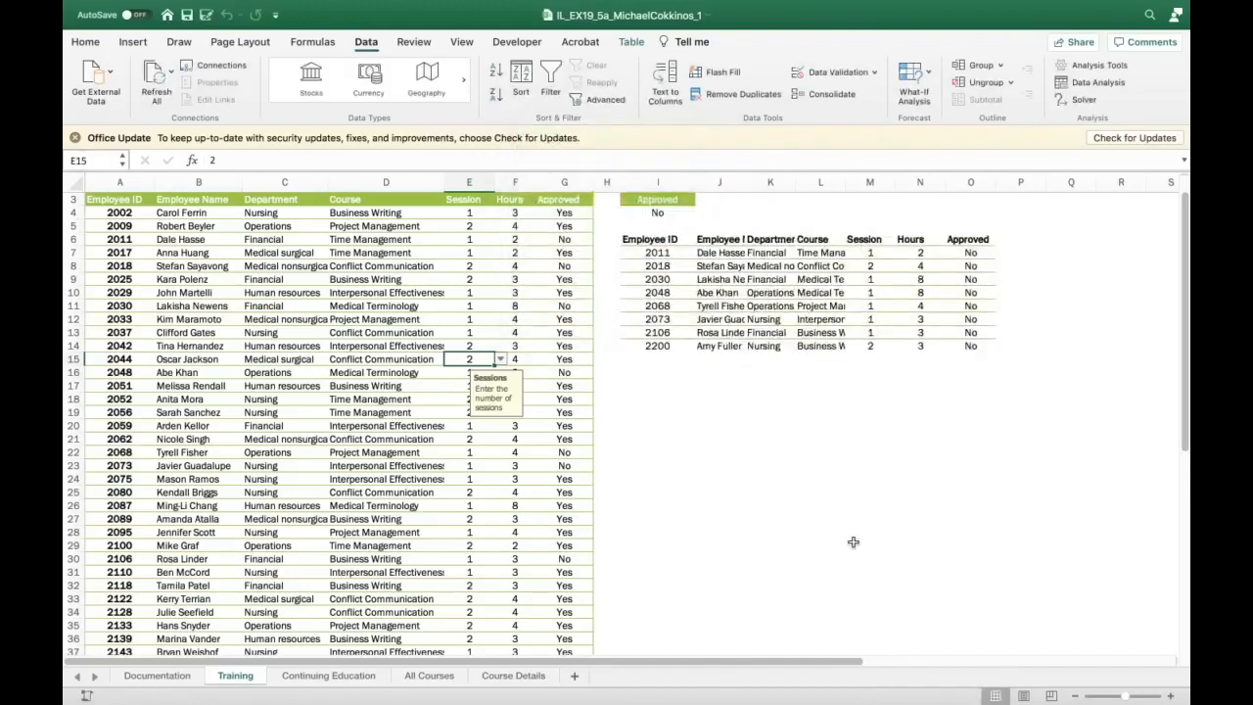
scroll(908, 514, up, 2)
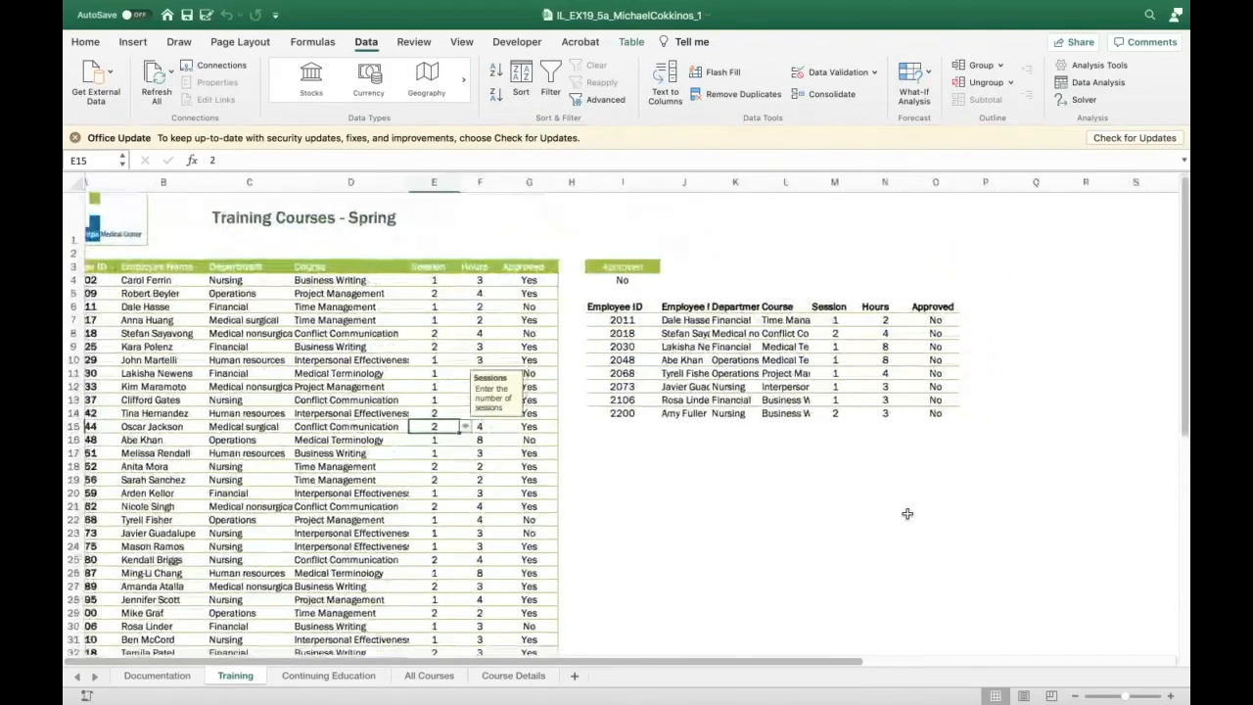
scroll(908, 514, down, 3)
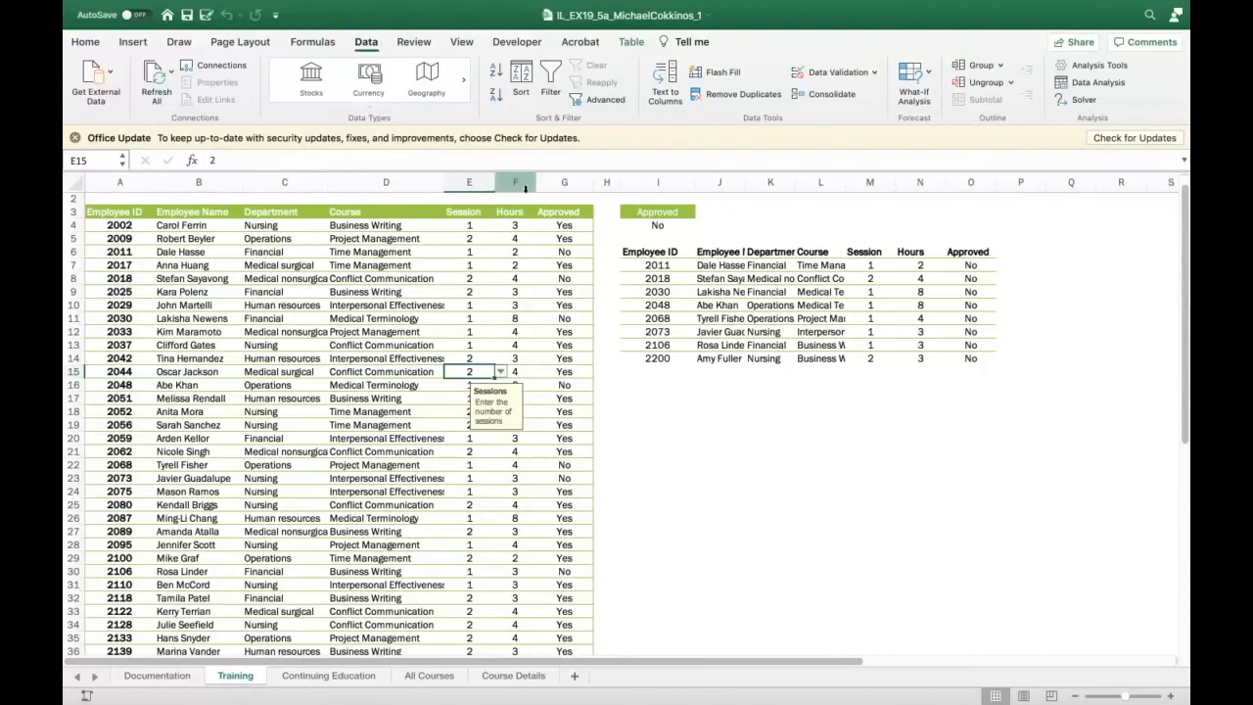
mouse_move(281, 26)
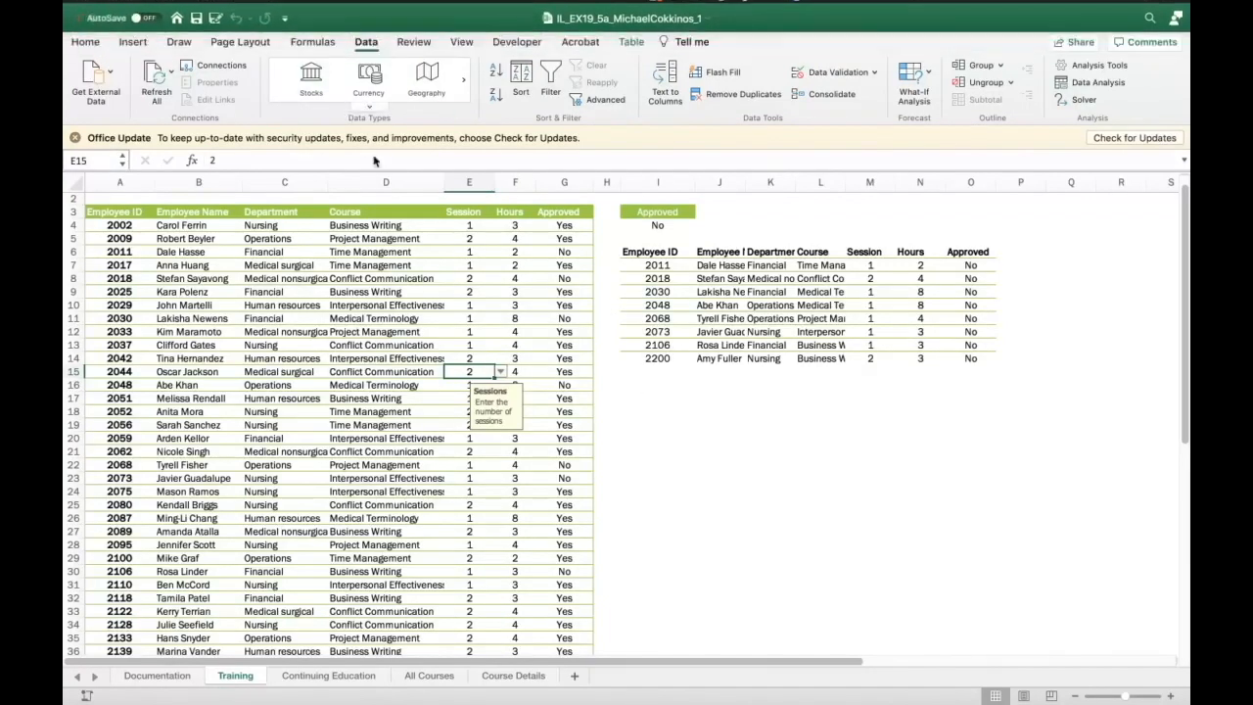
click(643, 388)
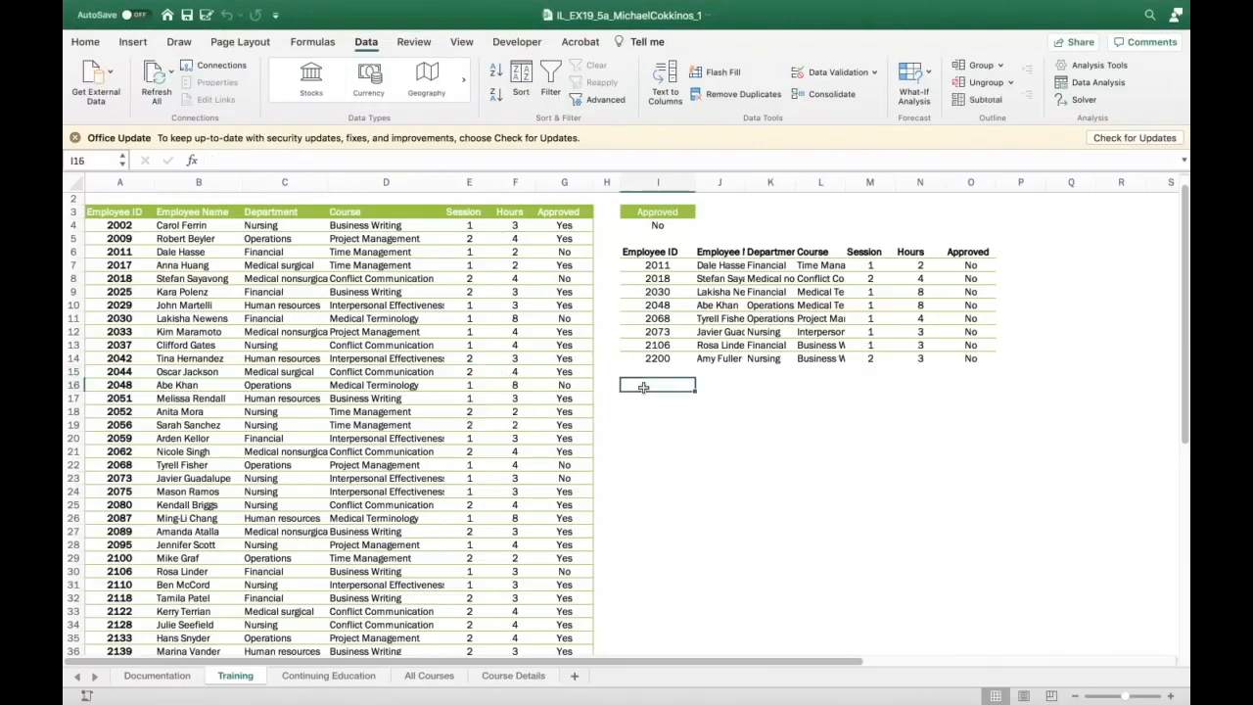
mouse_move(259, 8)
click(717, 408)
click(700, 290)
click(652, 266)
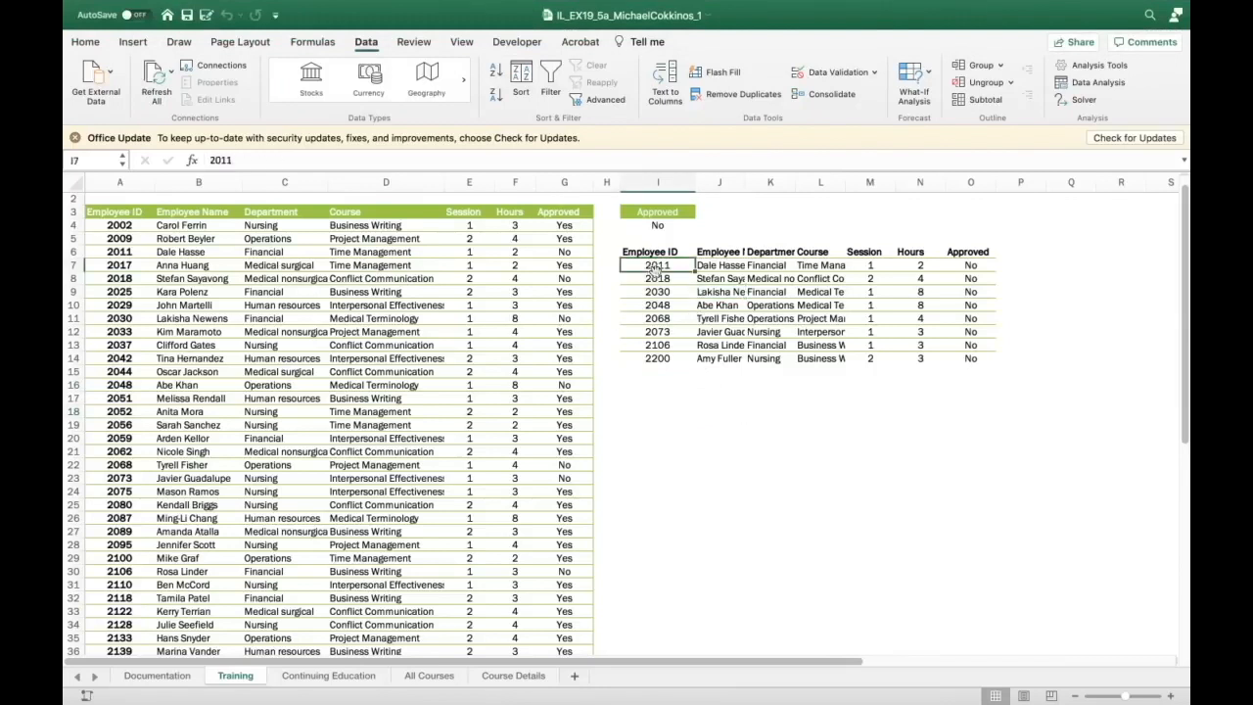
Clear the contents of the extracted records in I6:O14, and undo the clearing
drag(634, 251, 957, 358)
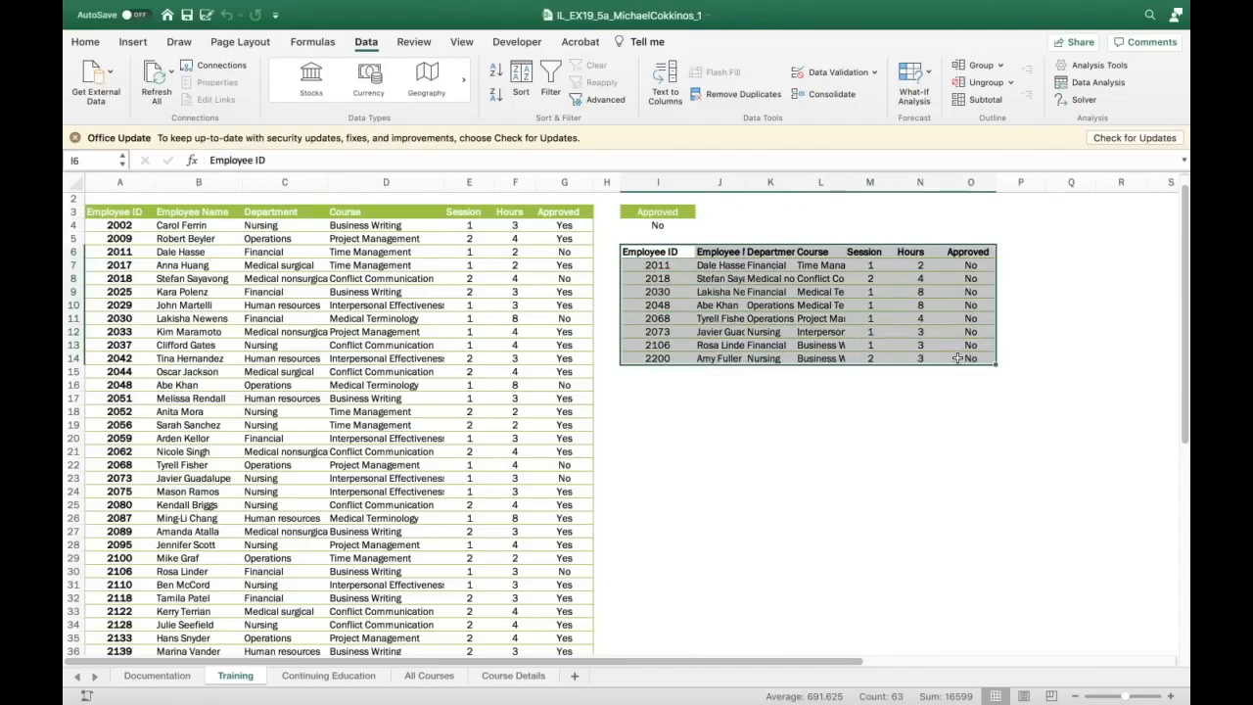
right_click(932, 319)
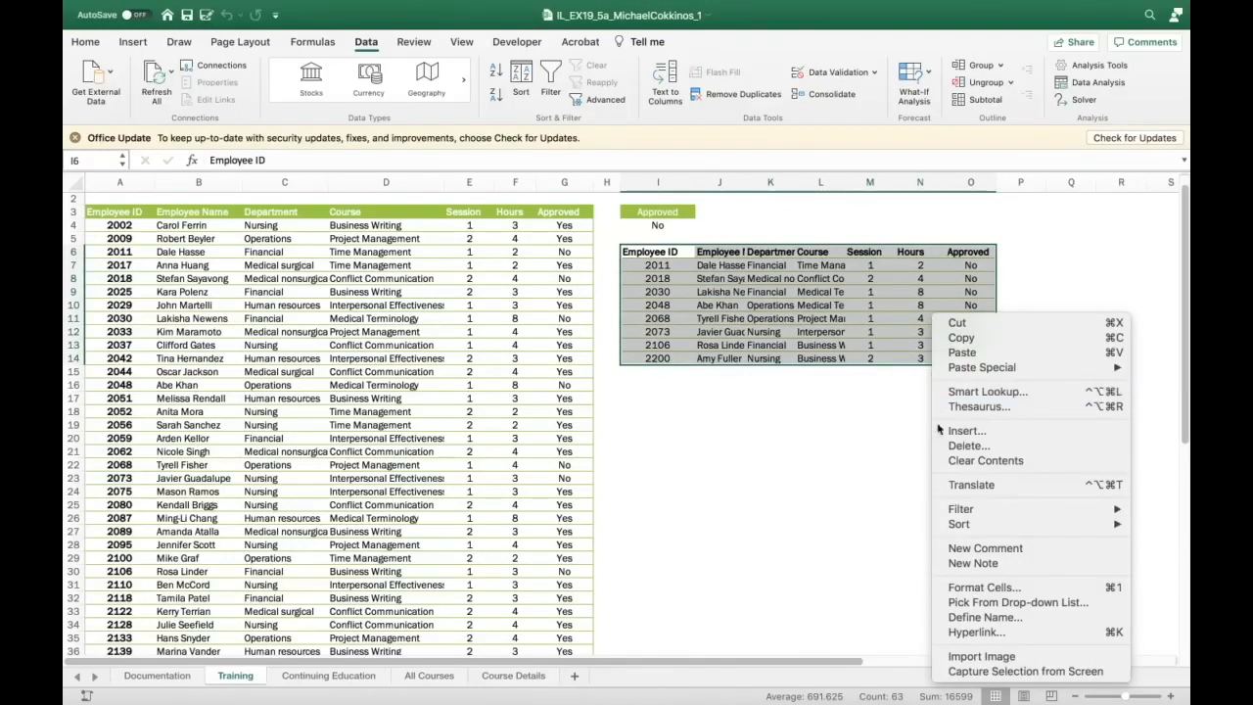
click(964, 461)
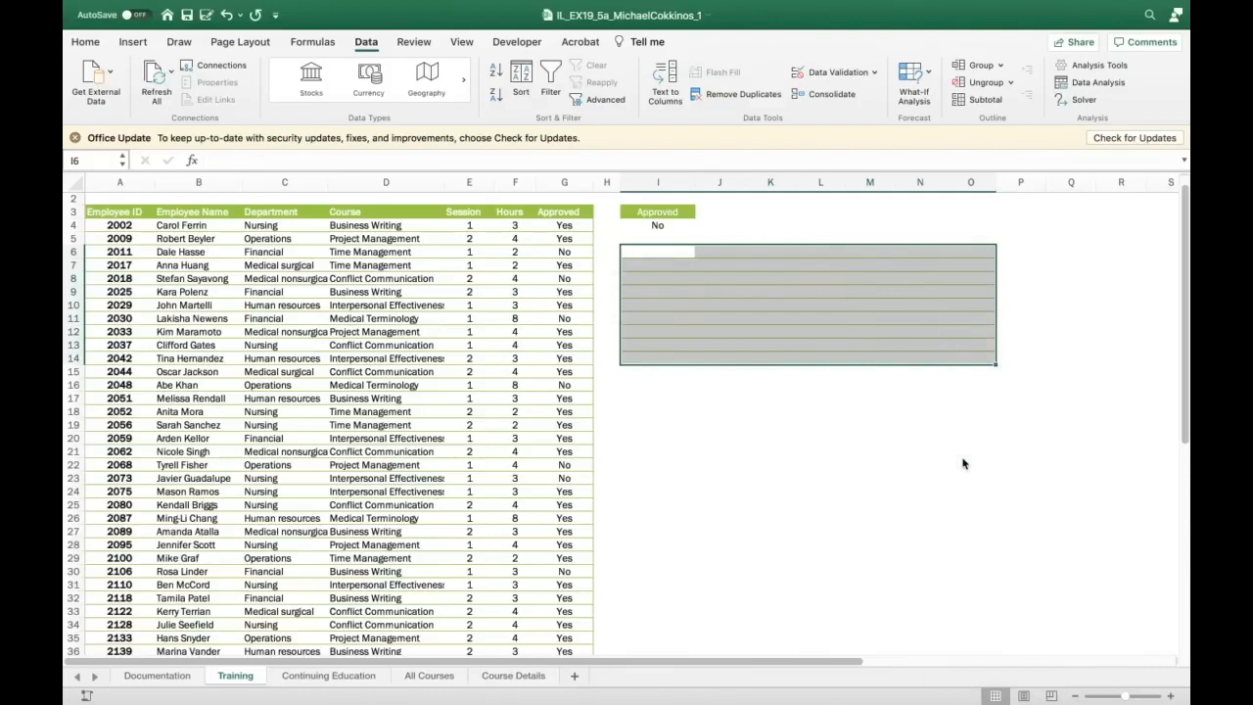
click(808, 489)
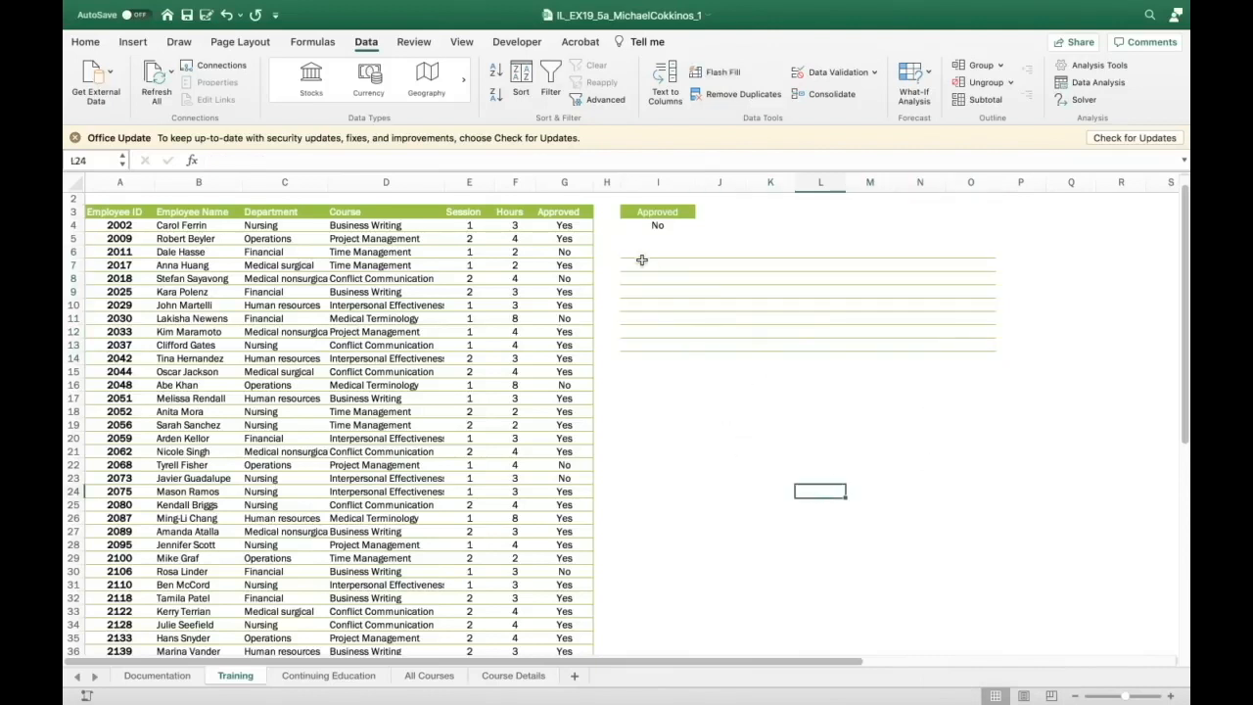
drag(638, 252, 1005, 358)
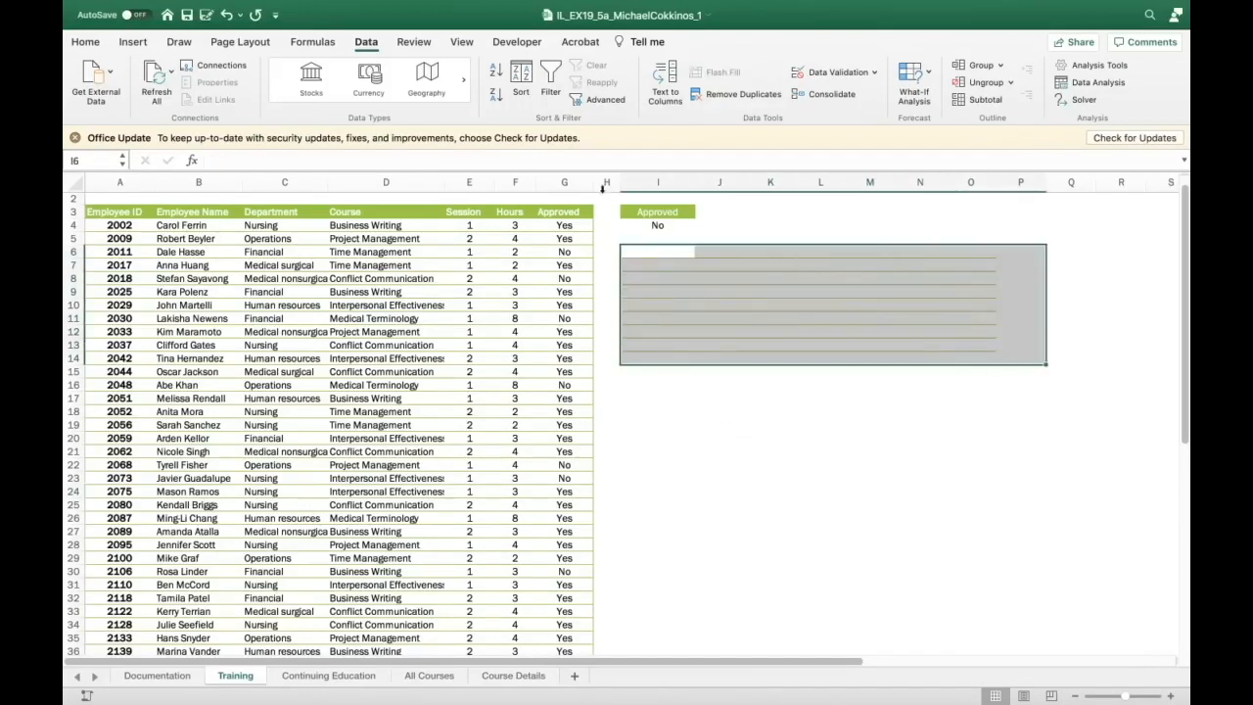
click(226, 15)
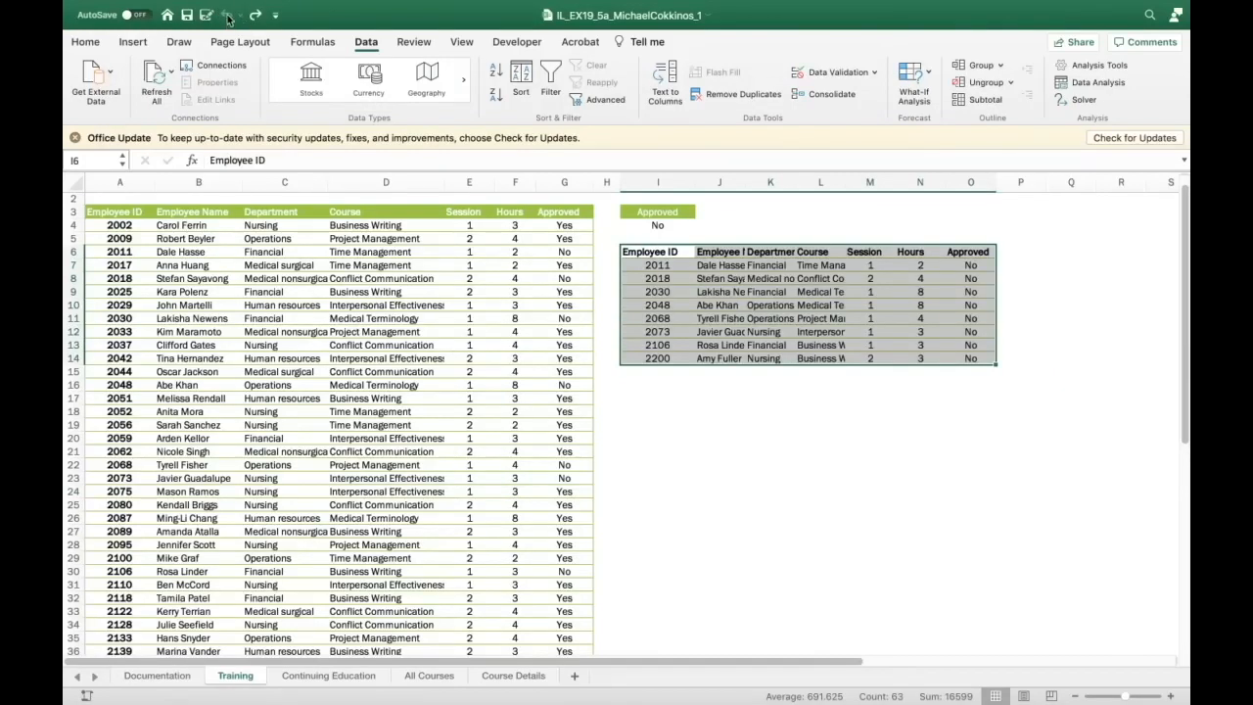
Try to rerun the Advanced Filter to another location with I17 as the list range, criteria range I3:I4 and copy-to range I6:O6
click(690, 398)
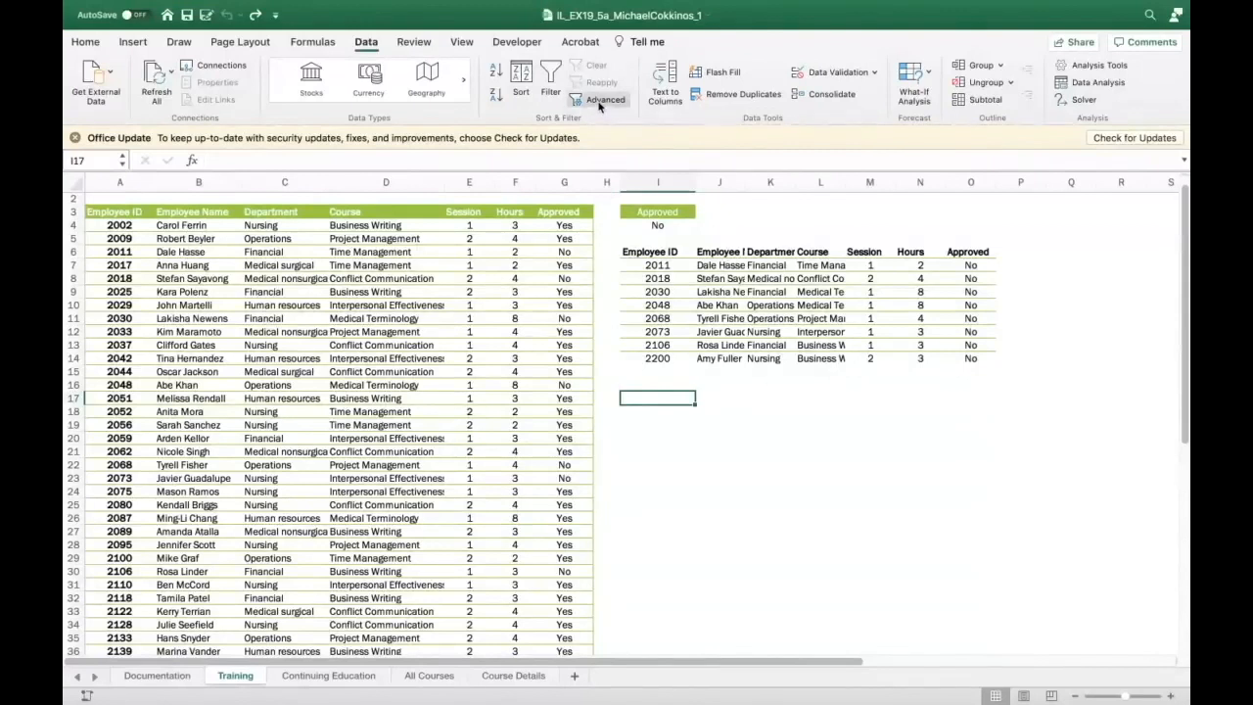
click(600, 101)
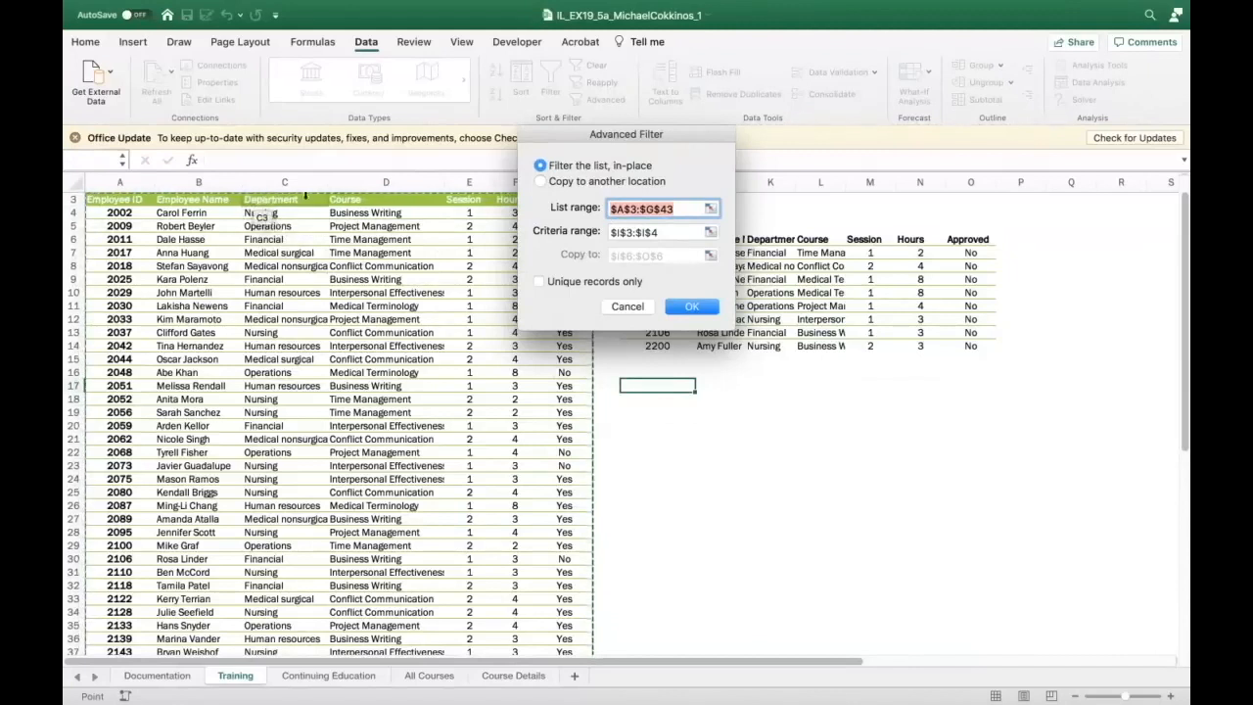
scroll(715, 523, down, 3)
scroll(595, 504, down, 2)
scroll(593, 506, up, 5)
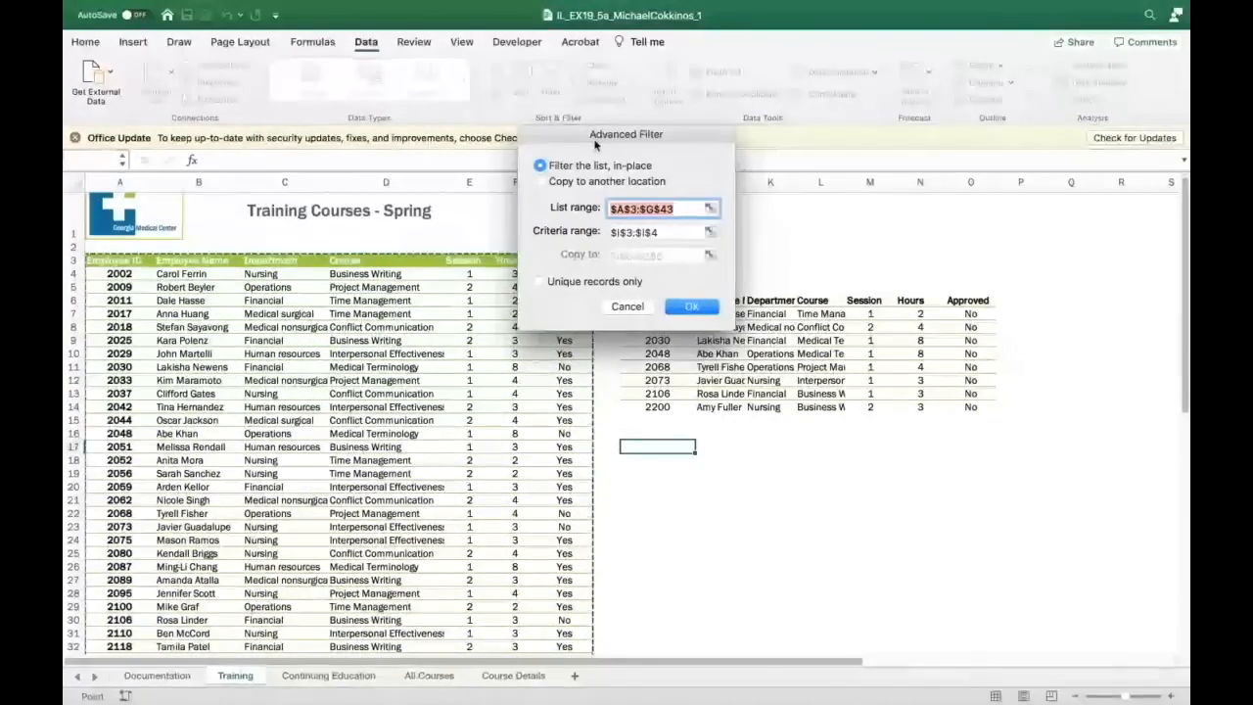
drag(628, 141, 932, 183)
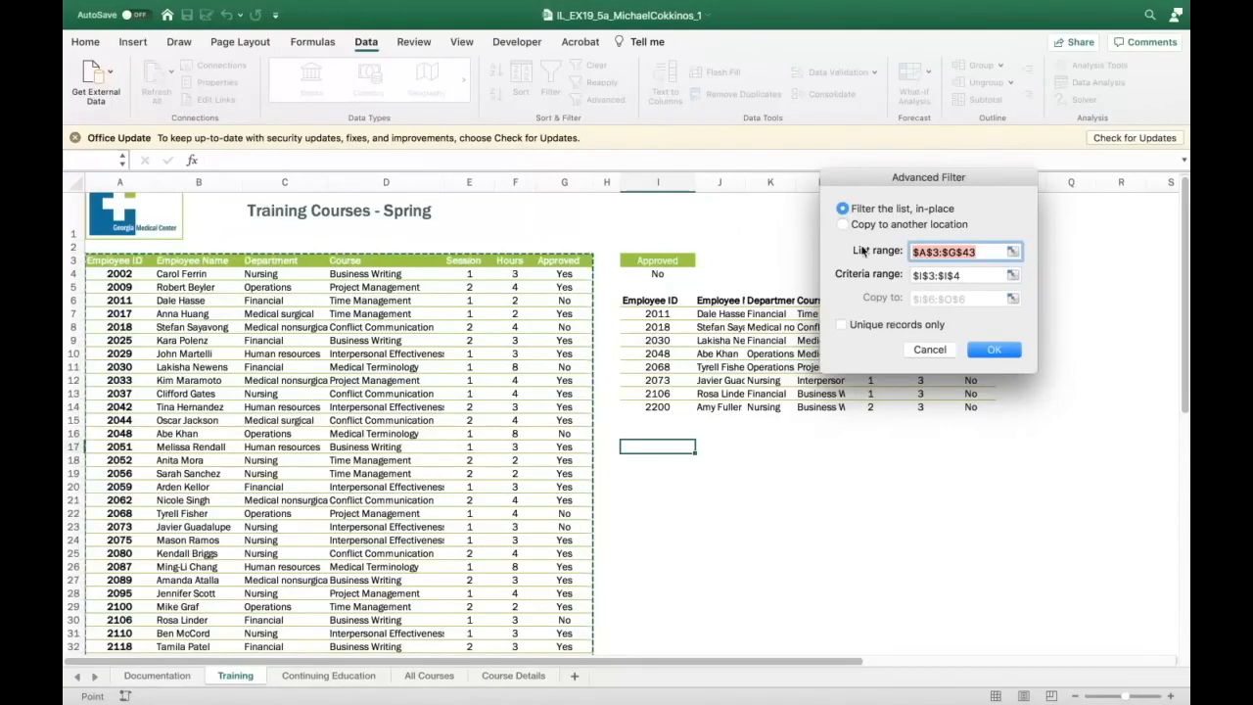
click(841, 226)
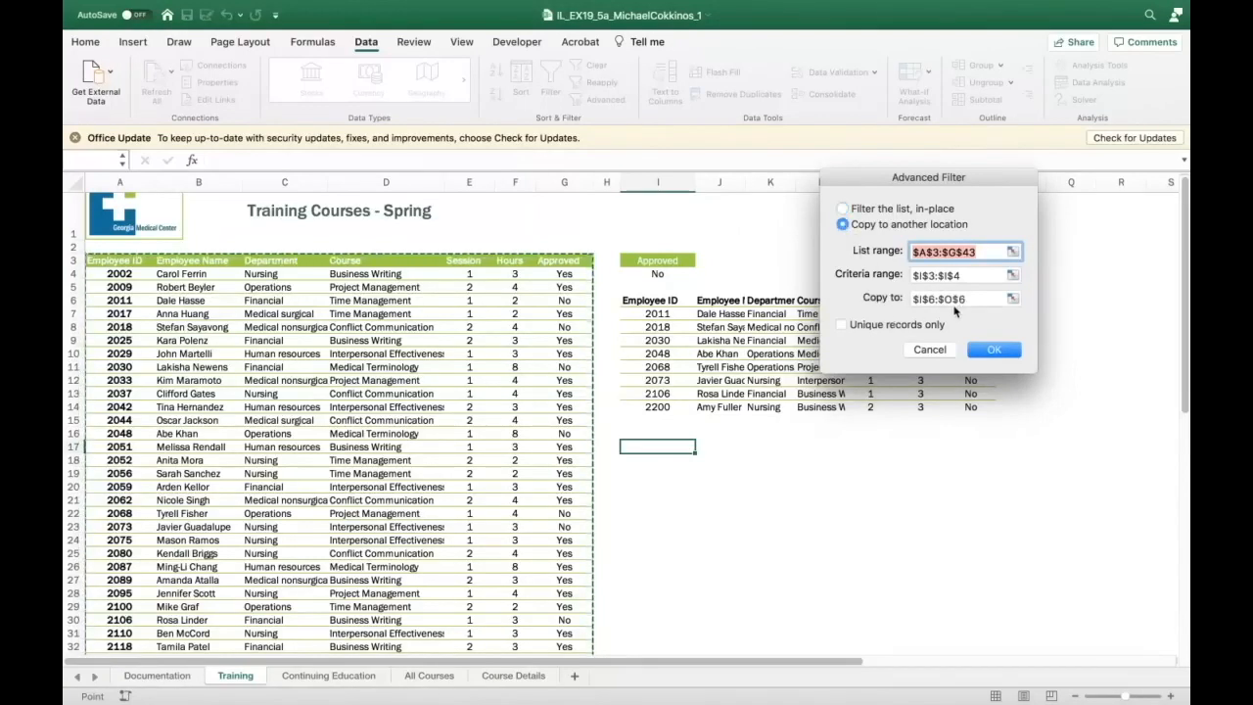
click(661, 448)
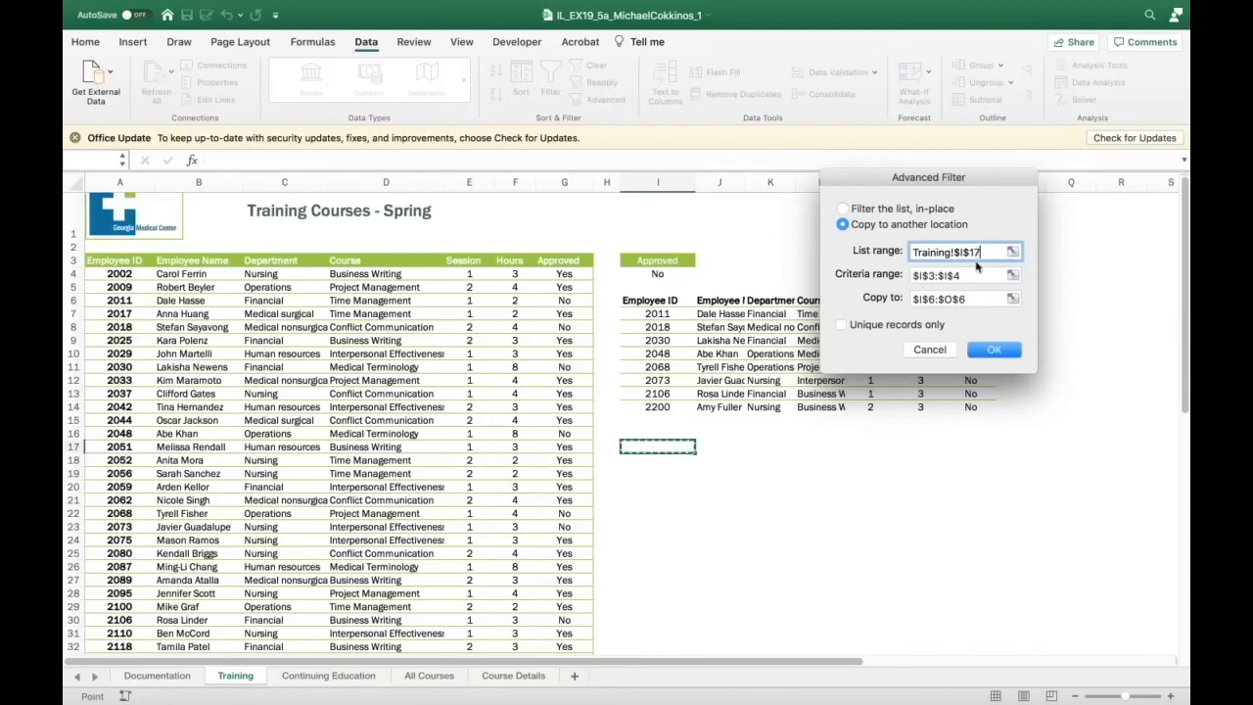
click(994, 350)
click(744, 307)
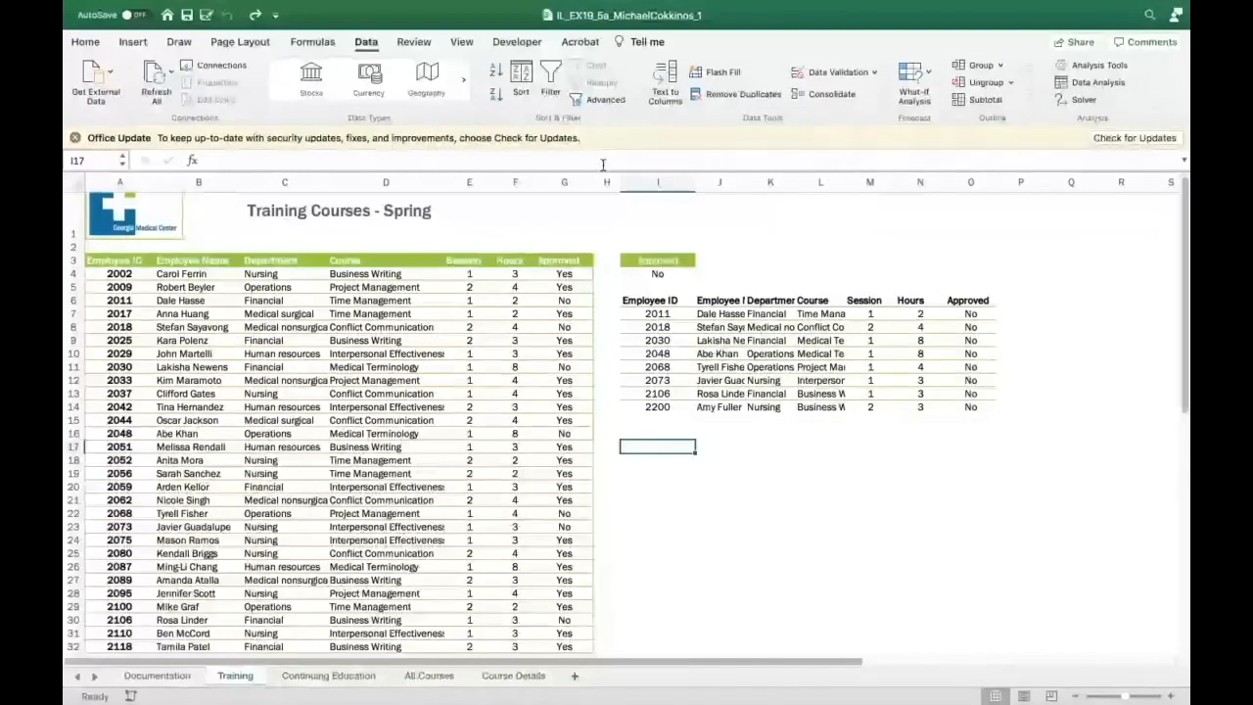
Extract the unapproved records with an Advanced Filter copied to I17, using list range A3:G43 and criteria range I3:I4
click(604, 102)
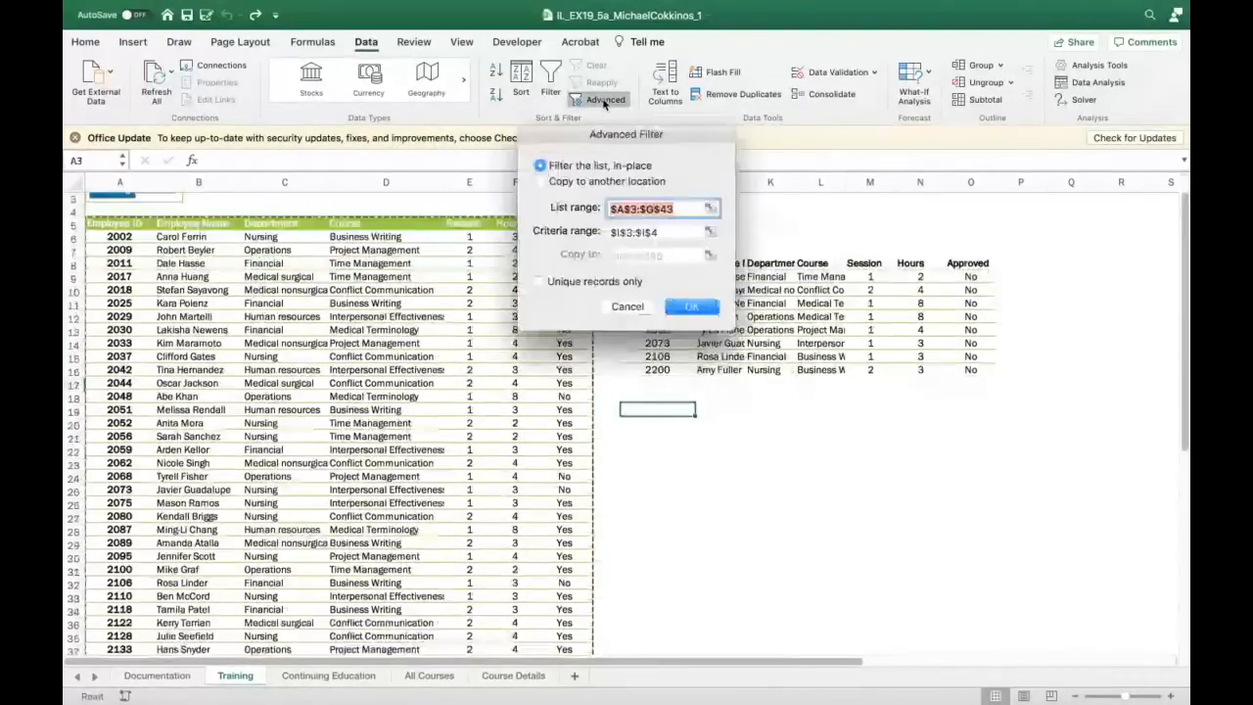
click(541, 181)
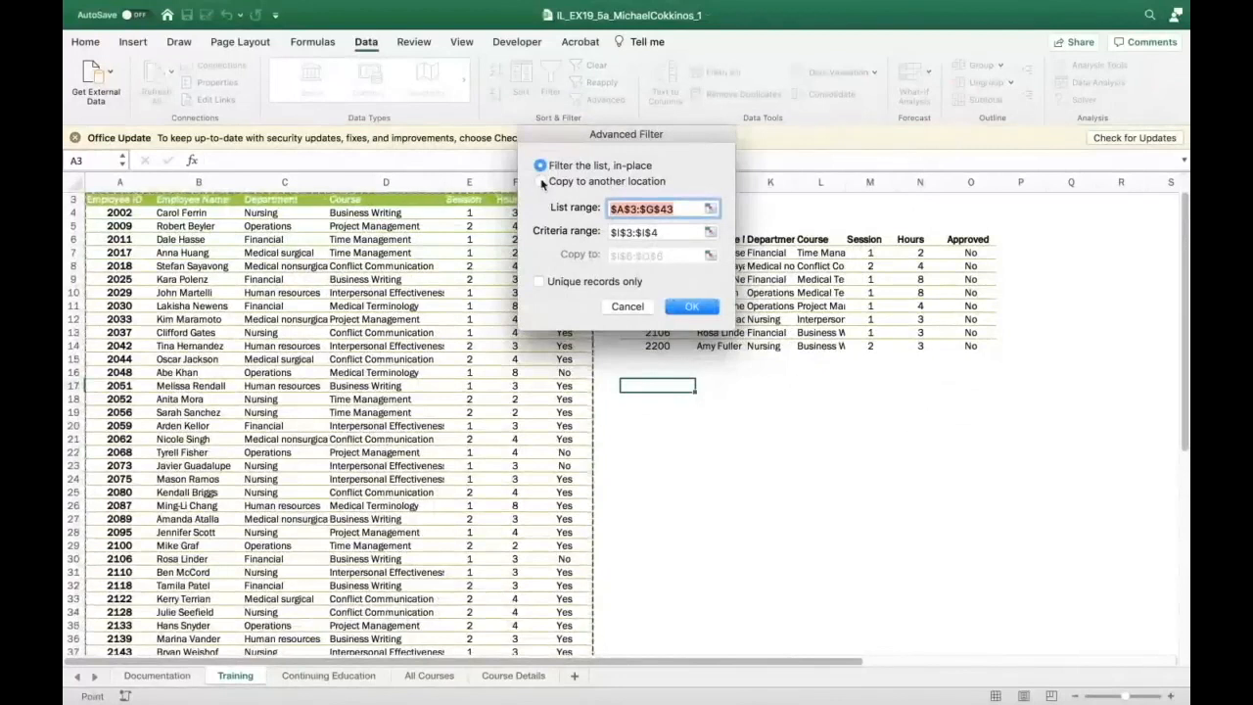
drag(677, 254, 608, 259)
key(BackSpace)
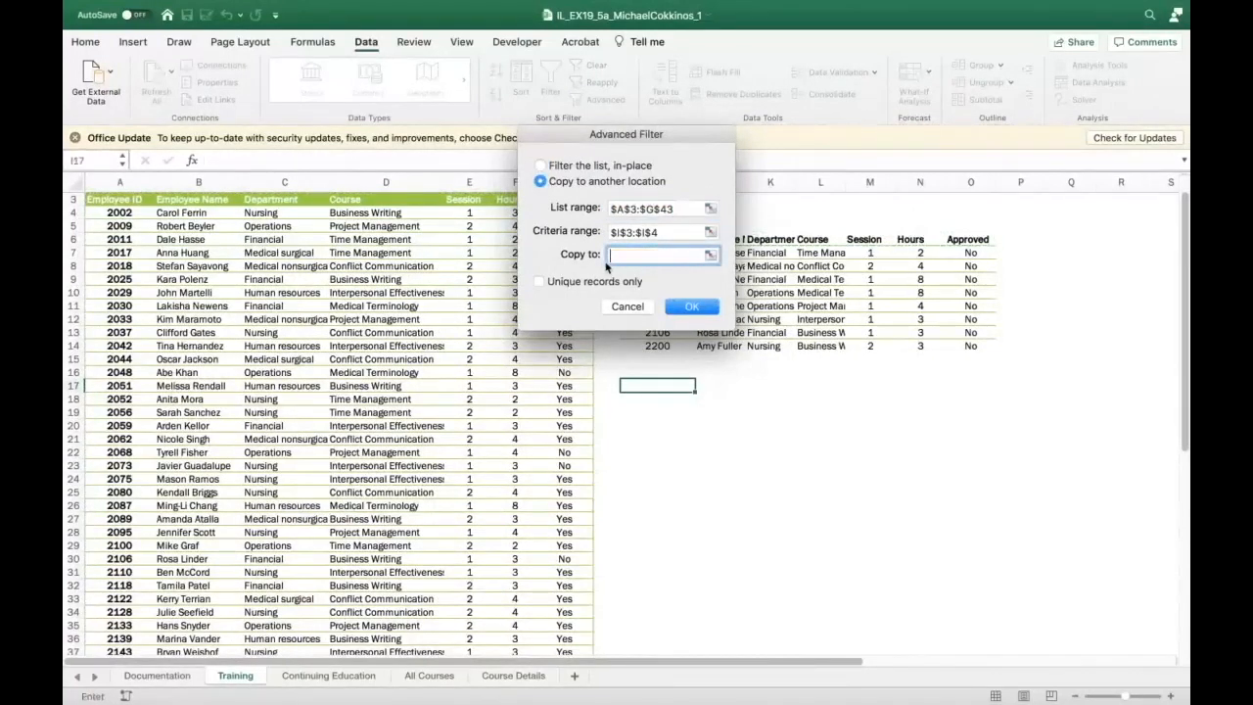
click(634, 385)
drag(635, 388, 635, 385)
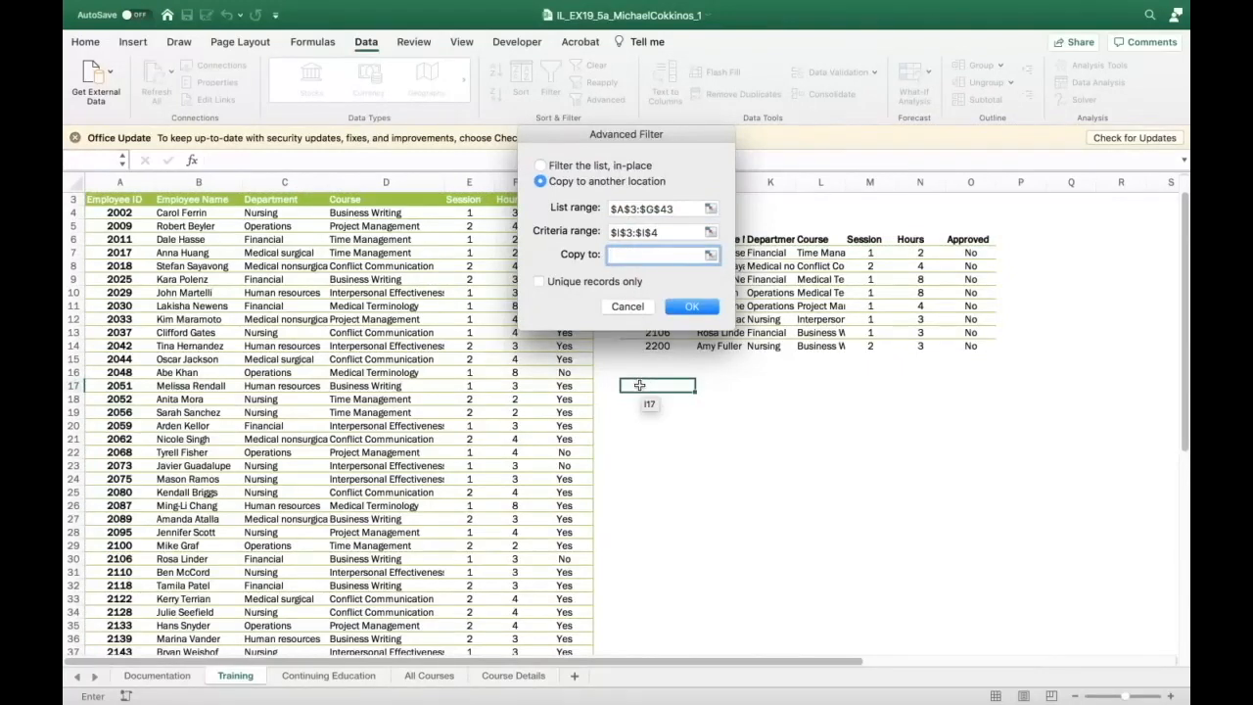
click(639, 385)
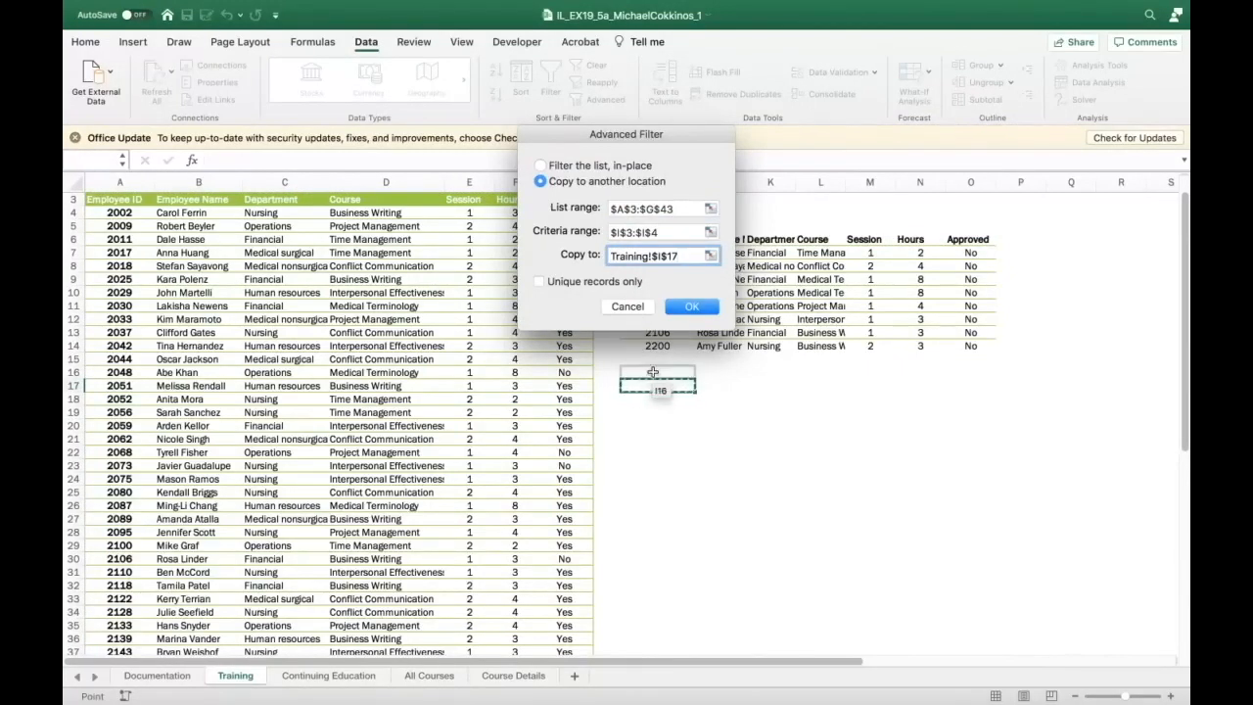
click(679, 305)
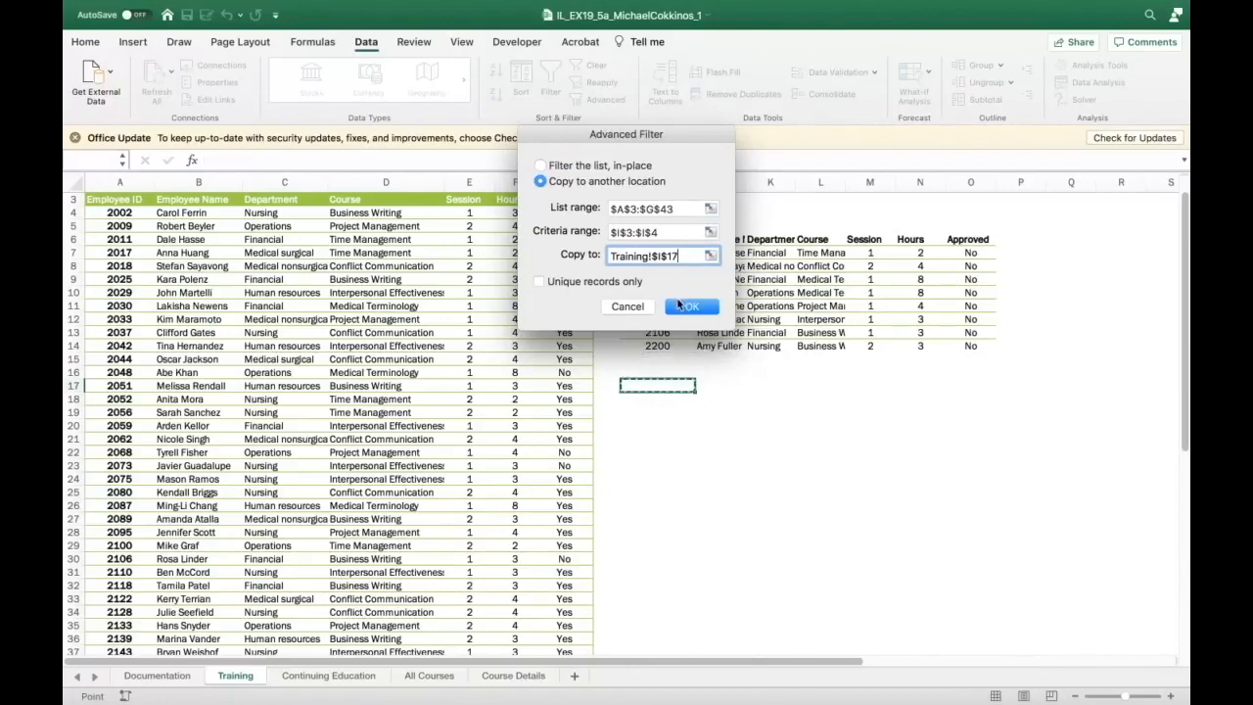
click(679, 306)
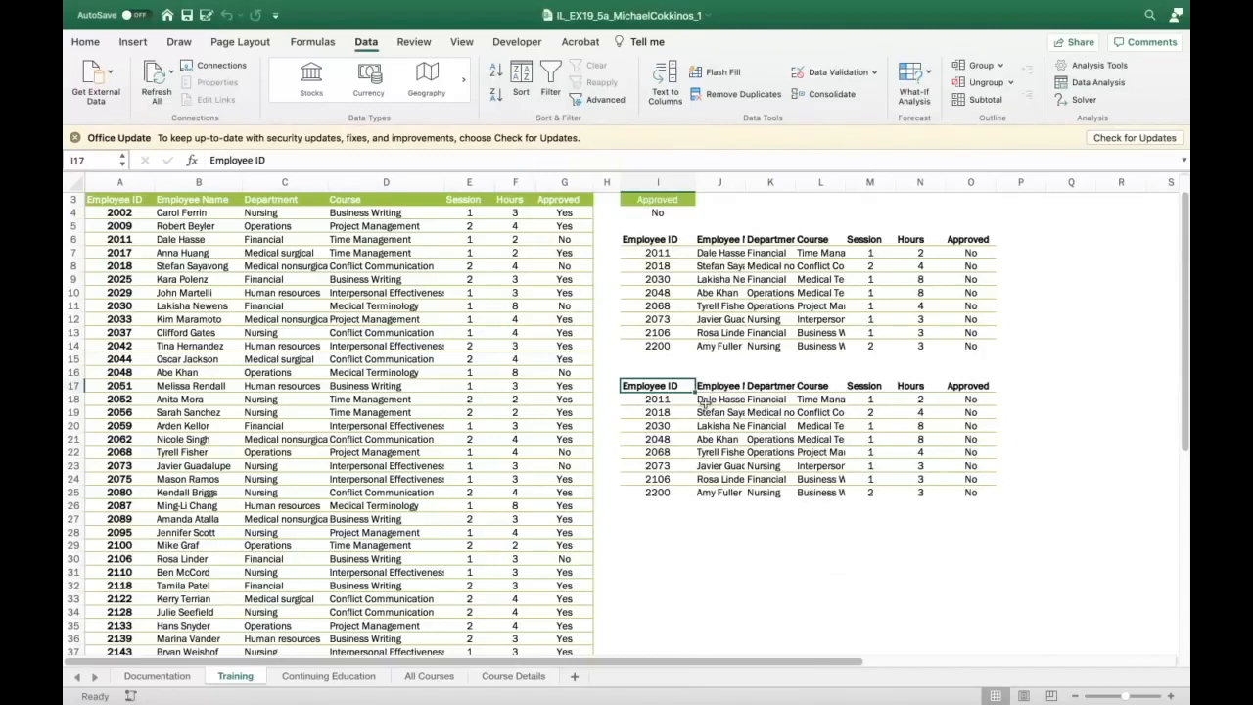
click(604, 101)
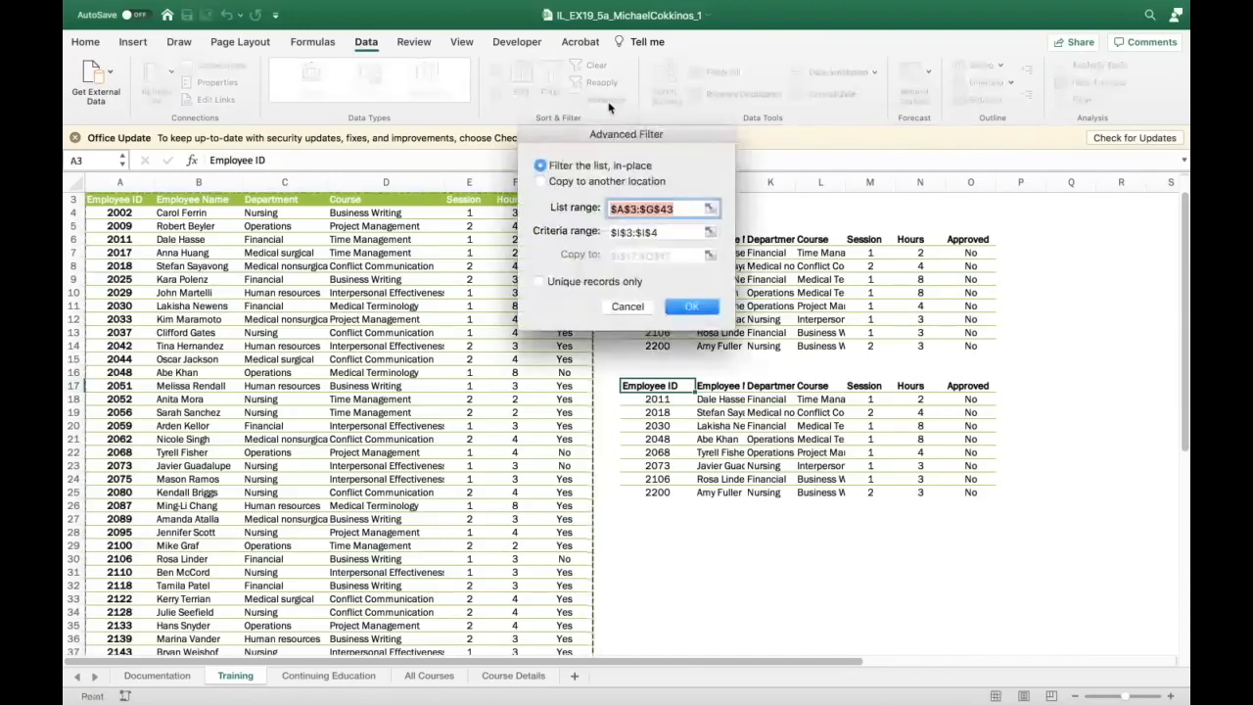
click(626, 306)
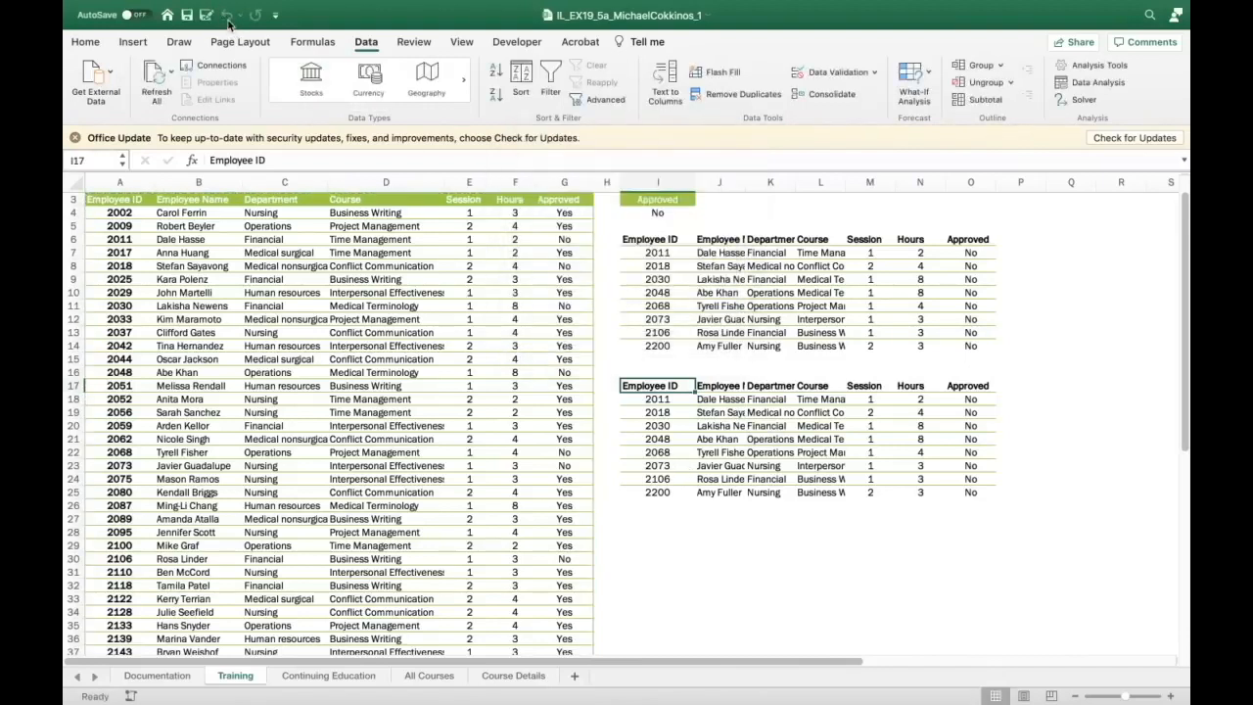
click(275, 16)
click(275, 16)
click(640, 542)
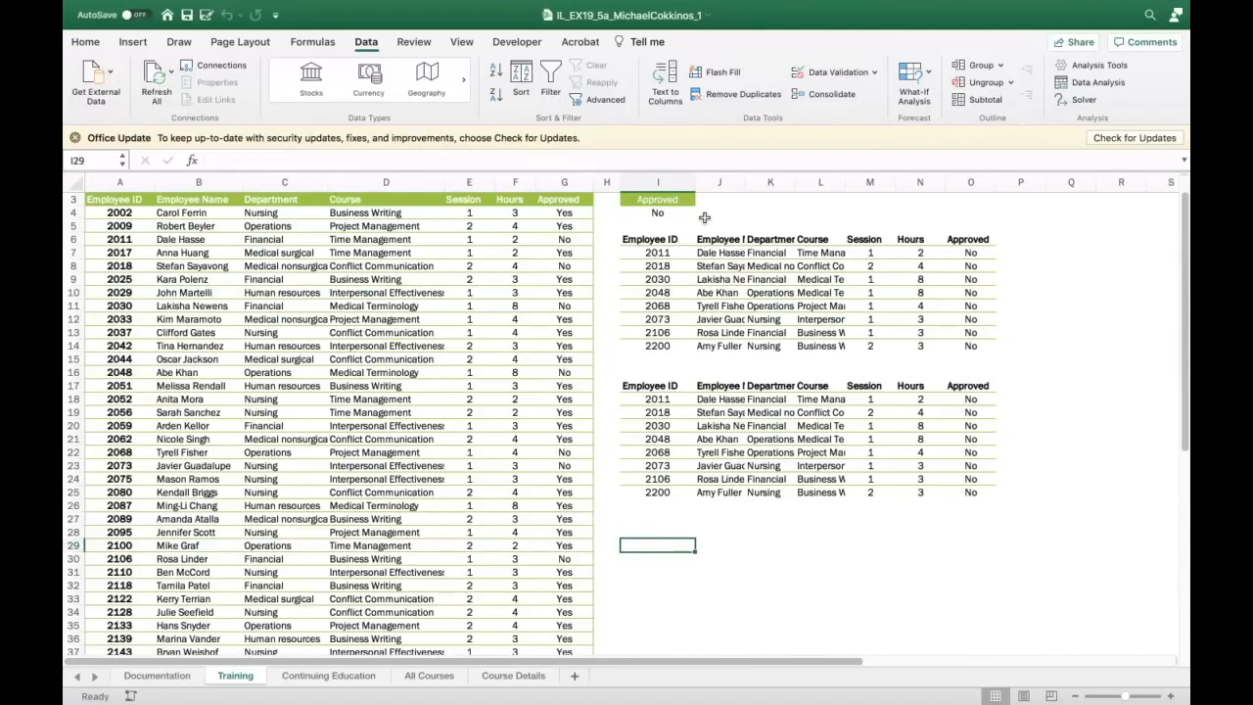
AutoFit the widths of columns I through O holding the criteria and extracted records
drag(658, 182, 954, 195)
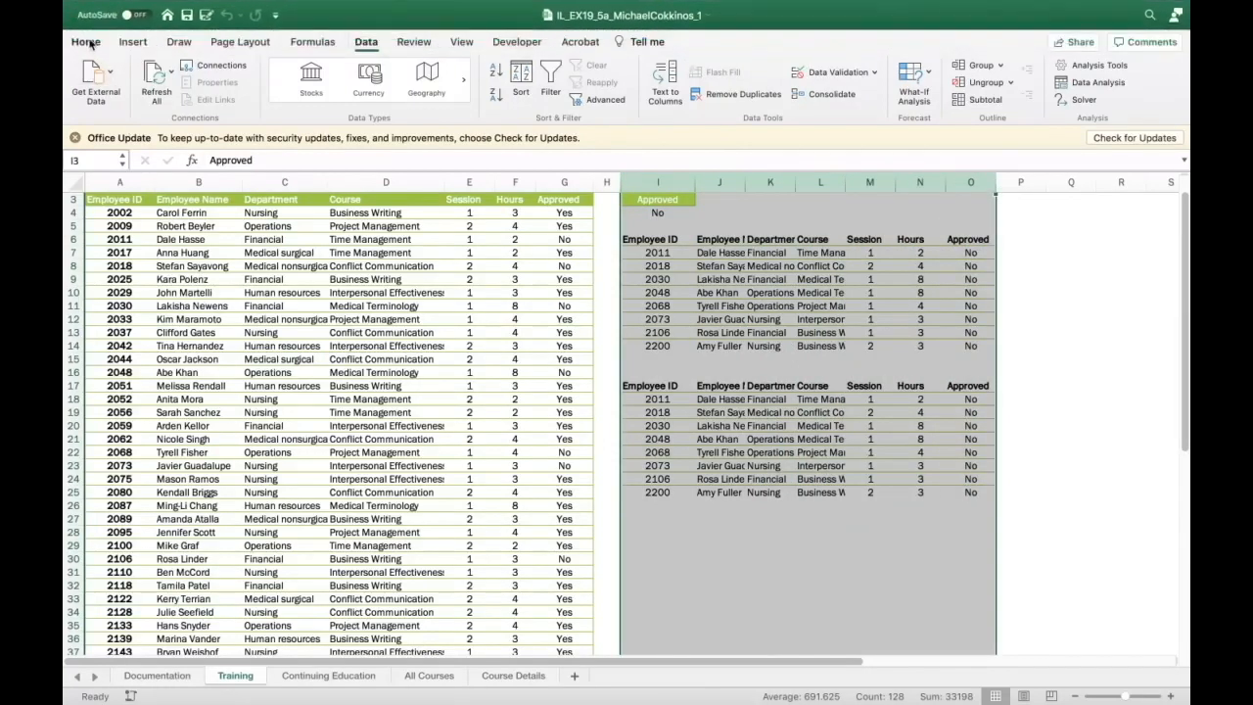
click(86, 42)
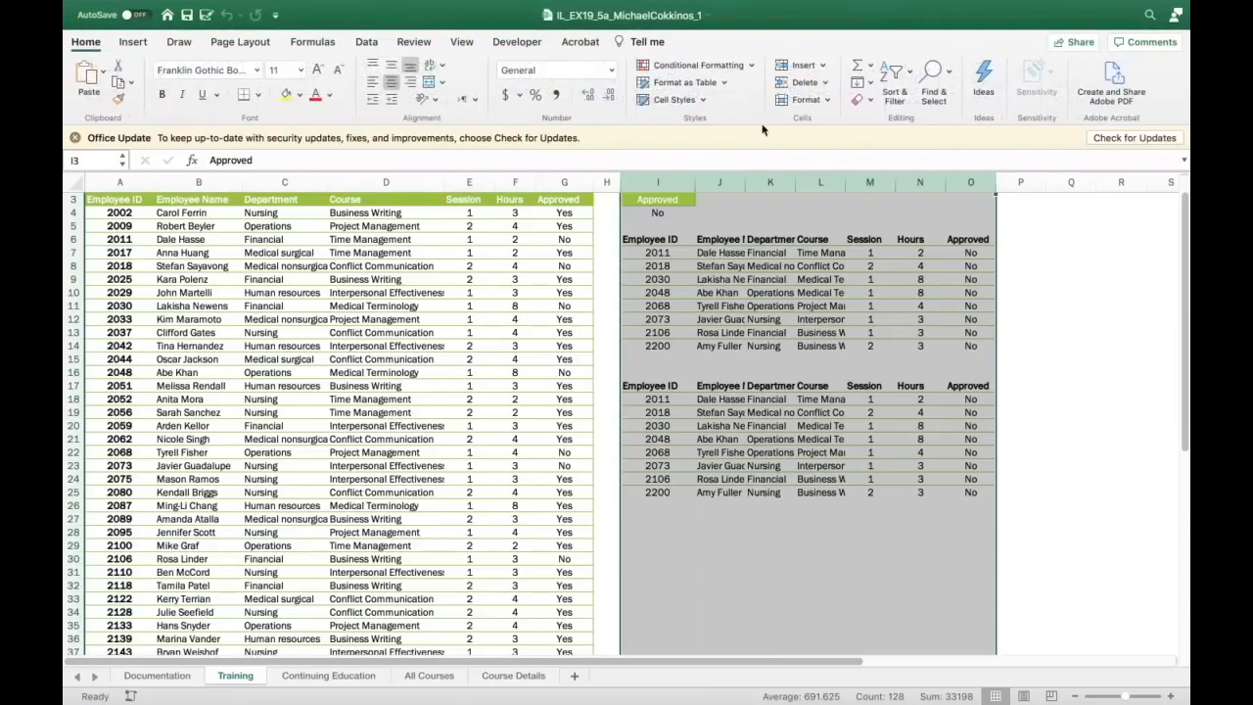
click(825, 101)
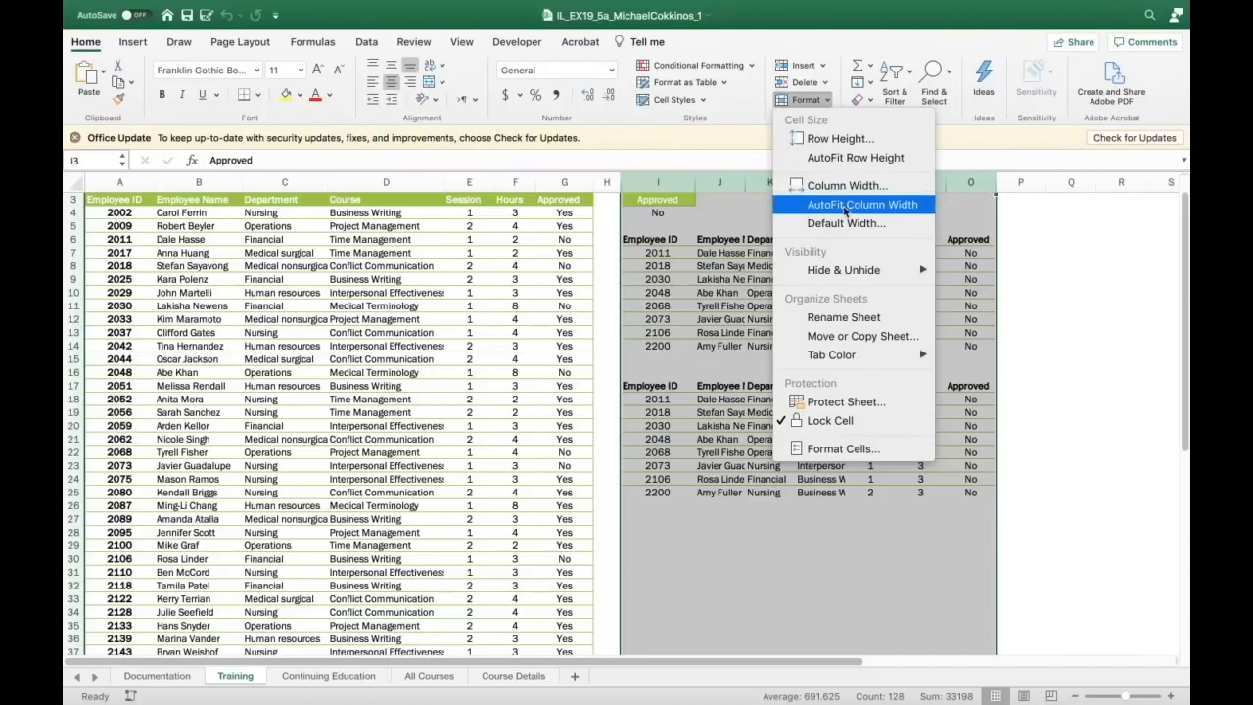
click(845, 205)
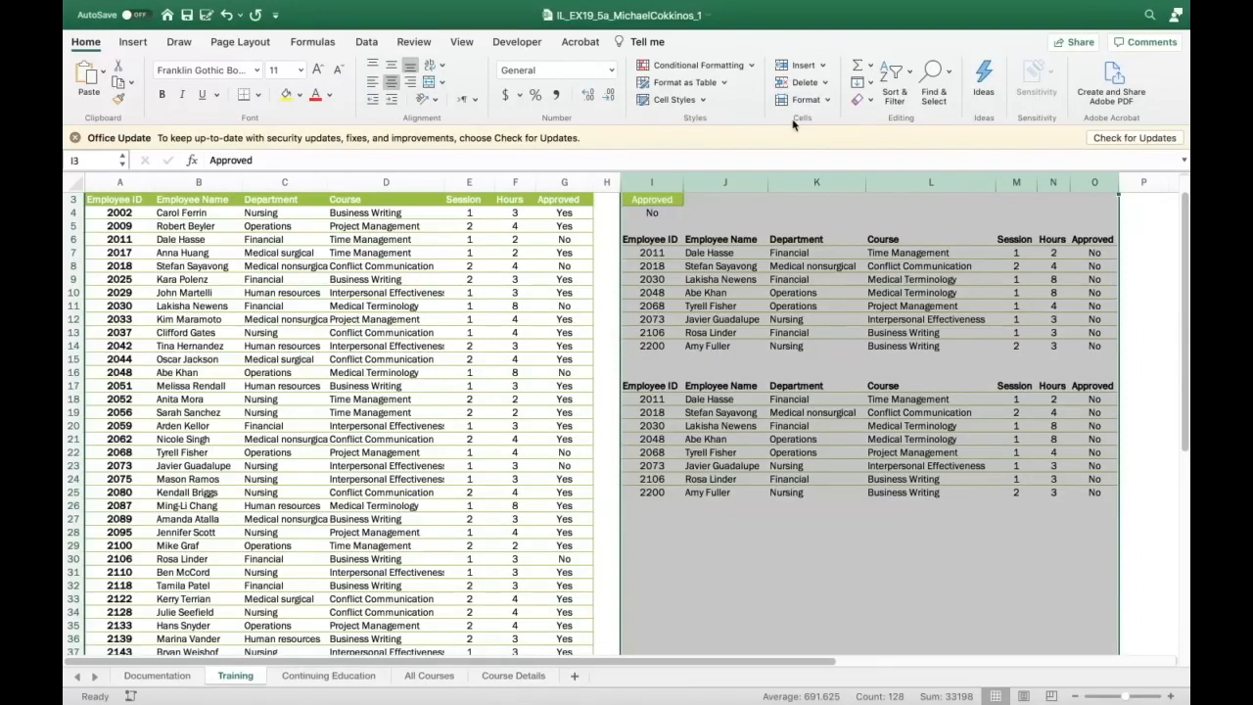
Reapply AutoFit Column Width to columns I through O and deselect them
click(825, 102)
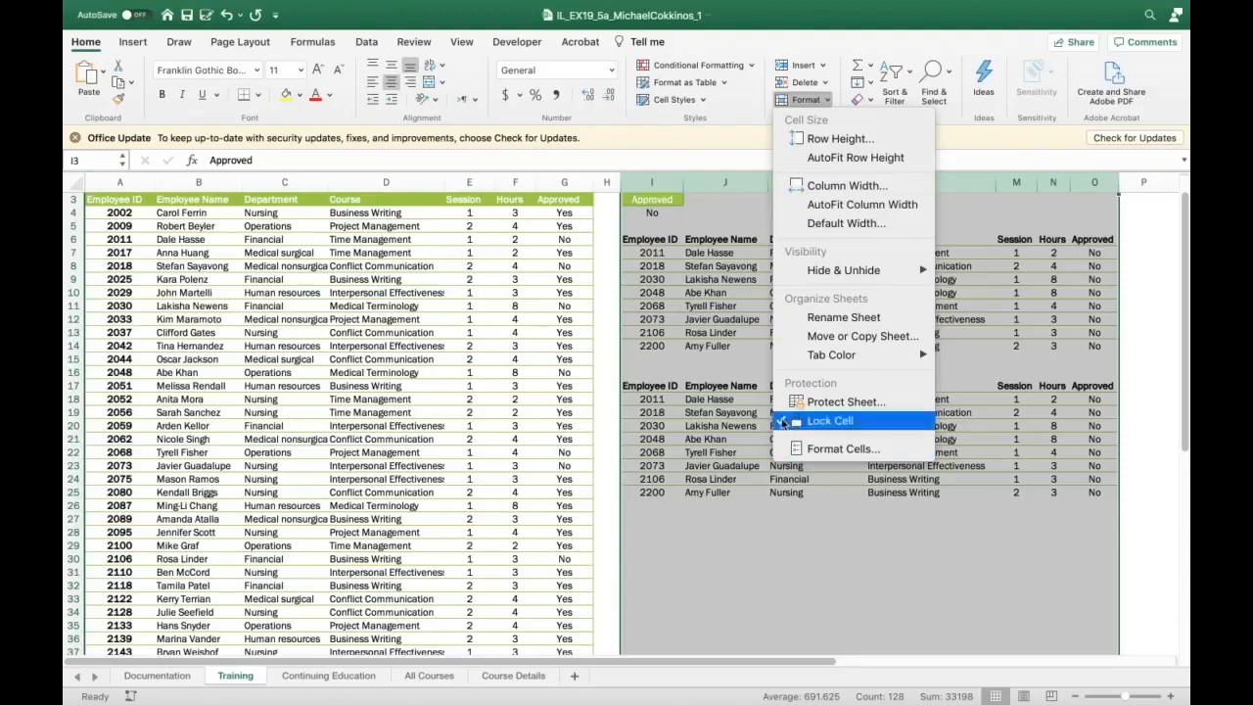
click(724, 440)
click(725, 440)
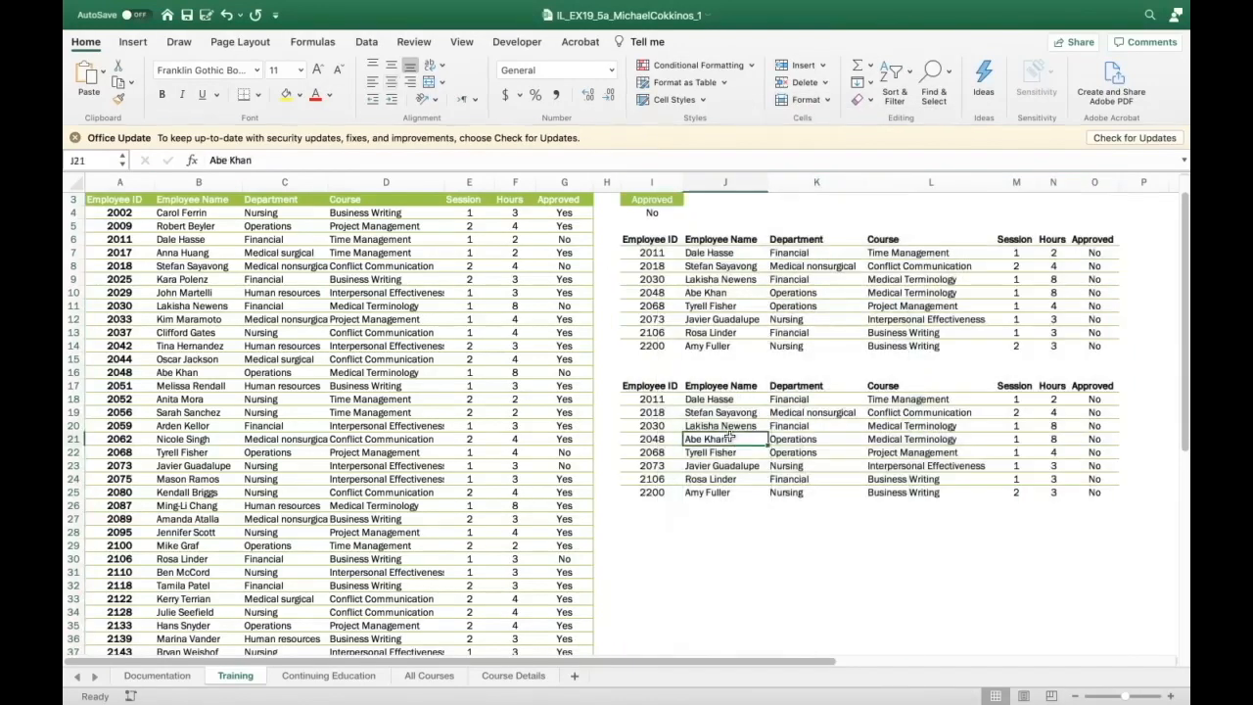
drag(636, 184, 1089, 185)
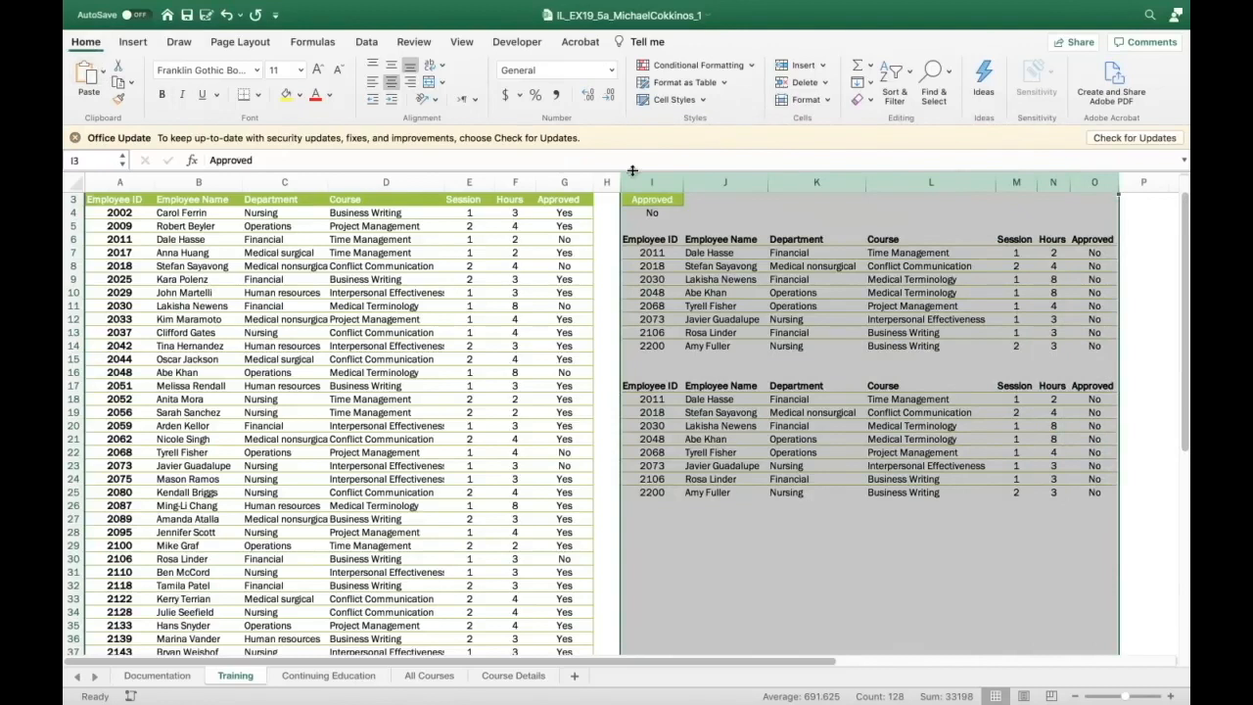
click(826, 102)
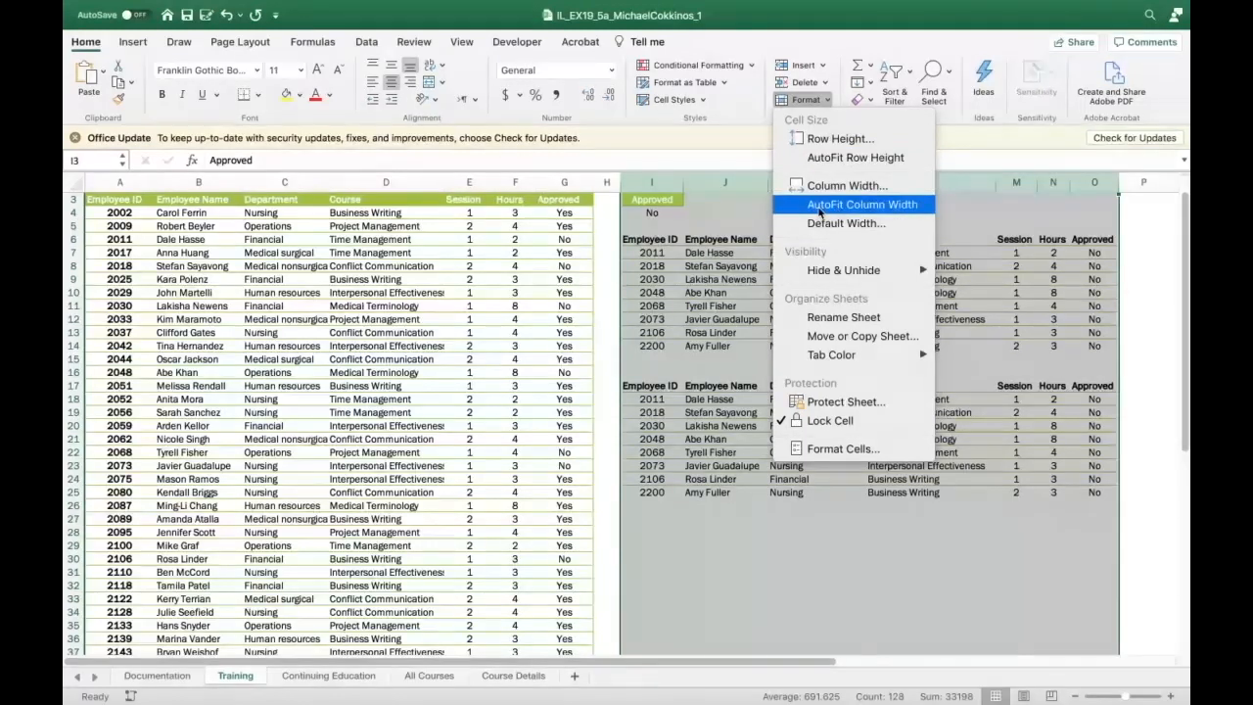
click(820, 206)
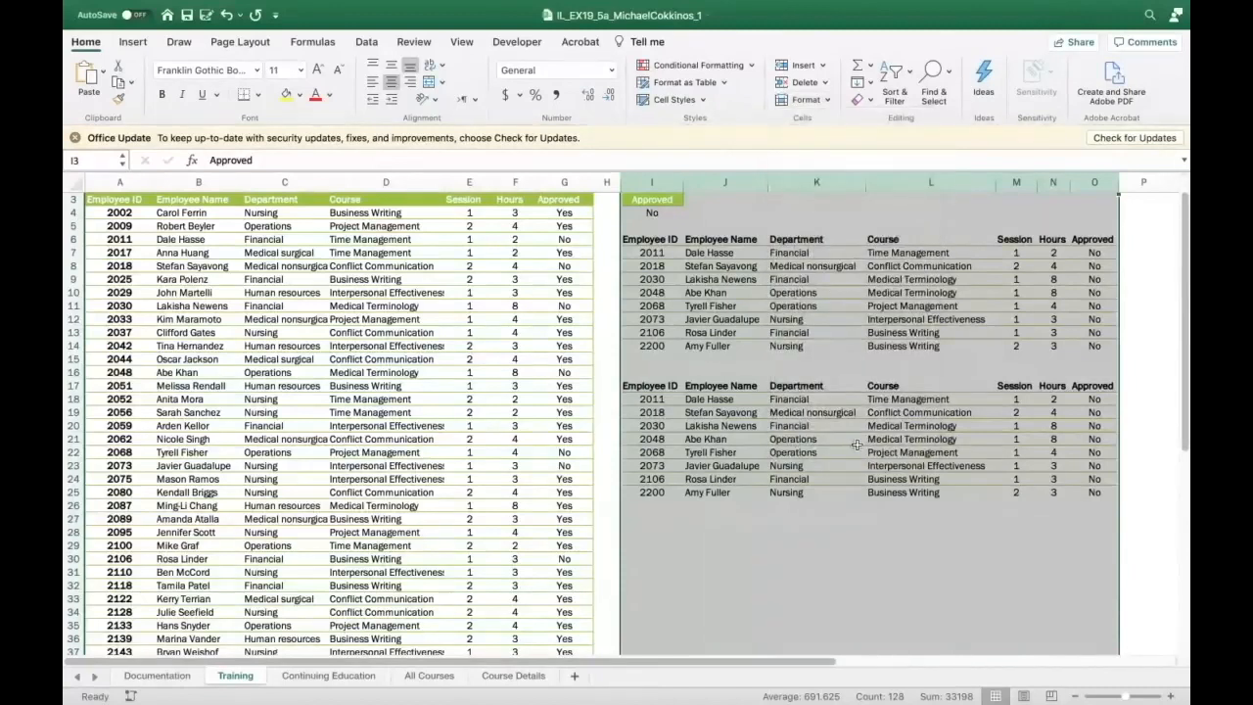
click(861, 637)
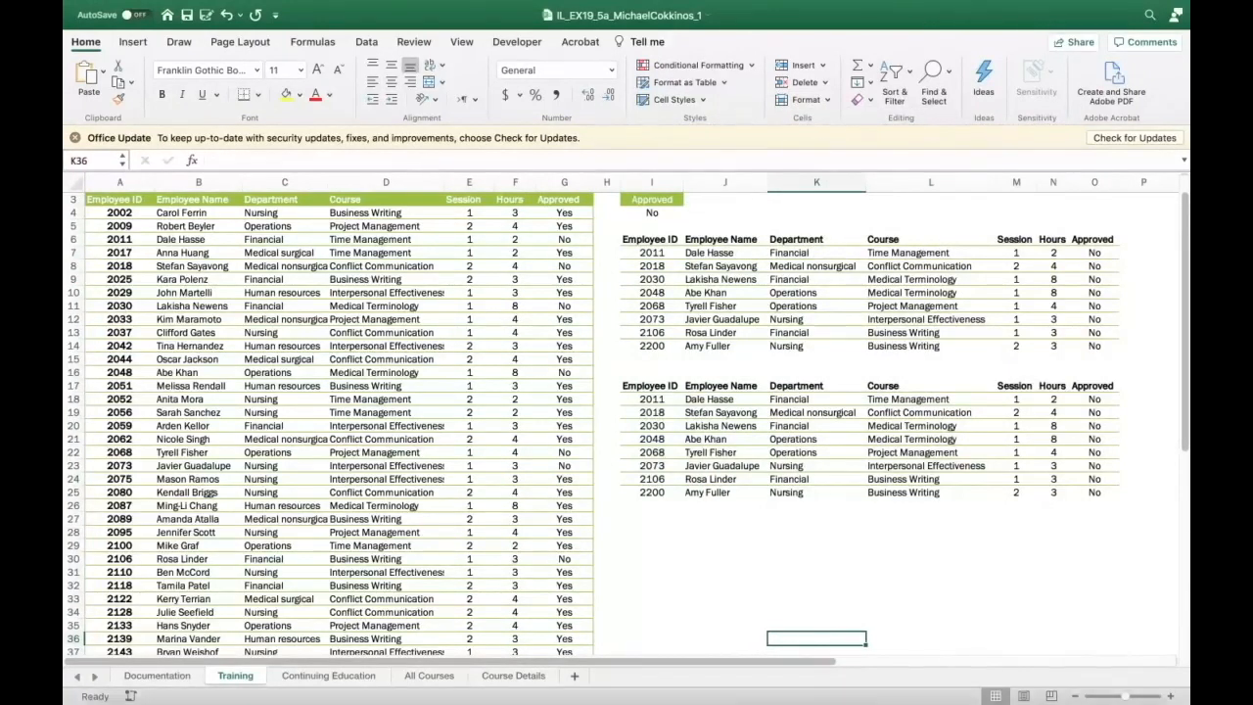
Clear the Course Name filter from the table on the Continuing Education sheet
click(333, 676)
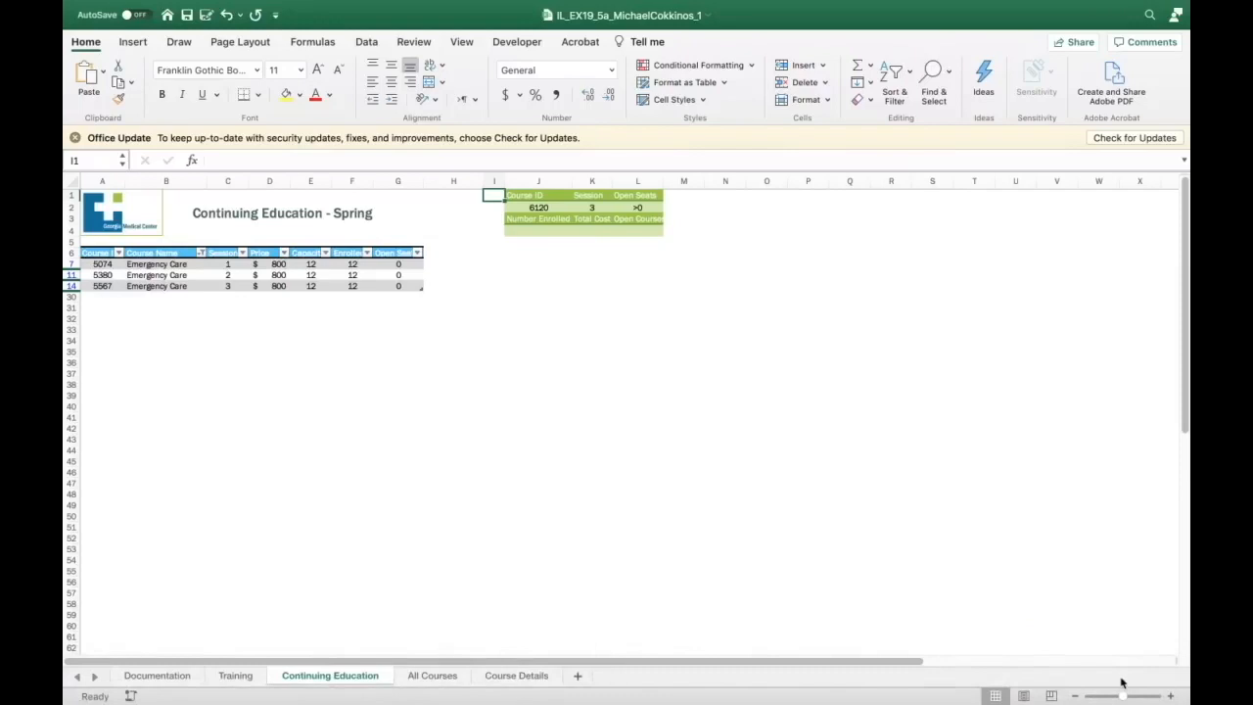
click(1125, 697)
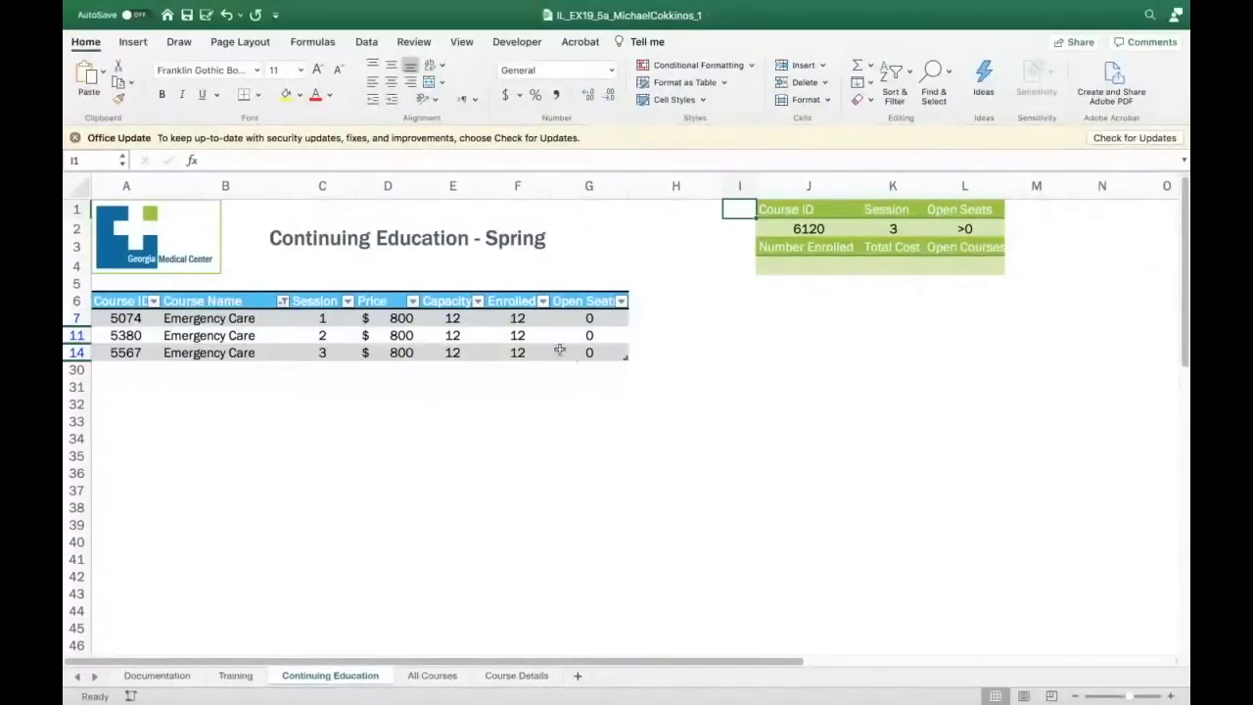
click(283, 303)
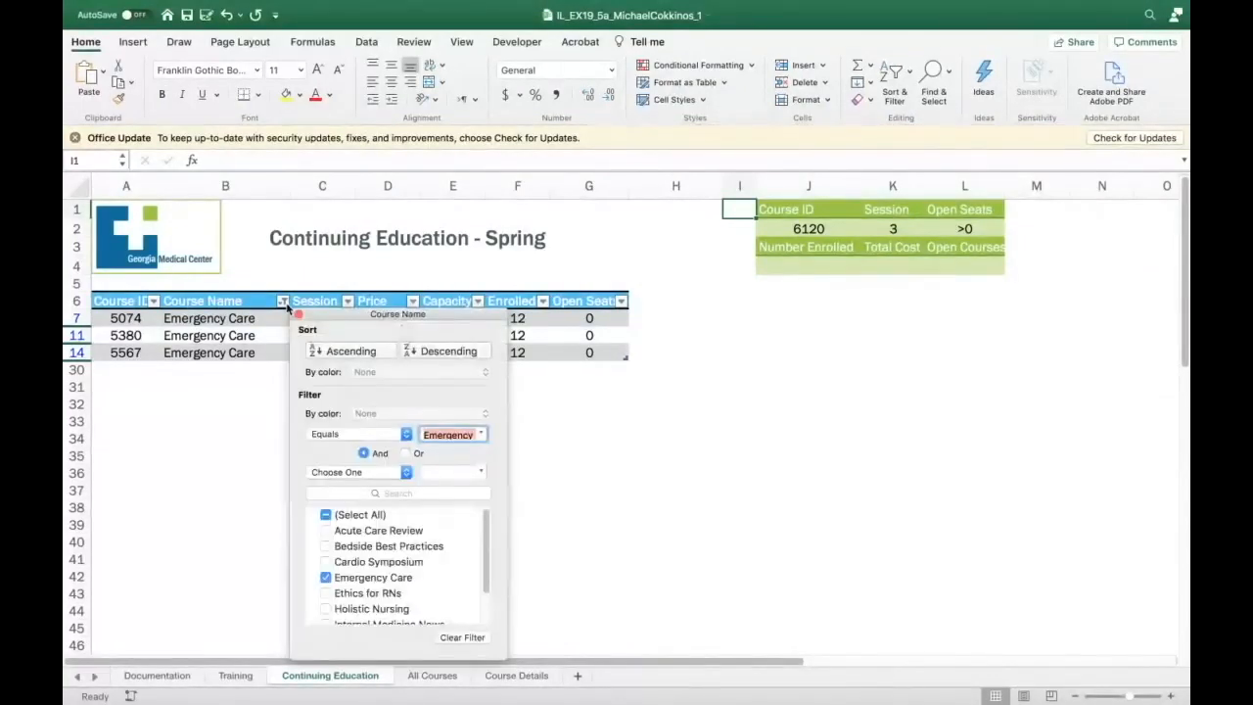
click(459, 637)
click(774, 439)
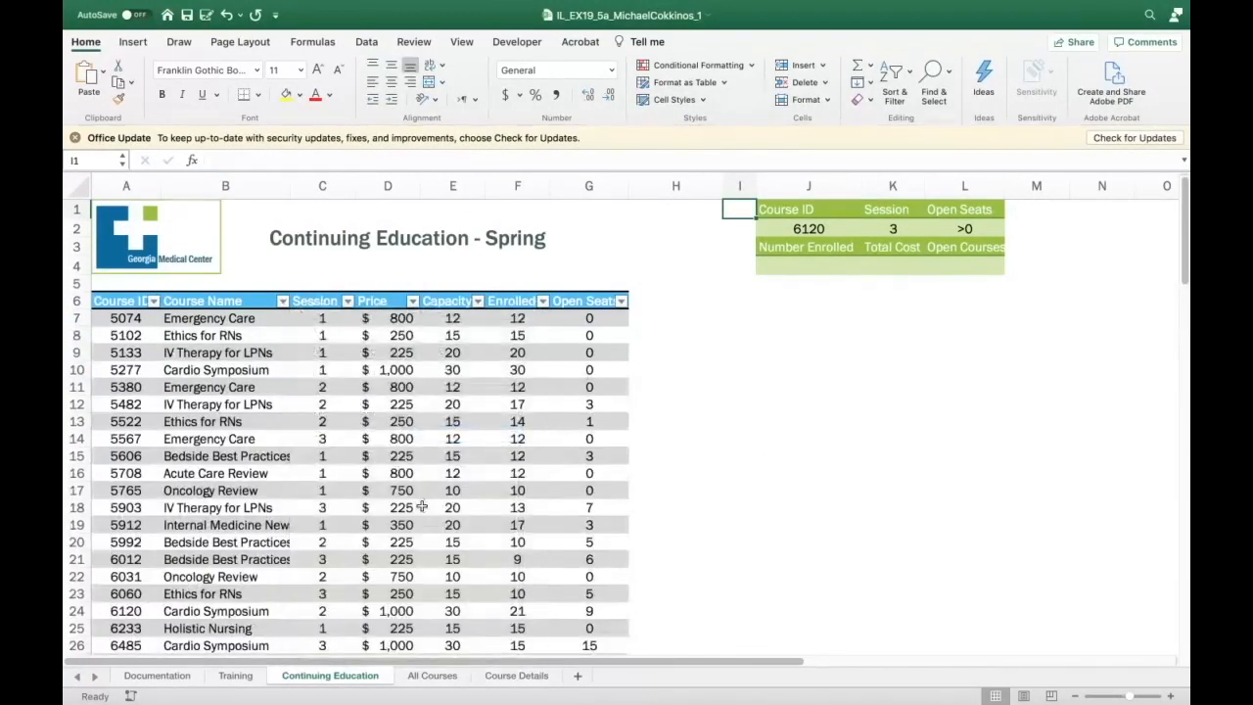
Apply the Light table style with a solid lime-green header and green row lines to the Courses table
scroll(986, 461, down, 5)
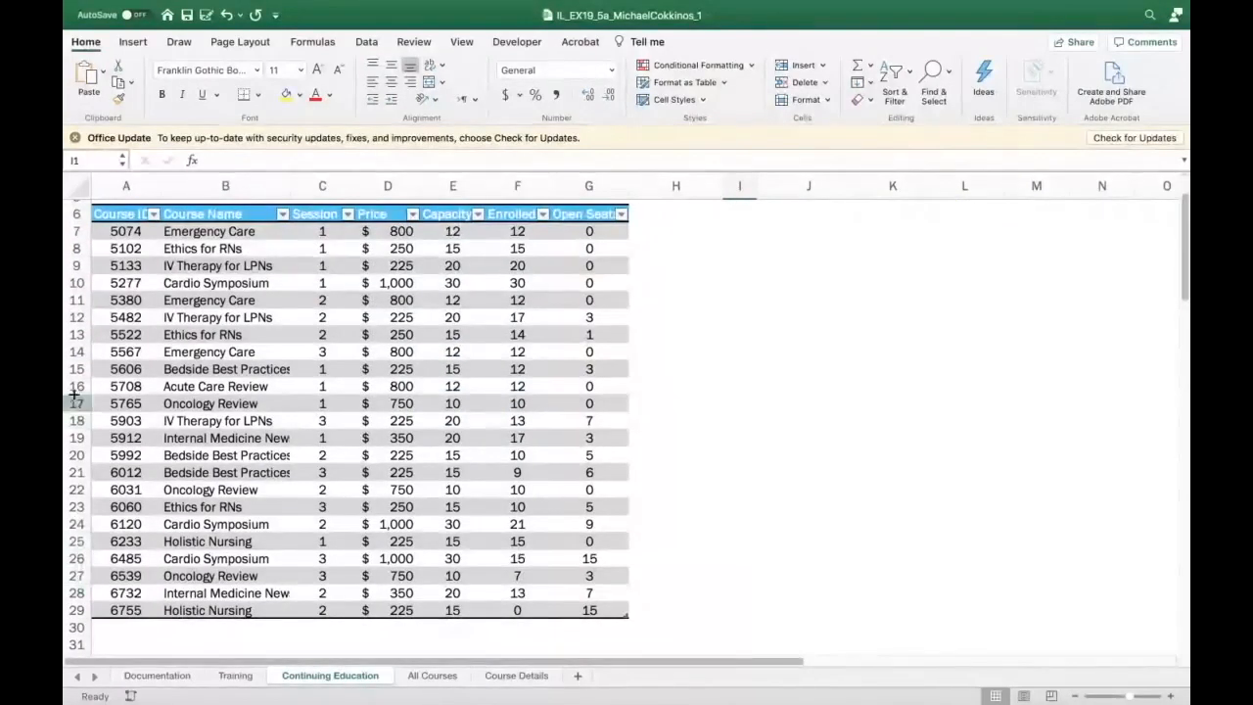
scroll(903, 361, up, 3)
scroll(903, 362, down, 3)
scroll(904, 361, up, 2)
scroll(903, 361, down, 2)
scroll(903, 361, up, 1)
scroll(903, 361, up, 1)
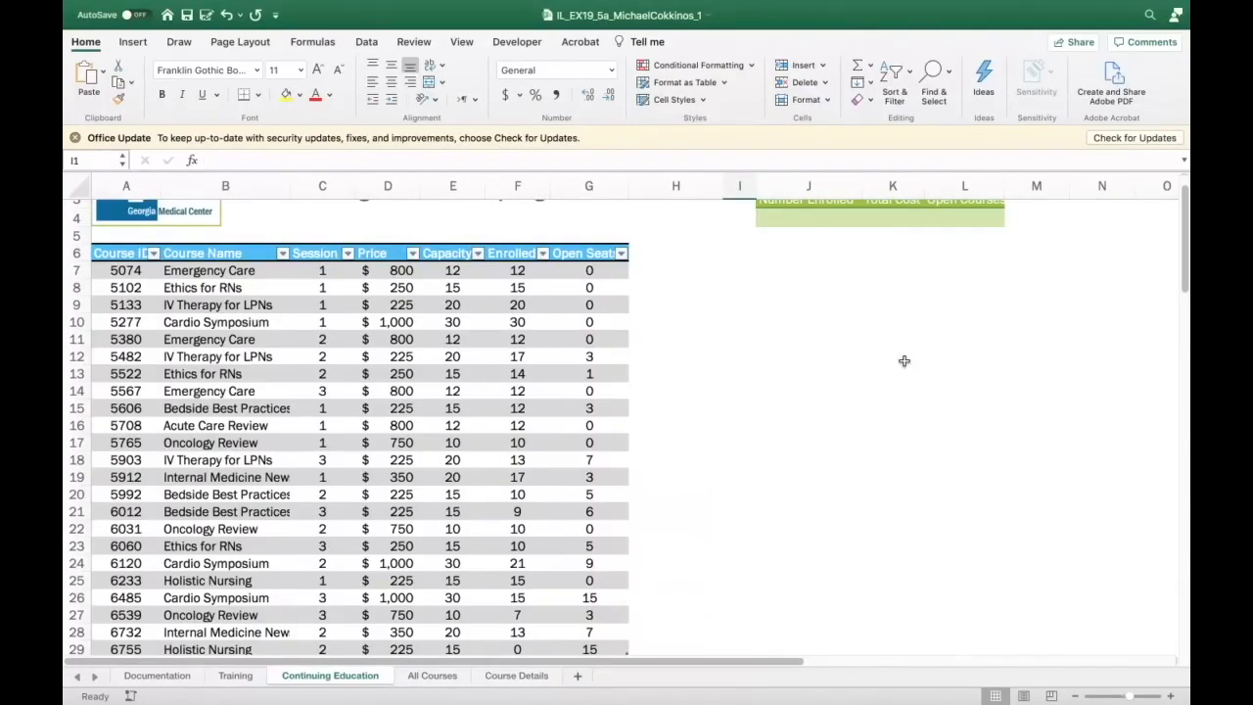
click(491, 359)
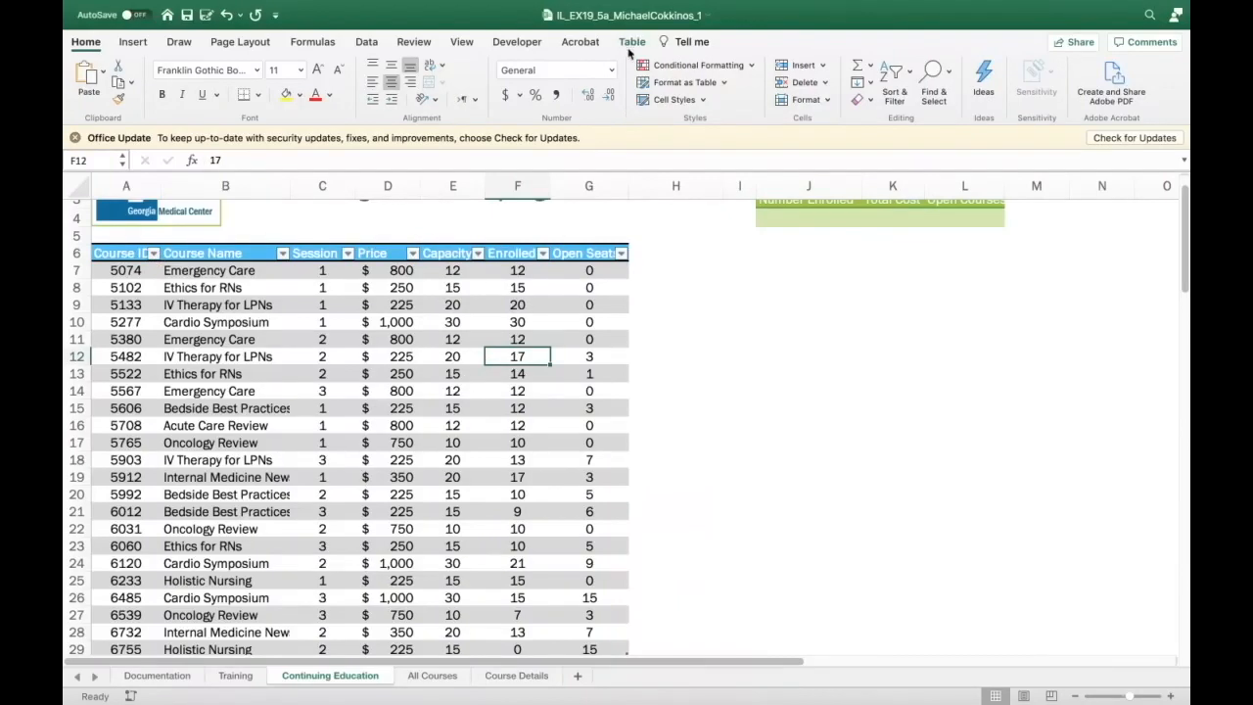
click(472, 507)
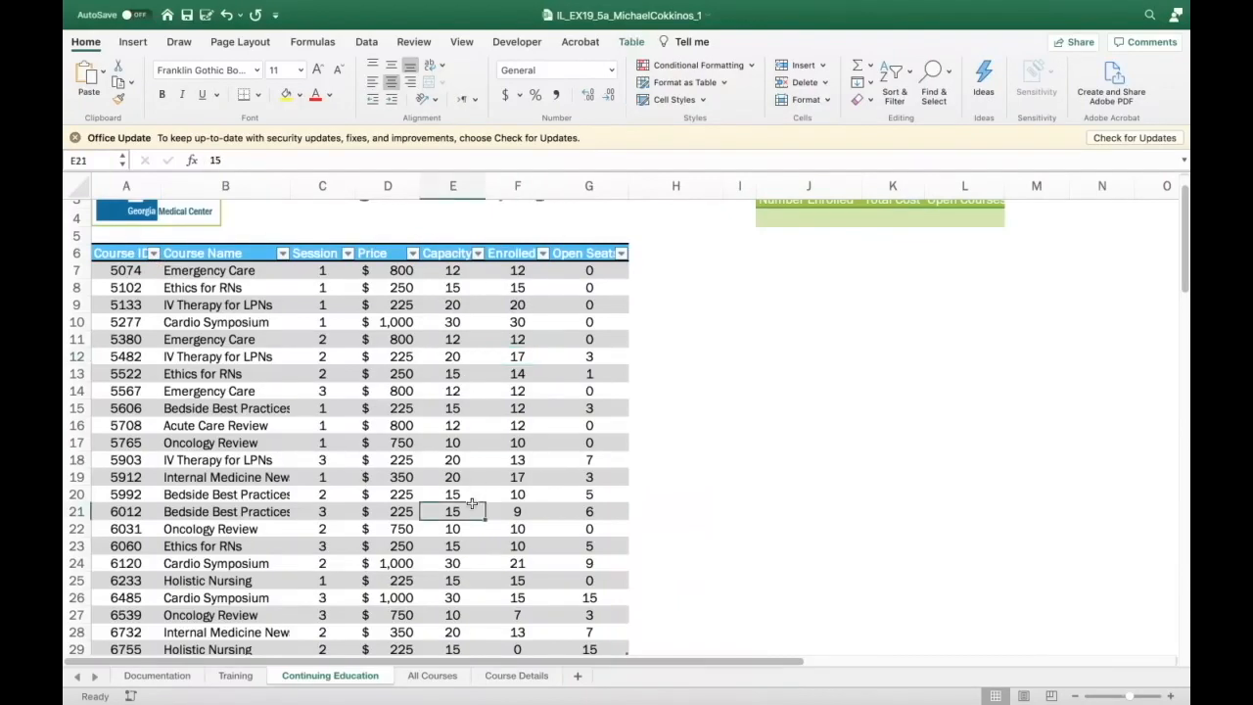
click(632, 44)
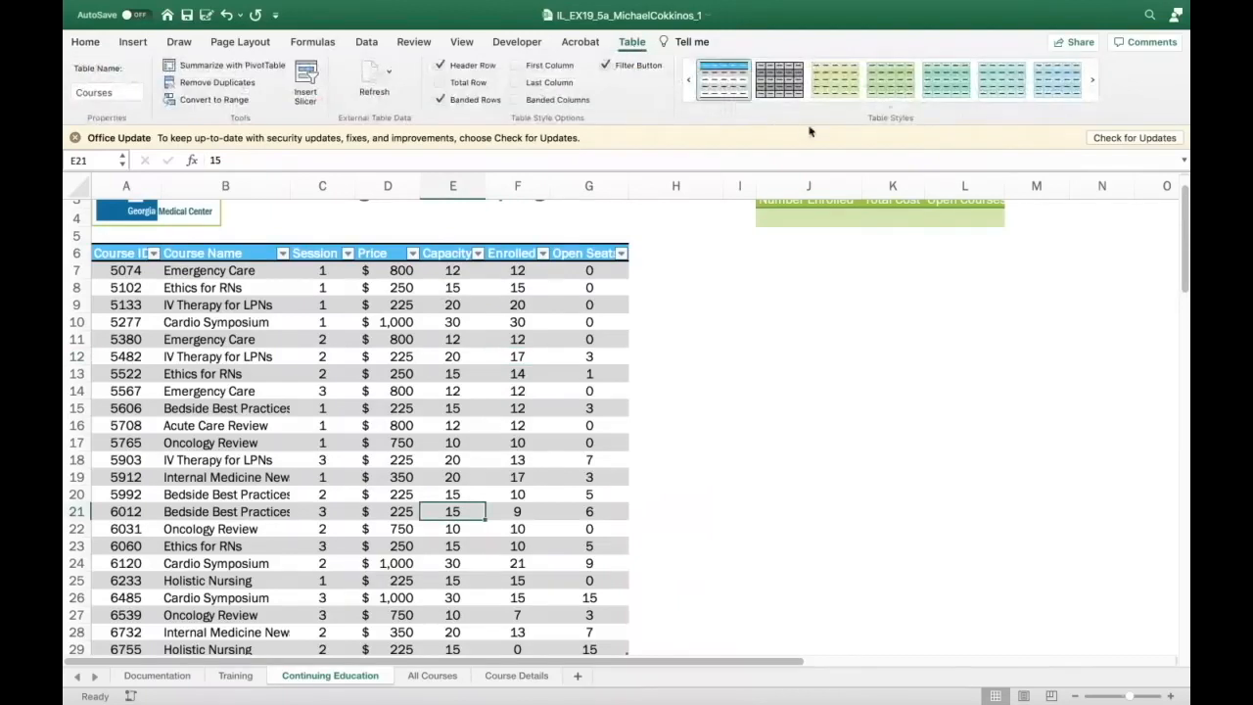
click(889, 108)
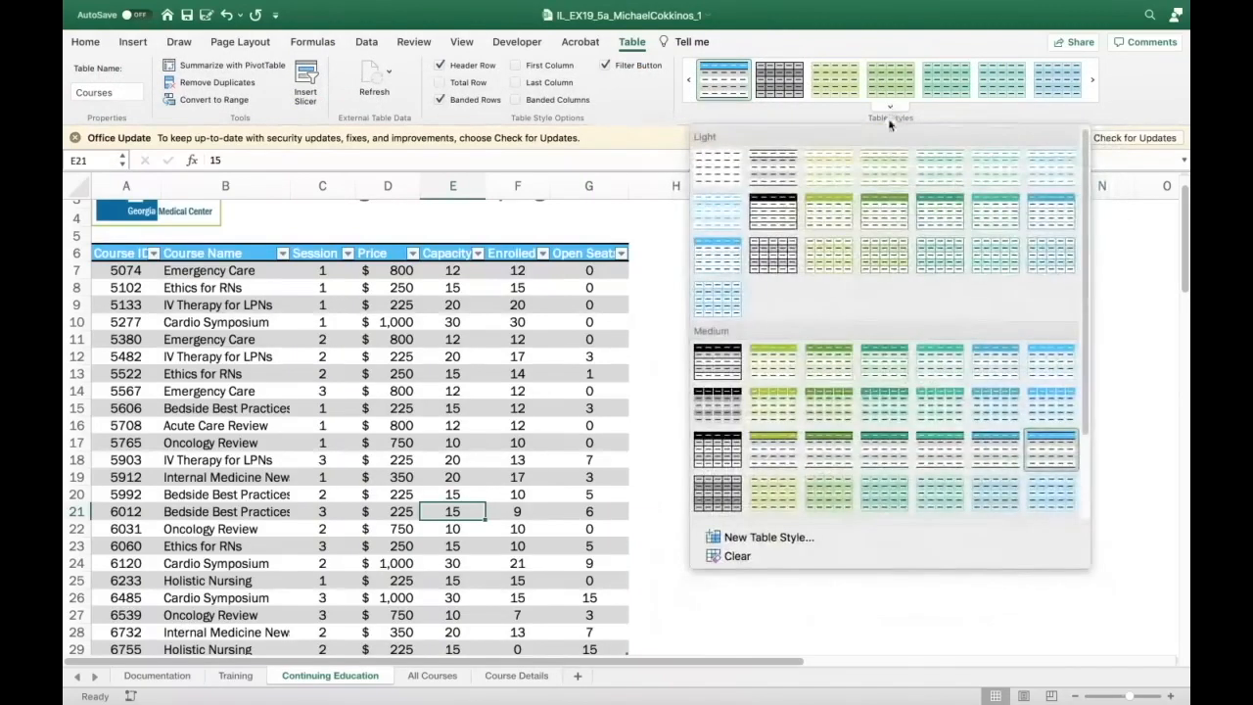
click(829, 215)
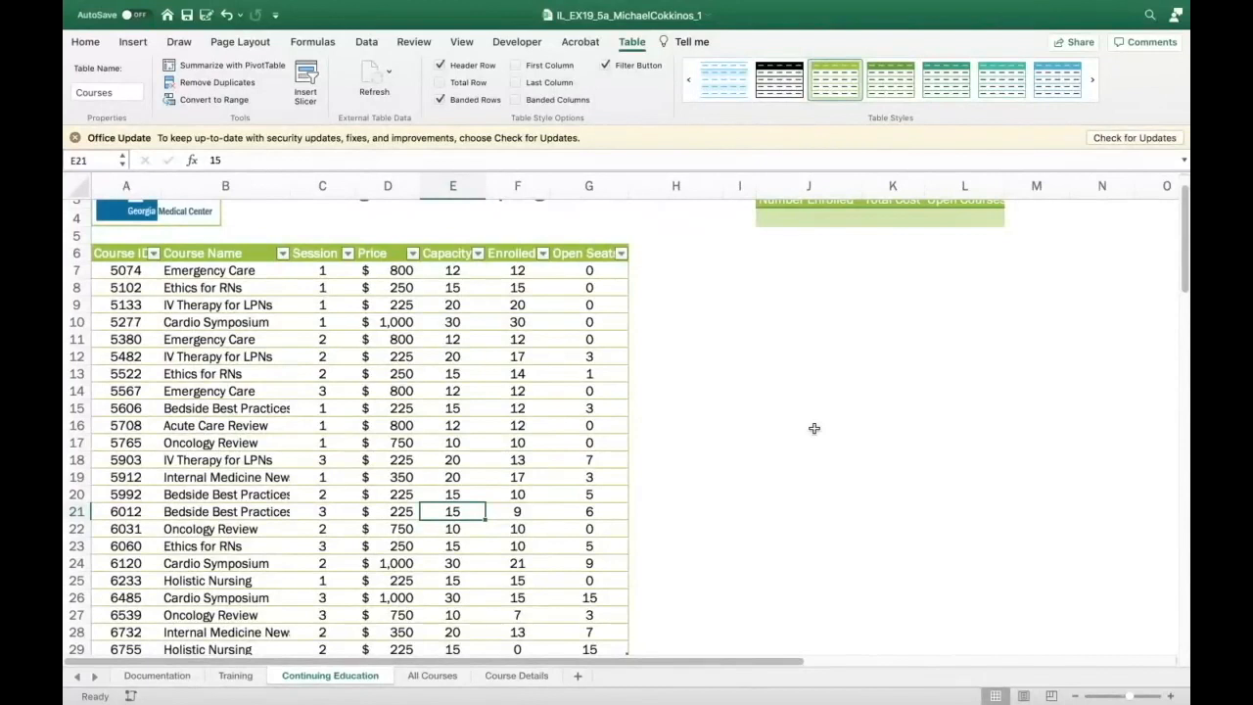
Try deleting sheet row 29, the Holistic Nursing record with Course ID 6755, and undo the deletion
scroll(813, 428, down, 2)
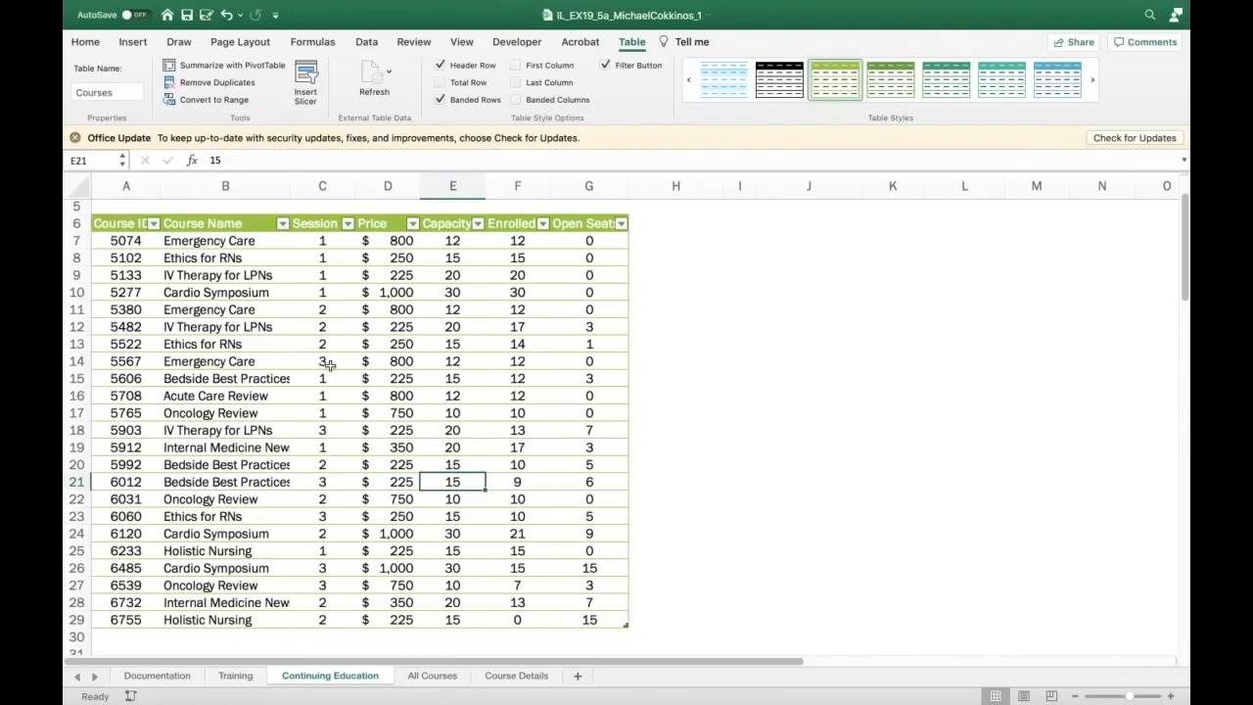
click(71, 619)
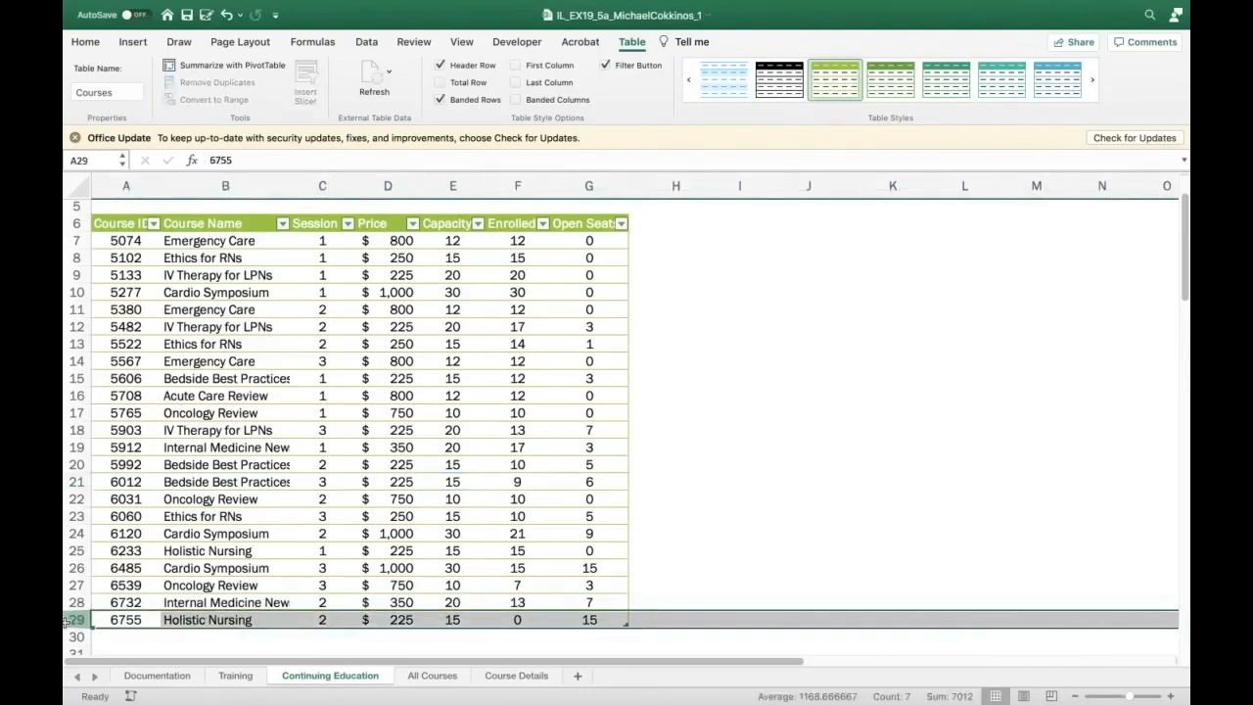
click(86, 42)
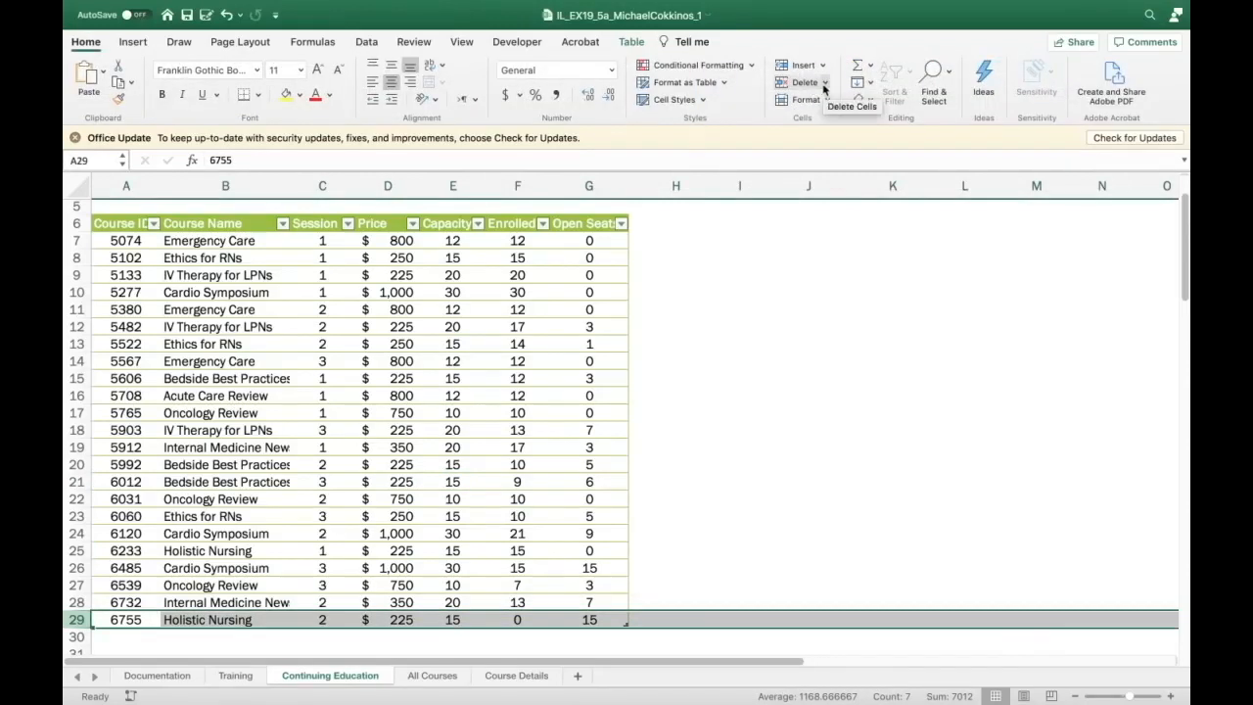
click(824, 84)
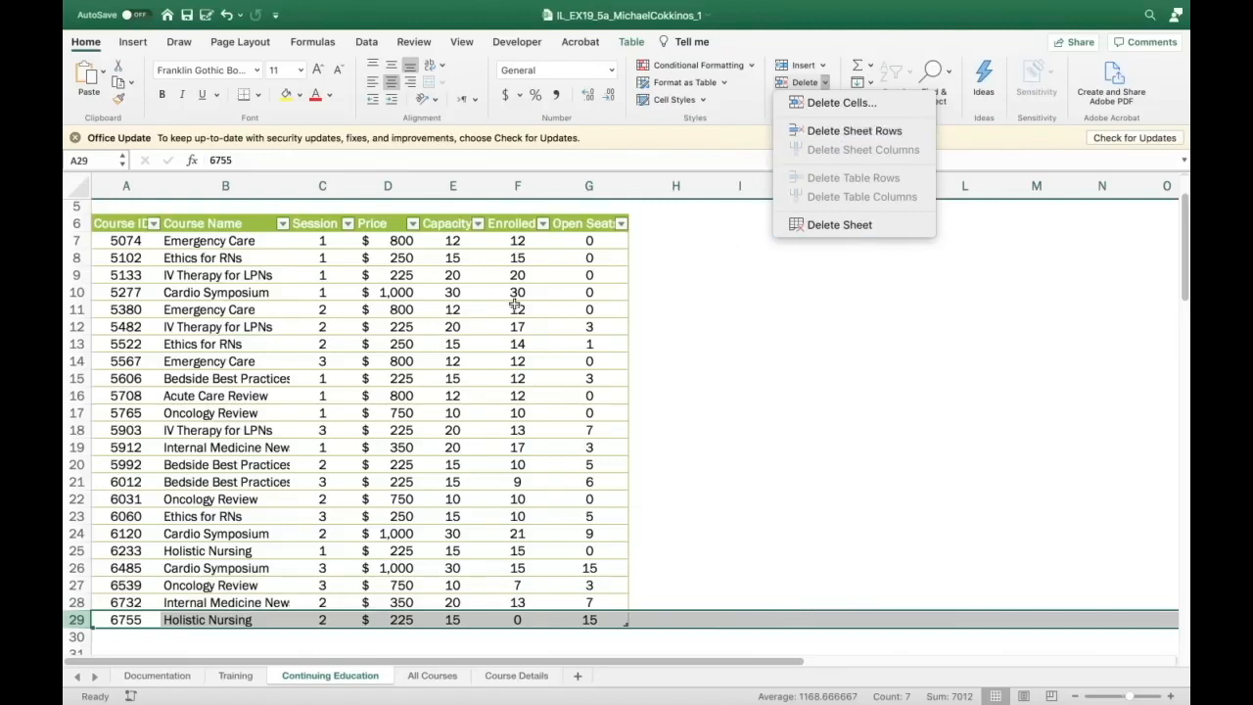
click(840, 135)
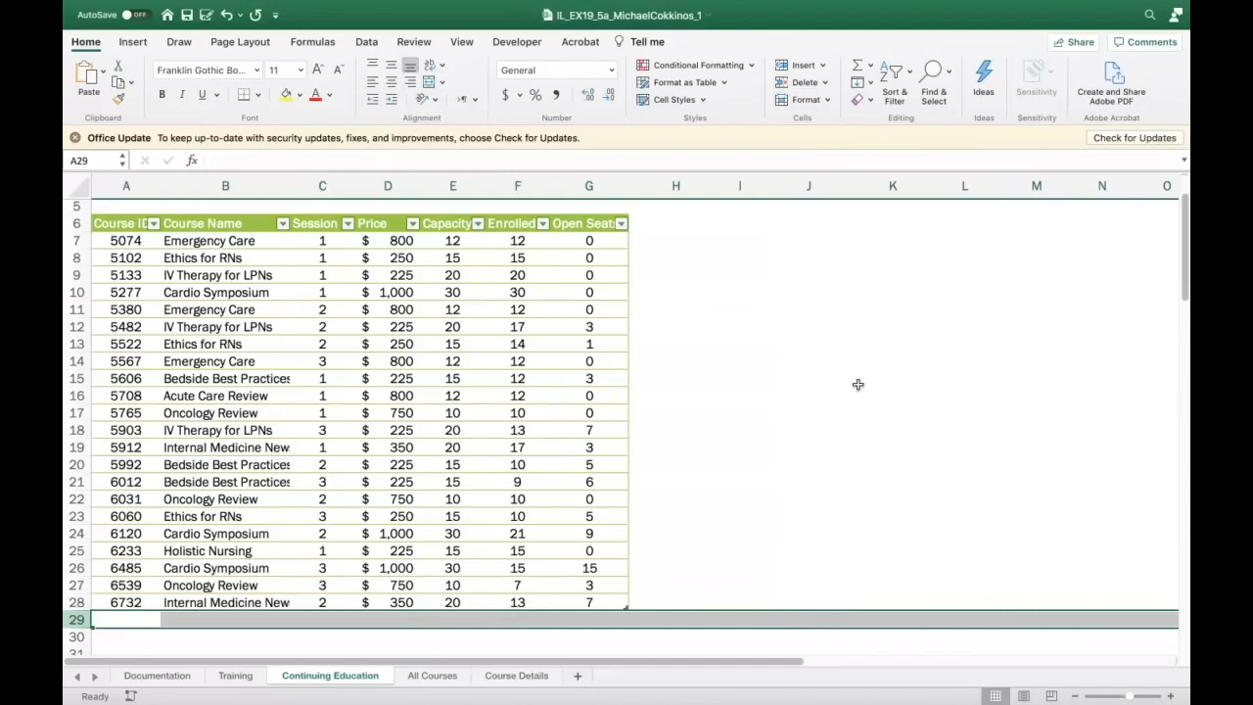
click(226, 15)
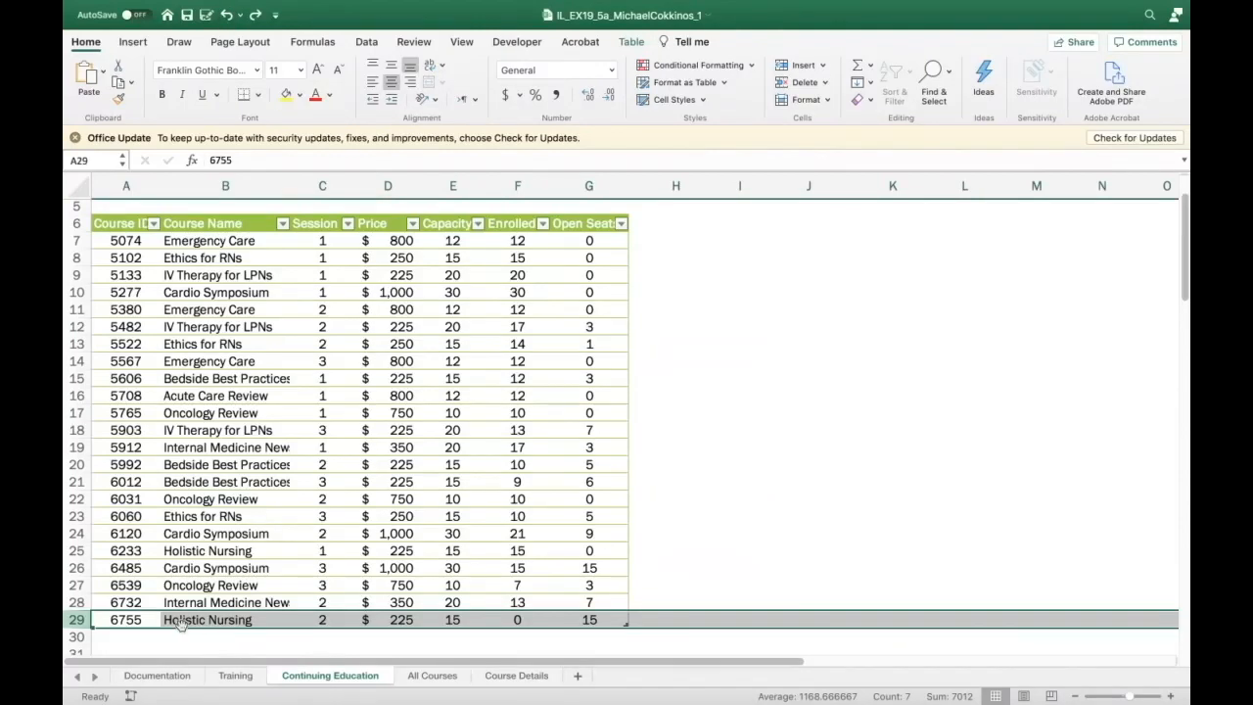
Enter 7779y9 in H29 beside the Courses table, undo the automatic table expansion and clear the cell
click(718, 617)
text(7779y9)
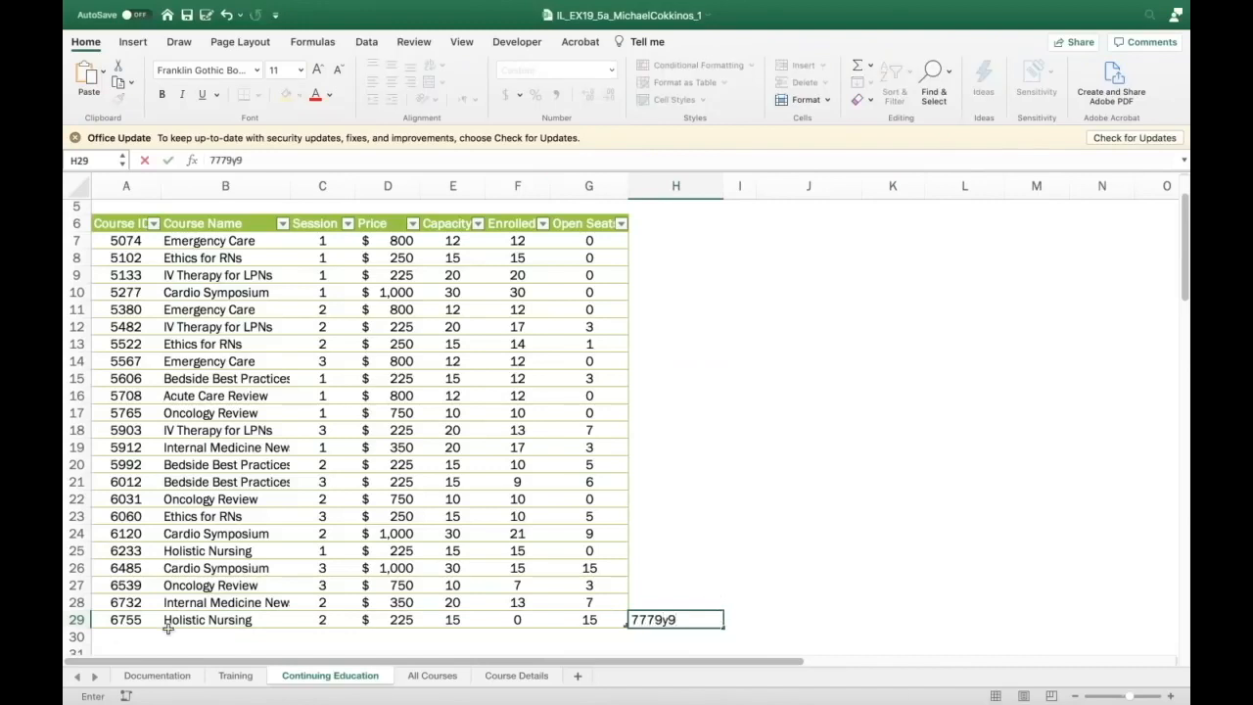
click(77, 620)
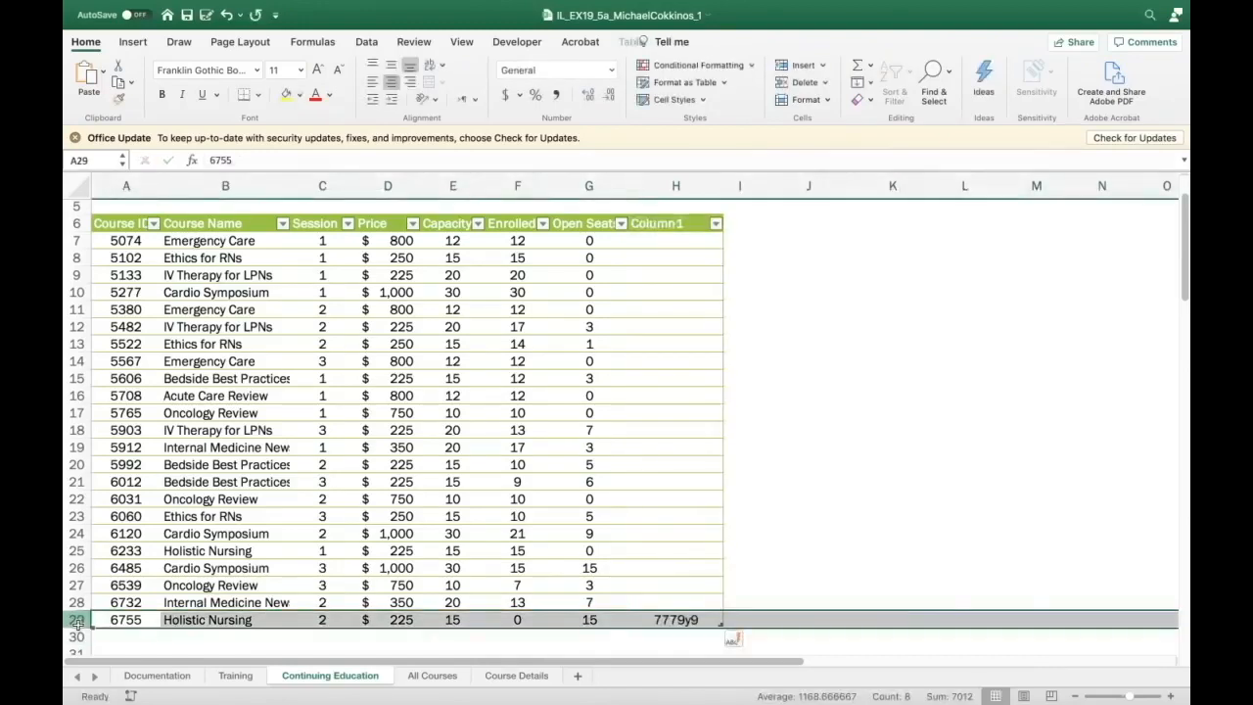
click(226, 15)
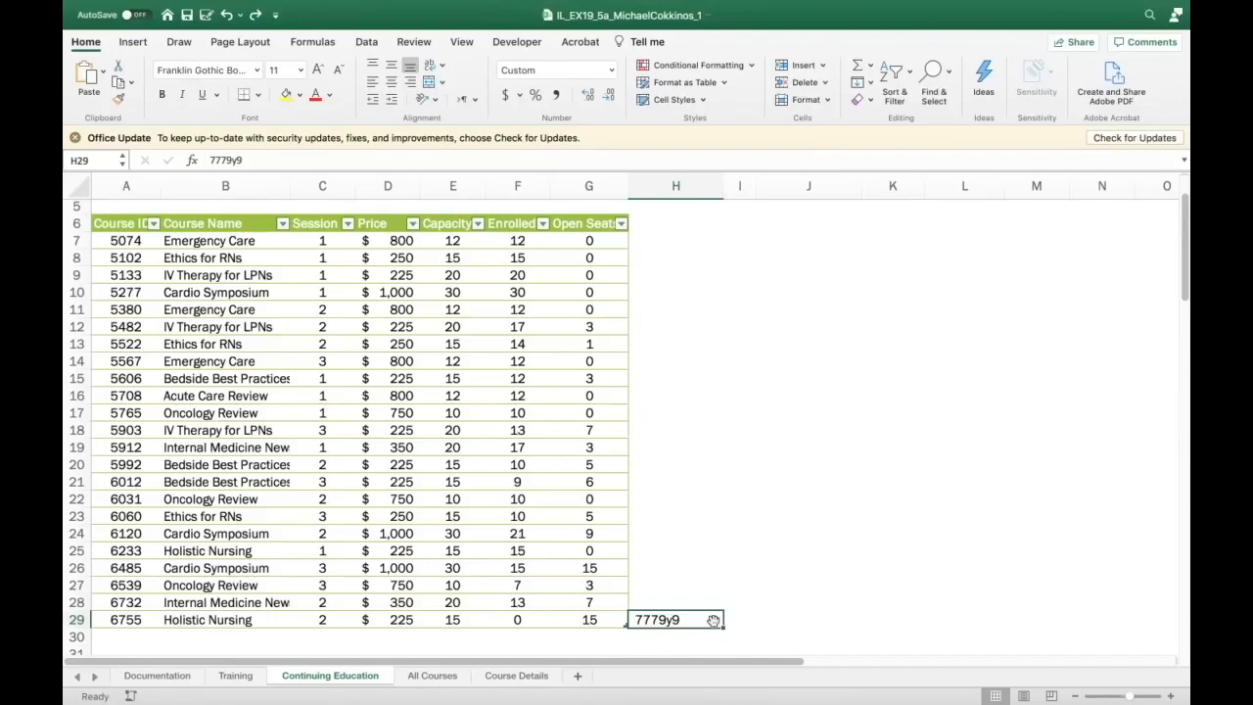
key(Delete)
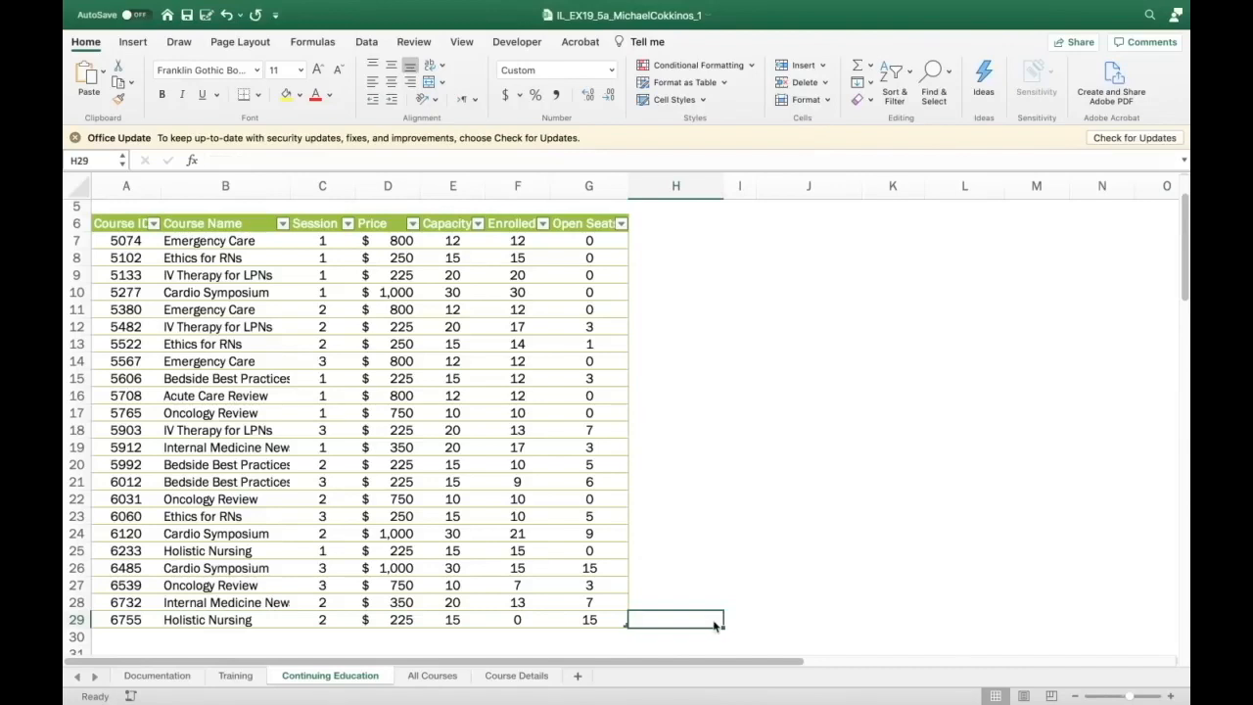
Delete sheet row 29 holding the Holistic Nursing record with Course ID 6755, and deselect the row
click(78, 620)
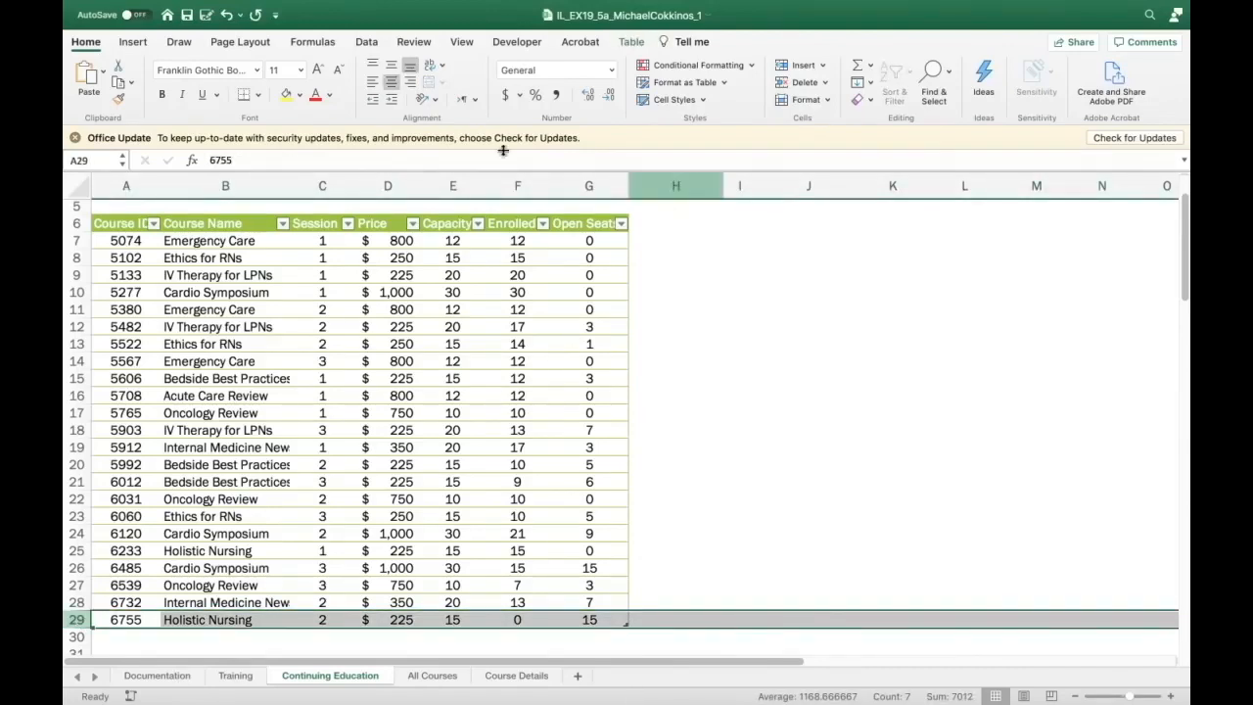
click(85, 41)
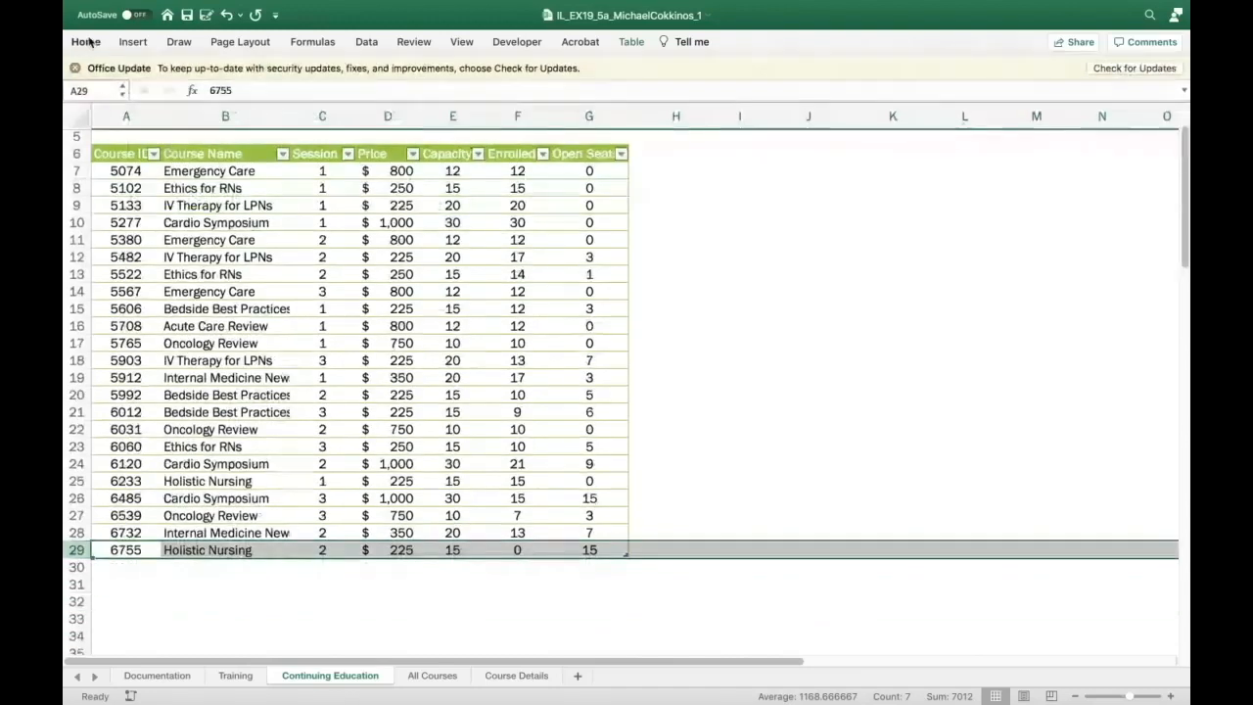
click(85, 41)
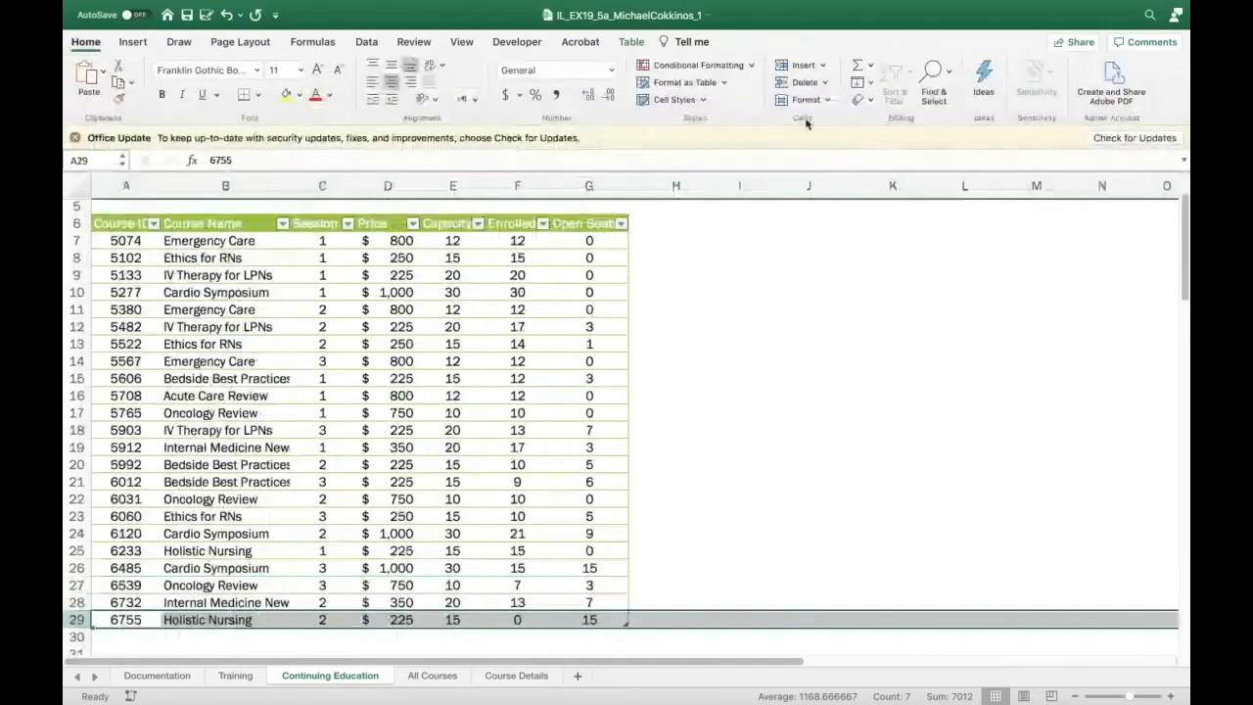
click(824, 83)
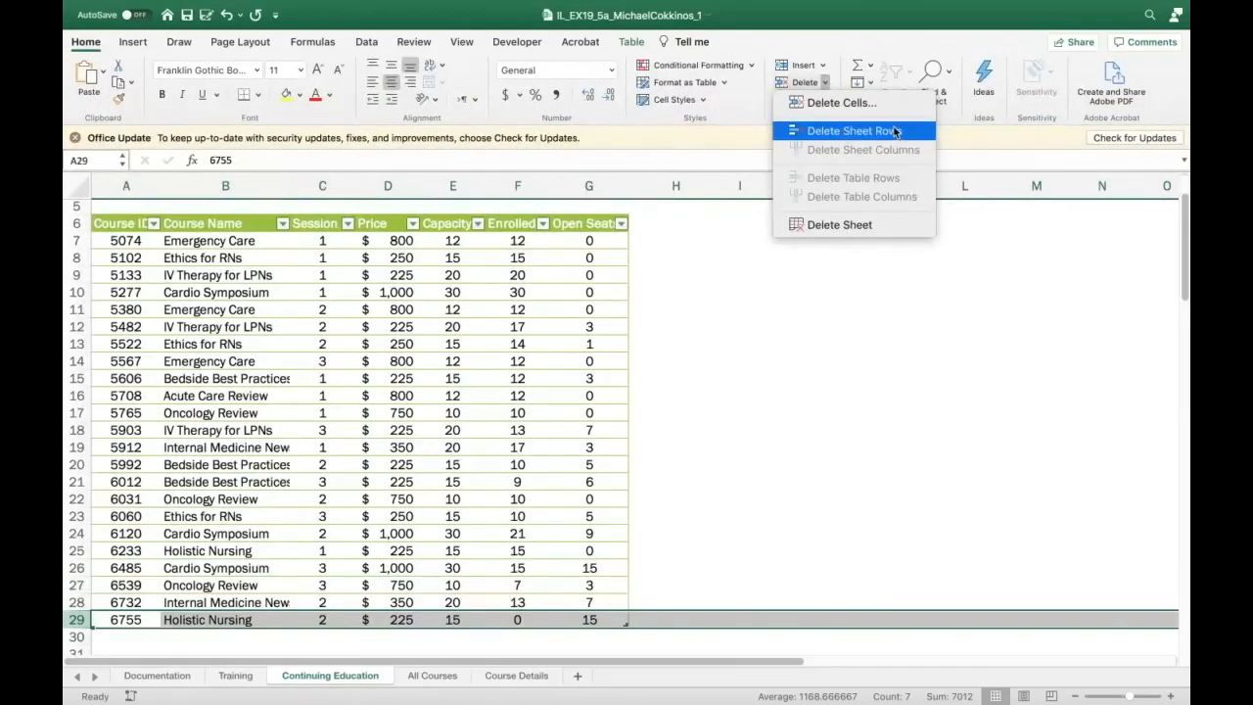
click(898, 131)
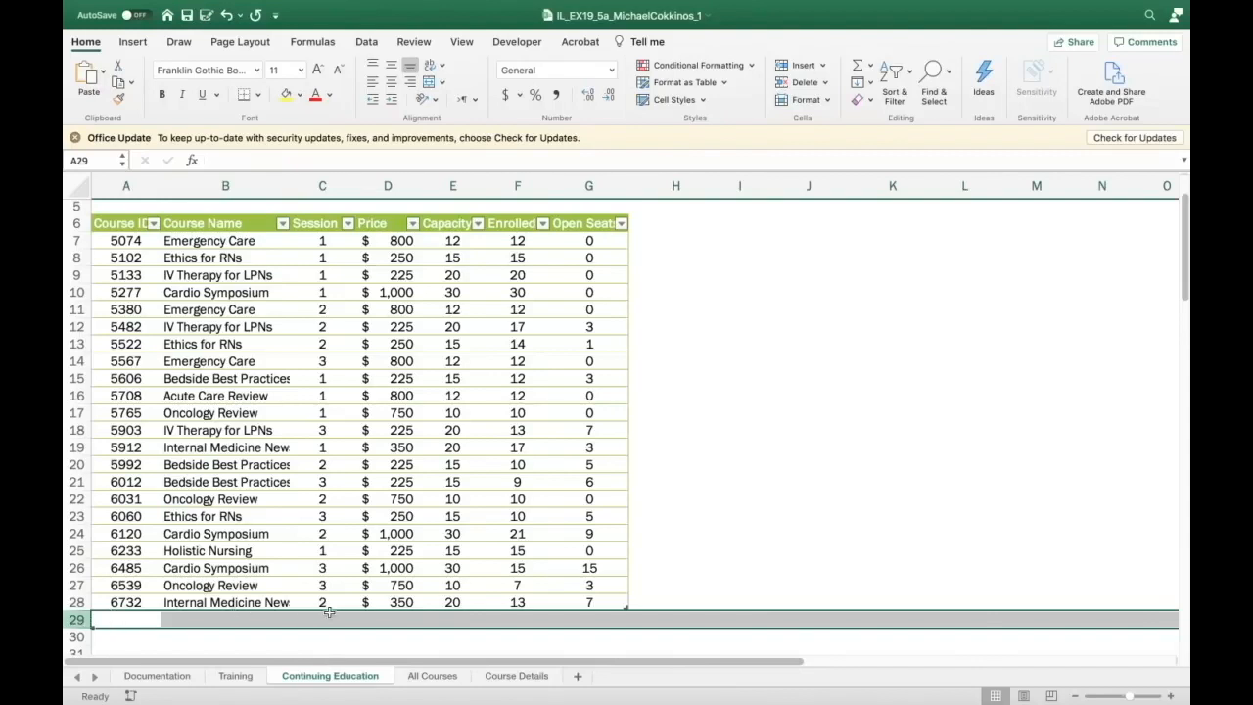
click(735, 513)
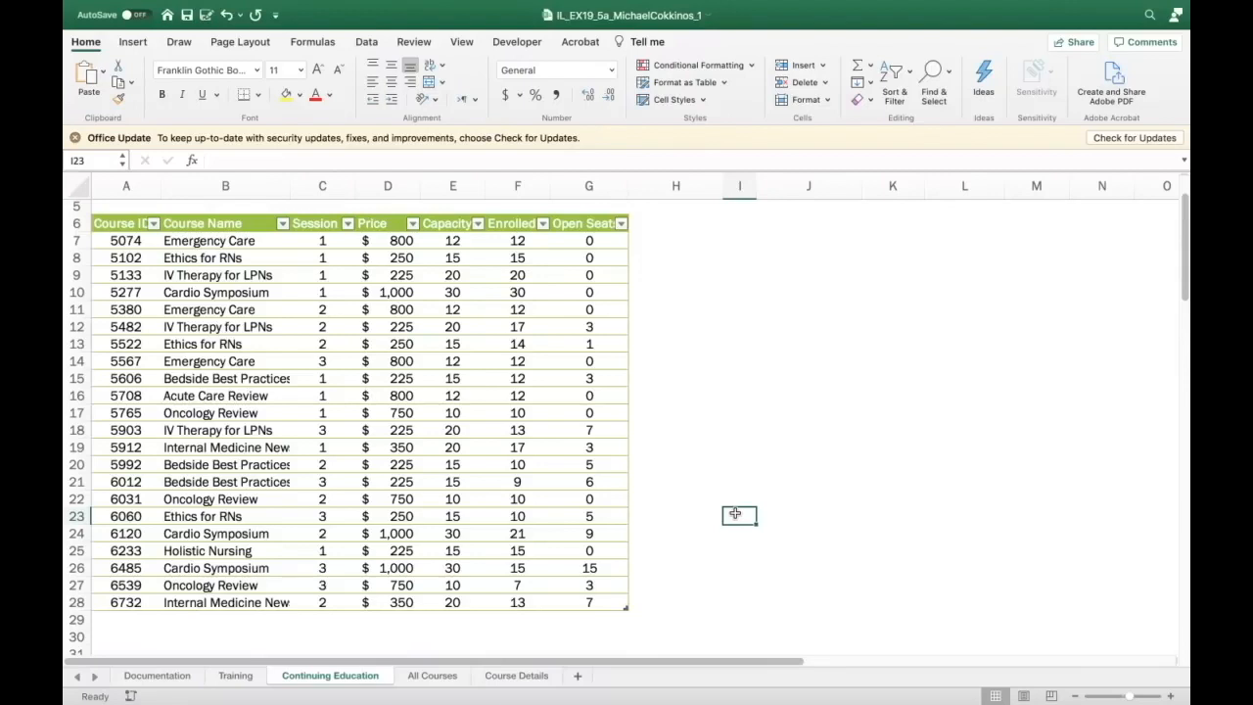
Add a Total Charged column to the Courses table by entering that header in H6
click(642, 225)
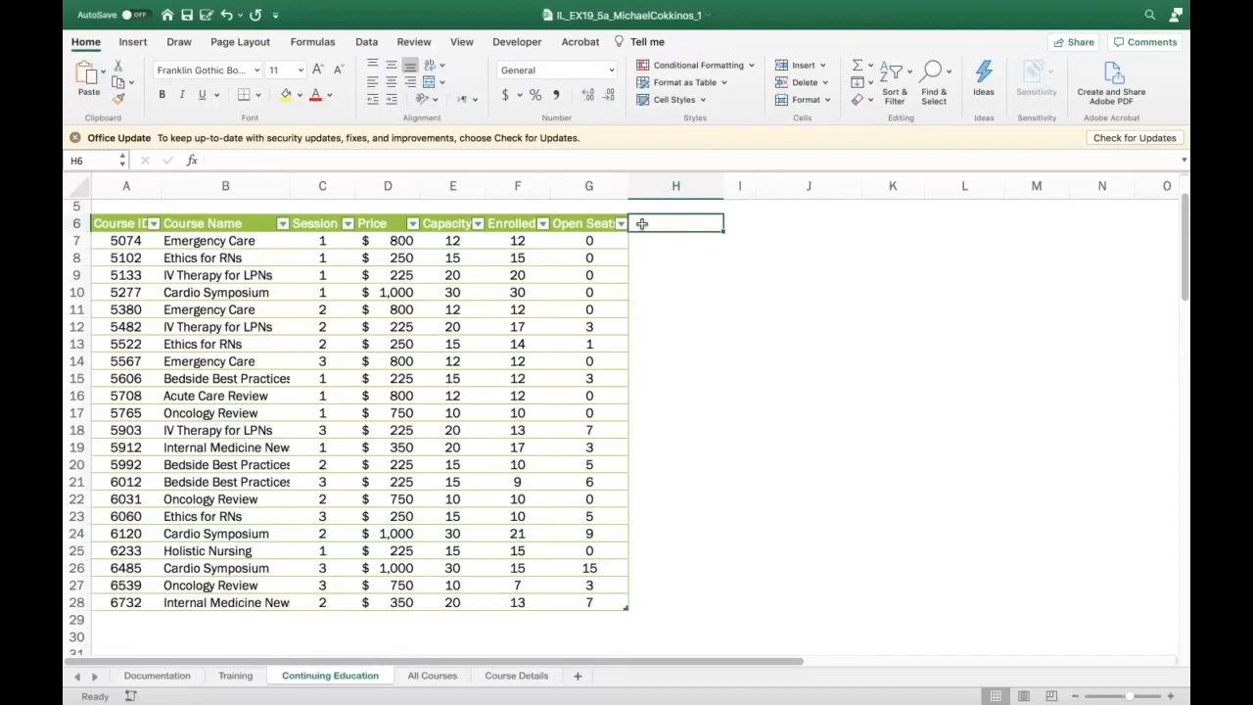
text(To)
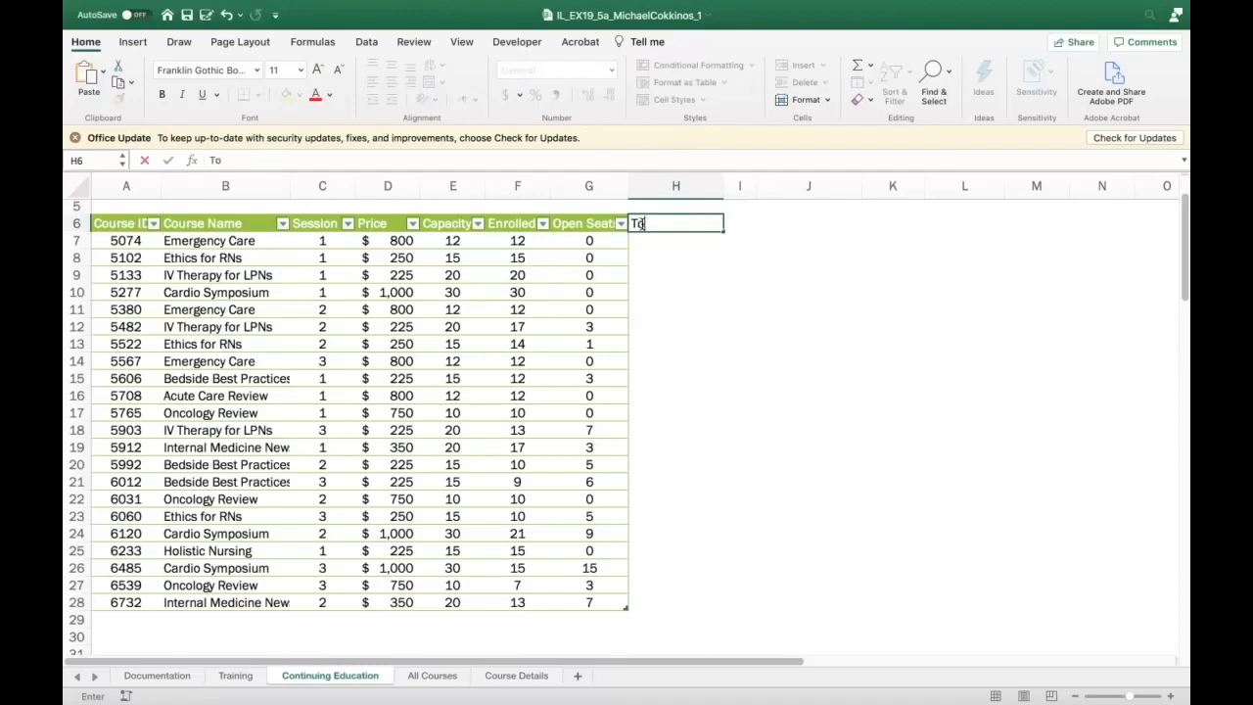
text(tal Charged)
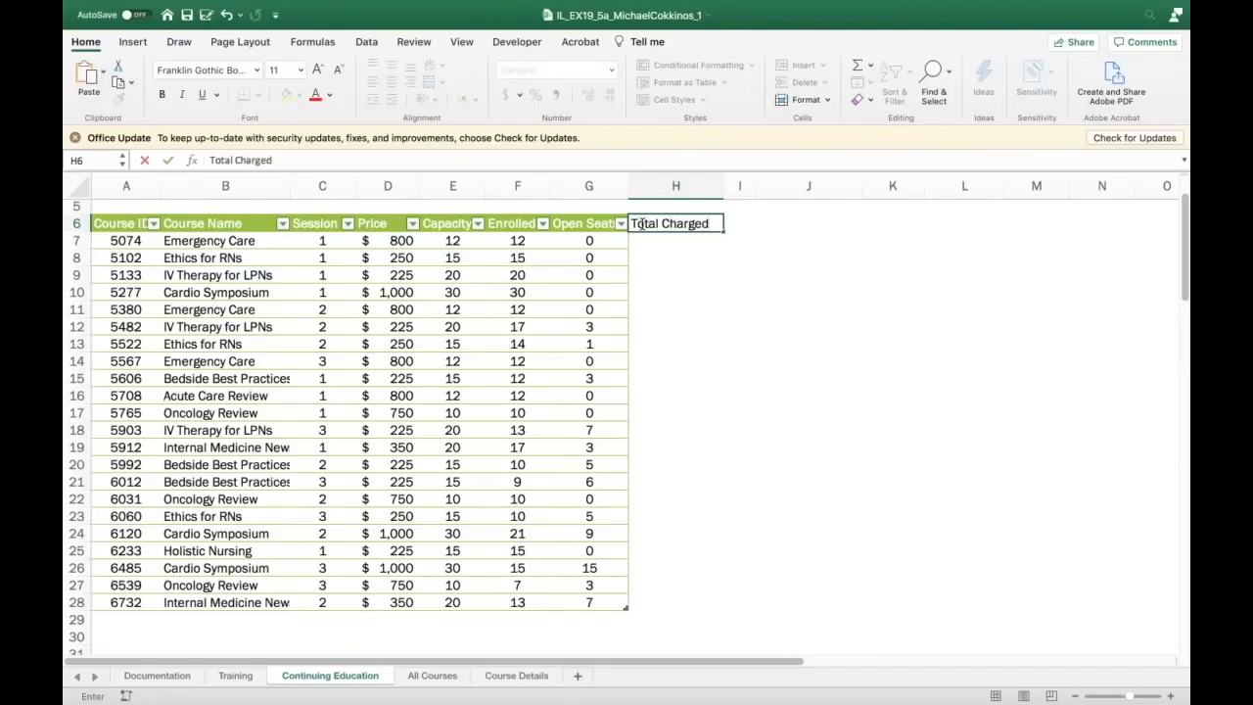
key(Return)
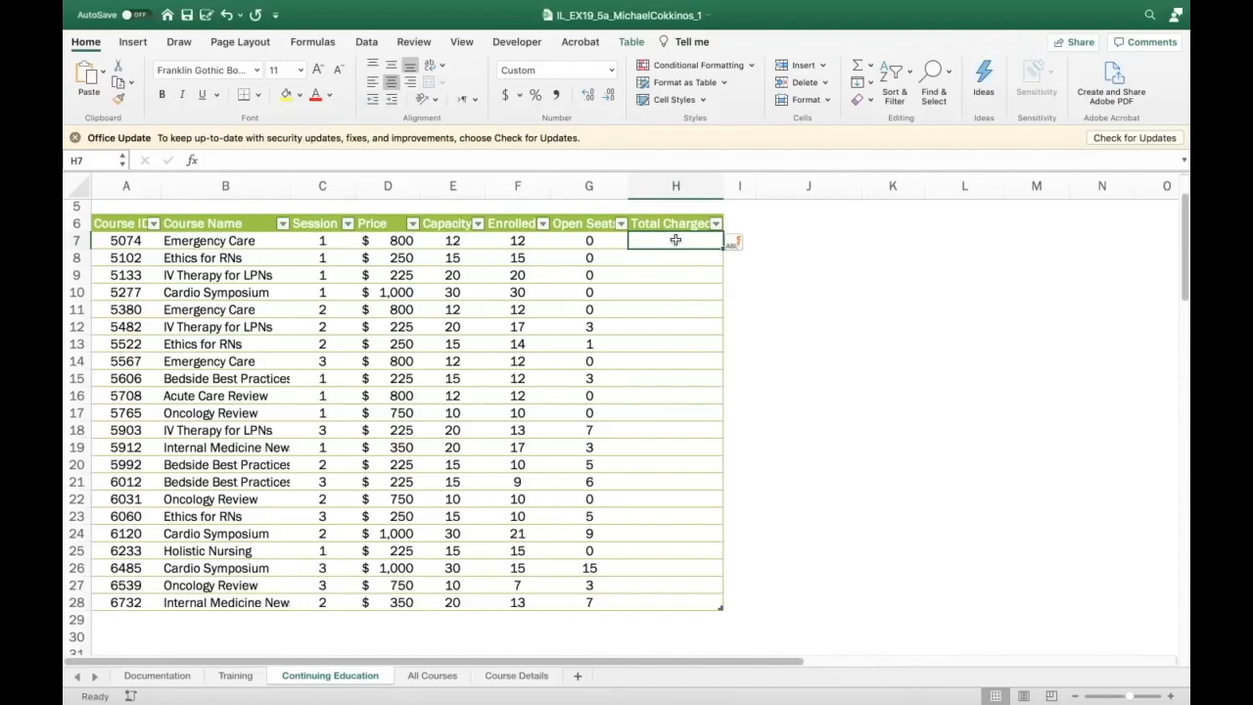
Try to enter a formula in H7 that multiplies the Price header reference by the Enrolled header reference
text(=)
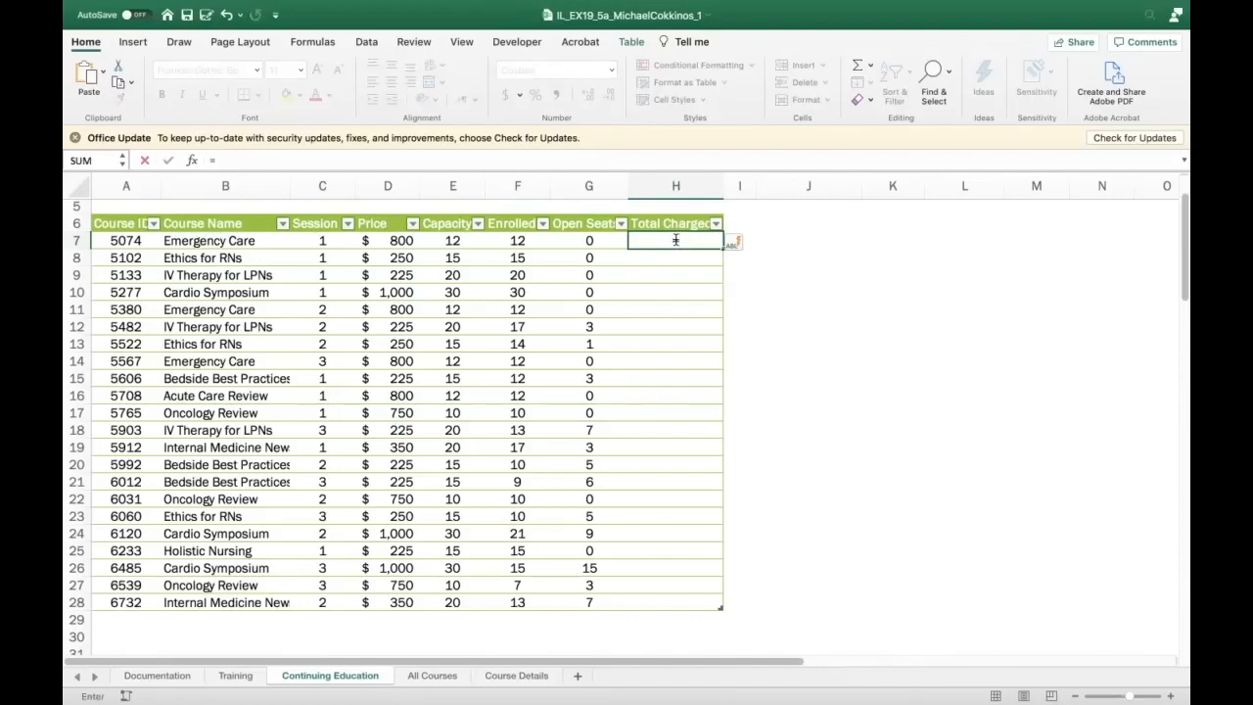
click(675, 239)
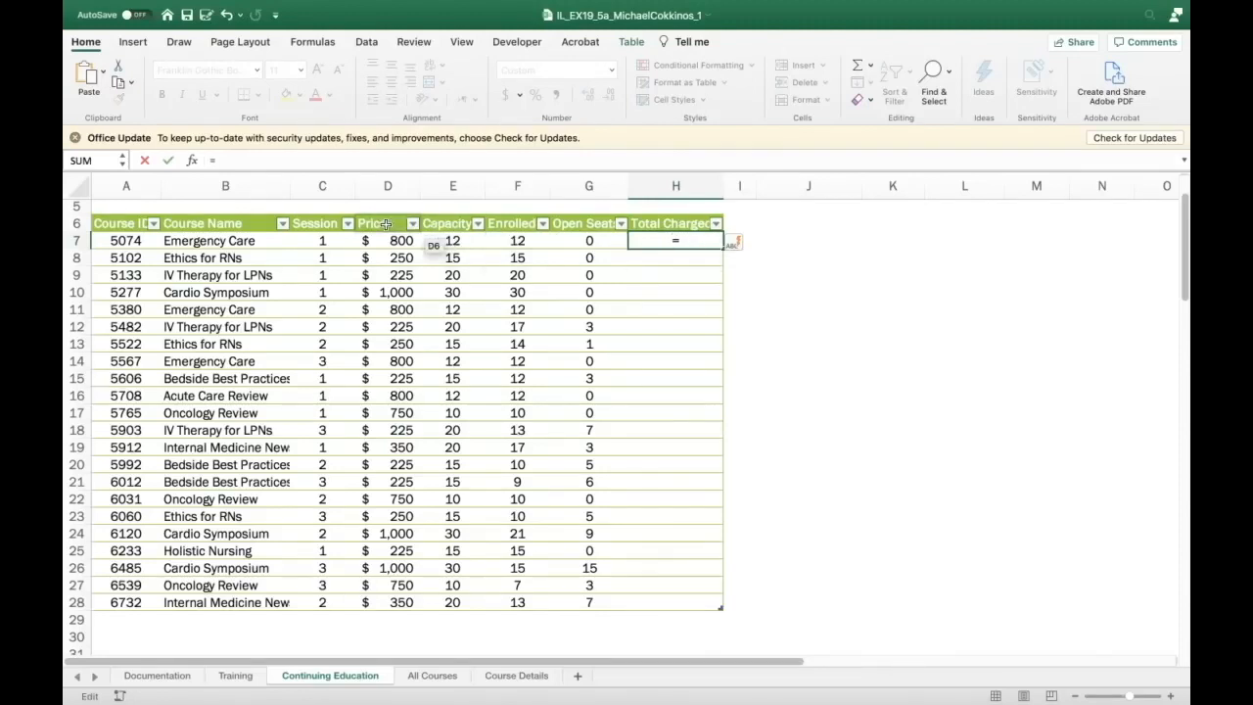
click(386, 224)
text(=)
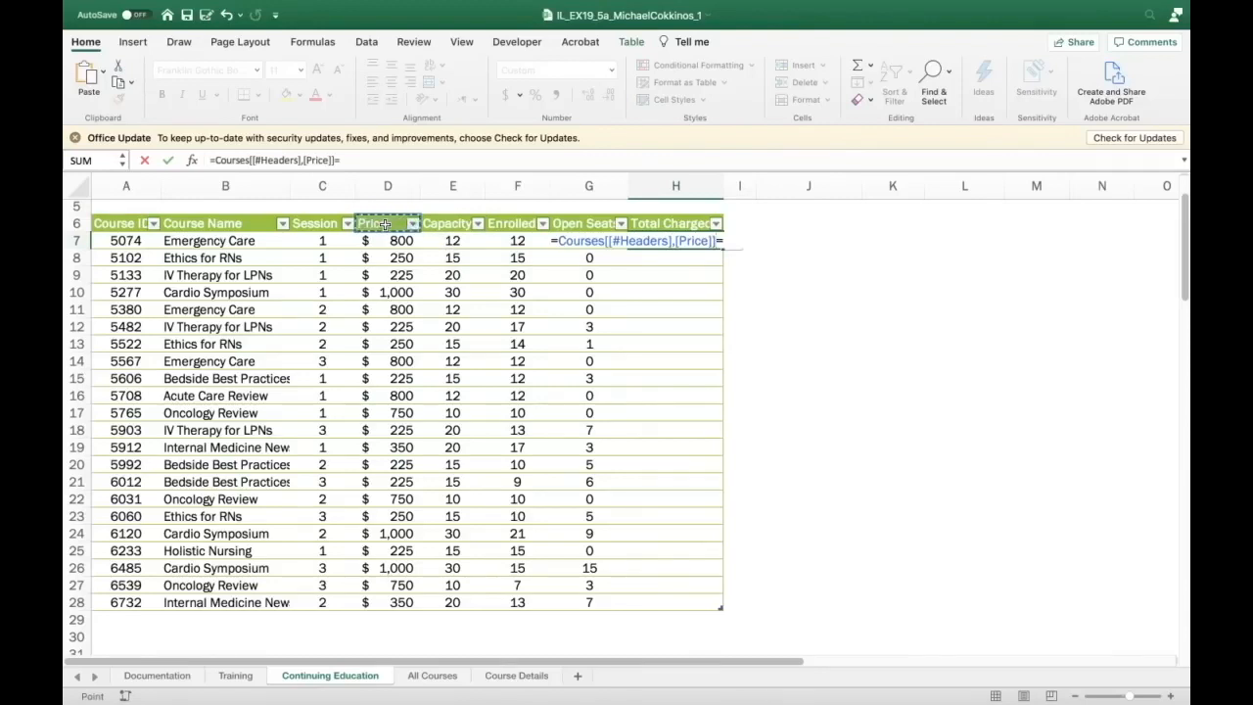
text(*)
click(504, 223)
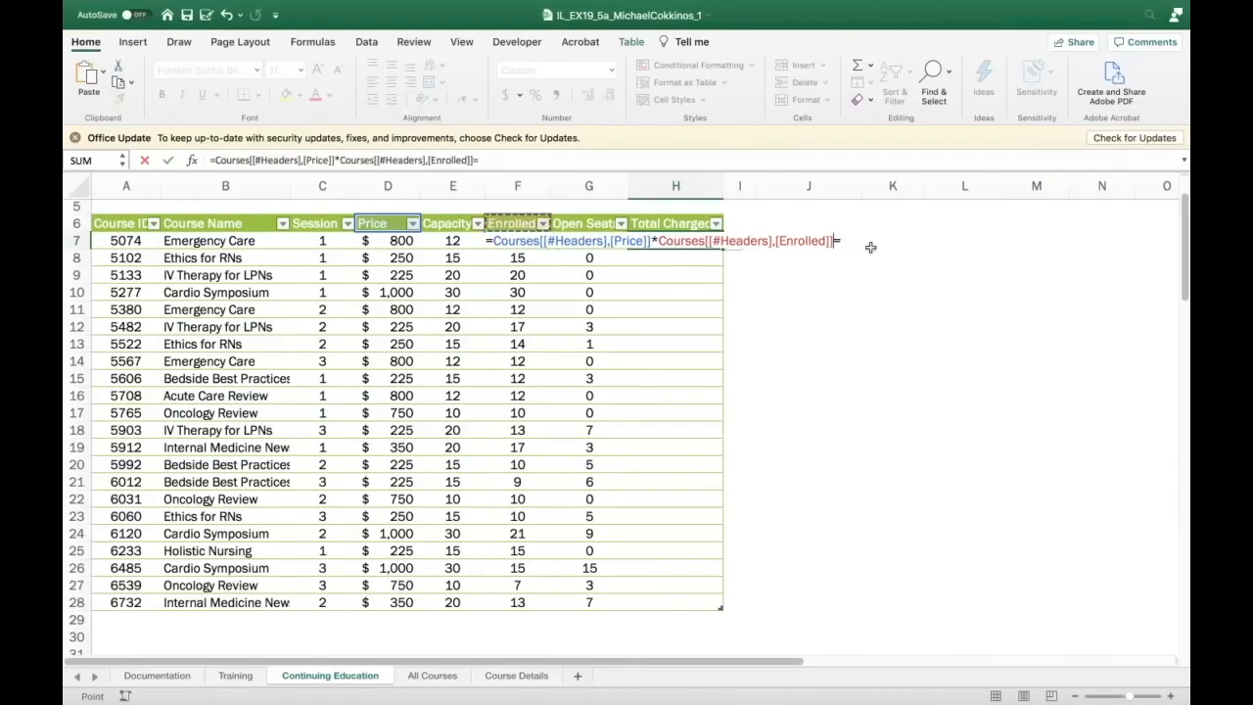
click(167, 161)
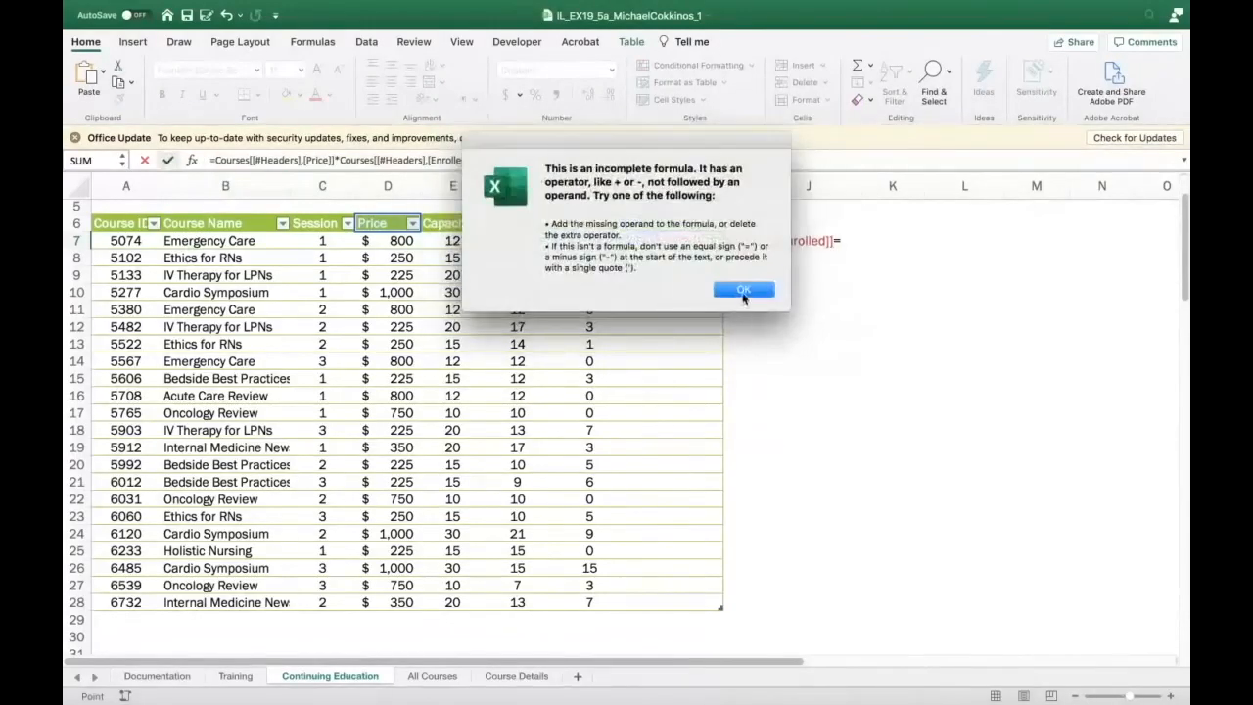
click(744, 290)
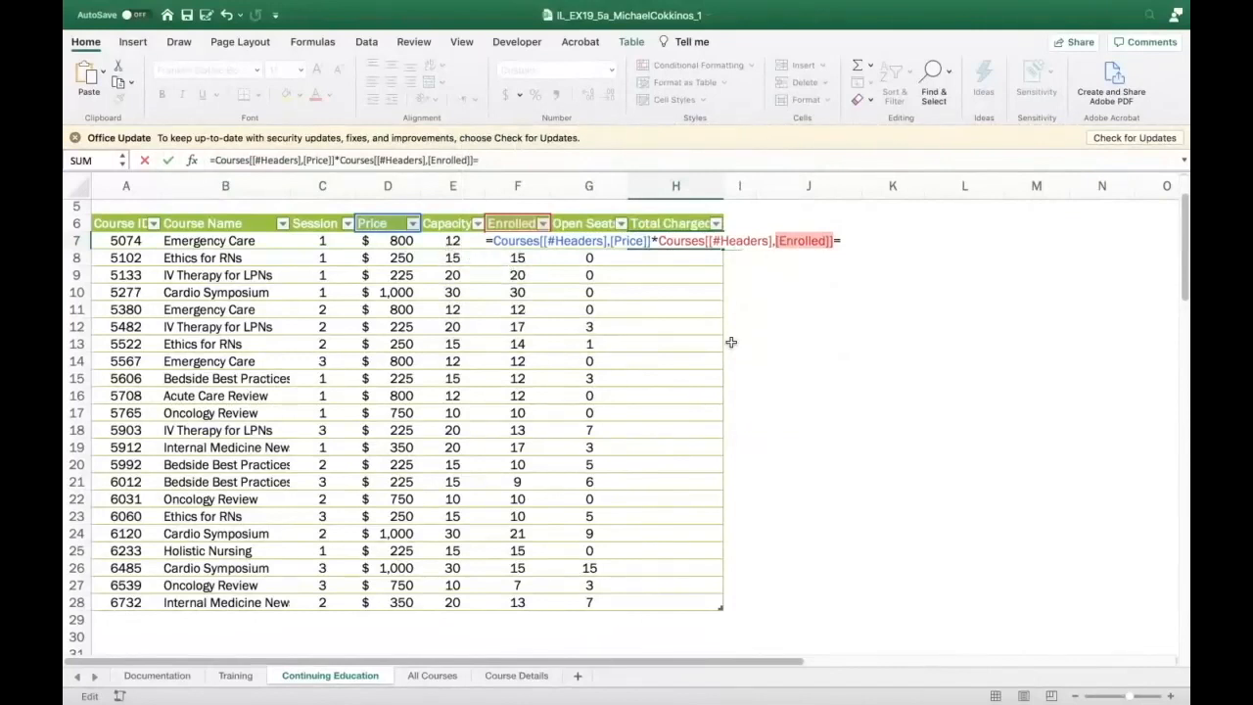
Erase the header-based formula from H7 back to the equals sign
click(226, 15)
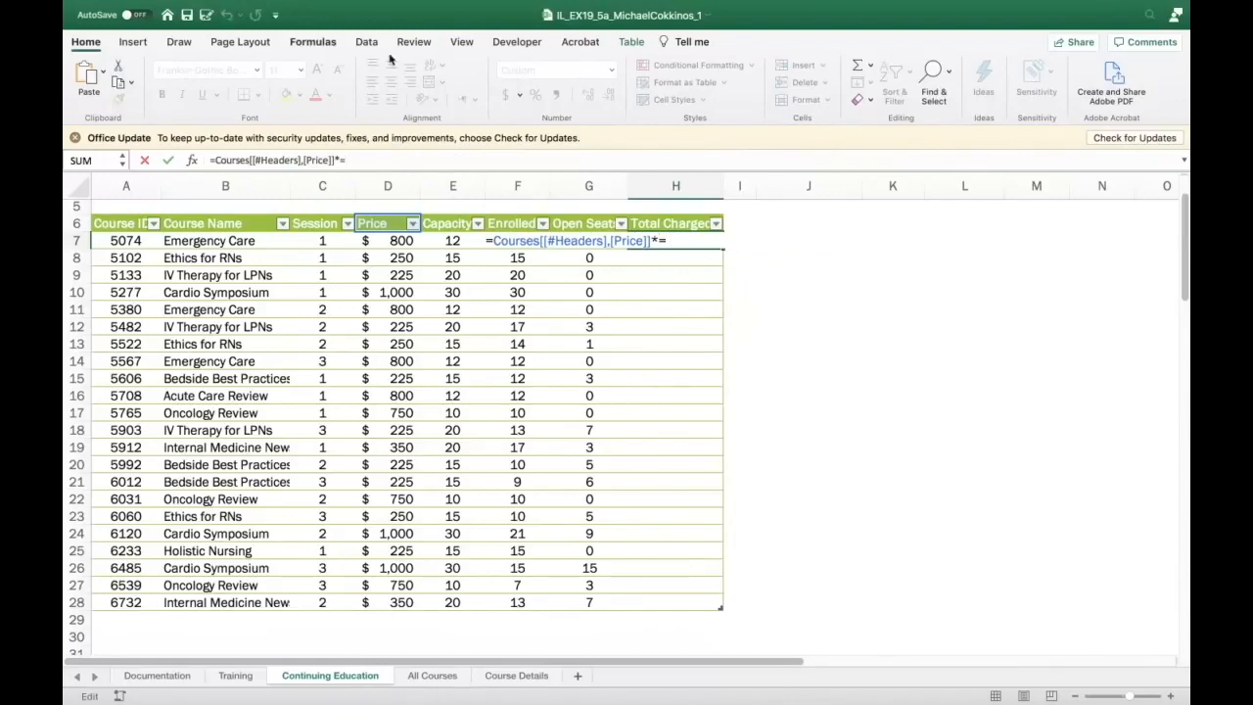
click(774, 277)
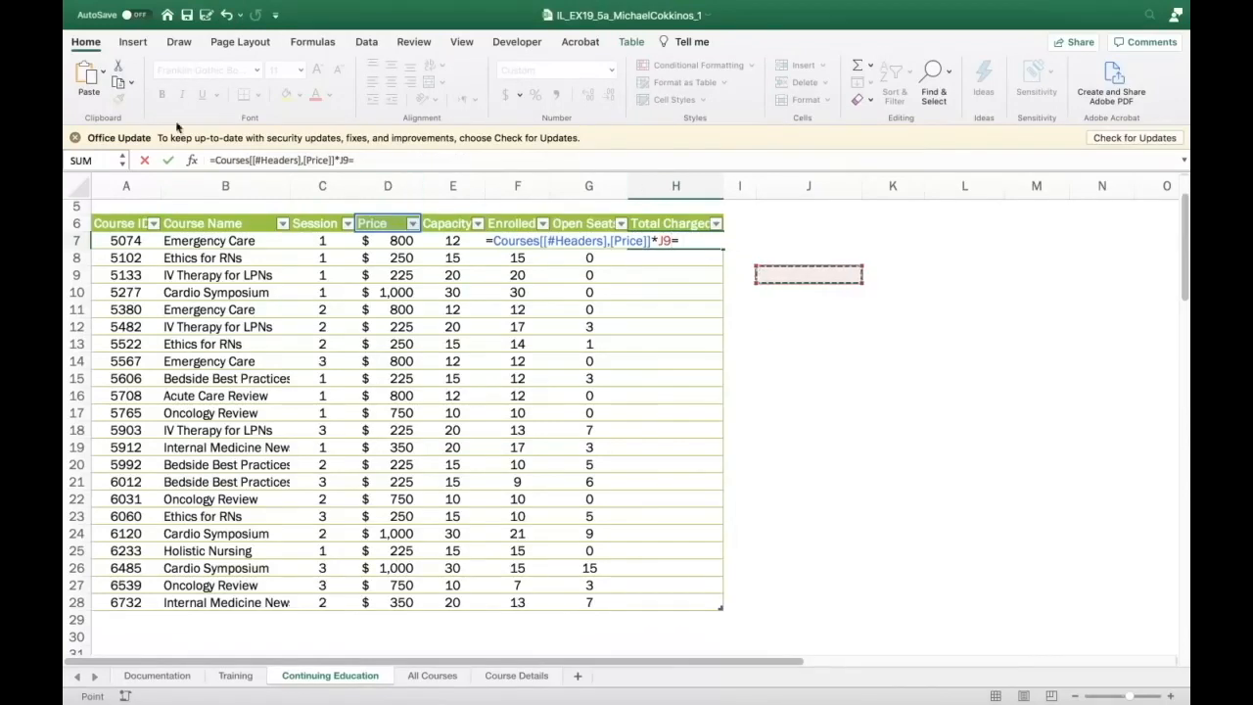
click(676, 240)
double_click(675, 240)
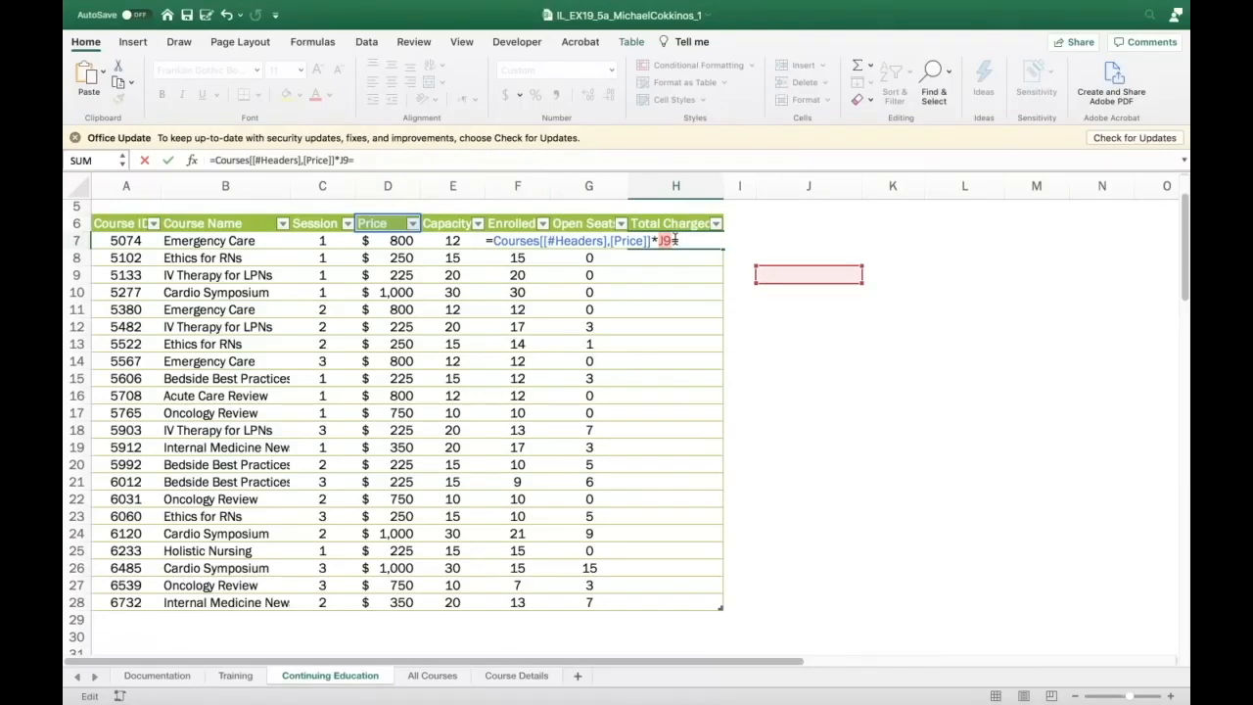
right_click(675, 239)
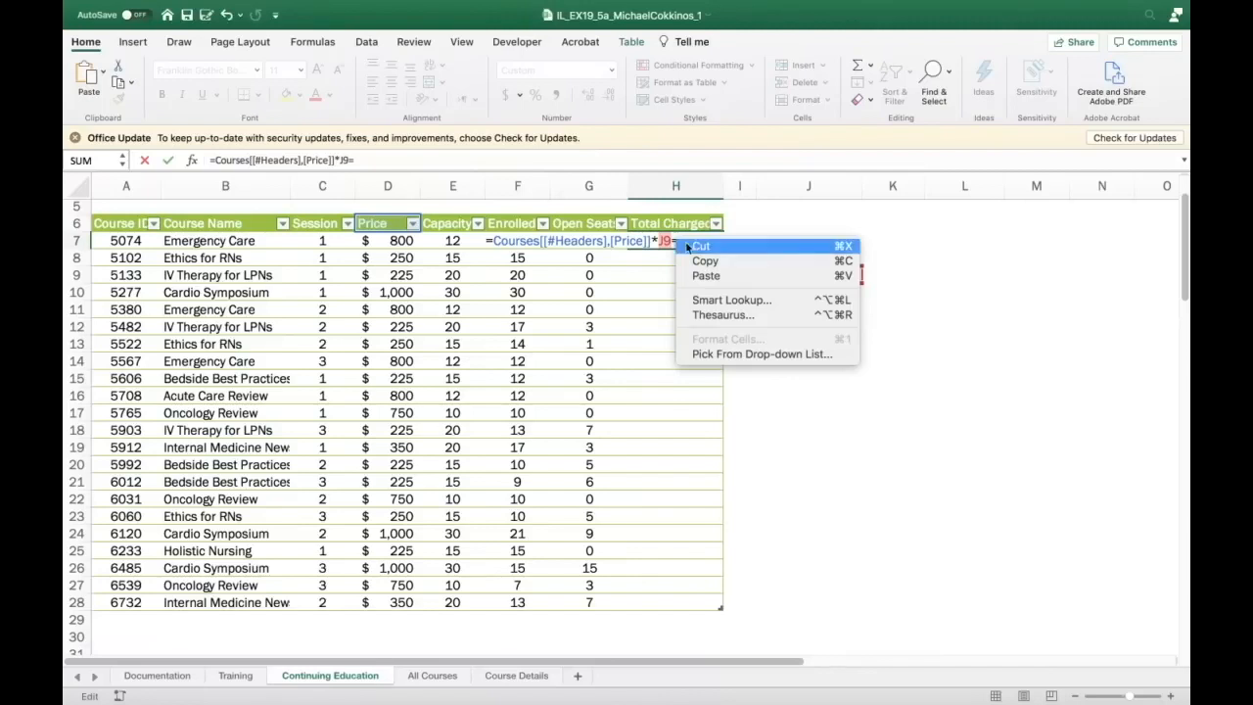
click(691, 247)
key(BackSpace)
key(BackSpace)
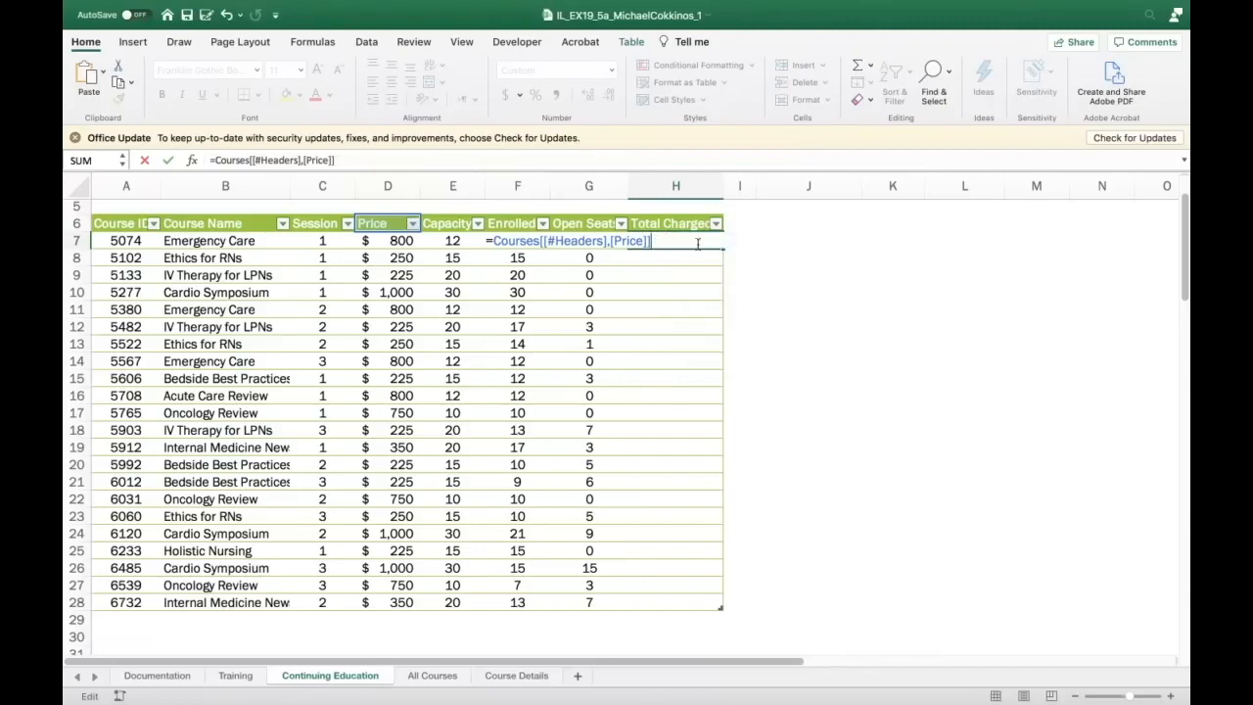
click(519, 159)
key(BackSpace)
key(BackSpace)
key(BackSpace)
key(BackSpace)
key(BackSpace)
key(BackSpace)
key(BackSpace)
key(BackSpace)
key(BackSpace)
key(BackSpace)
key(BackSpace)
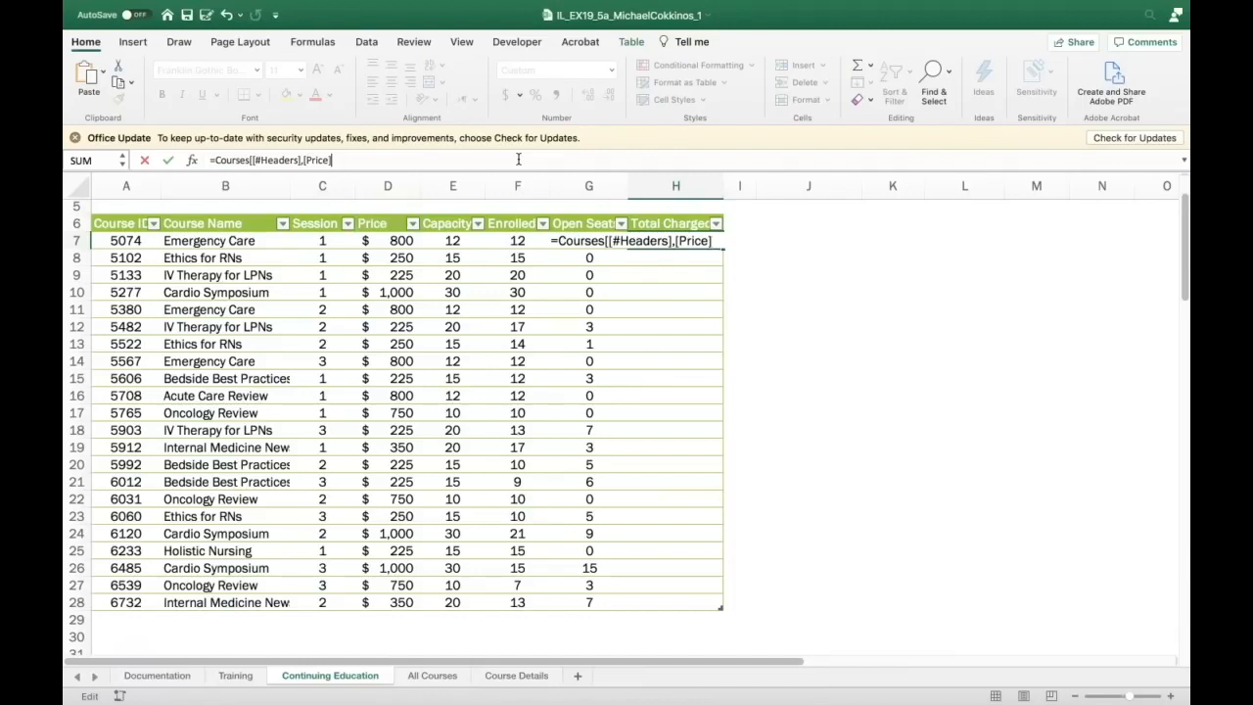
key(BackSpace)
key(BackSpace)
key(BackSpace)
key(BackSpace)
key(BackSpace)
key(BackSpace)
key(BackSpace)
key(BackSpace)
key(BackSpace)
key(BackSpace)
key(BackSpace)
key(BackSpace)
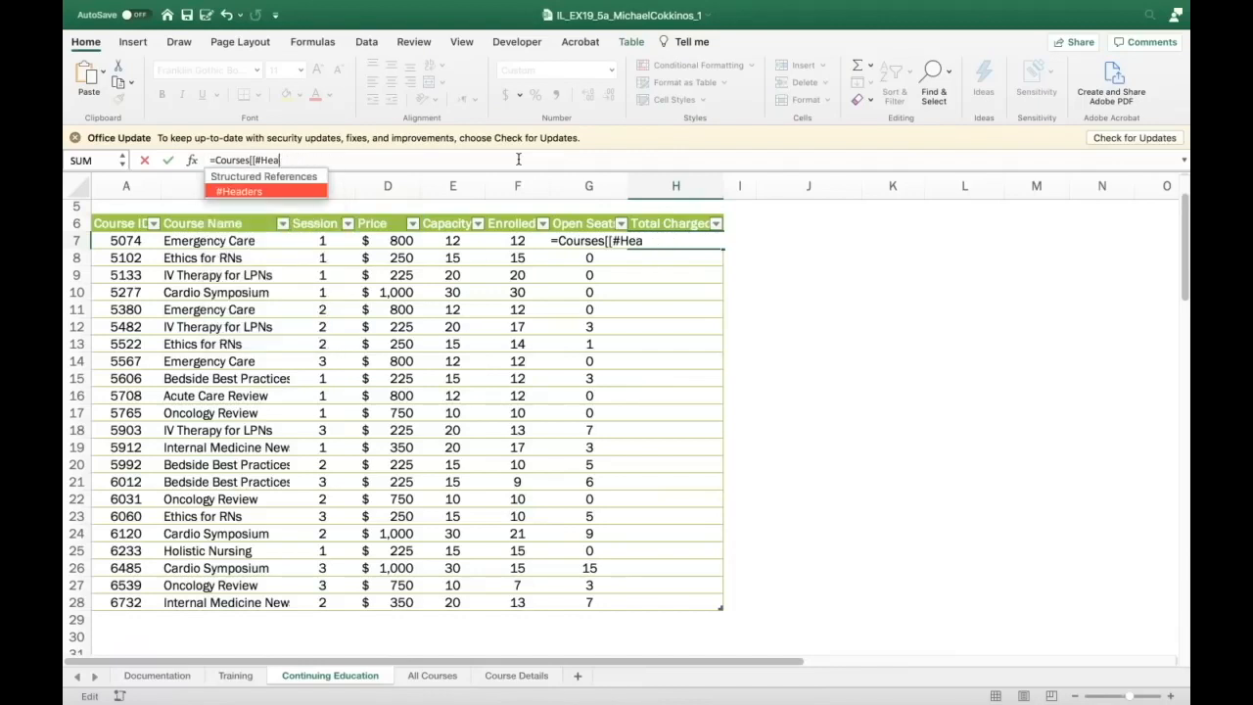
key(BackSpace)
key(BackSpace)
key(BackSpace)
key(BackSpace)
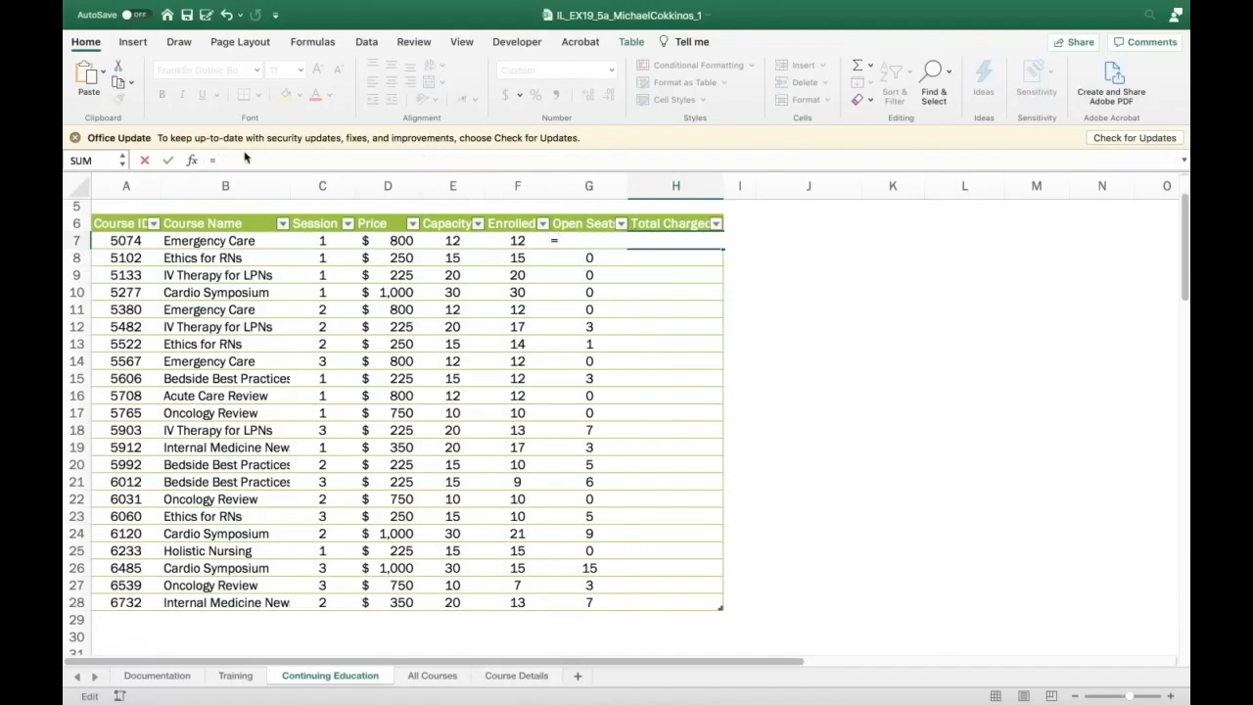
text(p)
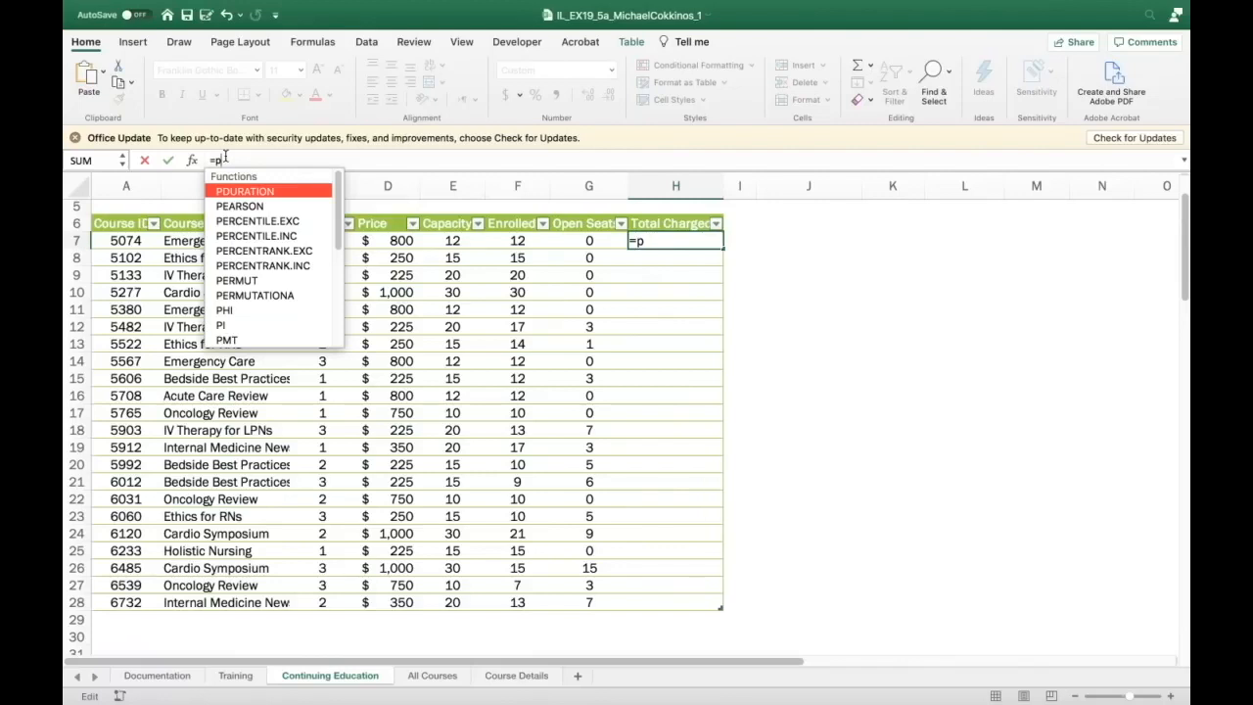
key(BackSpace)
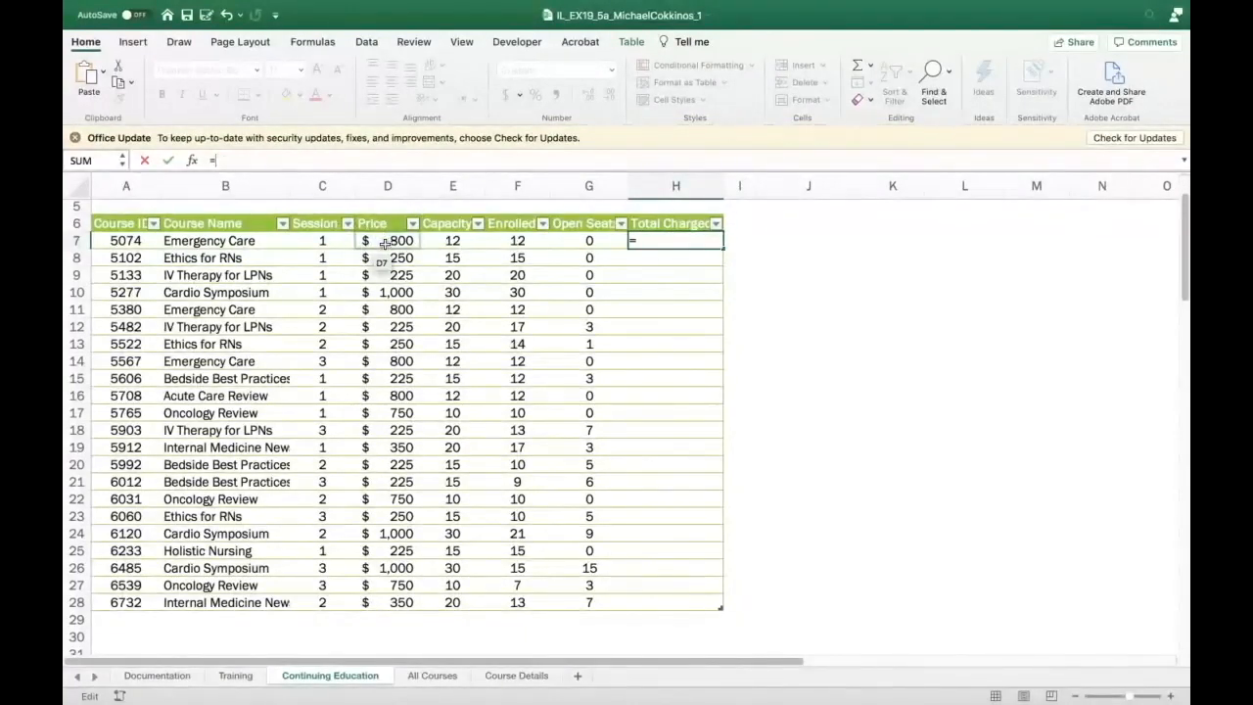
click(385, 243)
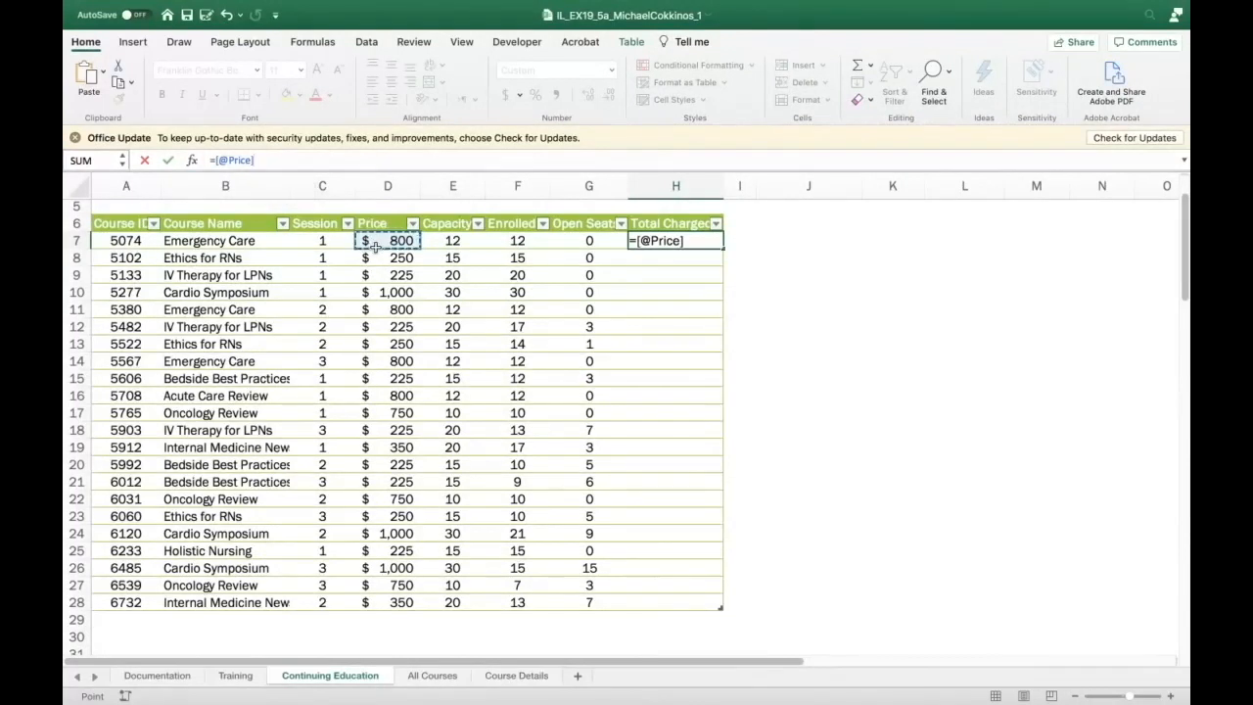
text(*)
click(515, 240)
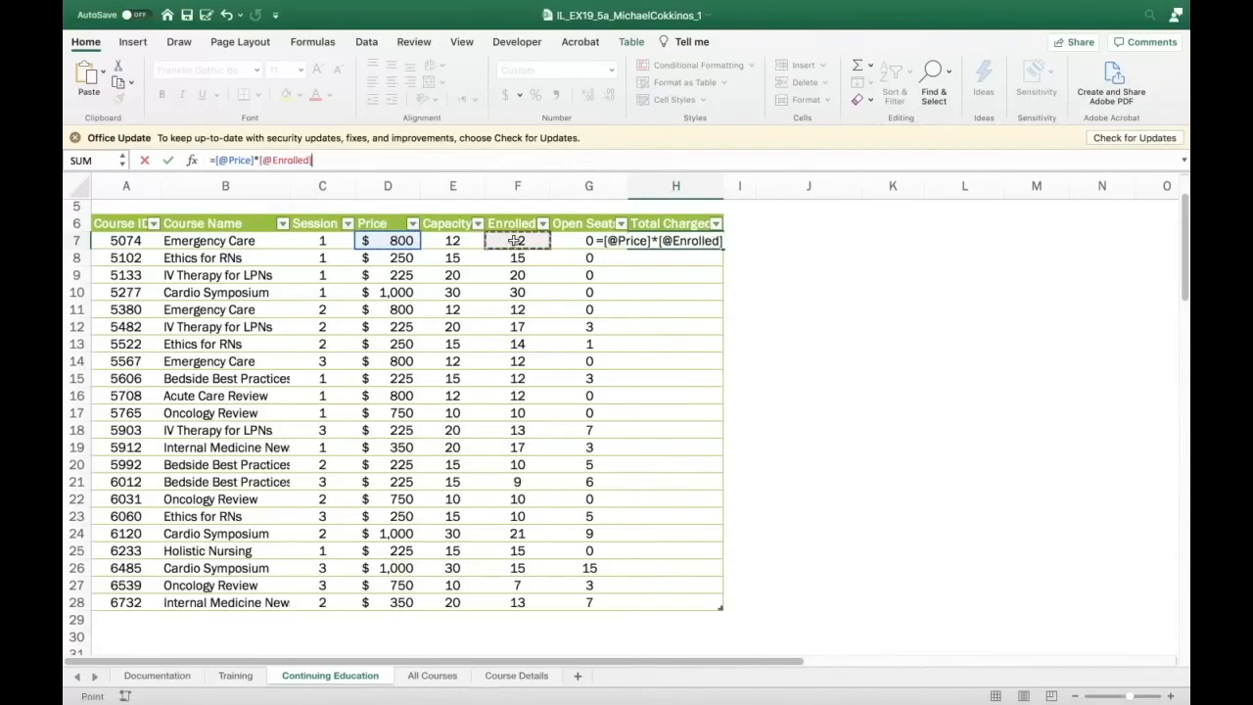
click(168, 161)
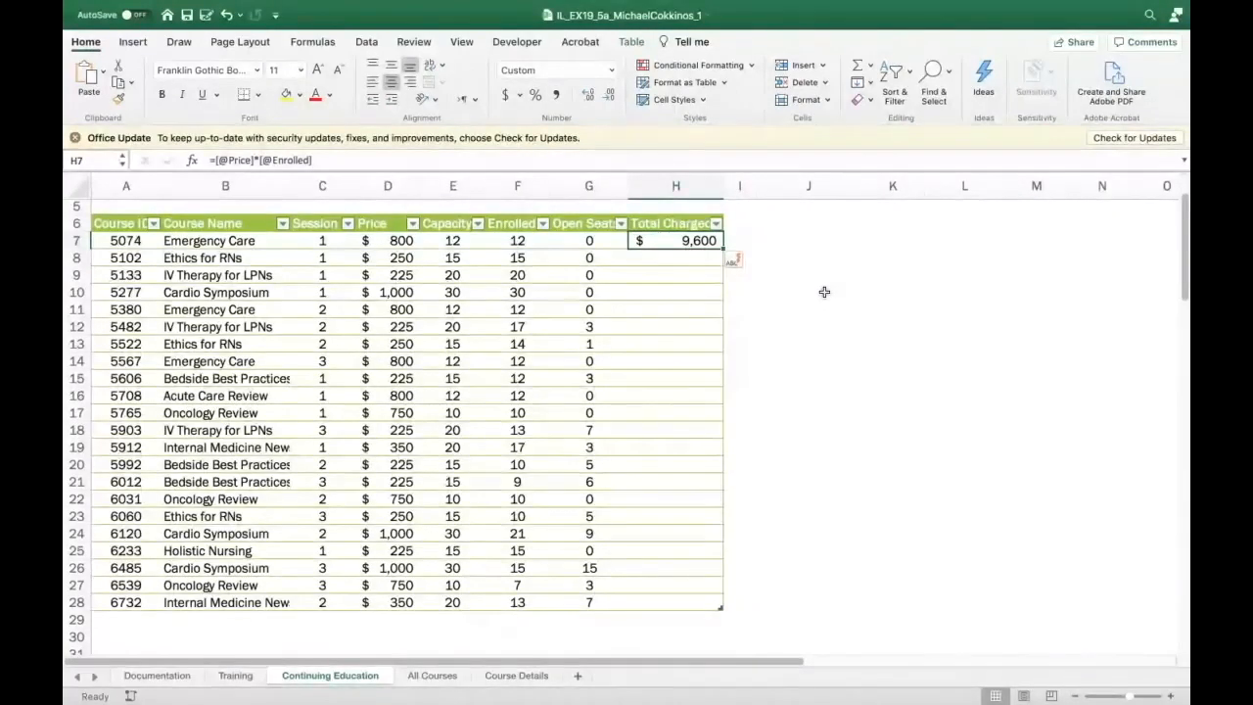
drag(723, 250, 723, 609)
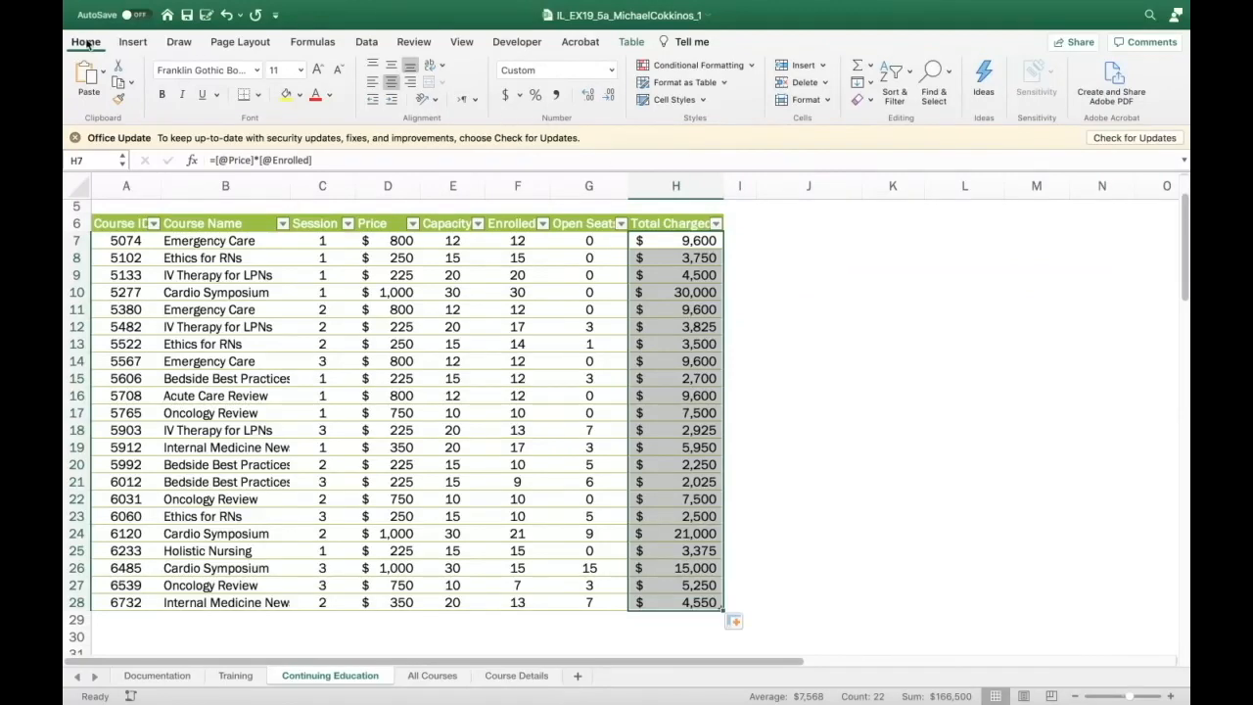
Format the Total Charged values in H7:H28 as Accounting with no decimal places
click(611, 71)
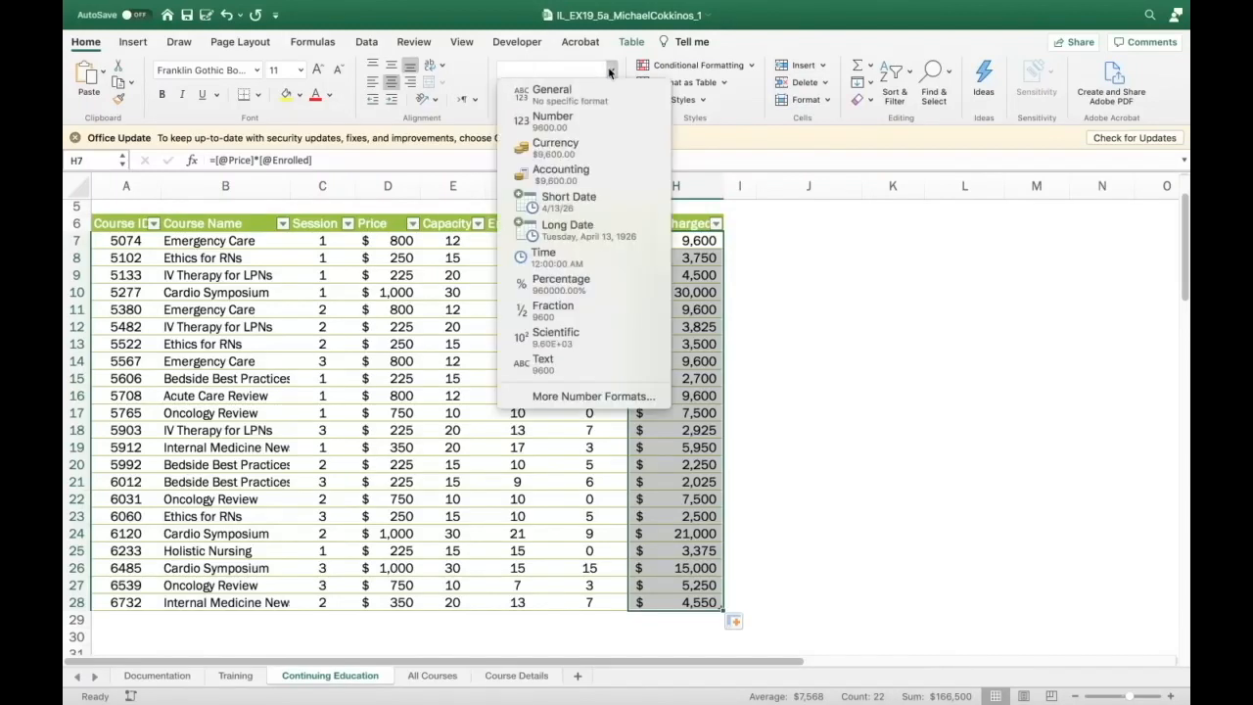
click(579, 173)
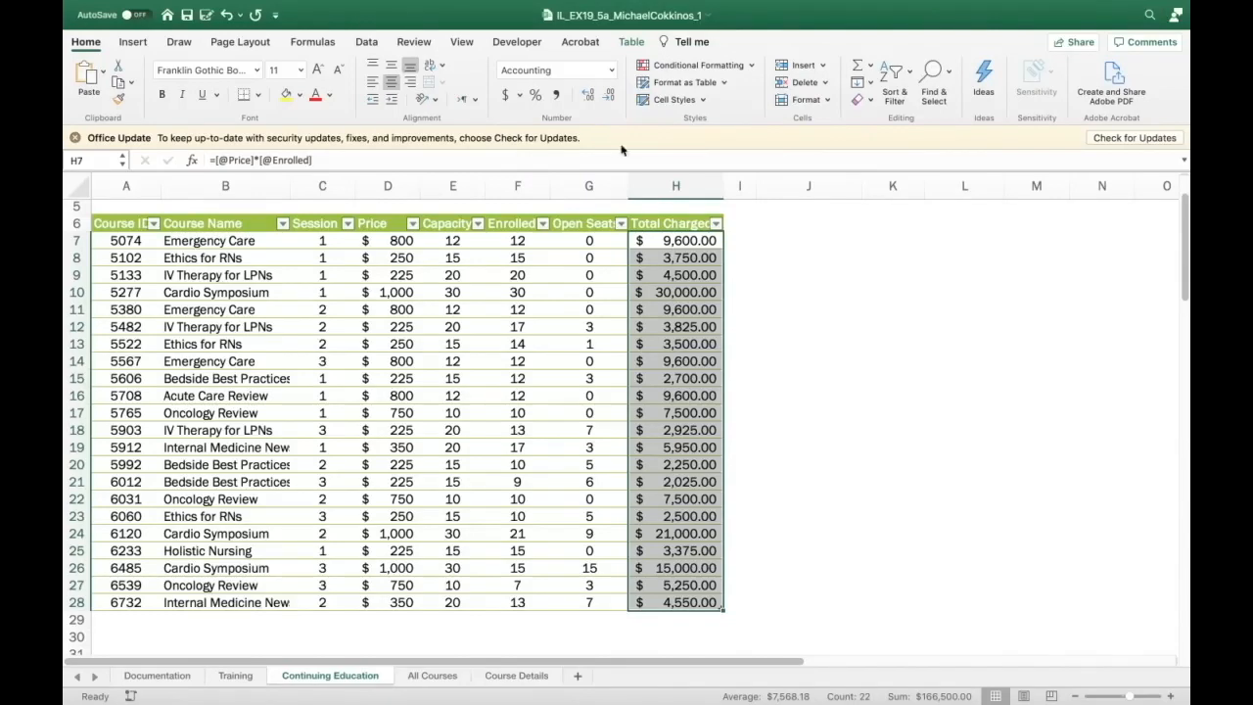
click(612, 99)
click(611, 98)
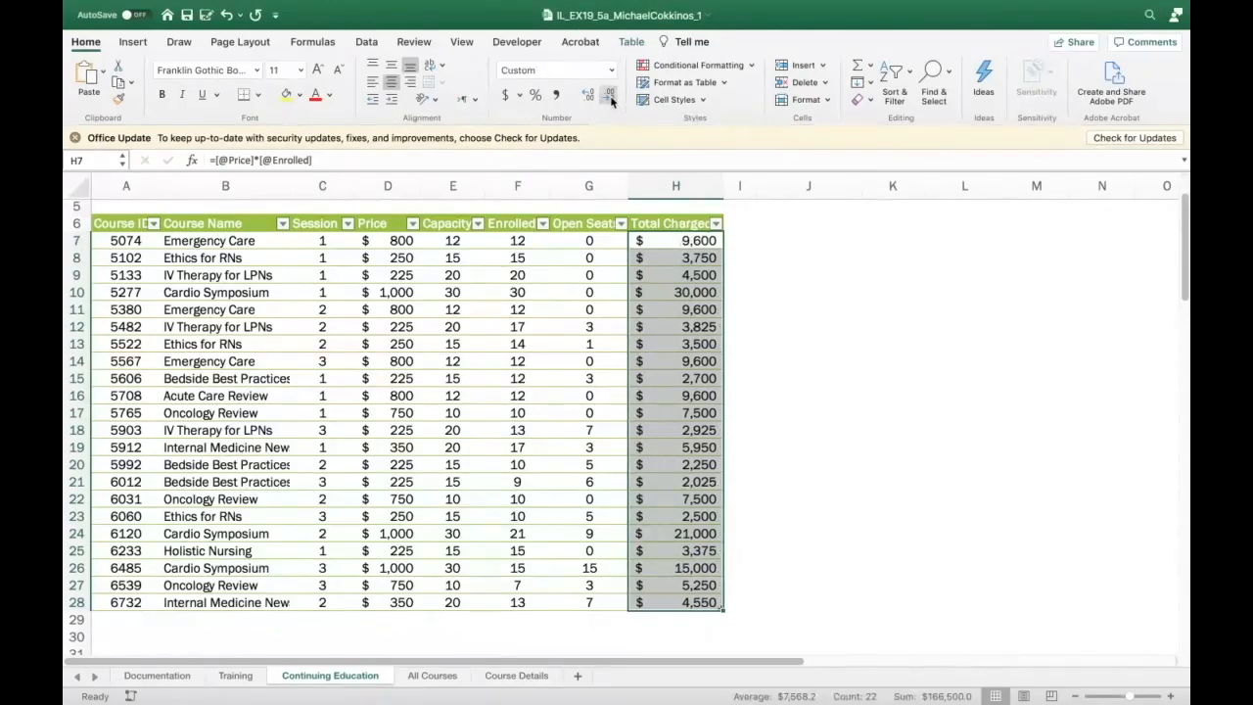
Apply the Accounting number format to the empty cell K9 outside the table
click(894, 281)
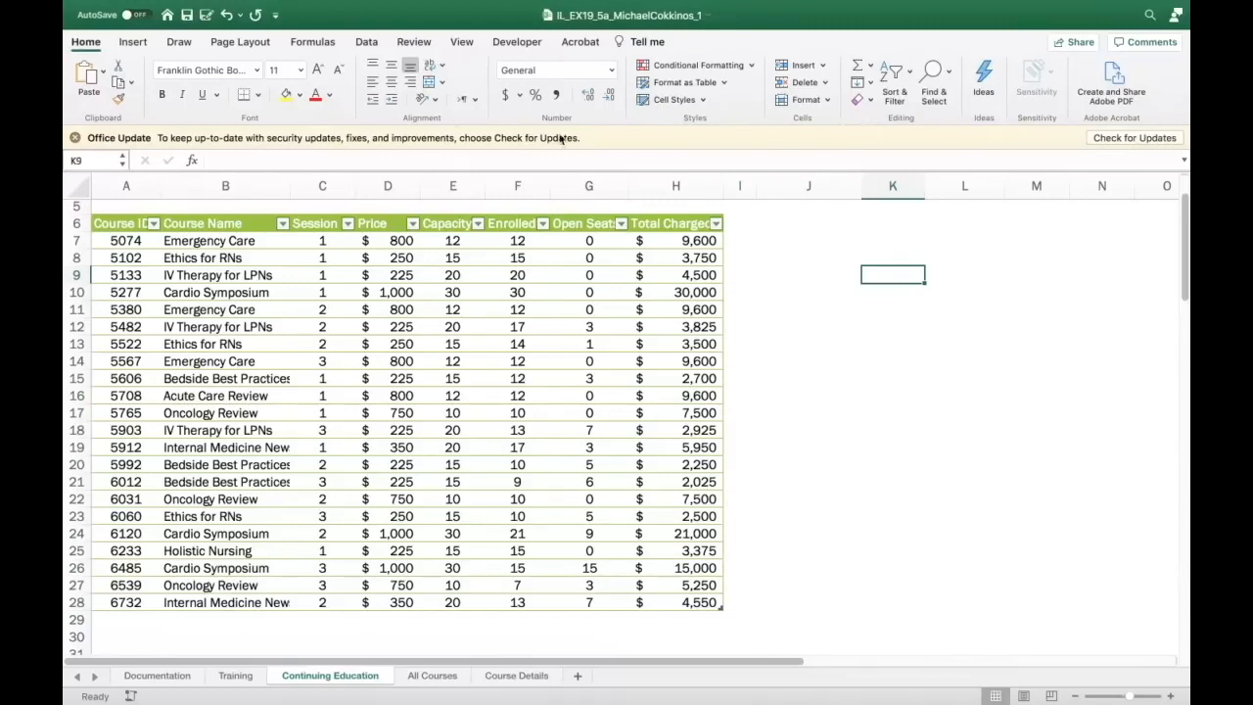
click(611, 71)
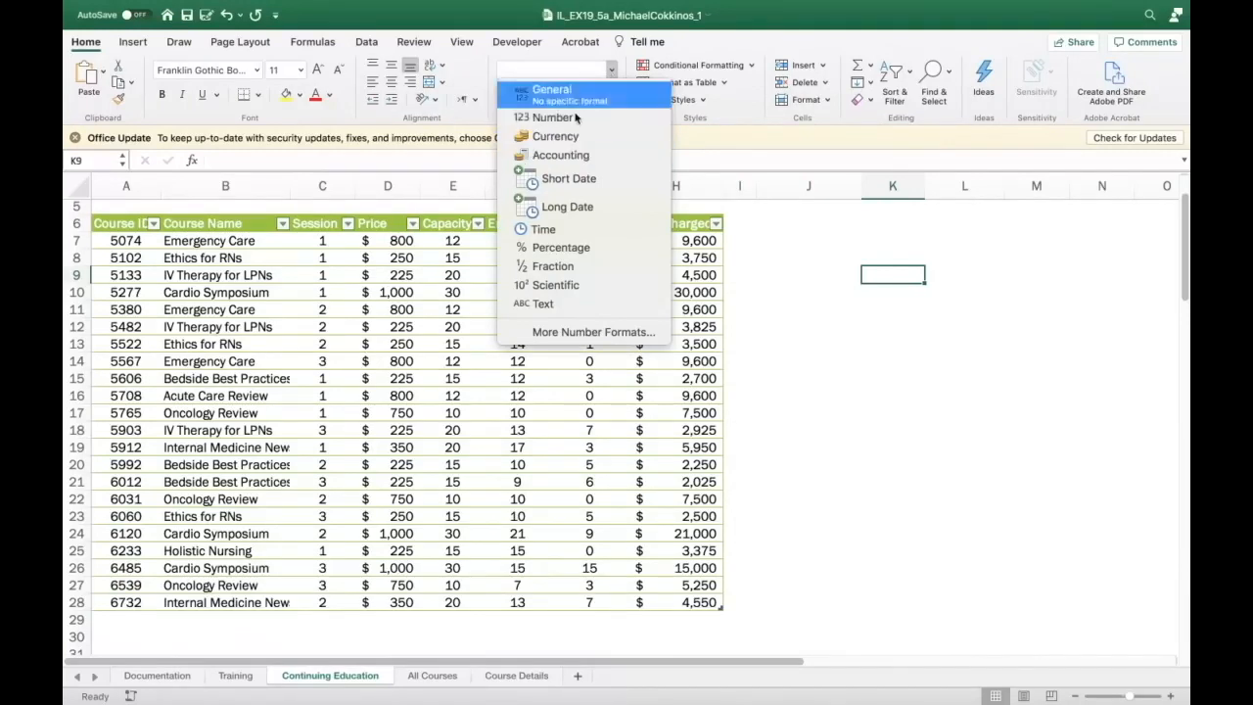
click(569, 157)
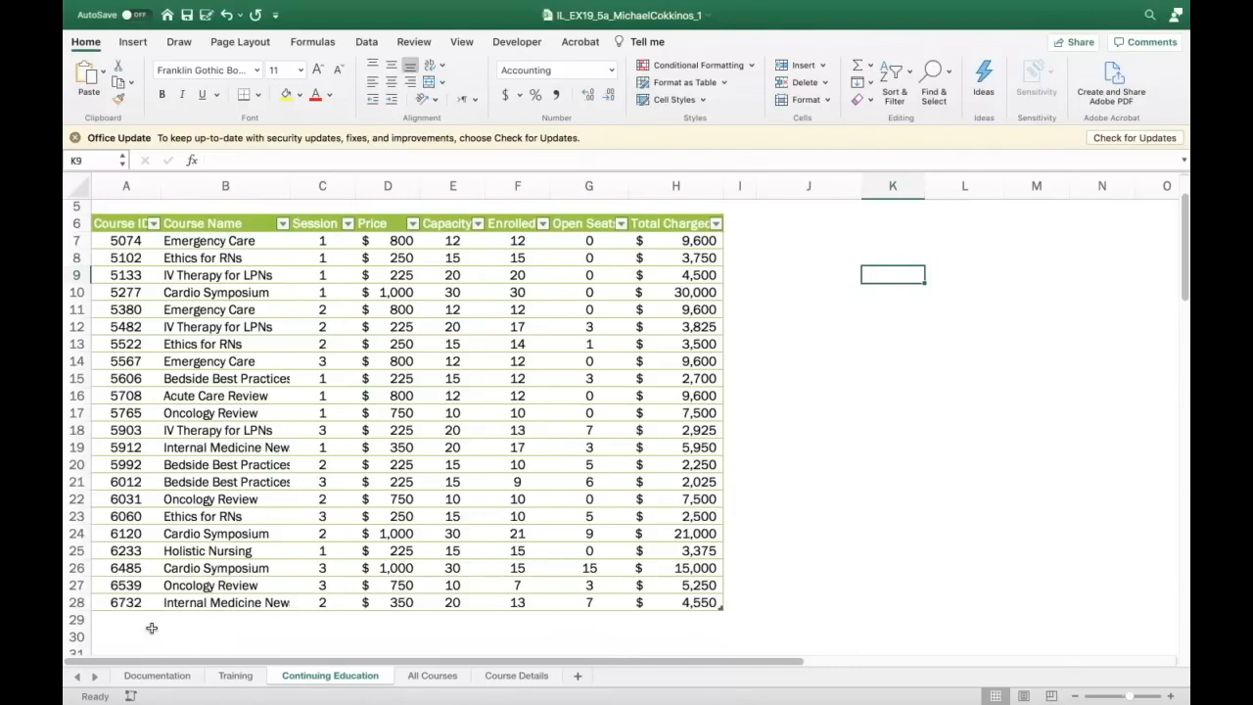
Add a Total Row to the Courses table
click(198, 528)
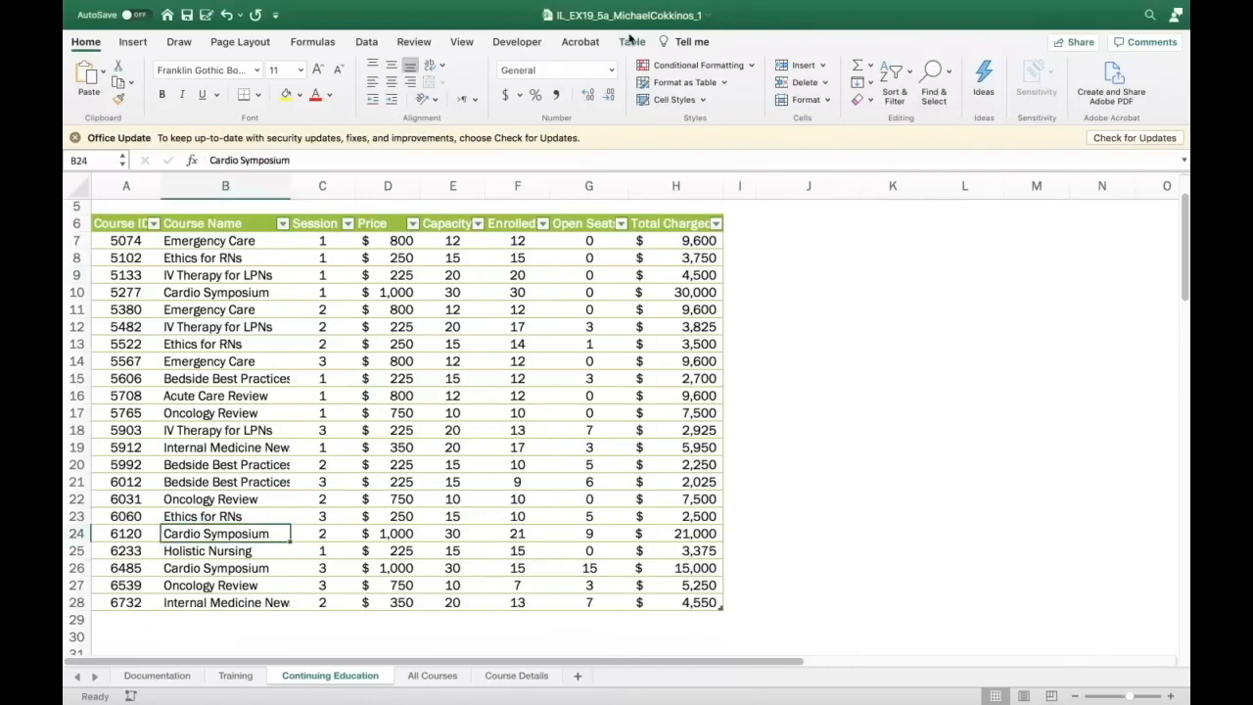
click(631, 42)
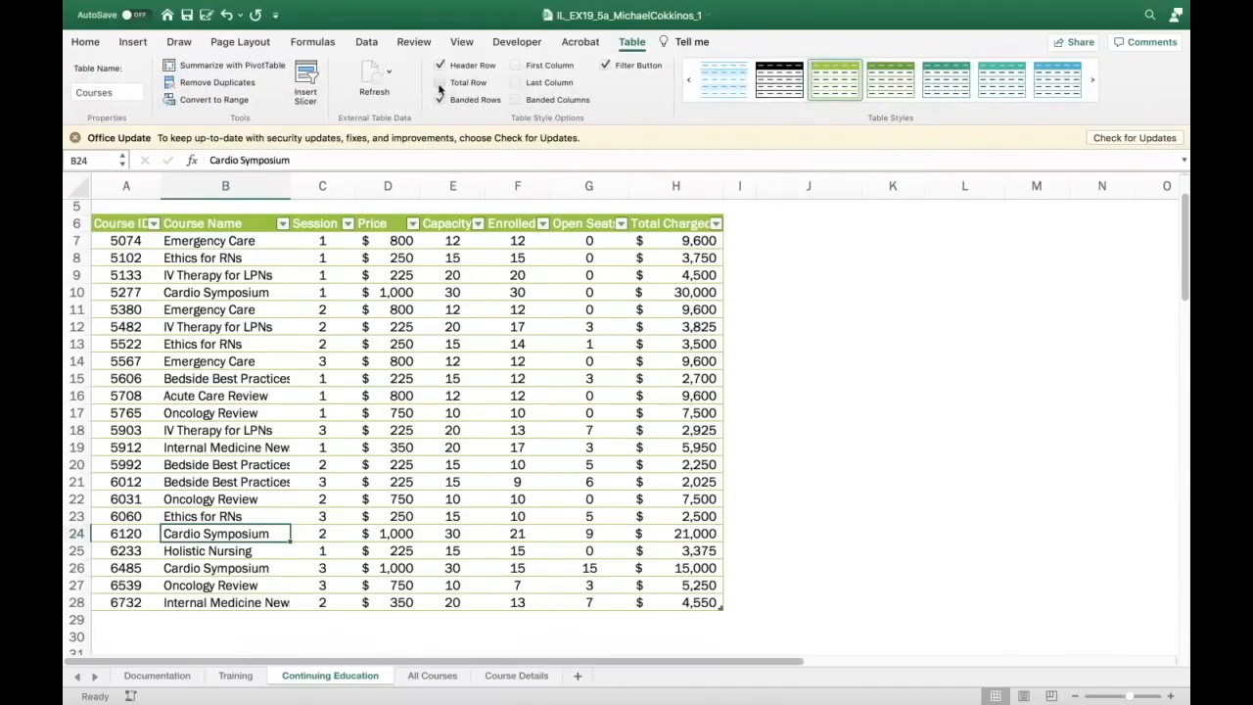
click(439, 83)
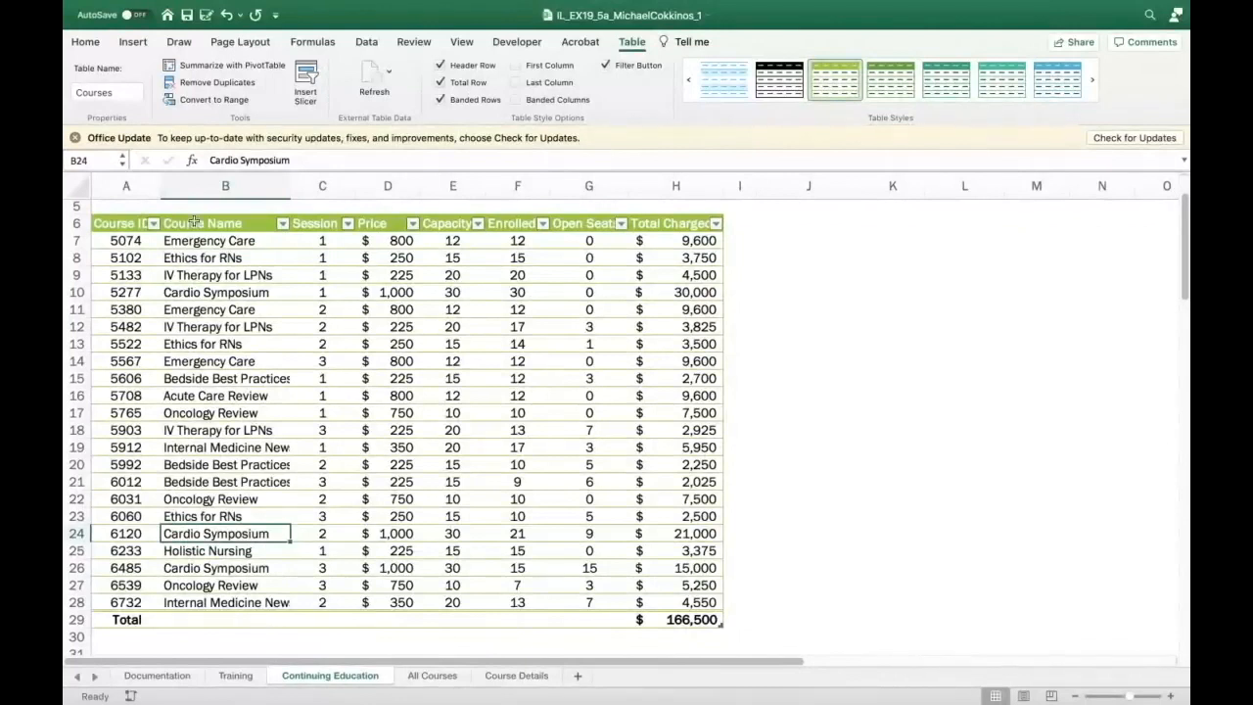
Set the Course Name total in B29 to the Count function and deselect the cell
click(192, 624)
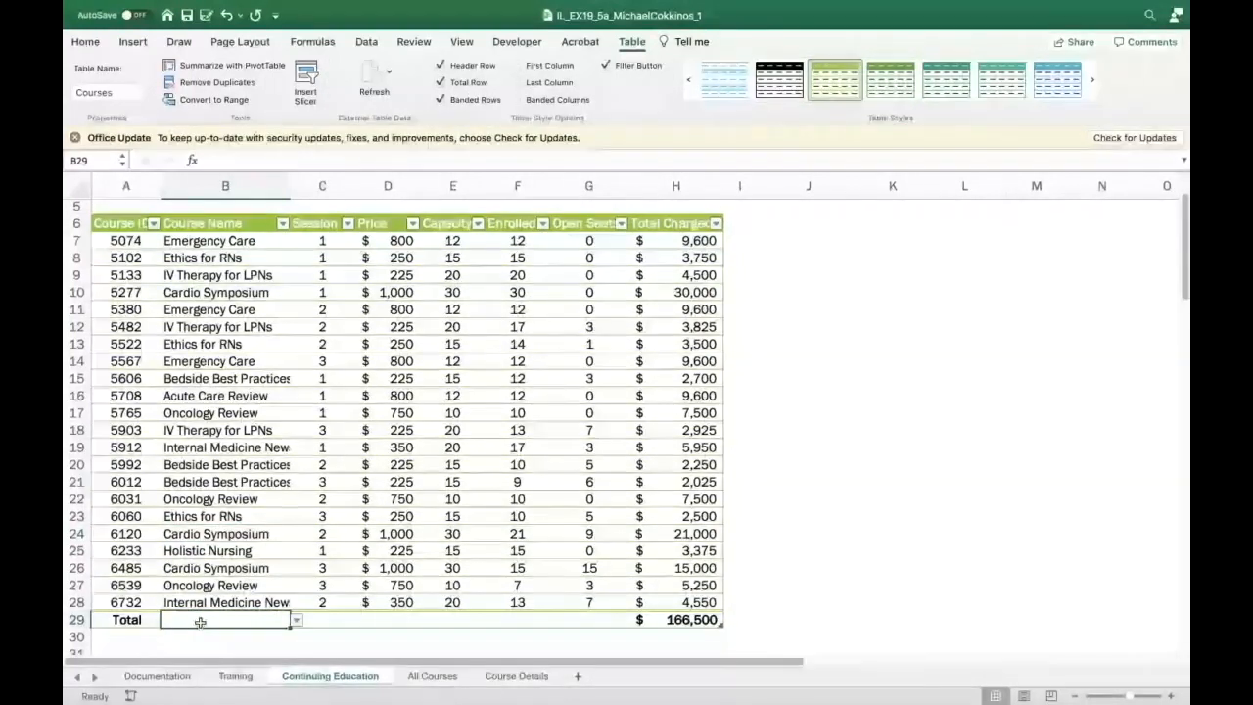
click(295, 622)
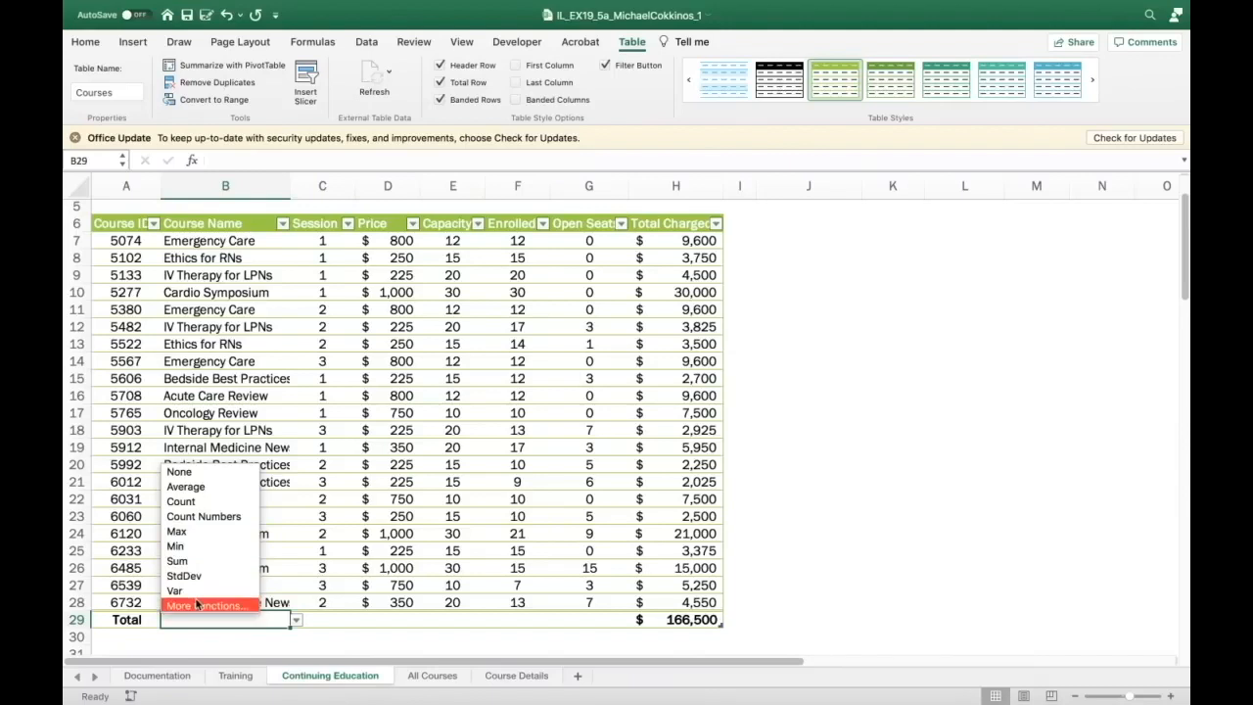
click(204, 502)
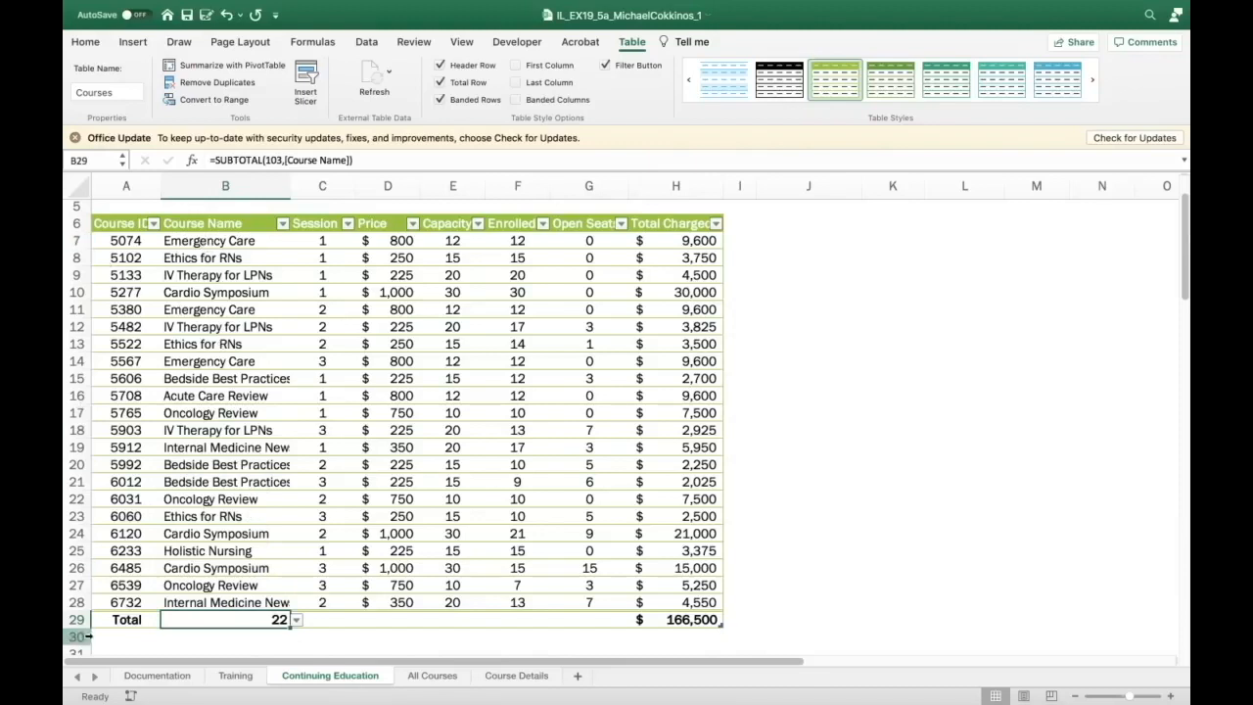
click(335, 642)
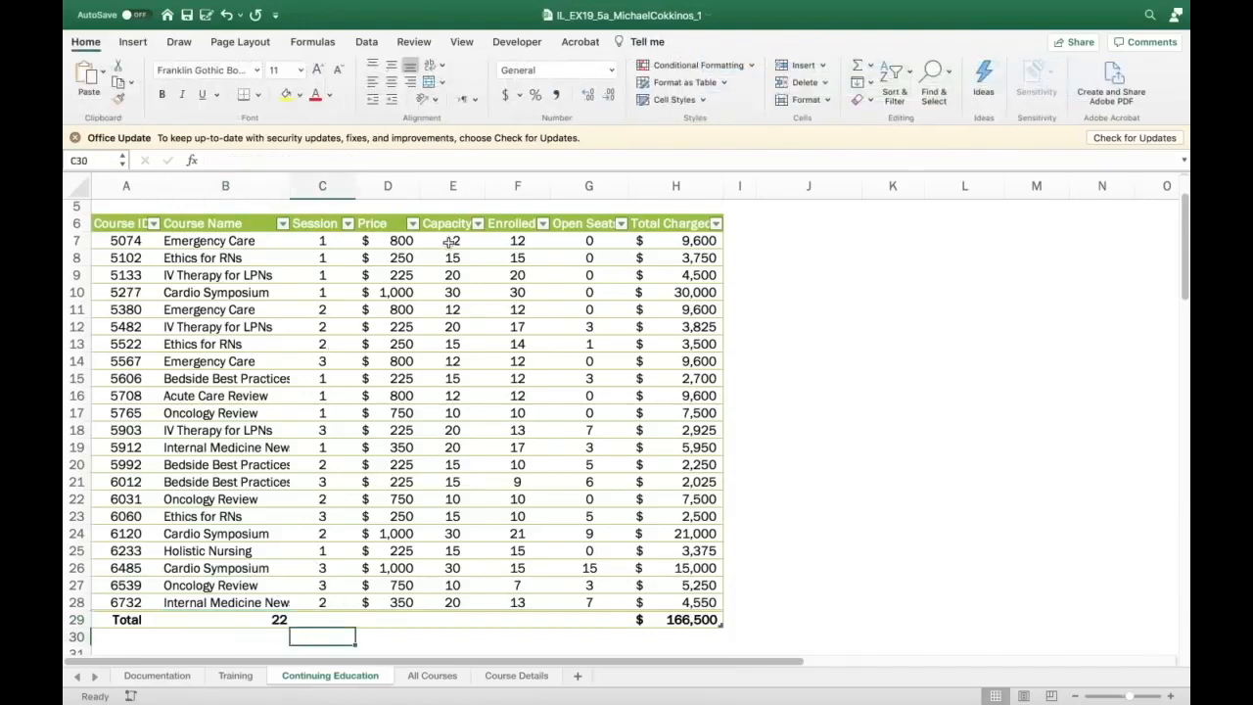
Try an Average calculation for the Price column in the table's Total row, and undo it
click(415, 625)
click(426, 622)
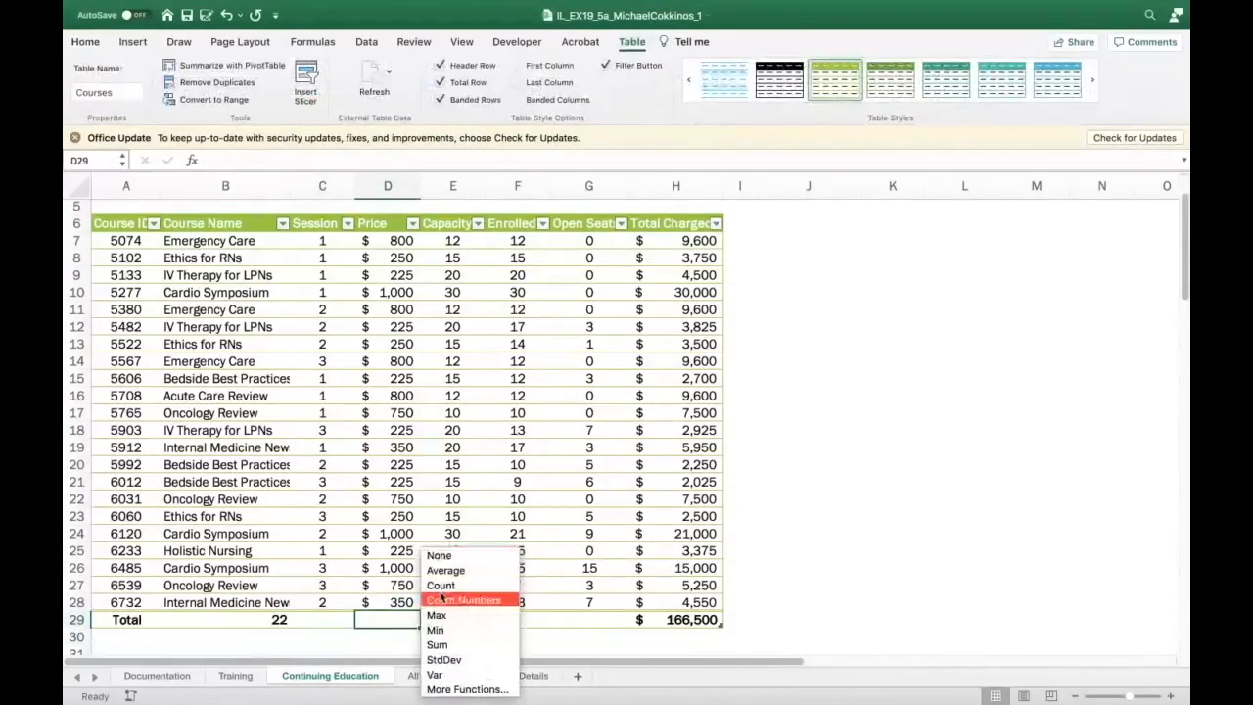
click(442, 572)
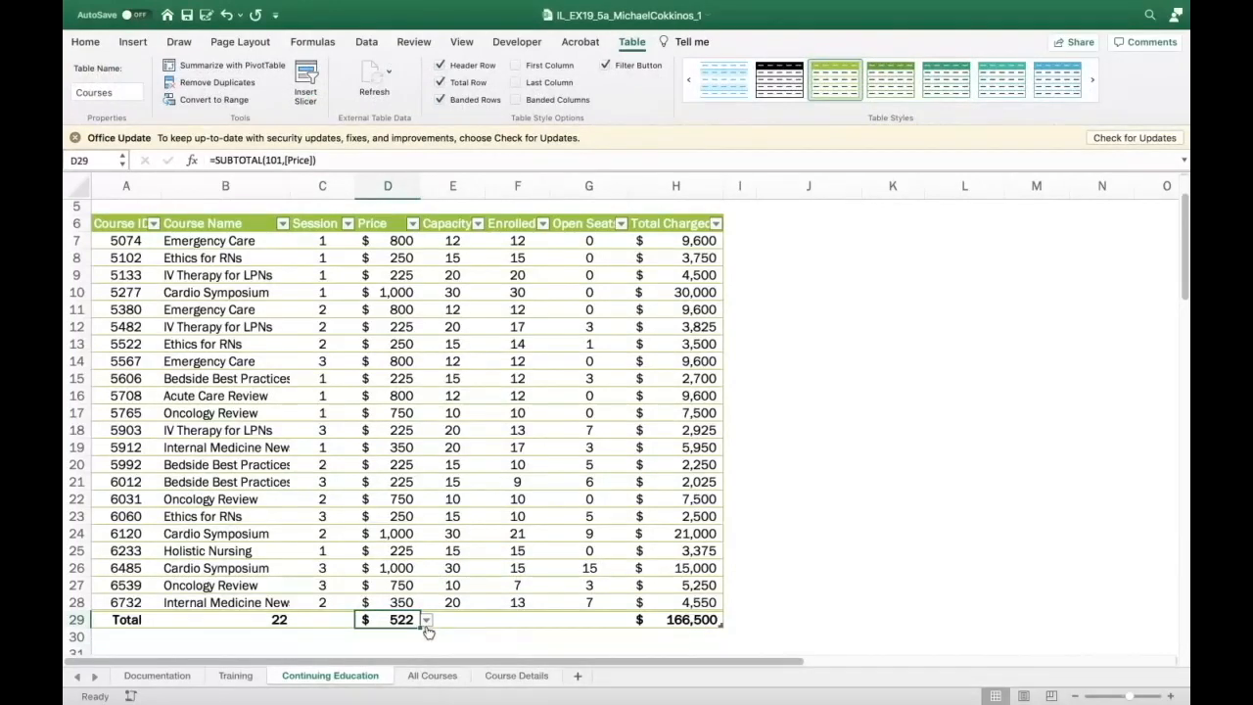
click(225, 16)
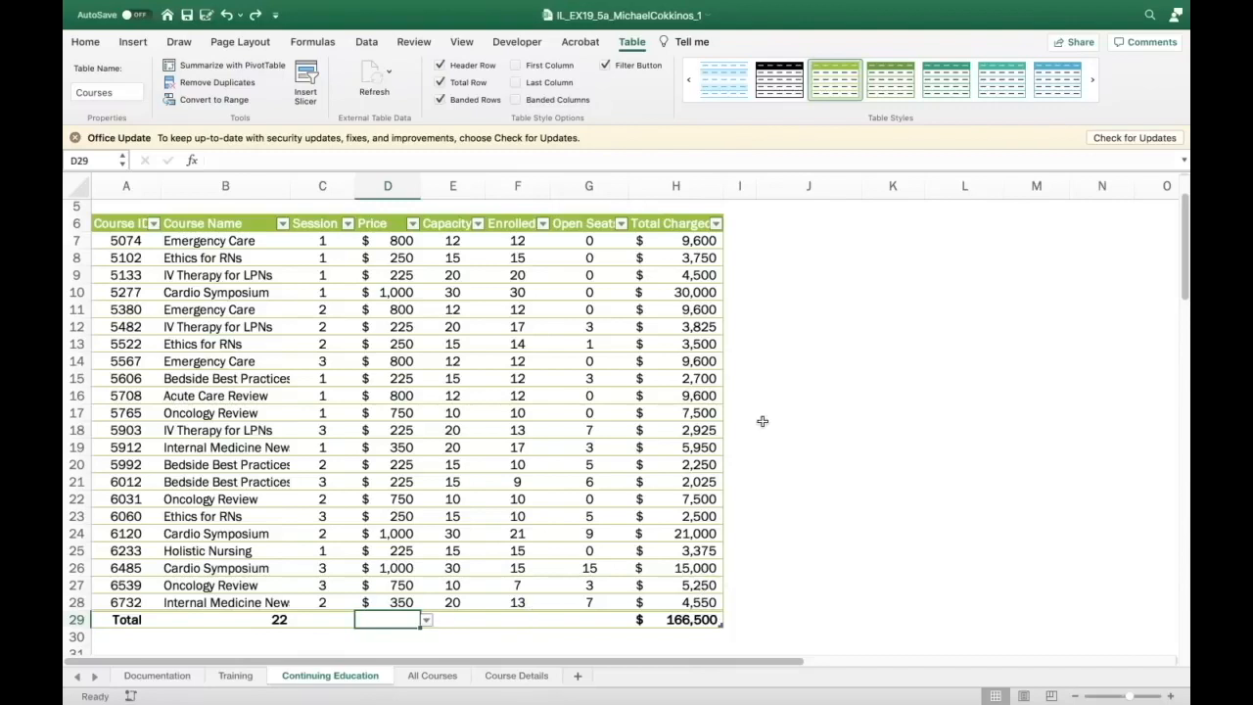
Select the empty cell J4 under Number Enrolled in the summary block beside the course table
scroll(818, 224, up, 4)
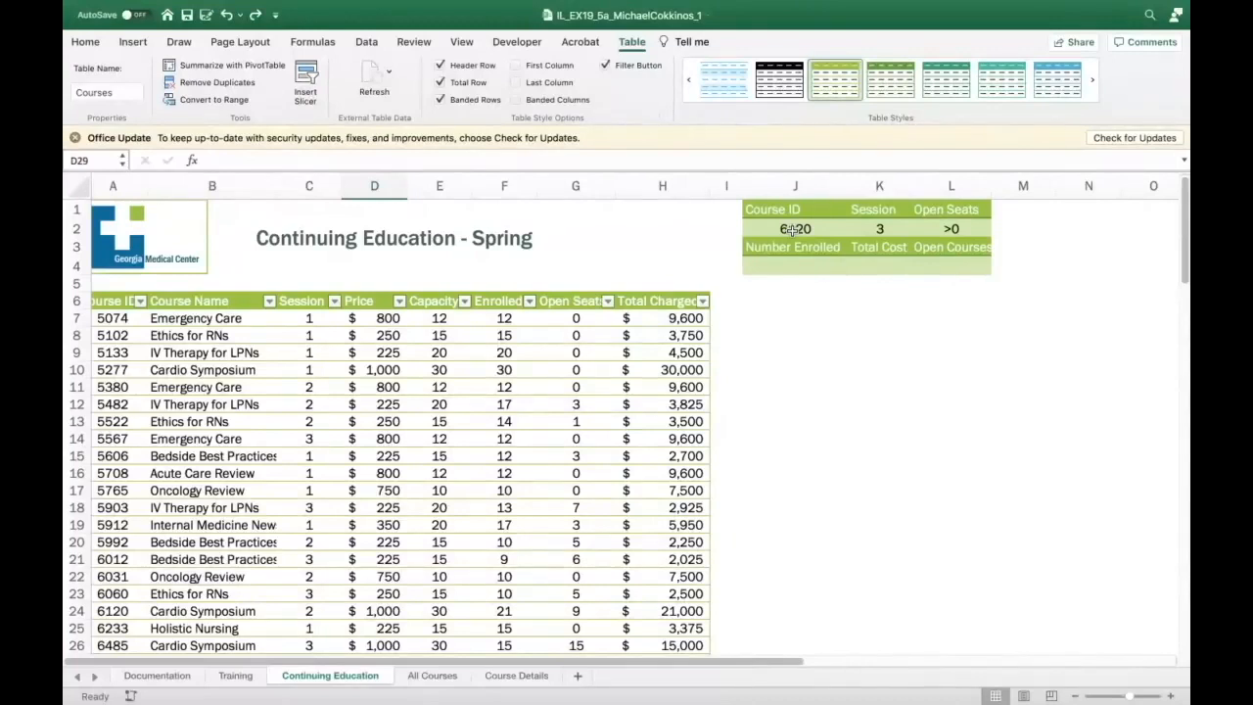
click(788, 267)
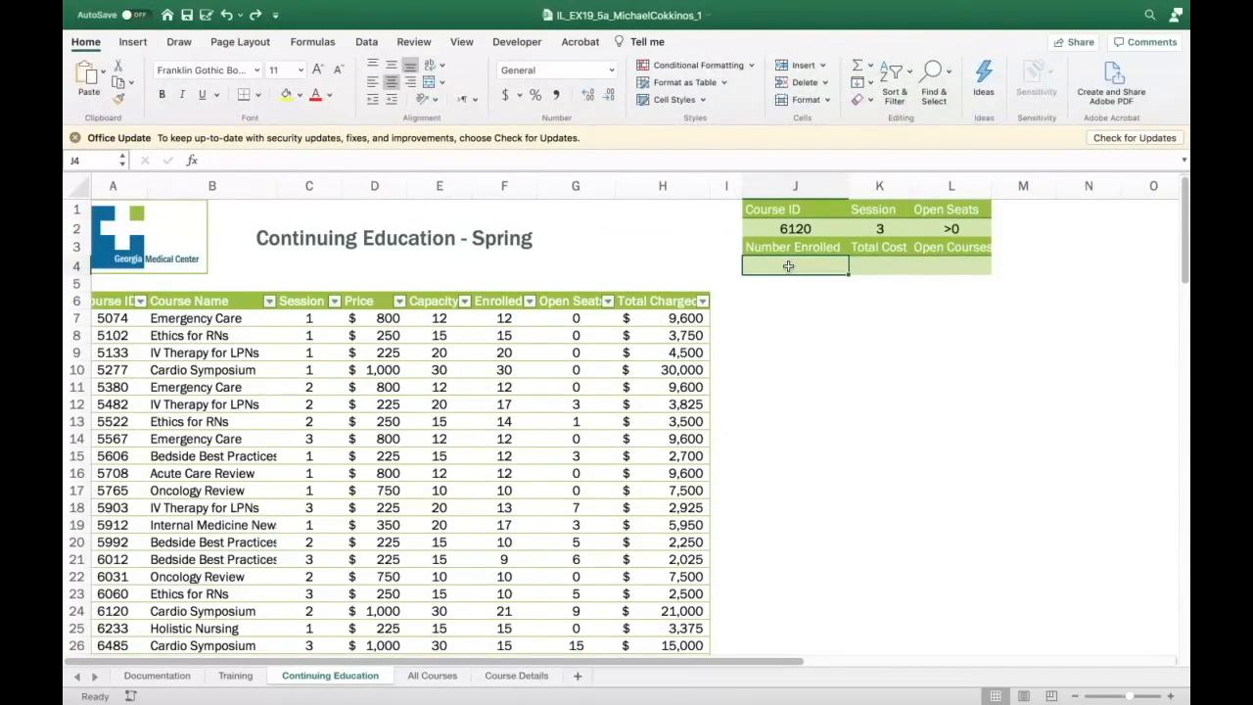
click(193, 163)
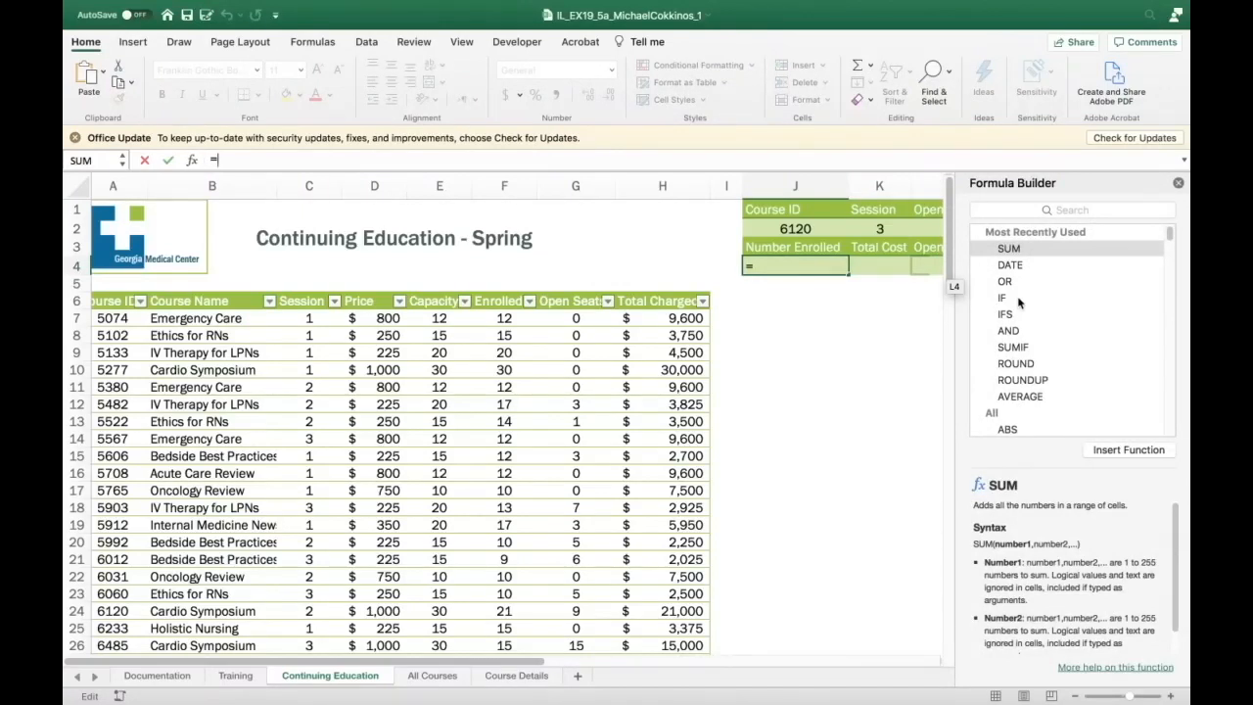
text(vl)
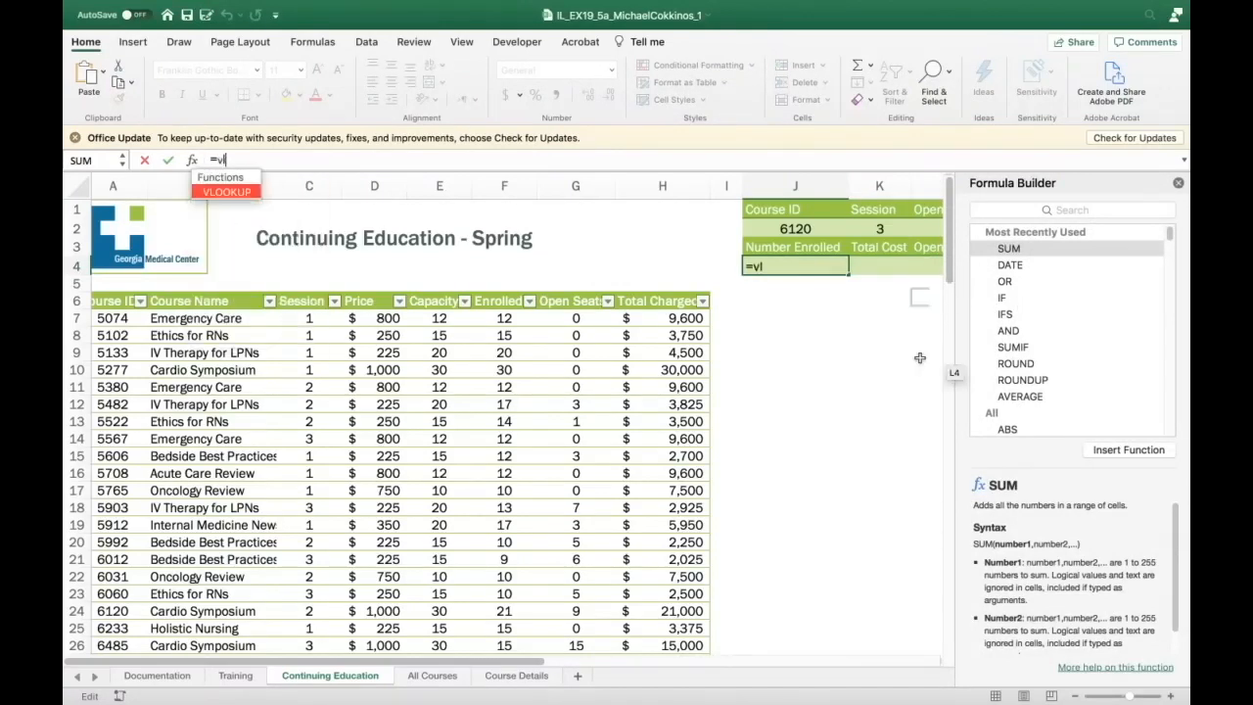
double_click(229, 193)
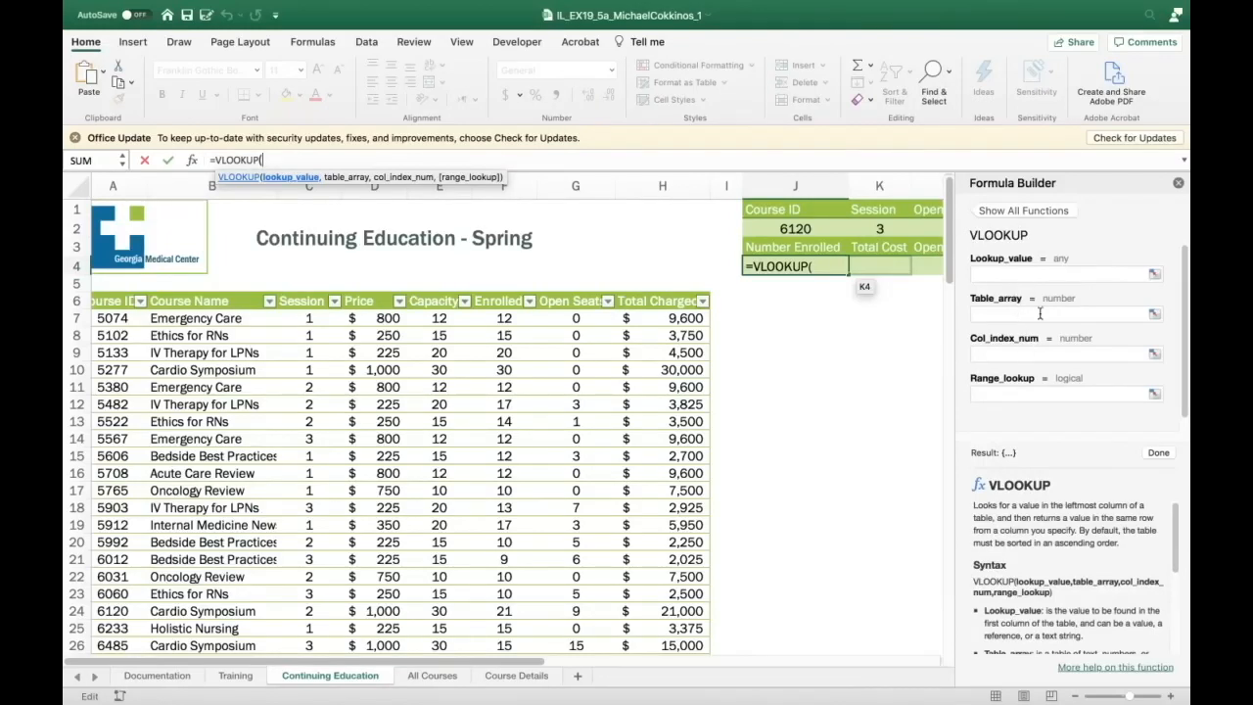
click(1006, 272)
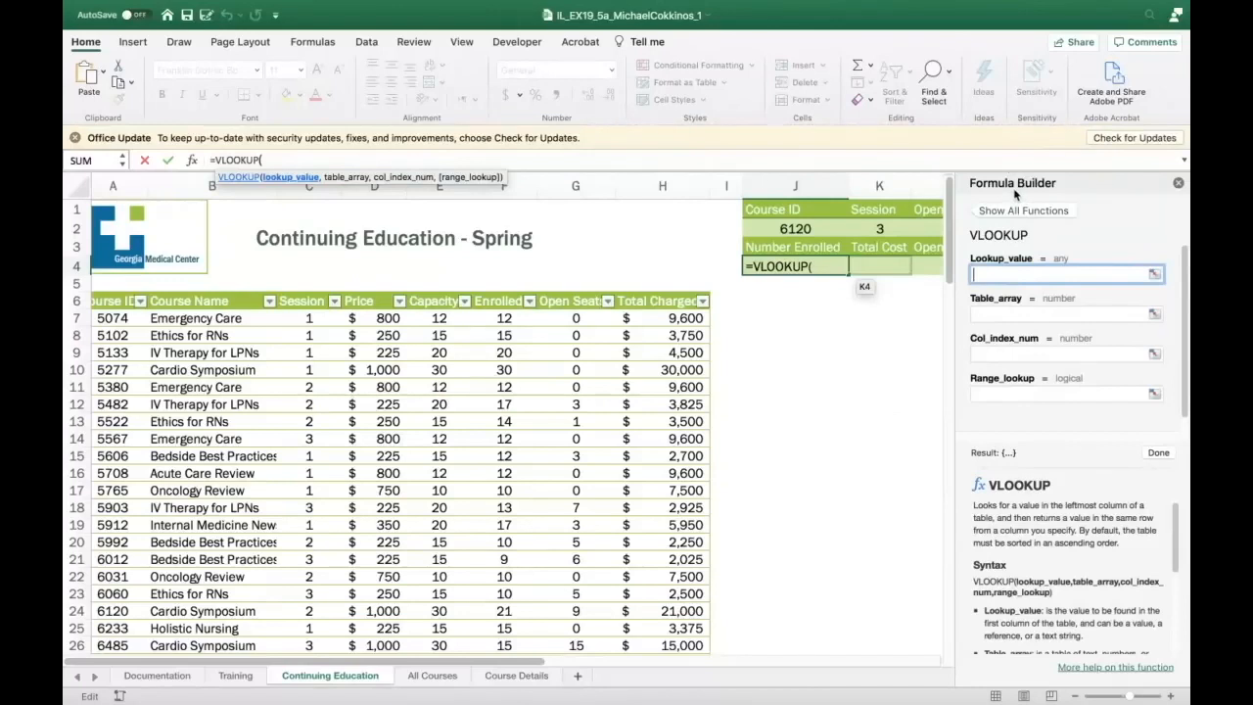
click(1178, 184)
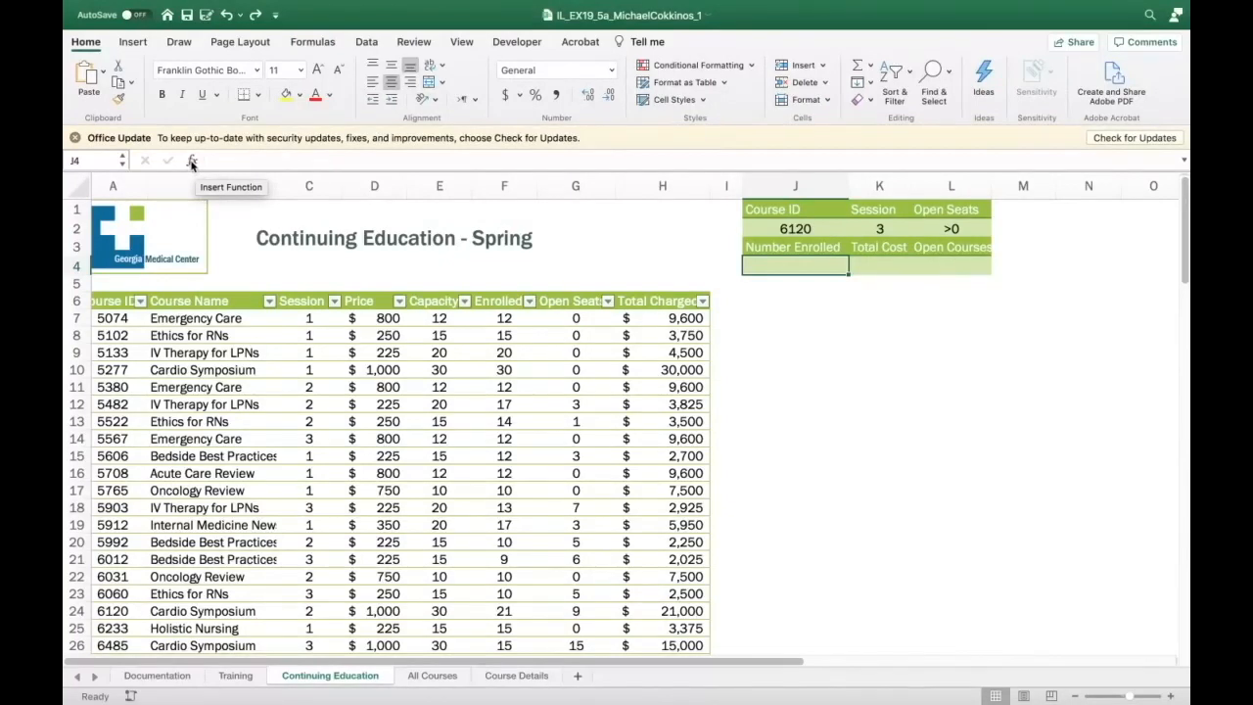
Start a VLOOKUP function in cell J4 using the Course ID in J2 as the lookup value
click(191, 162)
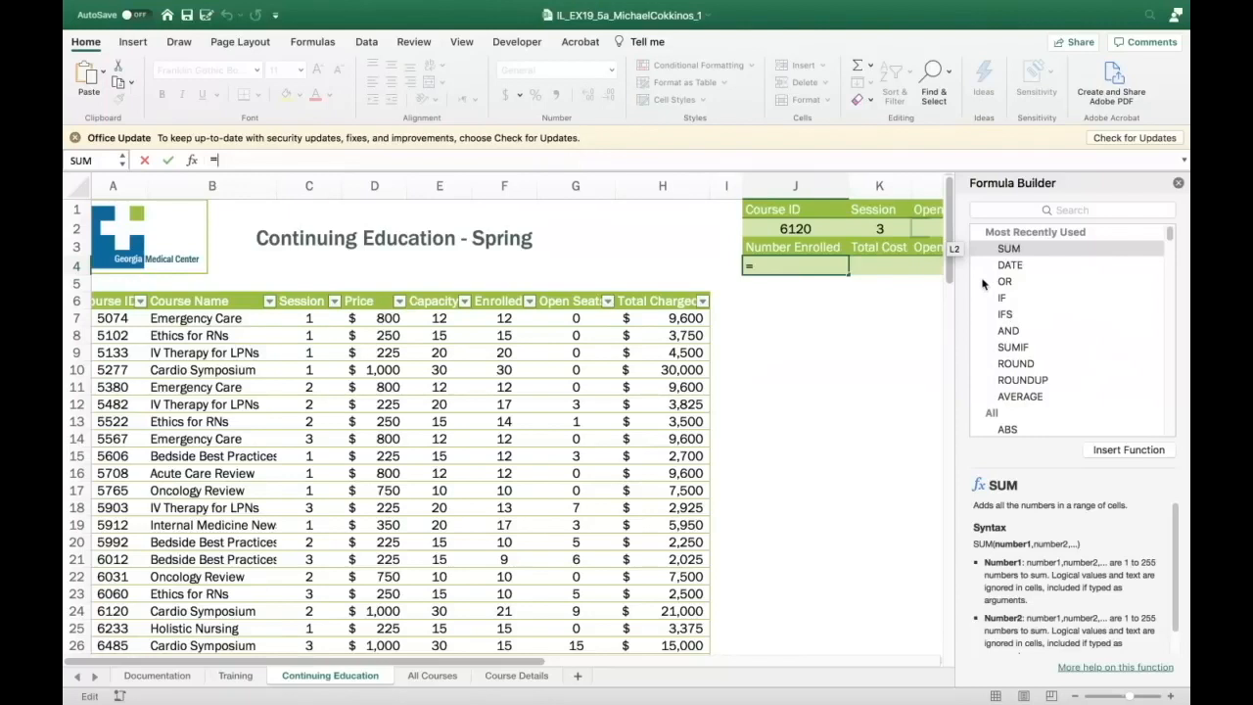
text(vl)
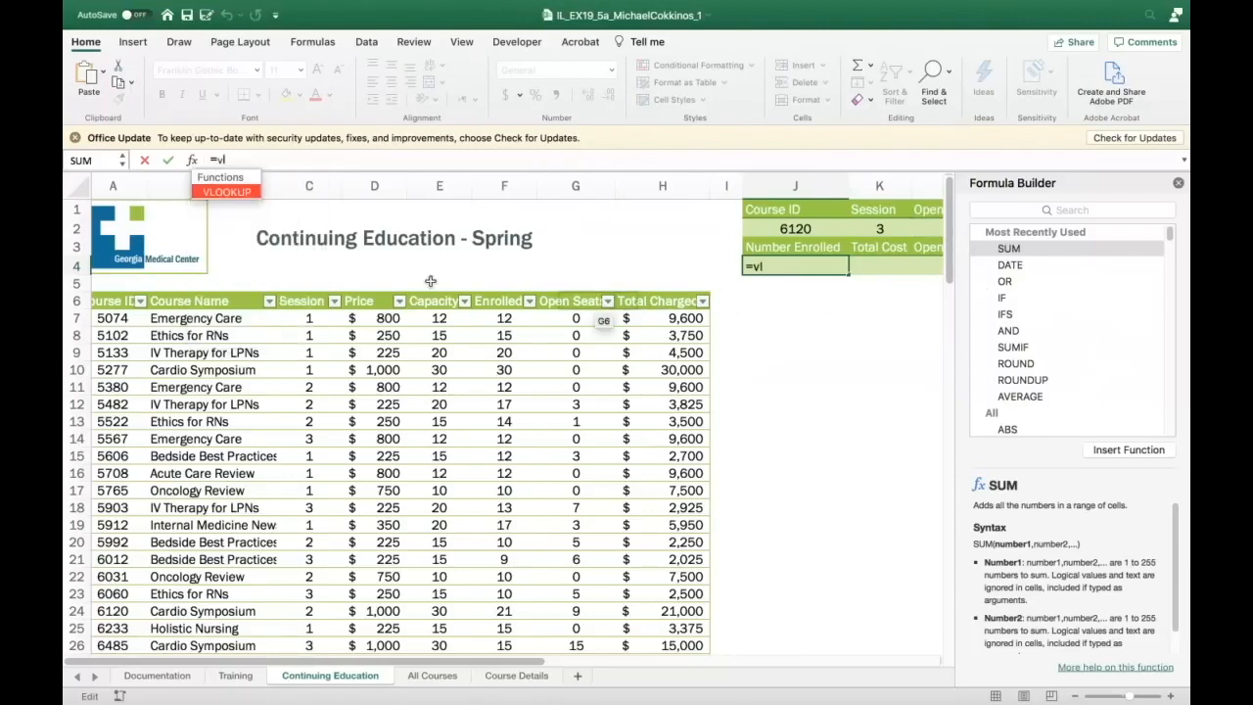
double_click(236, 193)
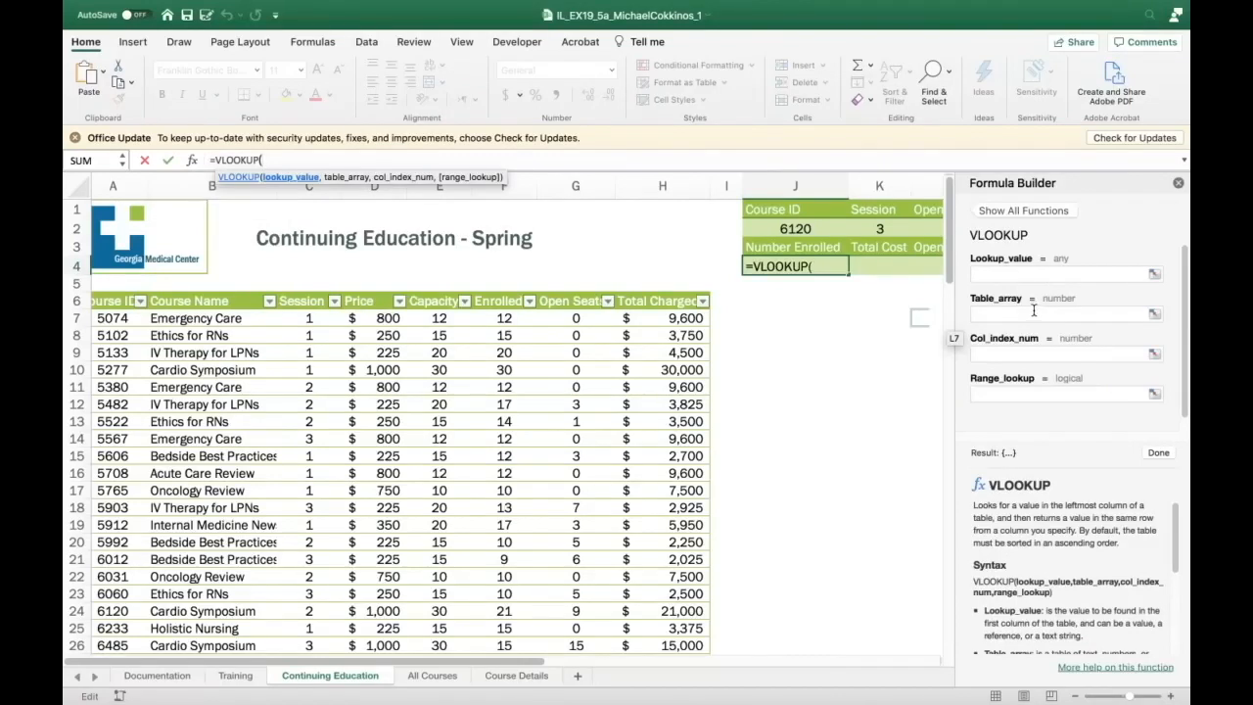
mouse_move(1026, 307)
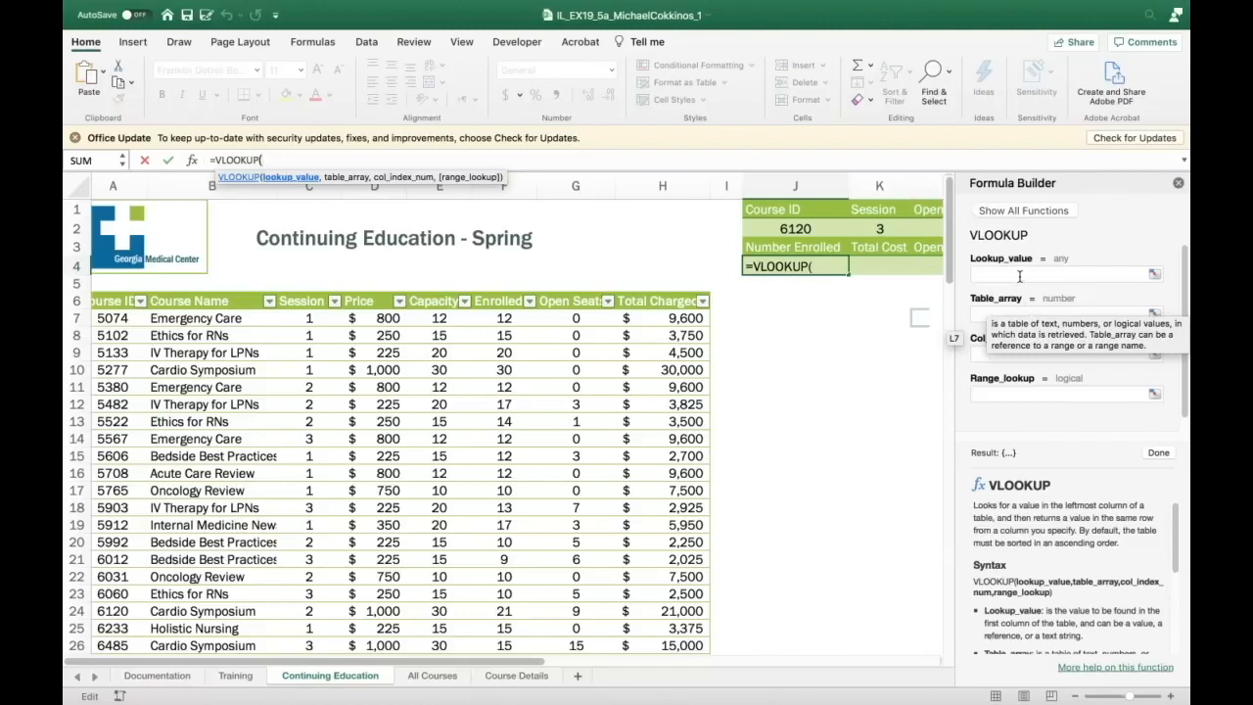
click(1018, 274)
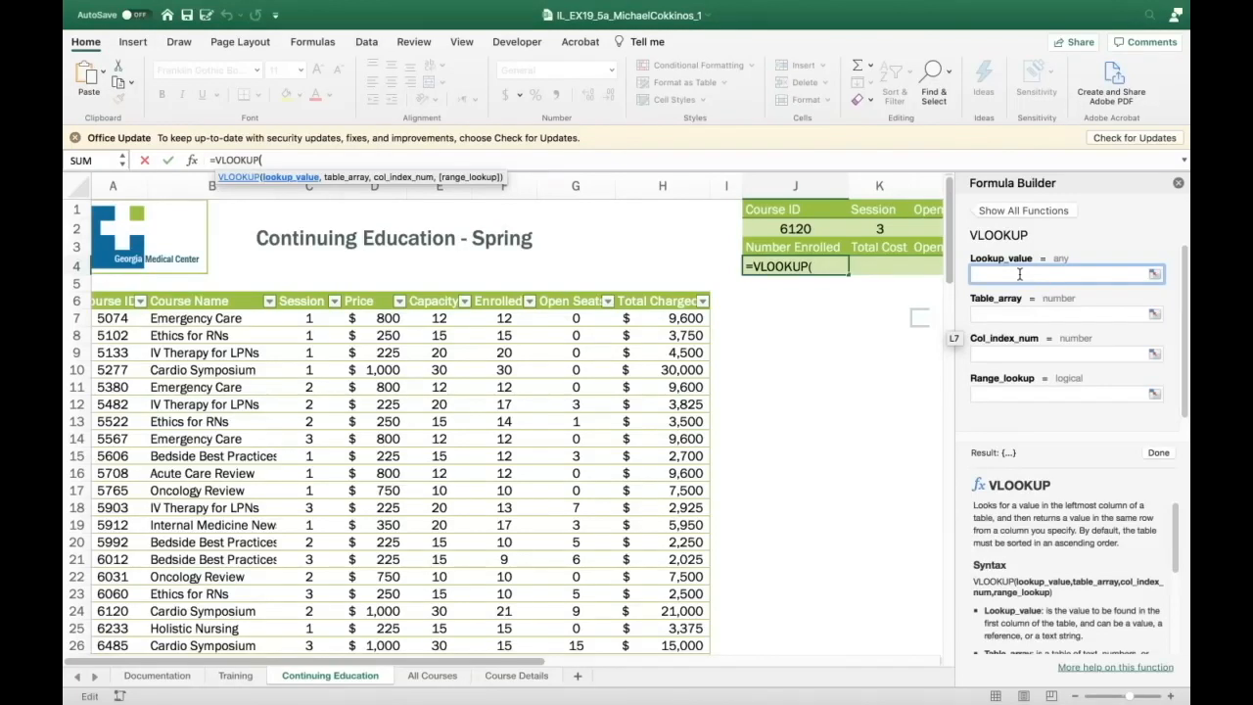
click(1019, 274)
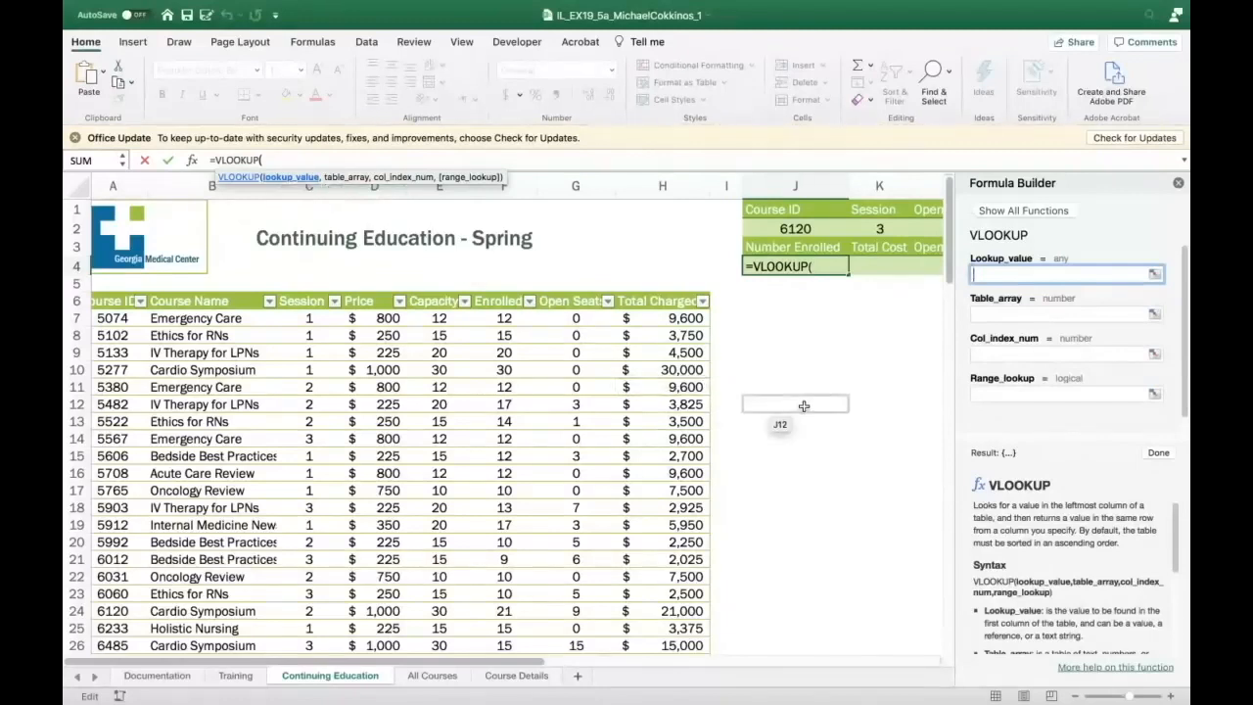
scroll(804, 405, right, 2)
scroll(803, 405, left, 2)
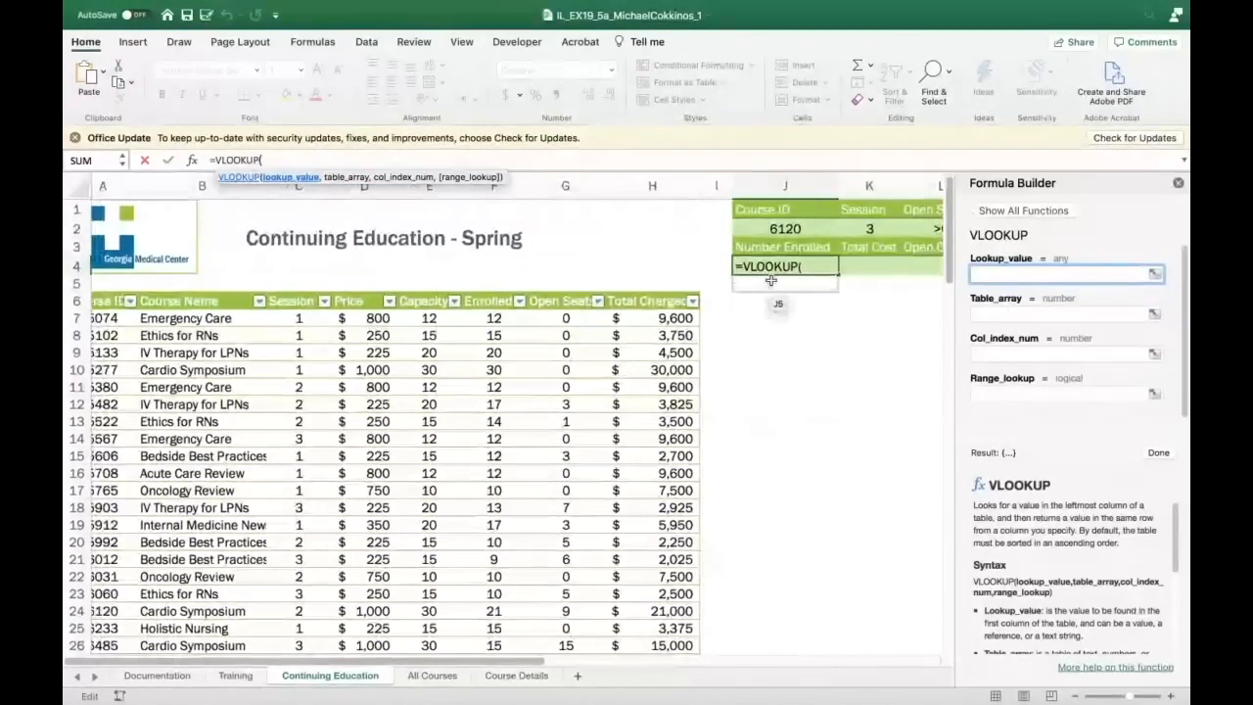
click(784, 229)
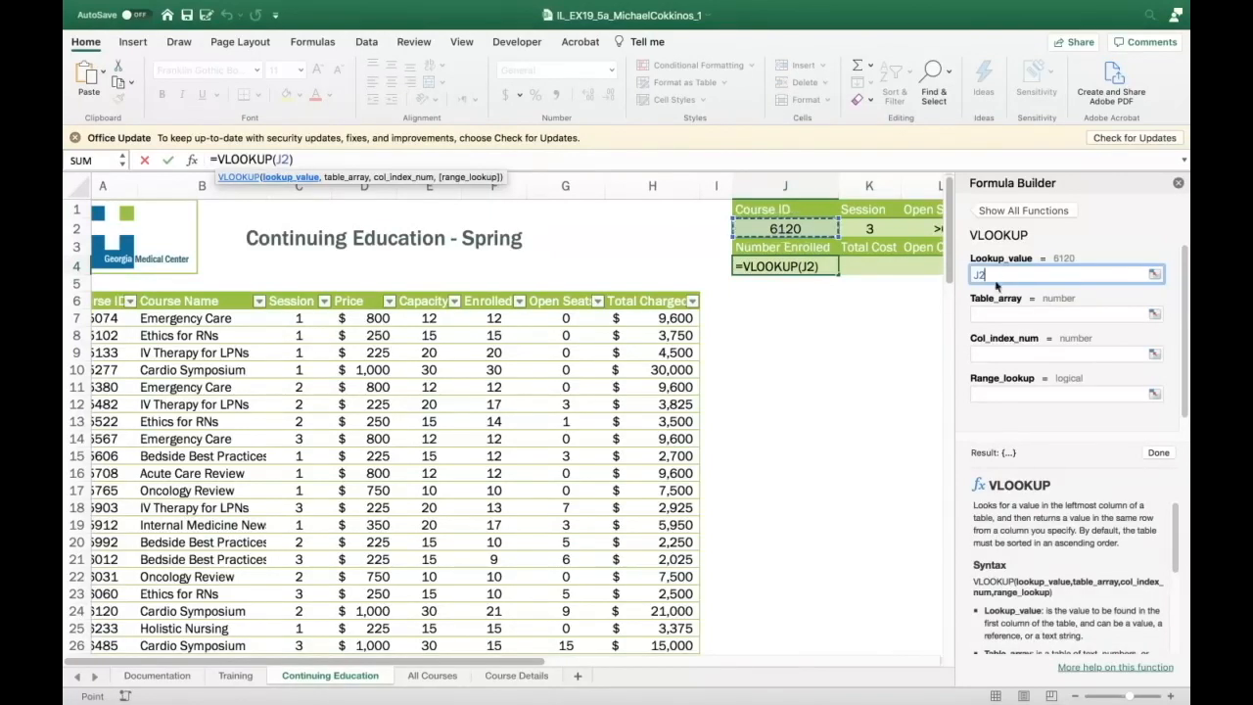
Set the VLOOKUP table array to the entire course table including headers and total row, Courses[#All]
click(991, 311)
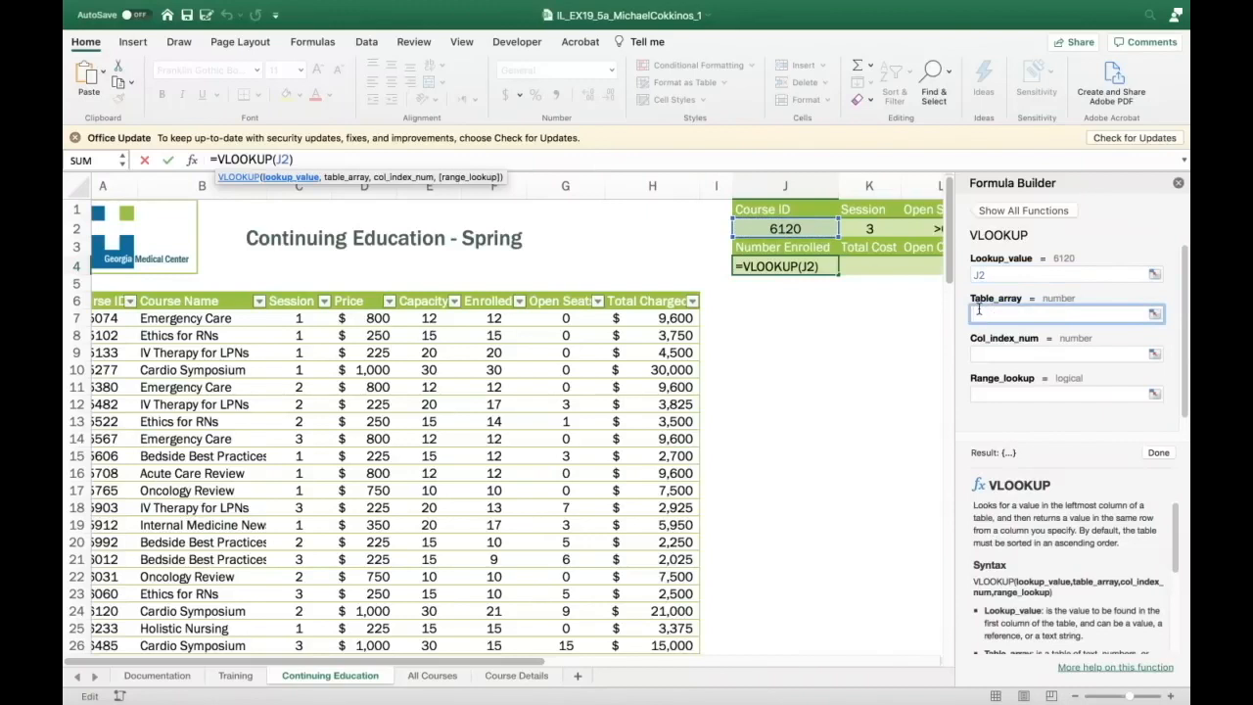
click(489, 384)
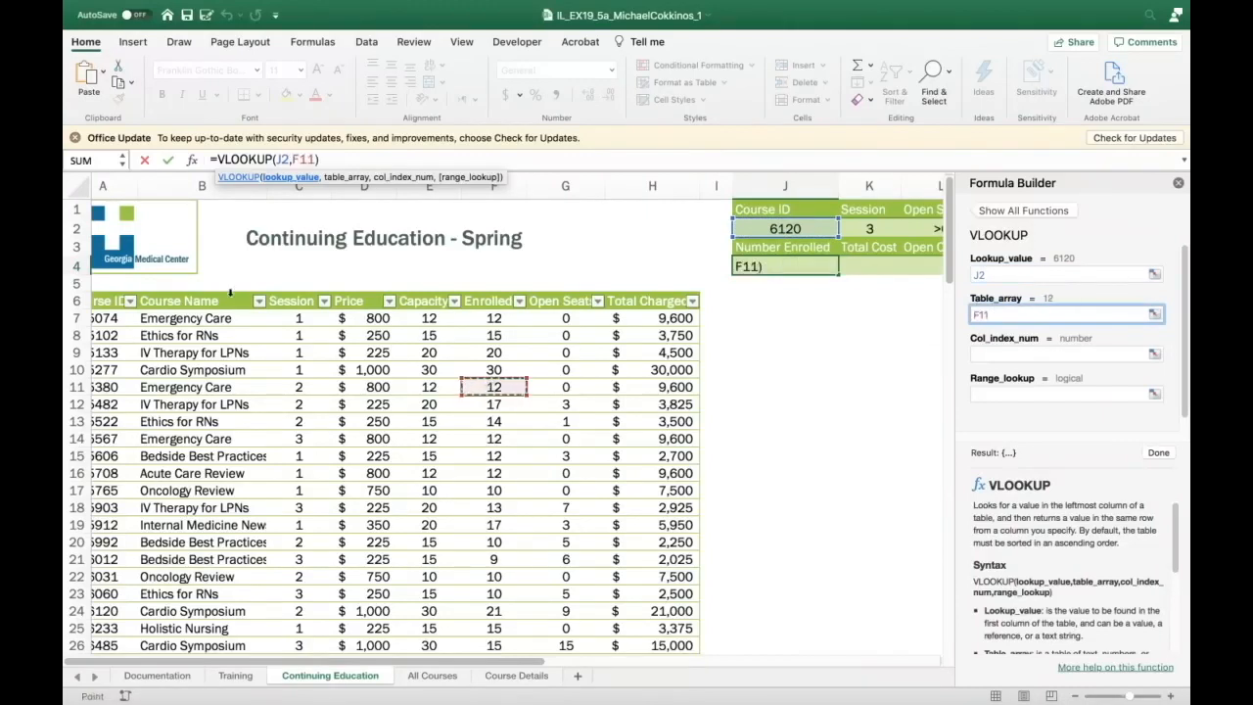
scroll(108, 303, left, 1)
drag(113, 301, 675, 586)
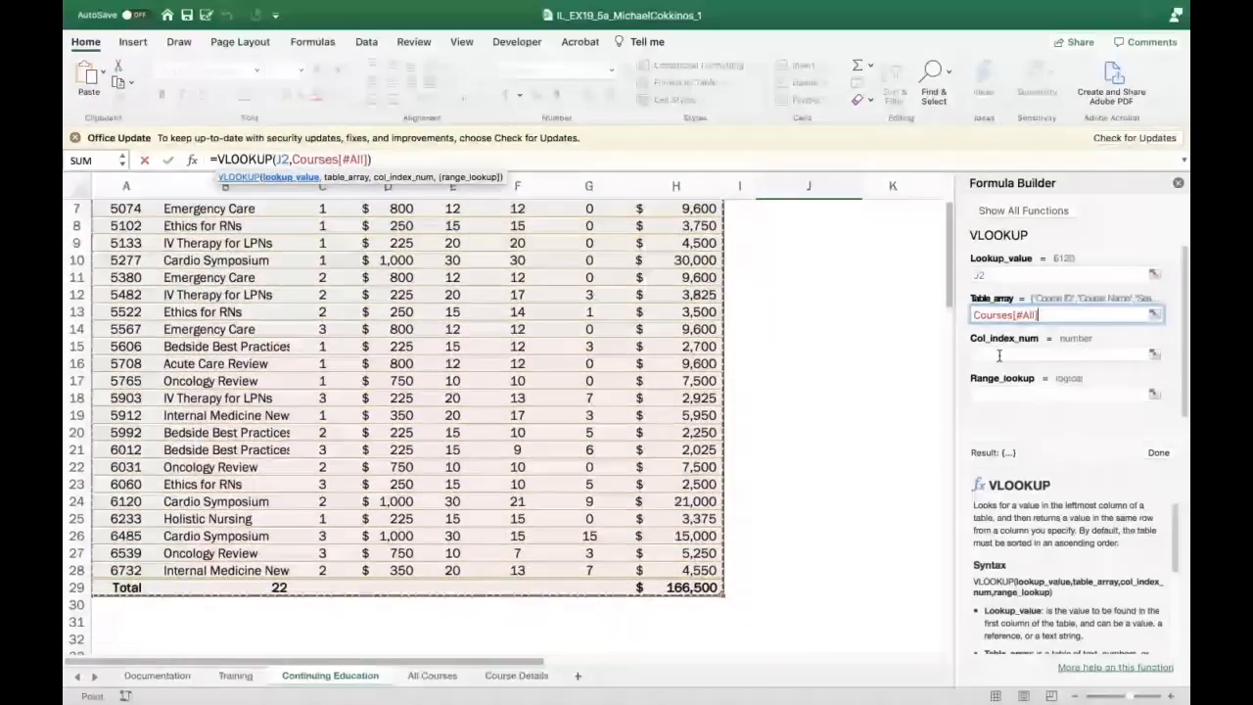
scroll(878, 400, up, 1)
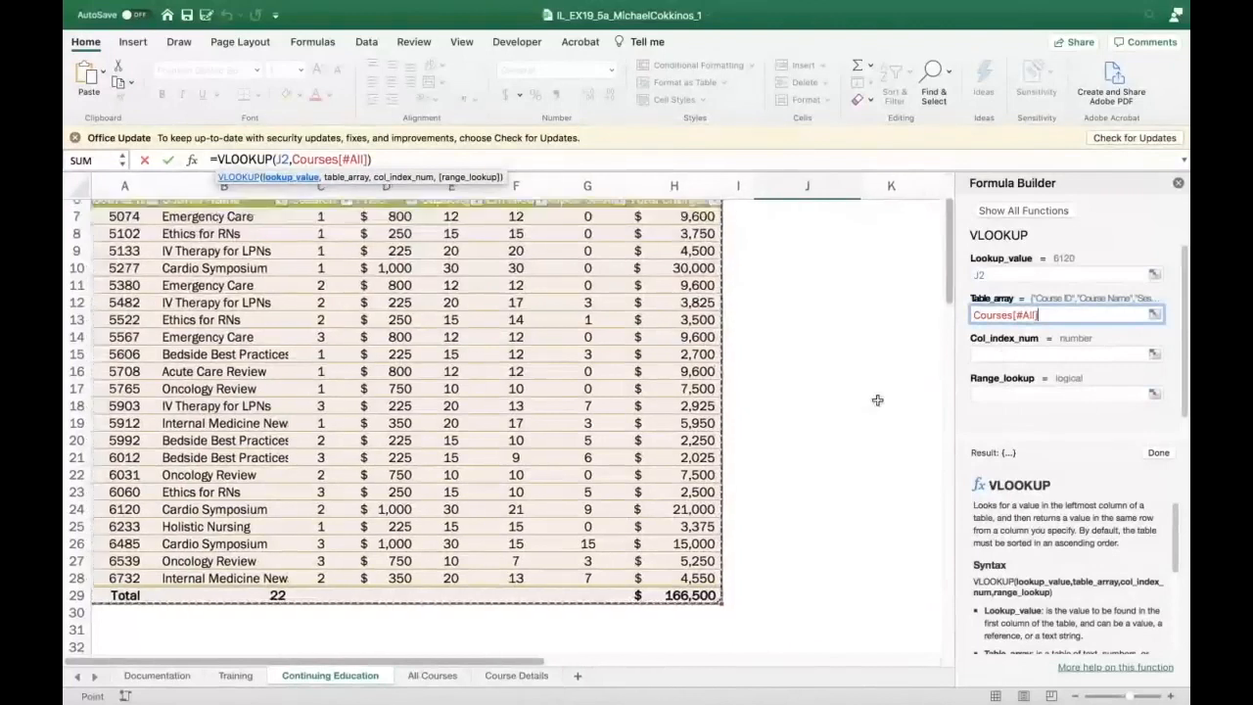
scroll(878, 400, up, 3)
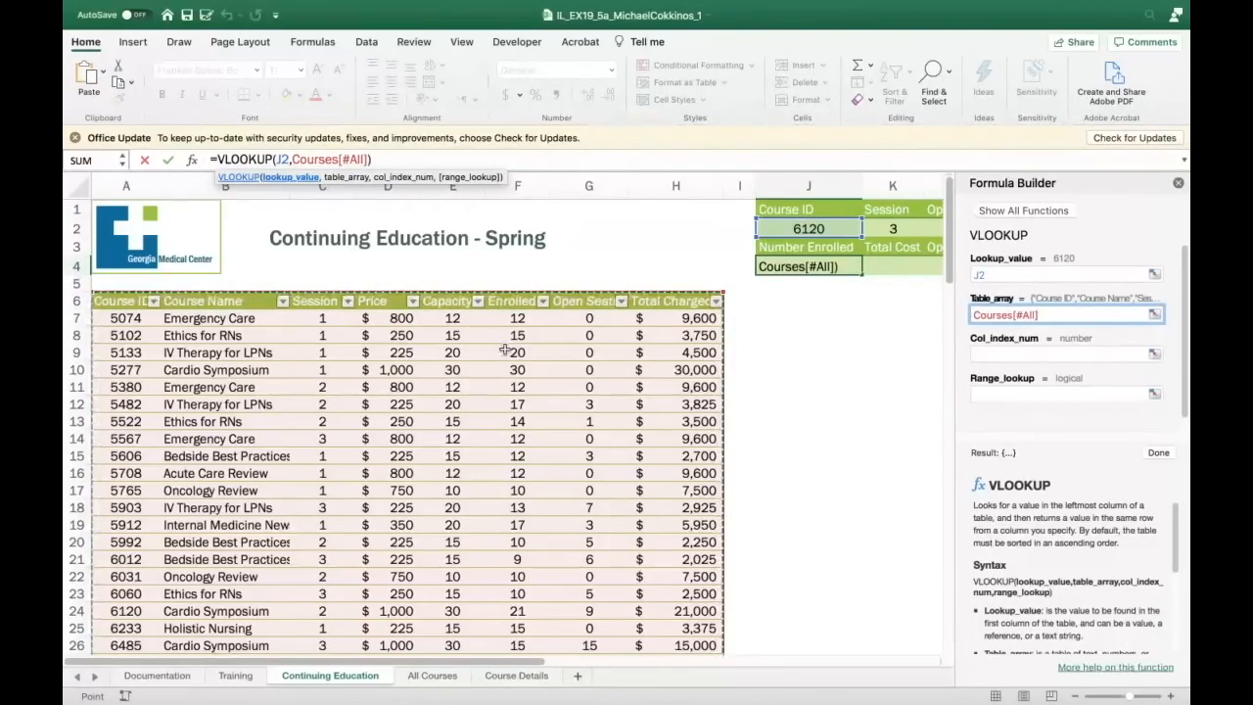
Set the VLOOKUP column index to 6 and the range lookup to false, and enter the formula
click(999, 356)
text(6)
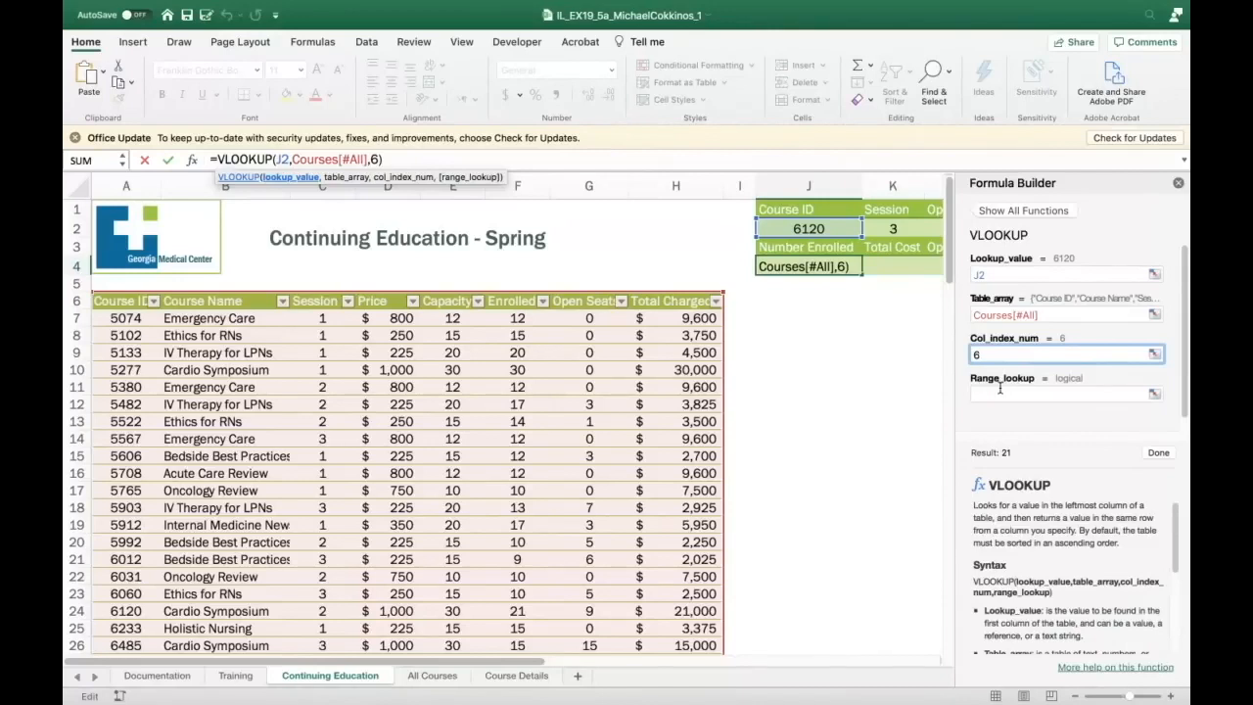
click(999, 390)
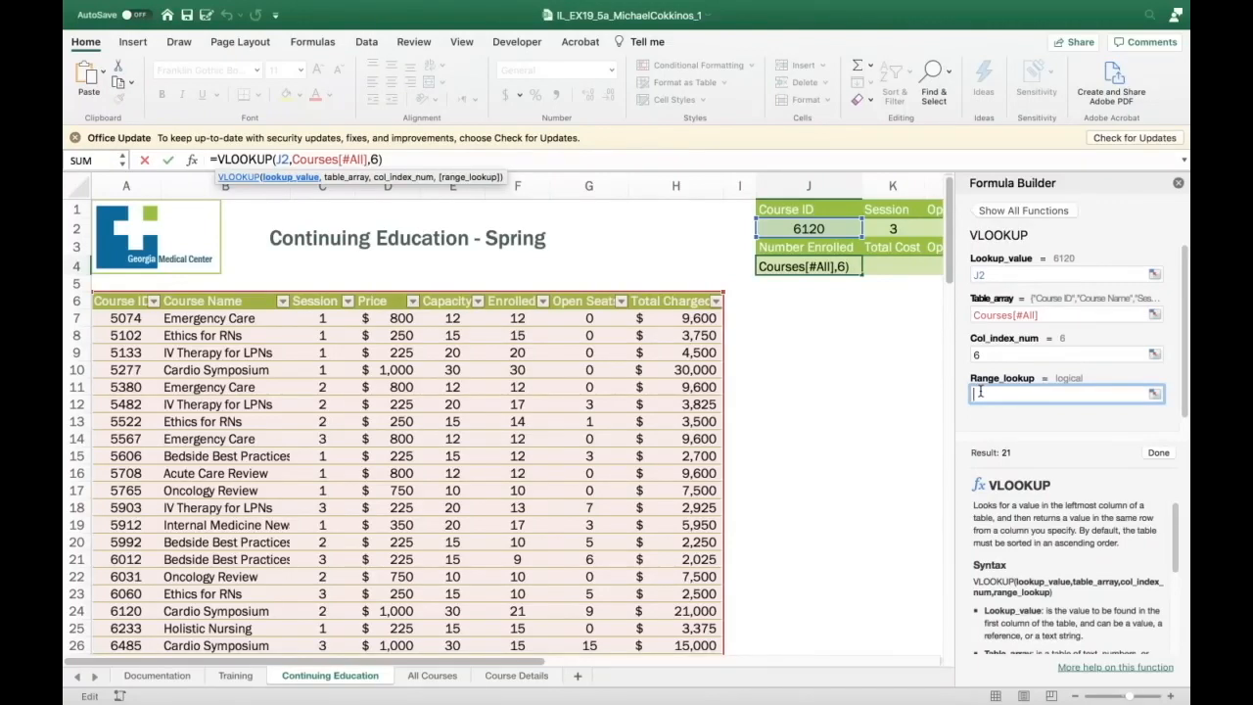
text(false)
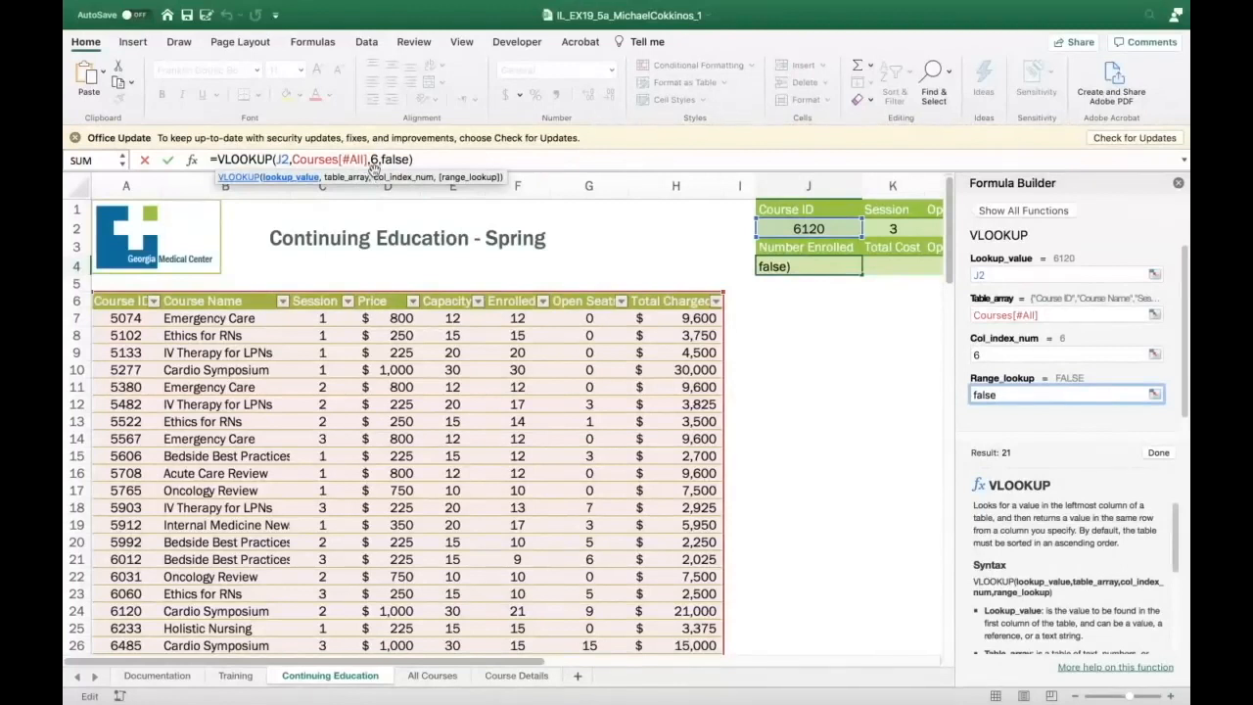
click(168, 161)
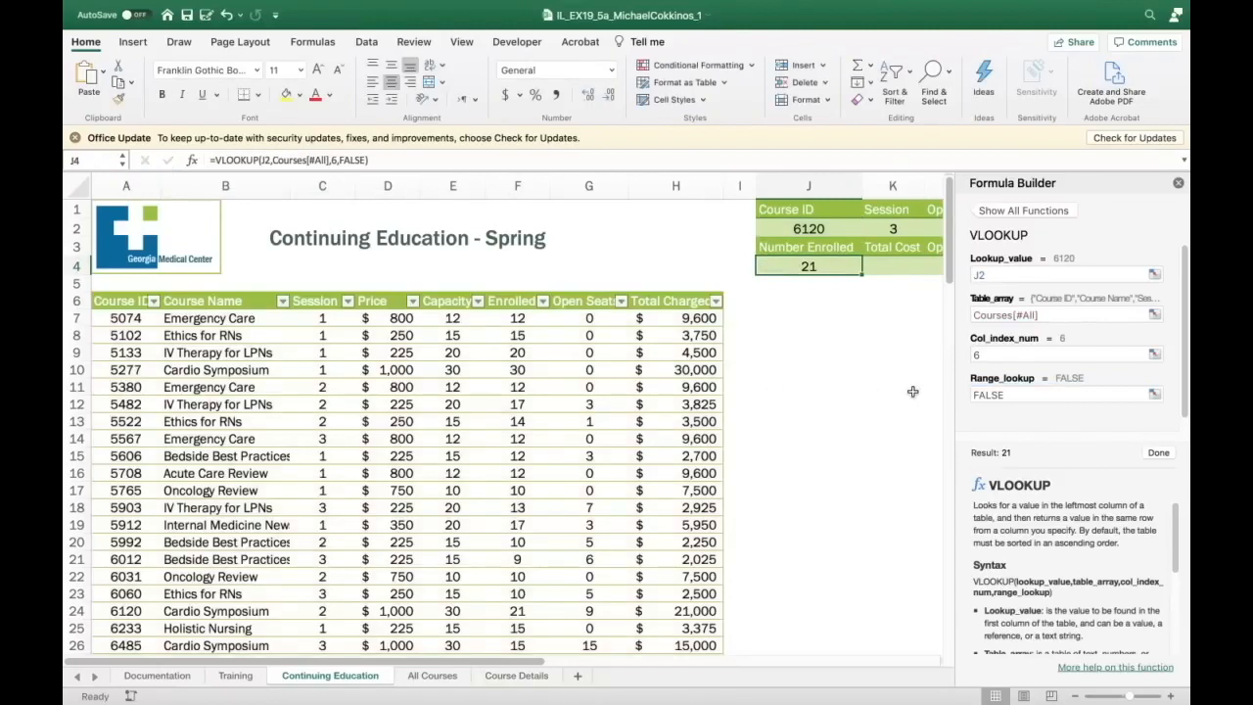
Check the Number Enrolled lookup result against the Course ID in J2 and the Enrolled column of the course table
scroll(913, 392, down, 3)
scroll(912, 391, up, 3)
scroll(868, 408, right, 1)
scroll(868, 408, right, 1)
scroll(868, 409, left, 1)
scroll(868, 408, down, 5)
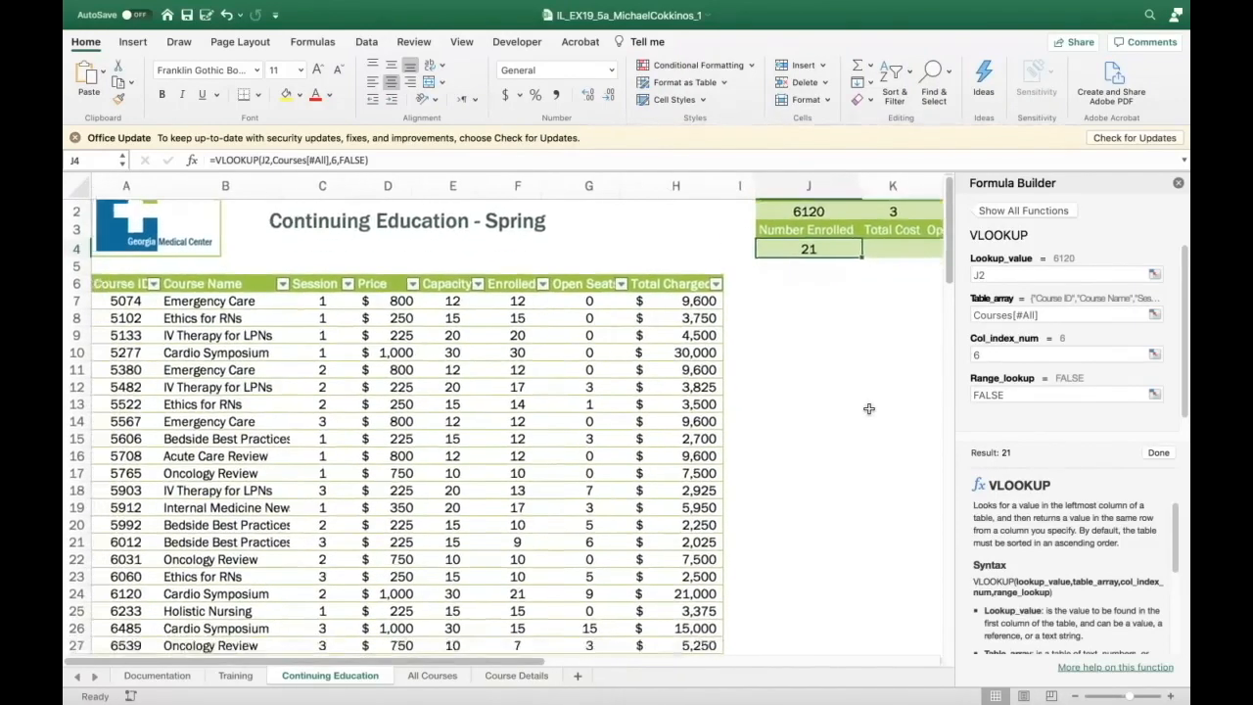
scroll(868, 408, up, 2)
scroll(868, 409, up, 3)
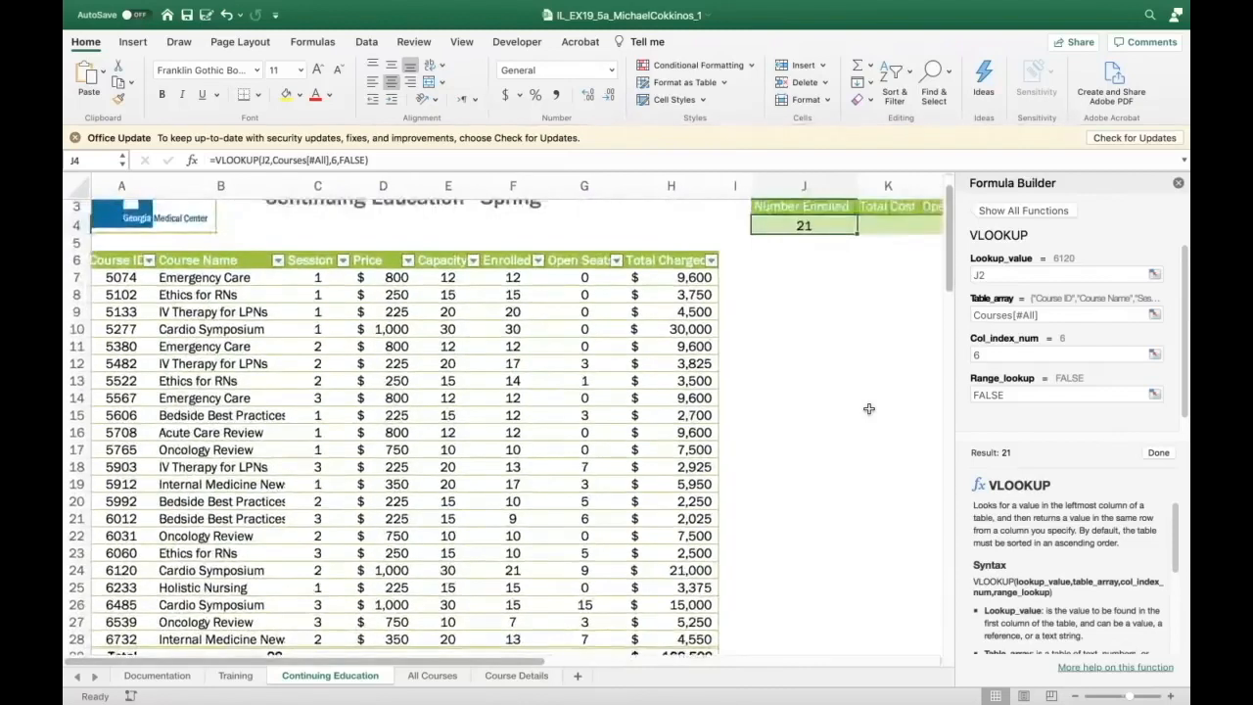
scroll(868, 409, down, 2)
scroll(868, 408, down, 3)
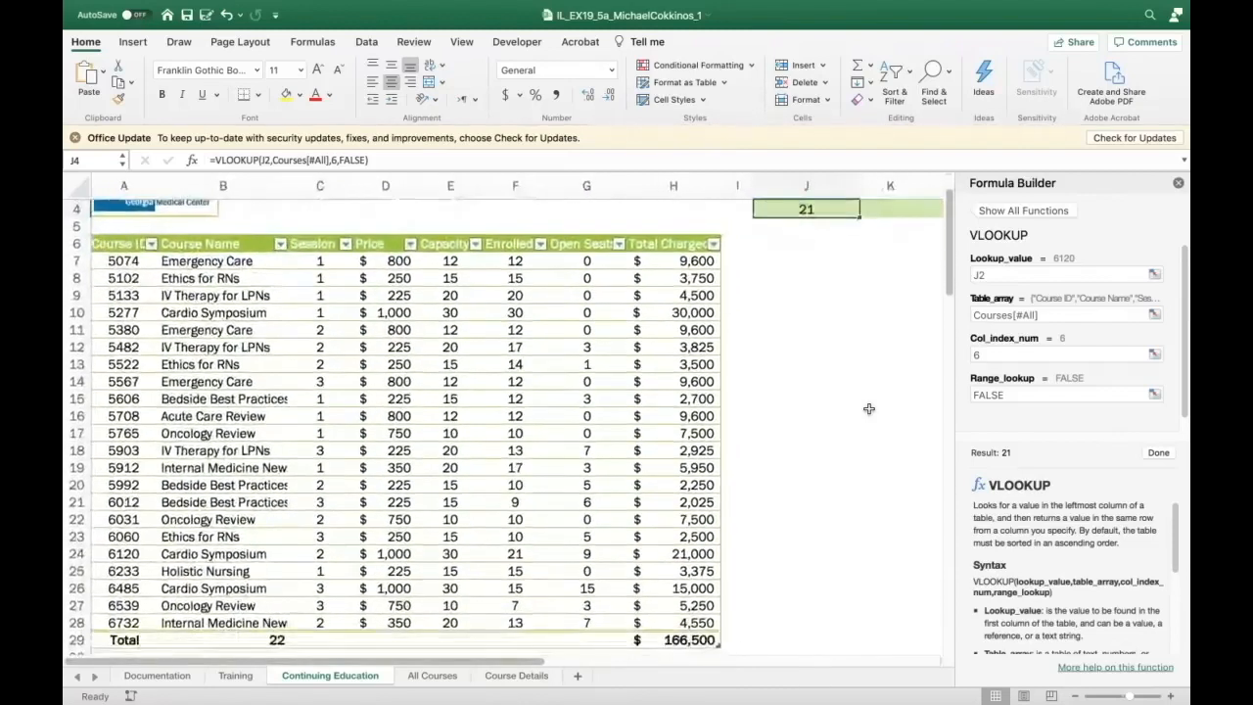
scroll(868, 408, up, 4)
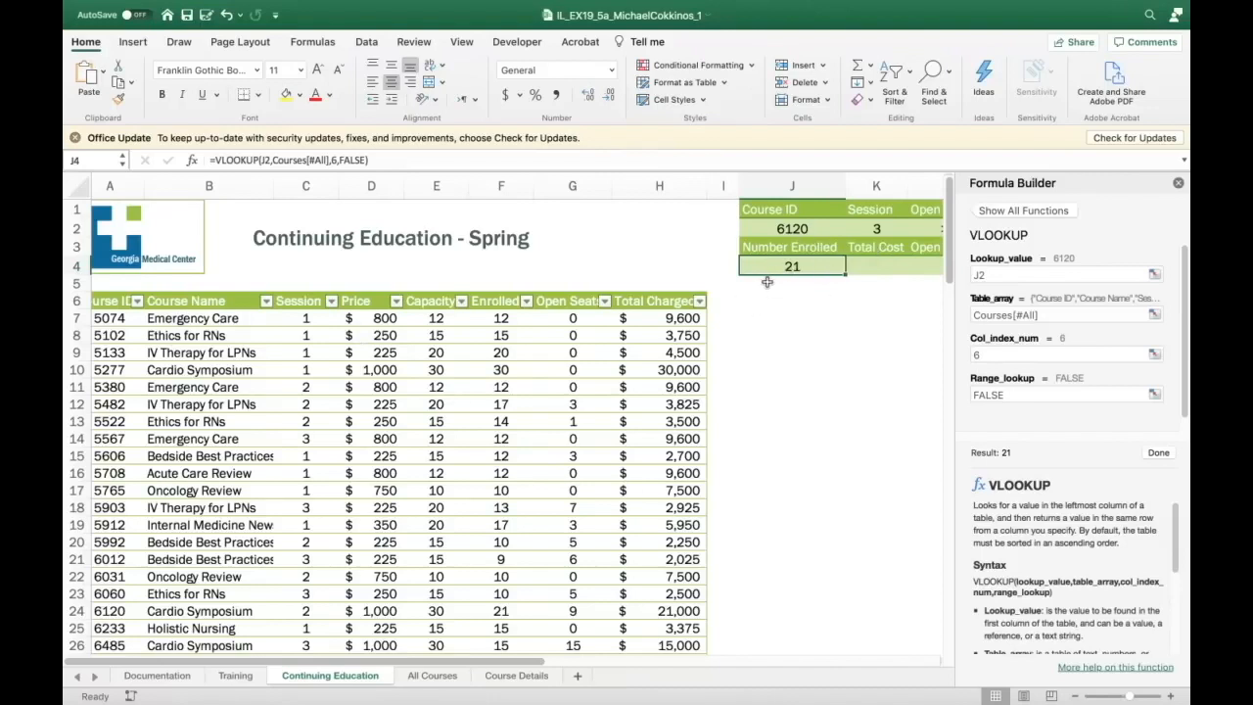
scroll(784, 373, right, 3)
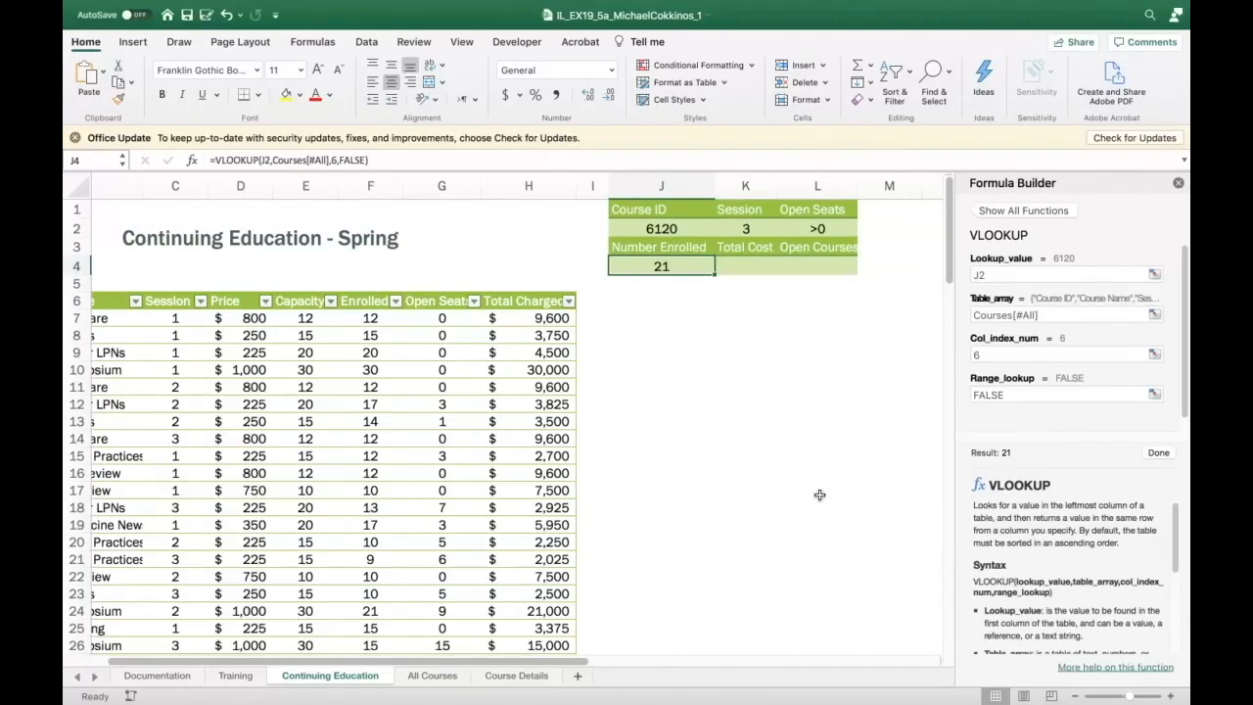
scroll(819, 495, down, 2)
scroll(817, 499, left, 1)
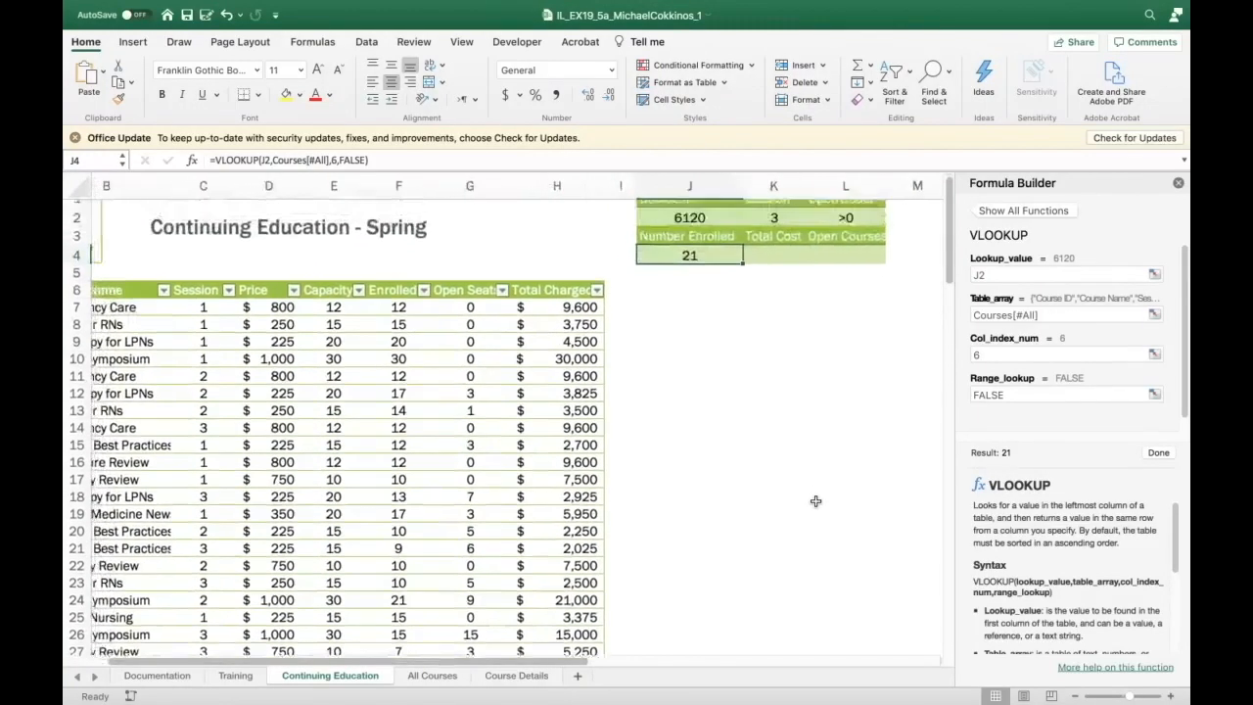
scroll(814, 501, up, 1)
scroll(813, 500, right, 1)
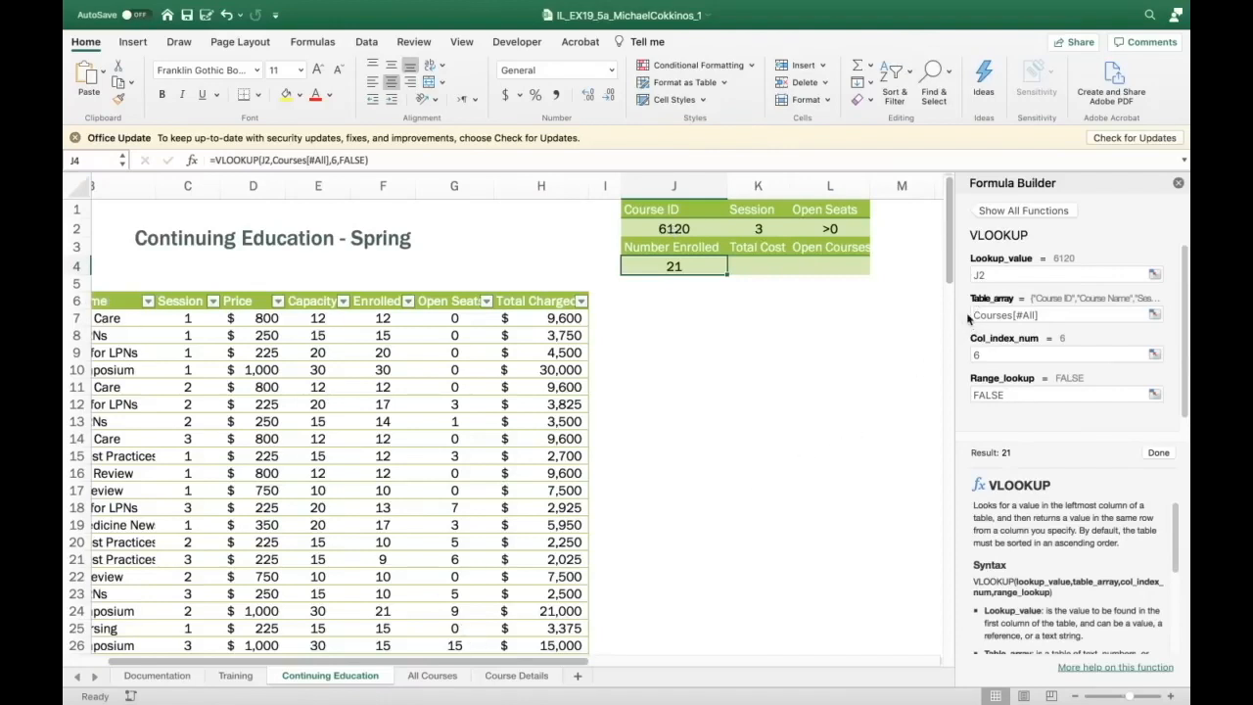
scroll(623, 373, left, 1)
scroll(622, 372, left, 3)
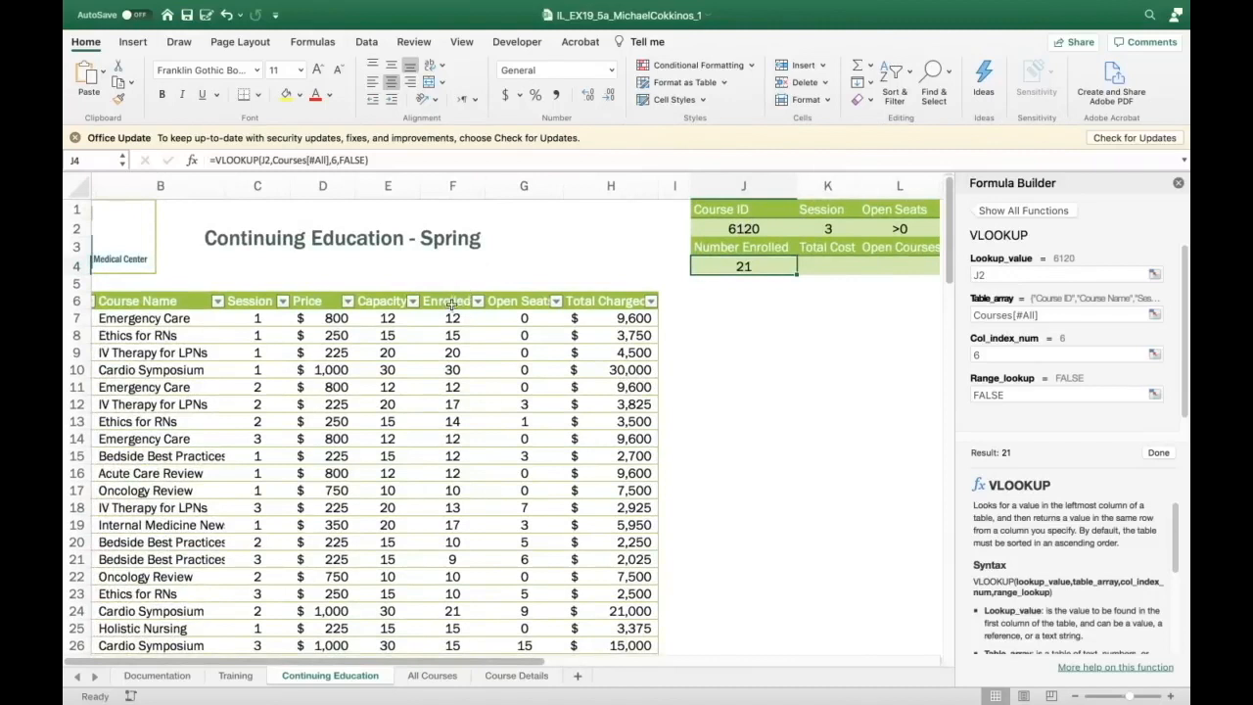
Finish the Number Enrolled VLOOKUP formula in J4 and leave the cell
scroll(452, 305, left, 3)
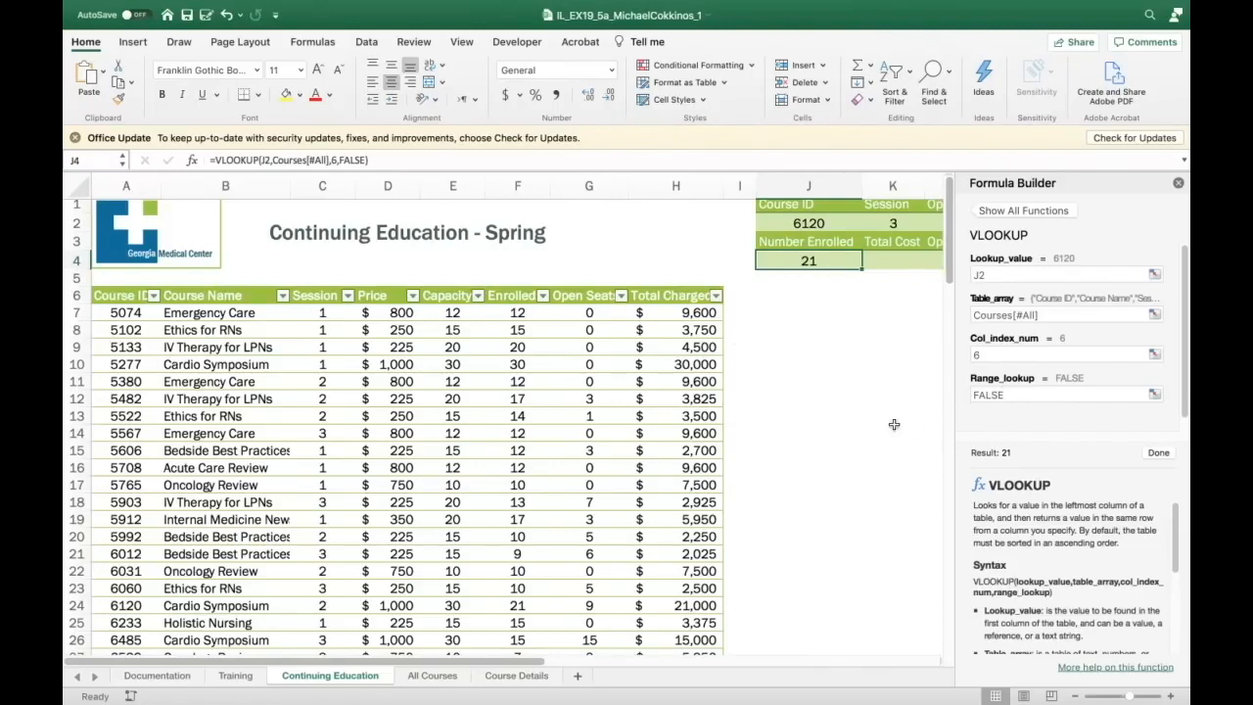
scroll(893, 424, right, 1)
scroll(894, 424, up, 1)
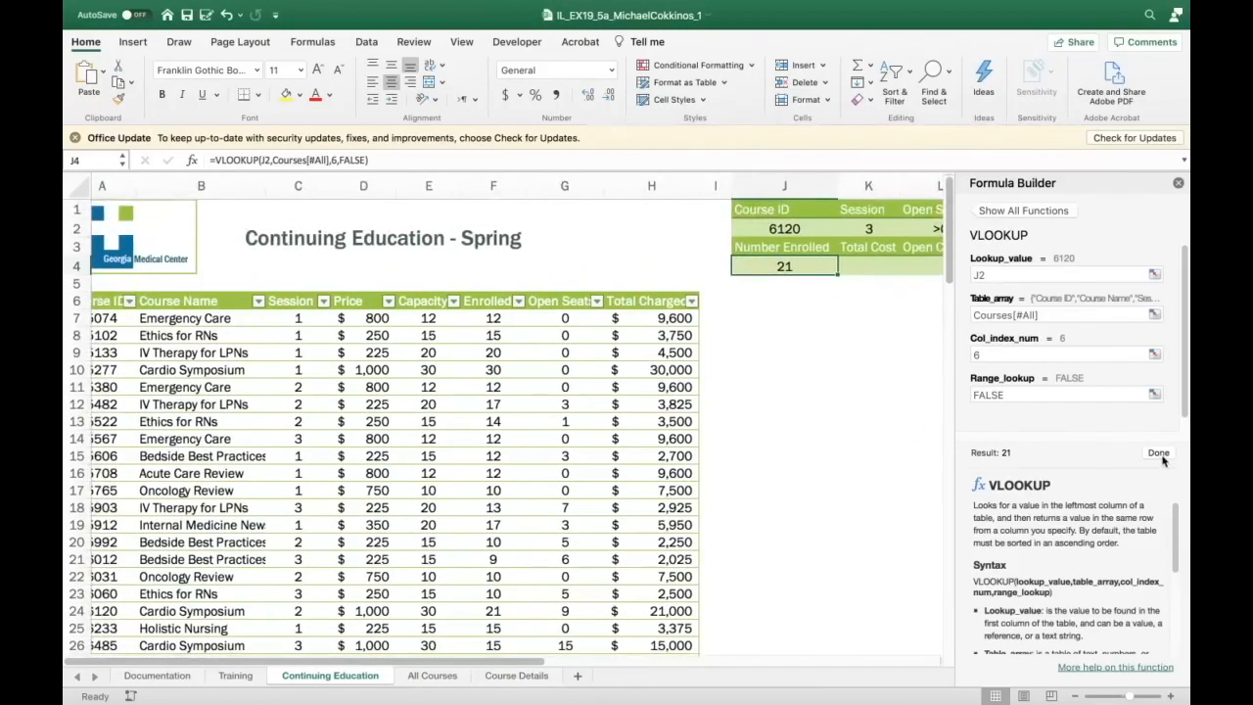
click(1161, 452)
click(867, 452)
Start a DSUM function in cell K4 under Total Cost
scroll(868, 451, right, 3)
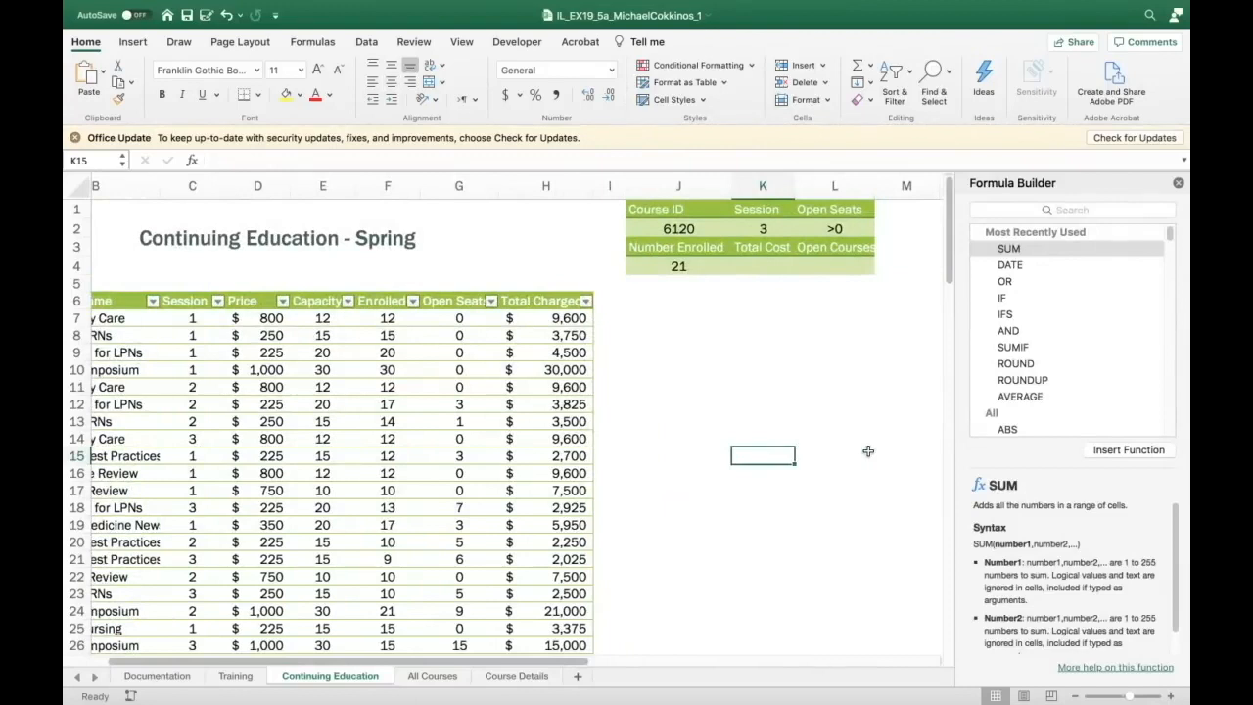
click(772, 267)
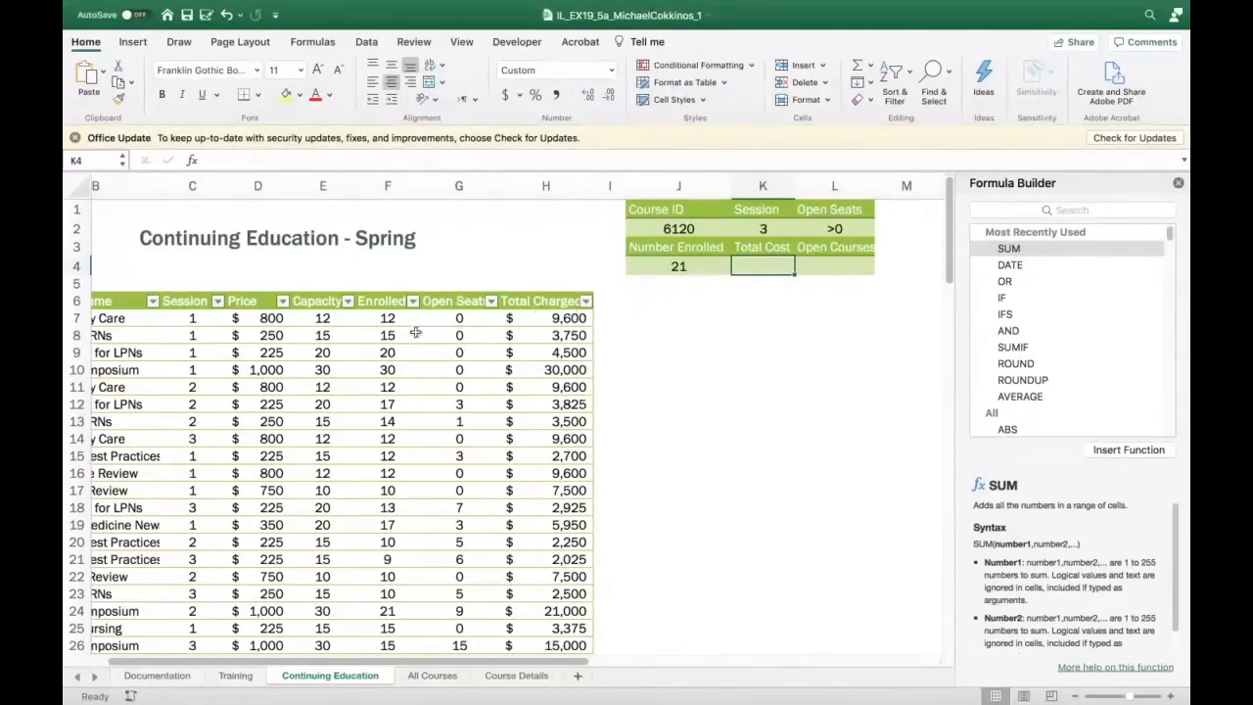
scroll(406, 343, down, 5)
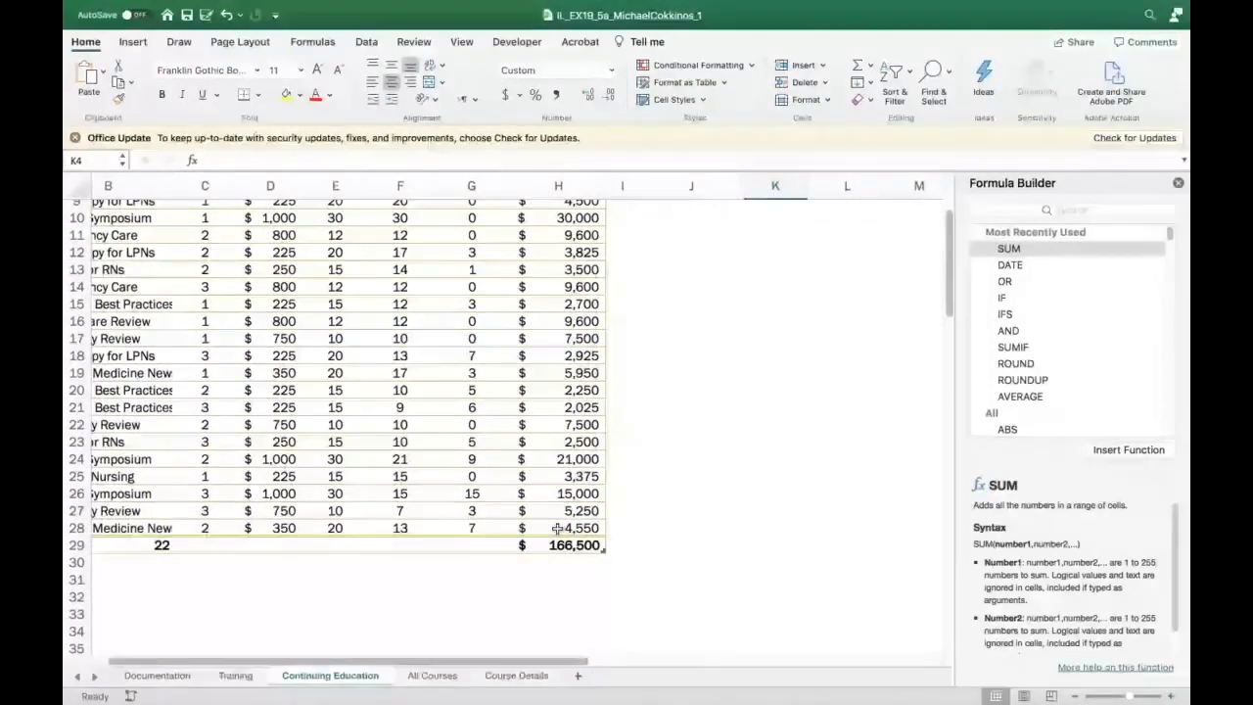
scroll(717, 553, up, 5)
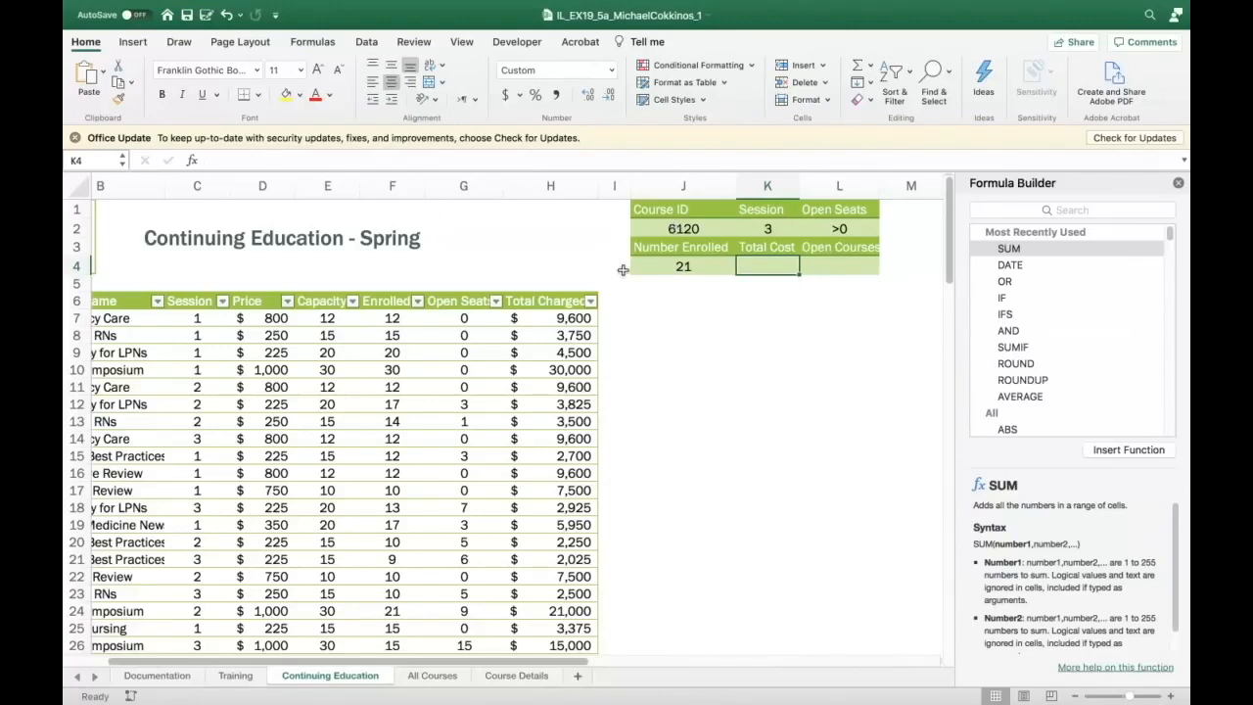
click(212, 159)
text(=d)
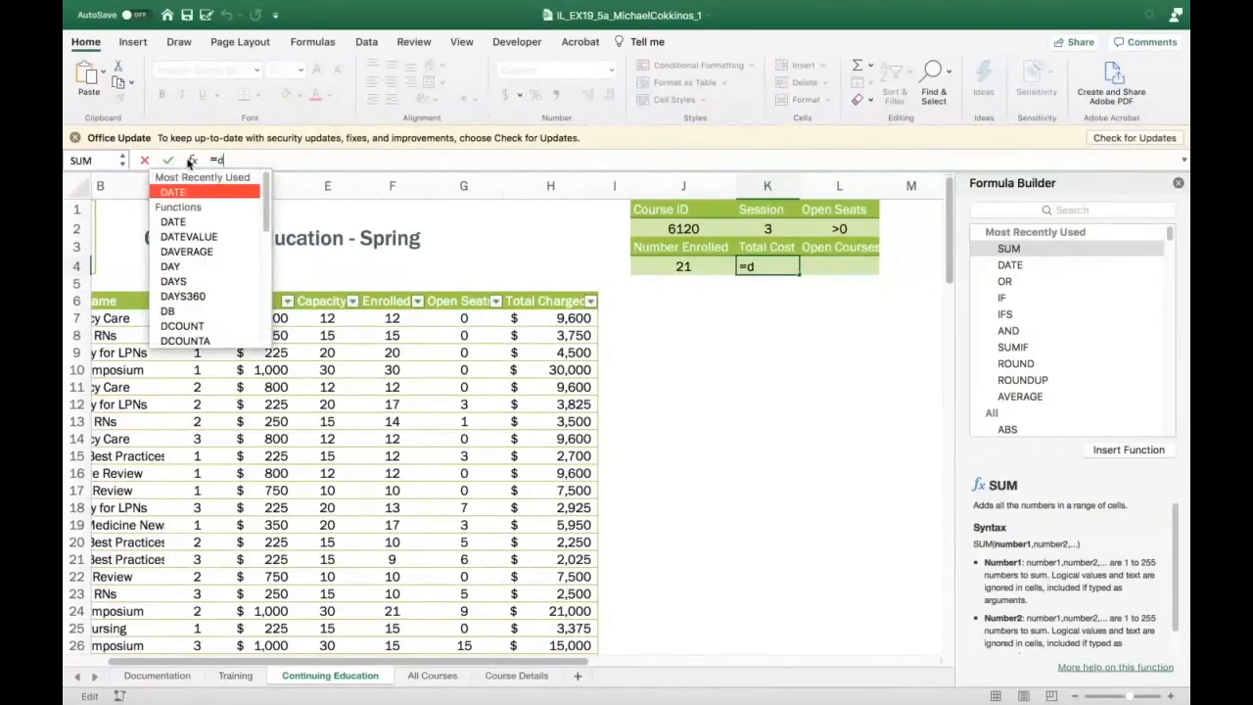
text(s)
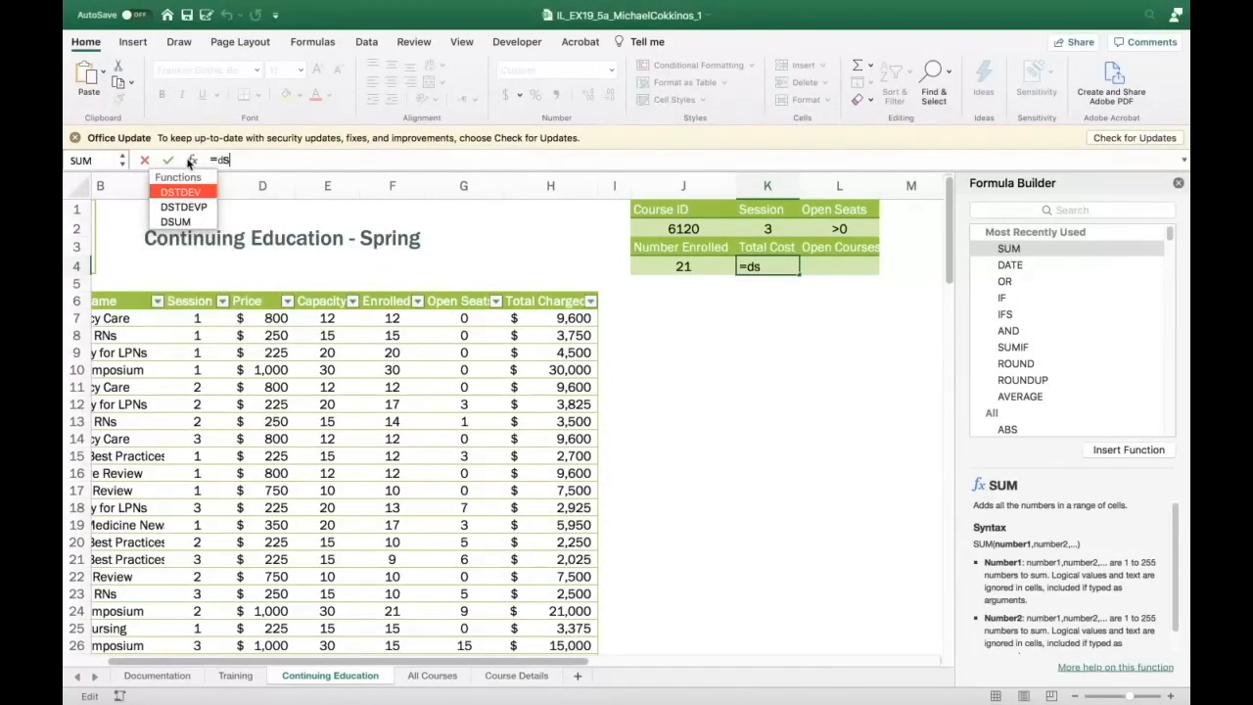
double_click(183, 227)
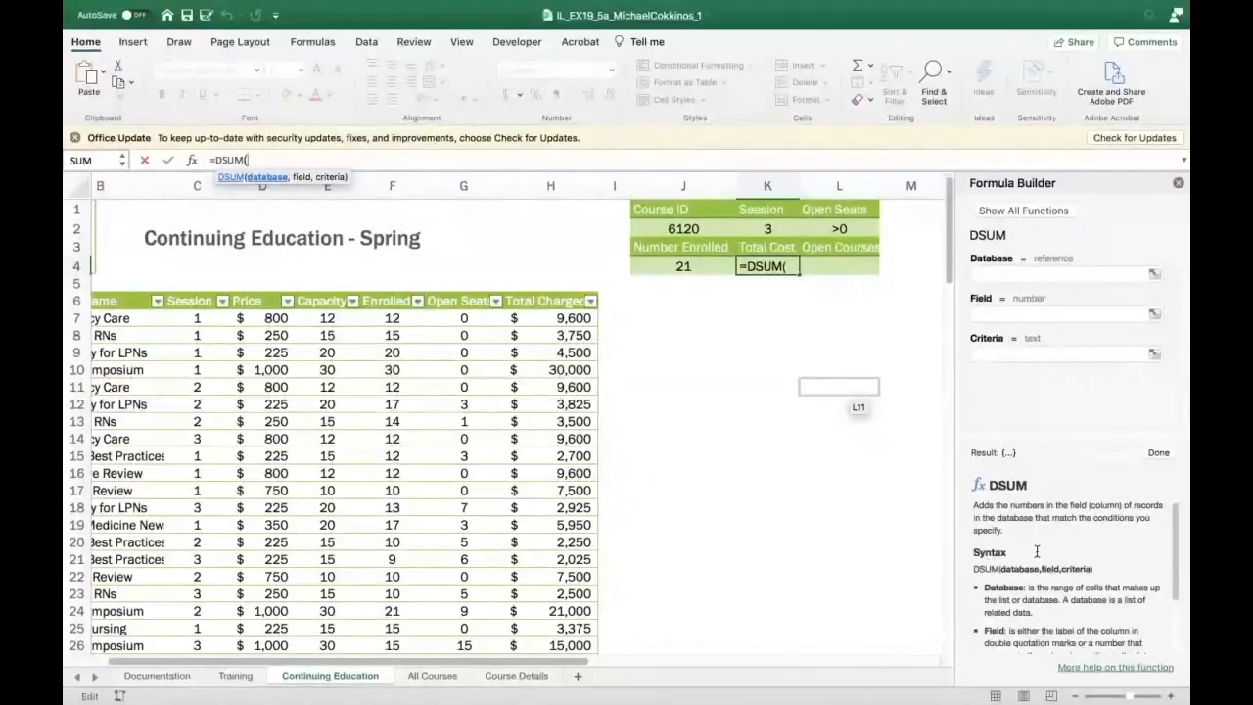
scroll(1036, 552, down, 3)
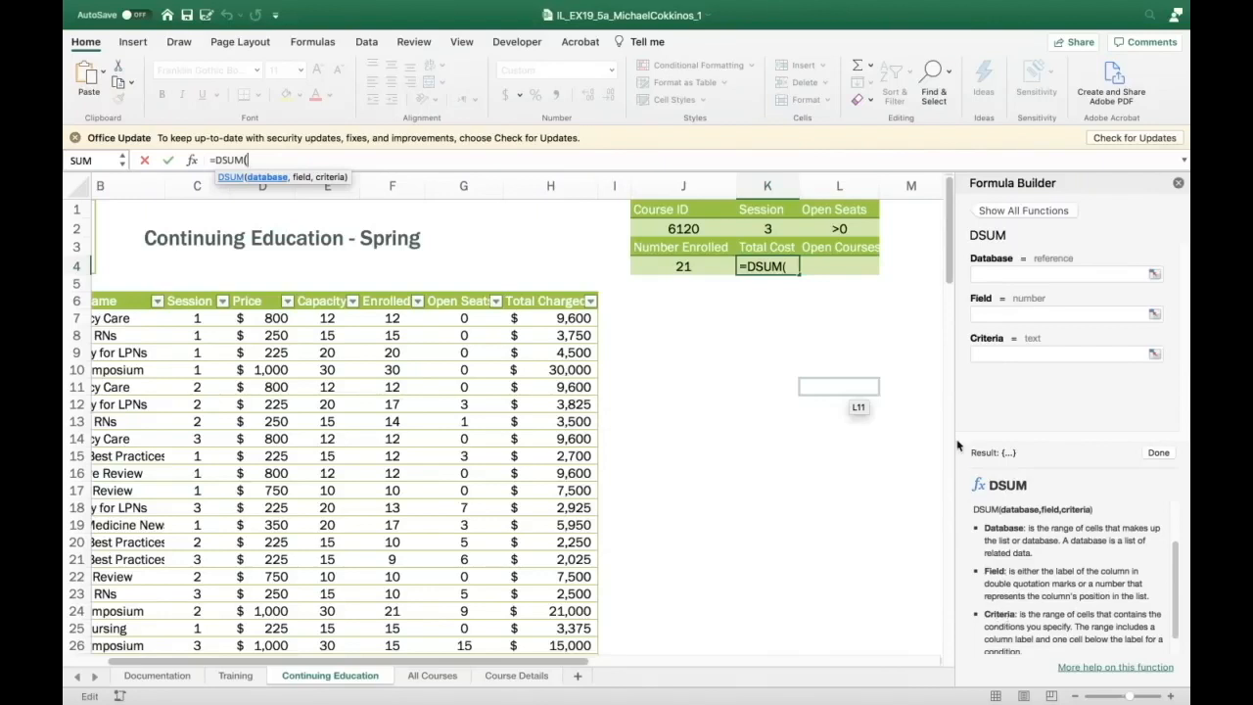
Set the DSUM database to the entire course table including headers and total row, Courses[#All]
click(996, 279)
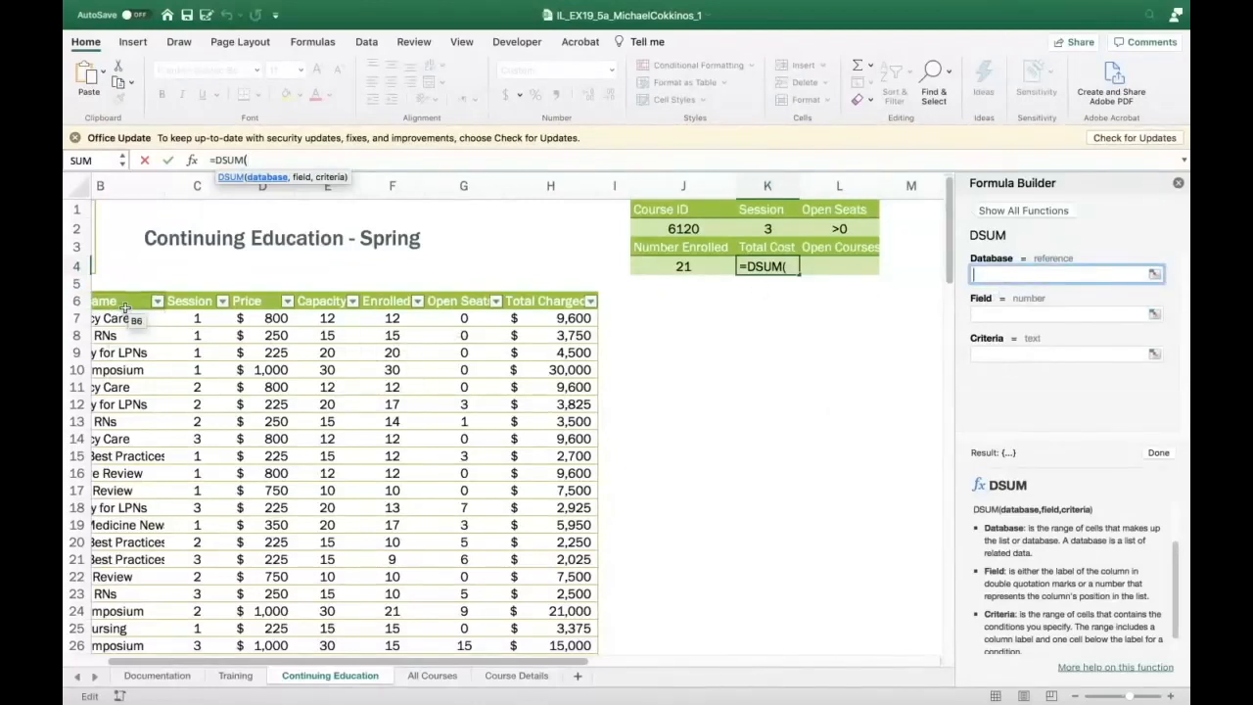
scroll(125, 309, left, 5)
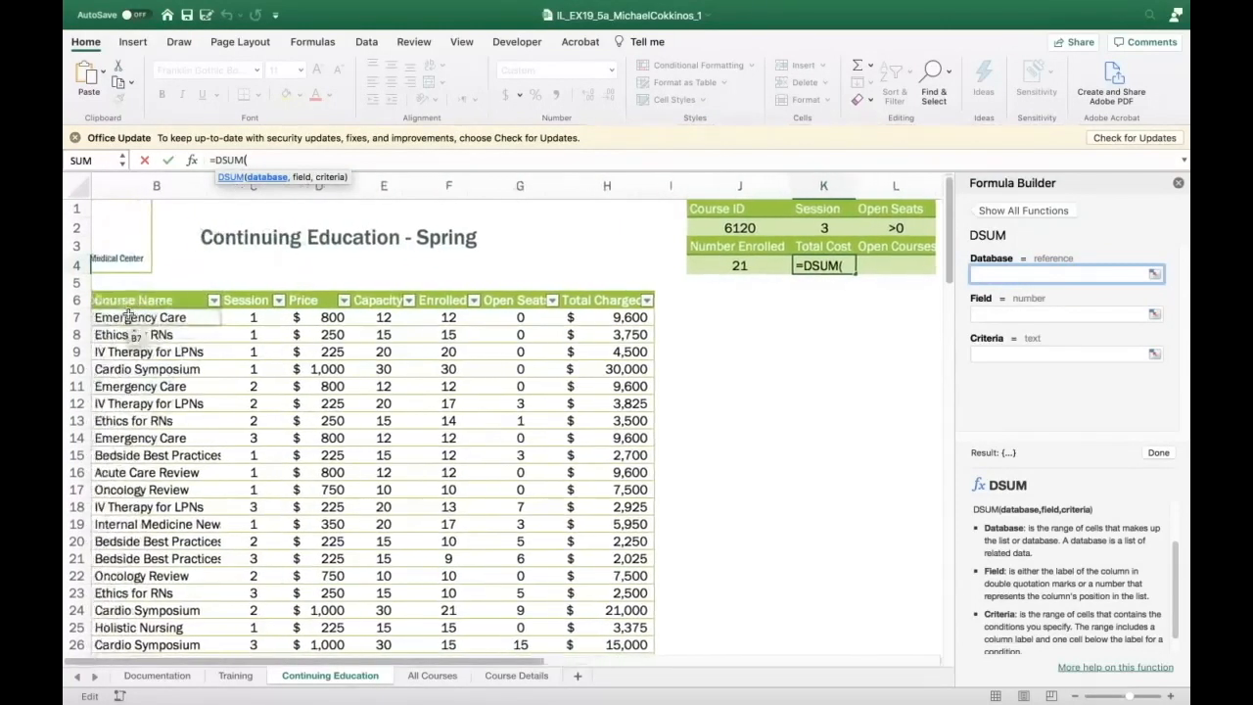
scroll(108, 308, left, 2)
click(118, 302)
drag(117, 303, 648, 607)
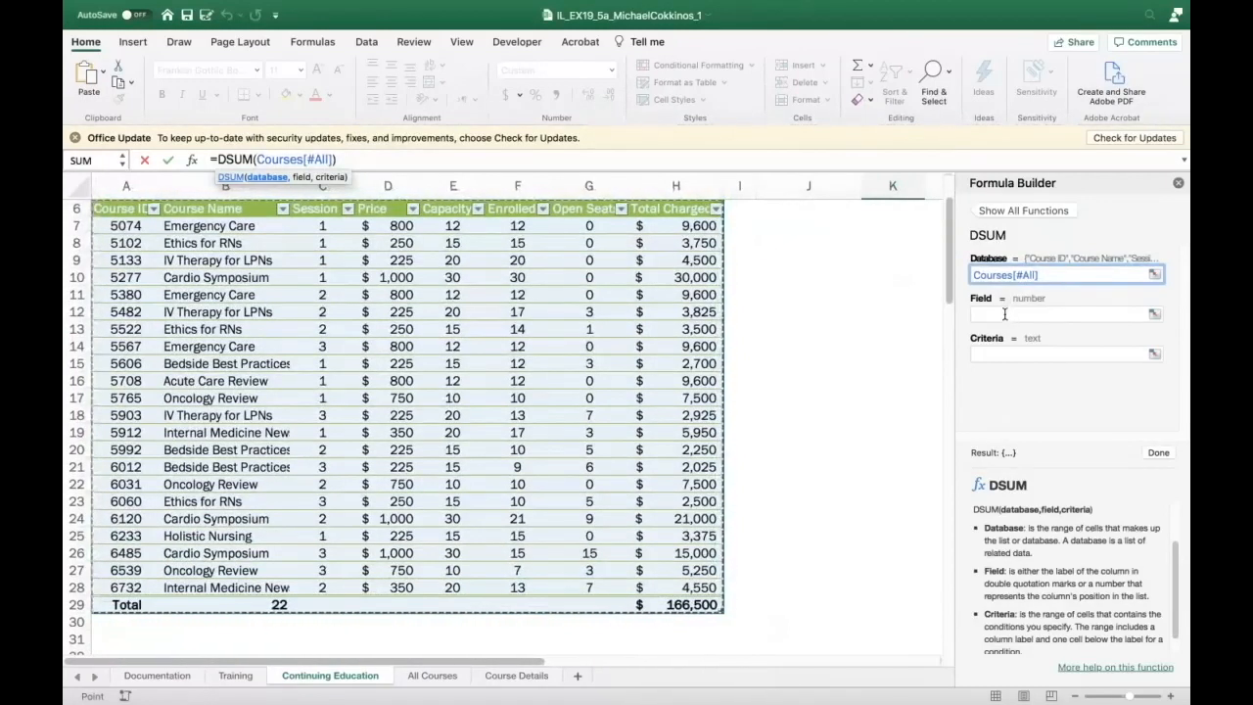
Set the DSUM field to the Total Charged header H6 and the criteria to the Session range K1:K2, and enter the formula
click(1005, 316)
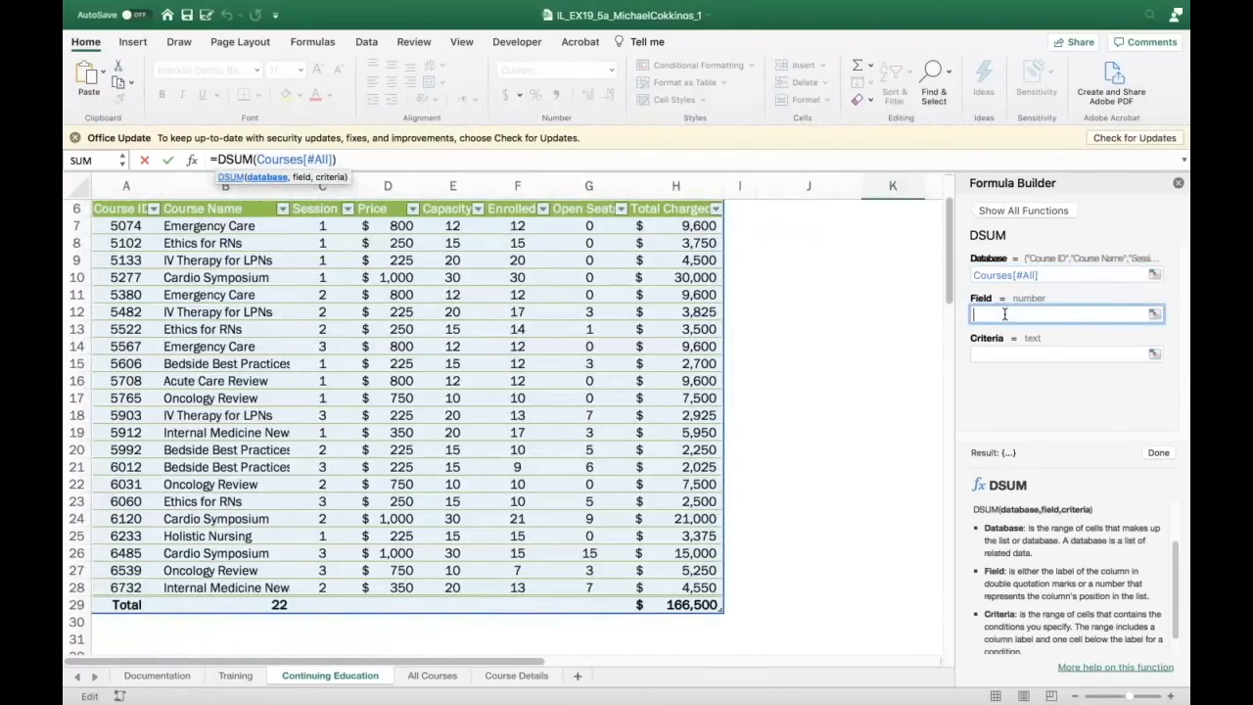
scroll(847, 366, up, 3)
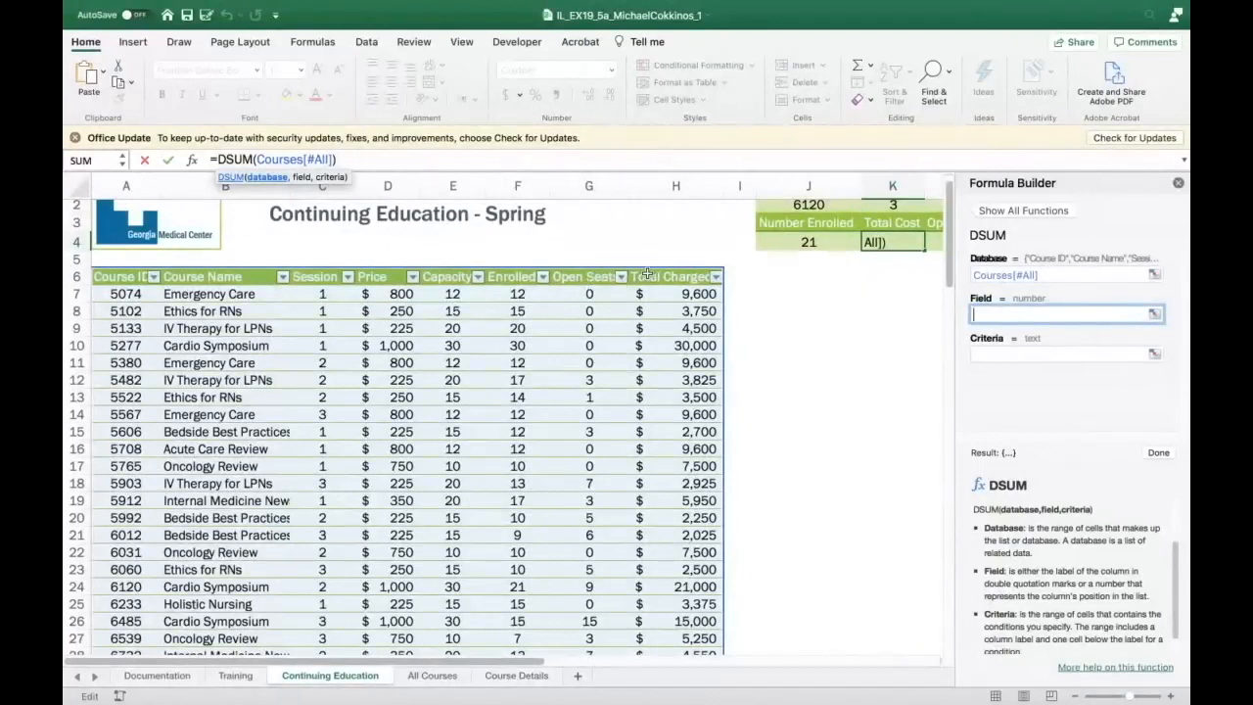
text(h6)
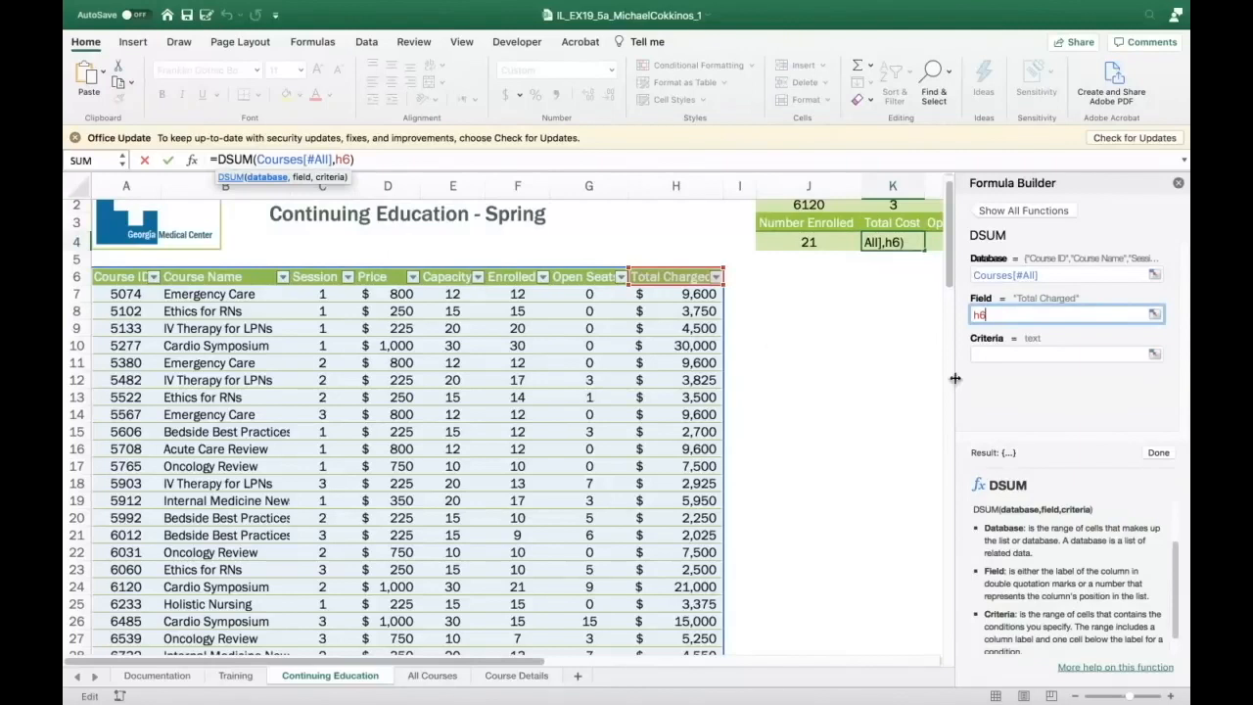
click(984, 354)
scroll(915, 392, right, 2)
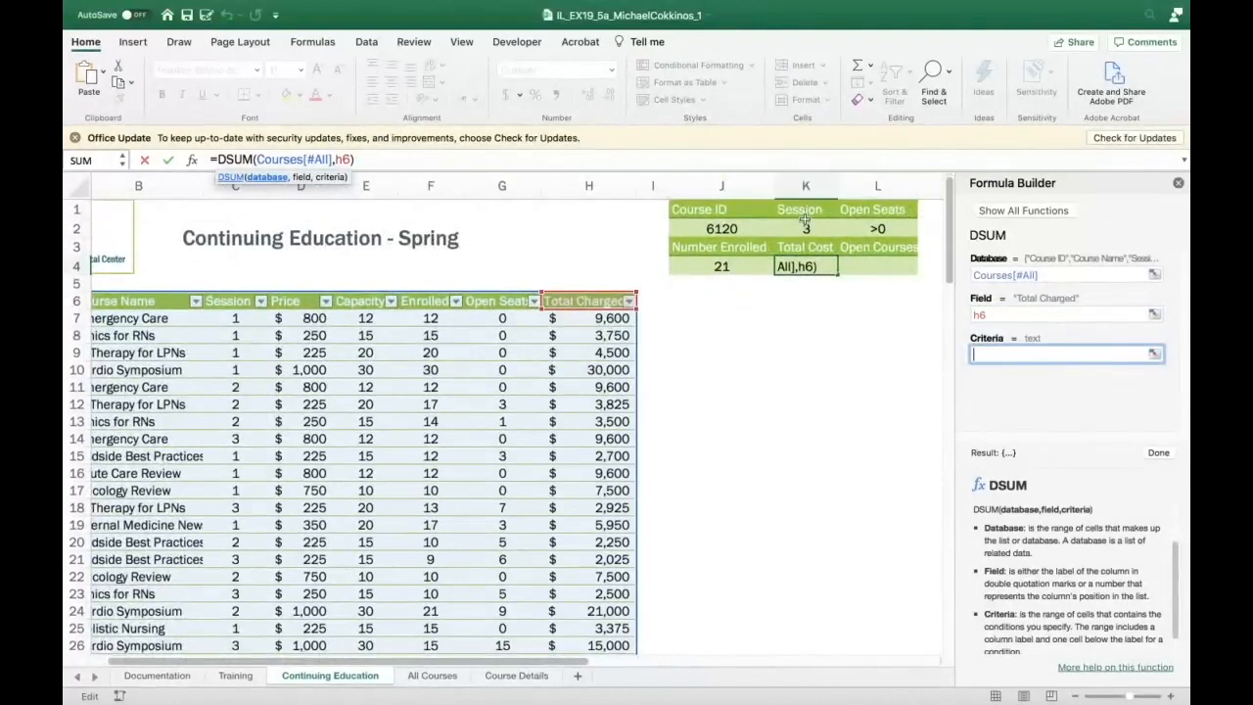
drag(805, 210, 805, 228)
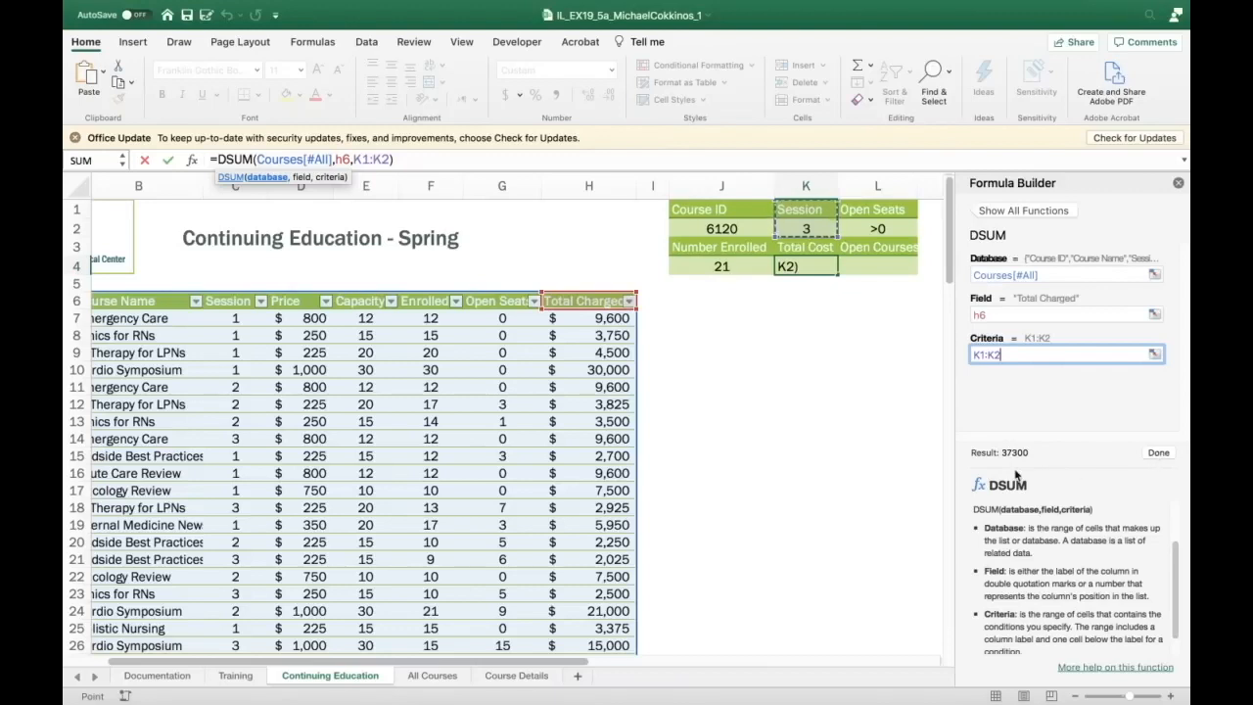
click(1159, 453)
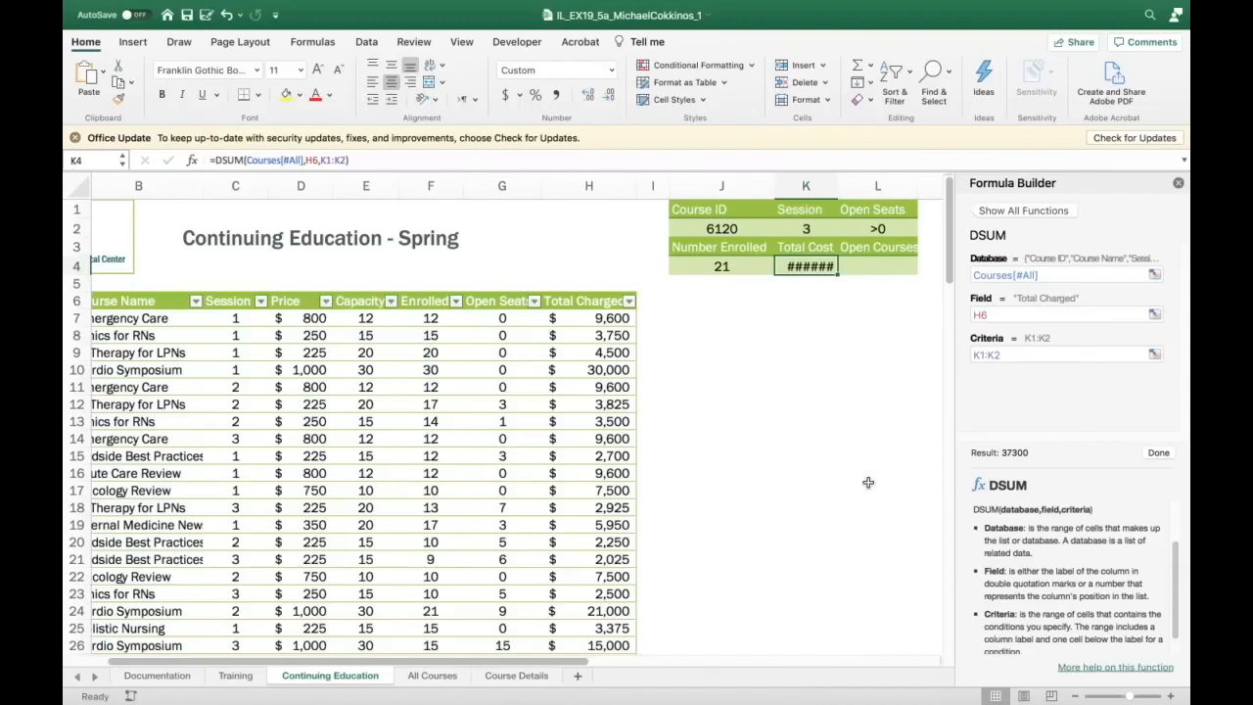
Widen column K slightly so the Total Cost amount in K4 fits
scroll(827, 337, right, 2)
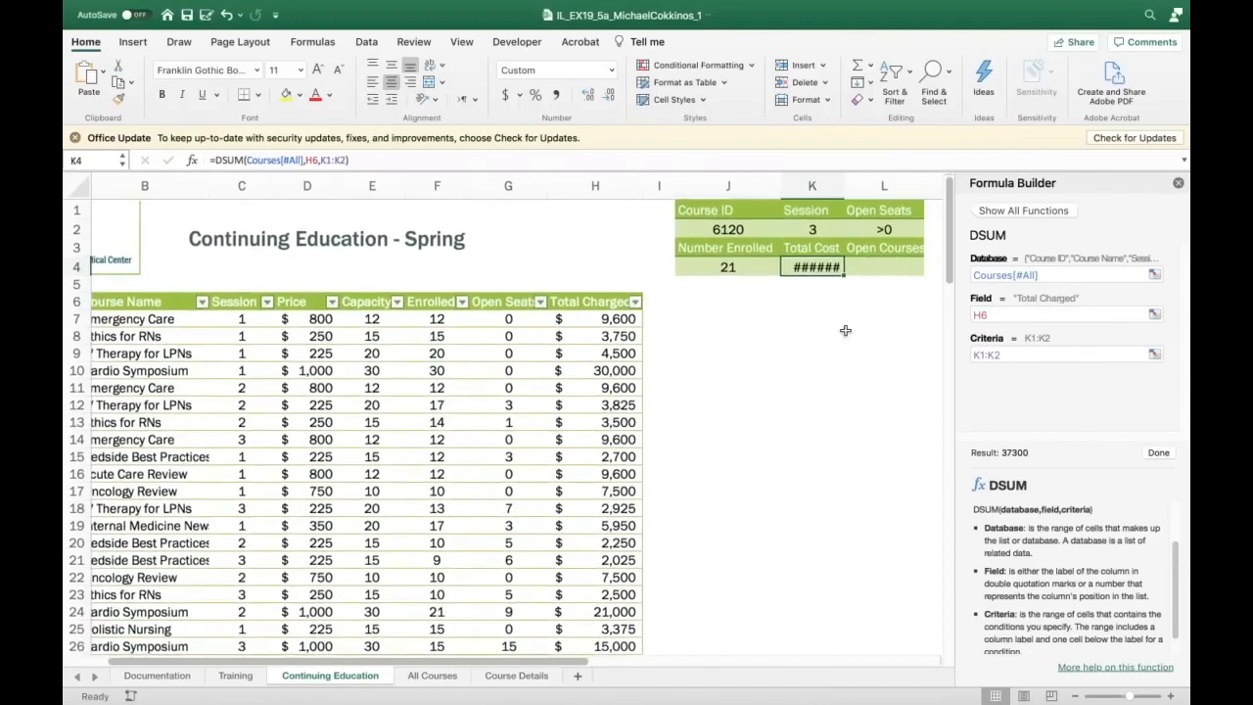
scroll(887, 332, right, 2)
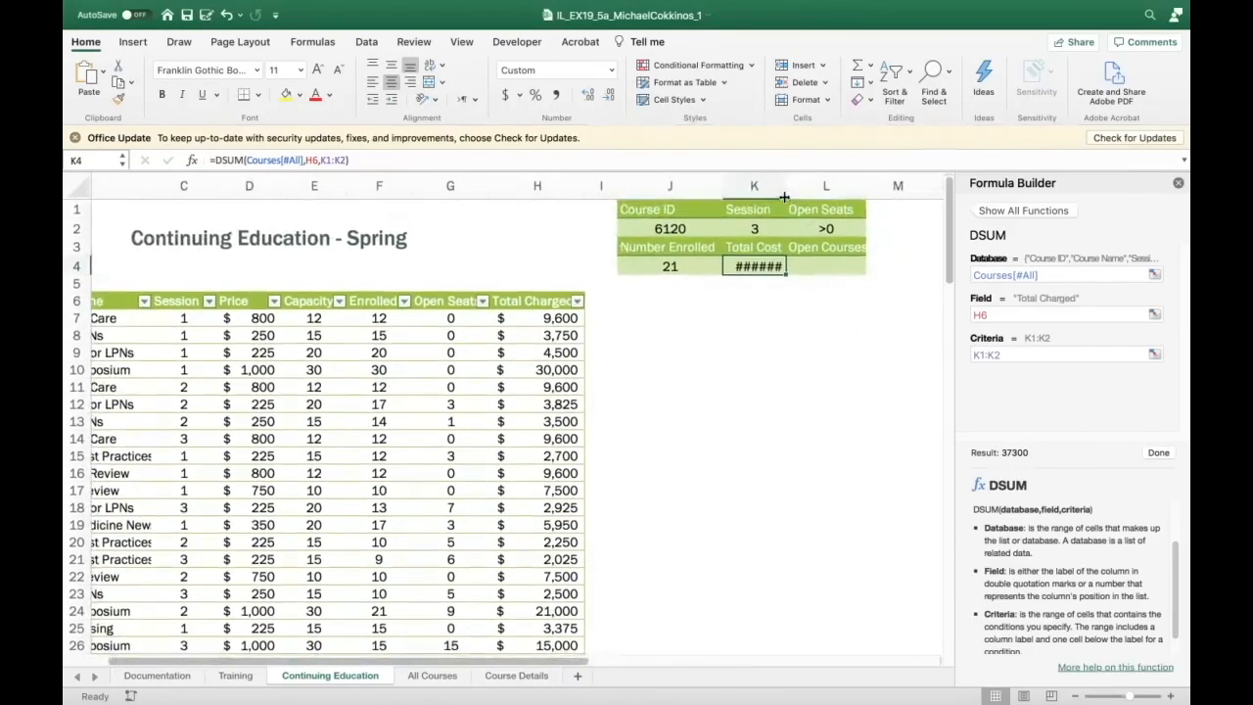
drag(784, 185, 787, 185)
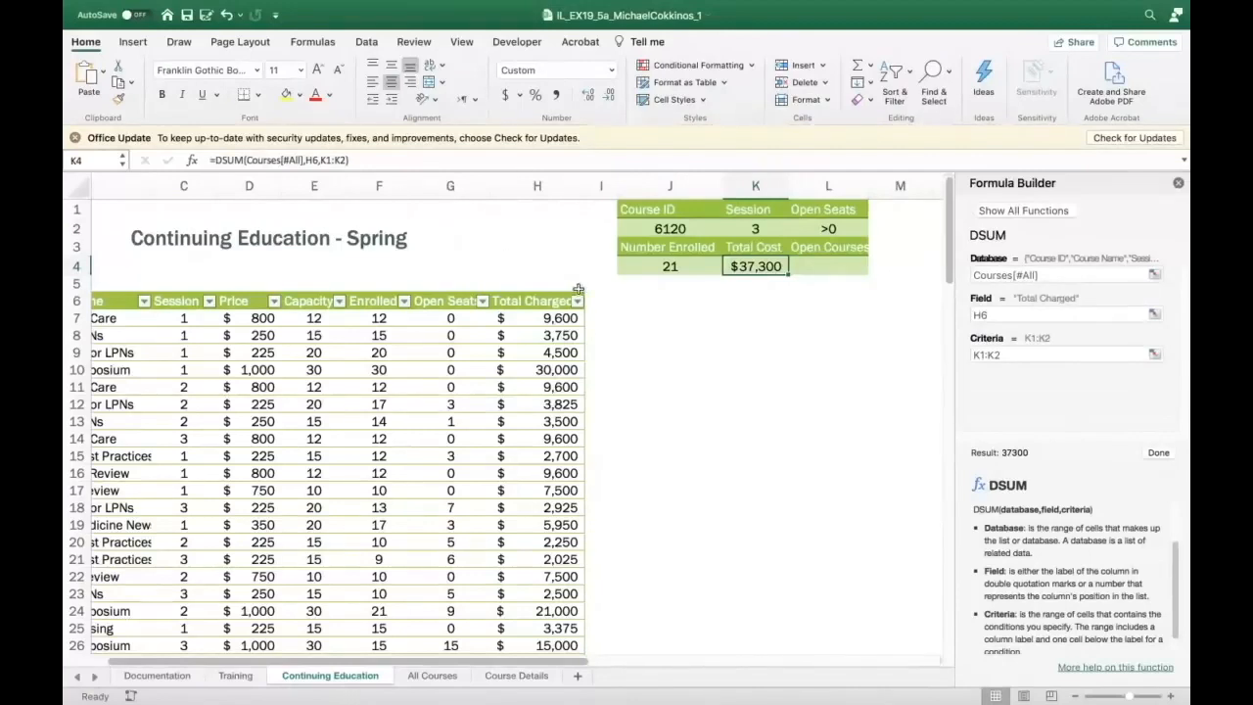
Examine the course table's Session, Open Seats and Total Charged columns against the summary block's criteria and Total Cost
scroll(668, 357, down, 1)
scroll(668, 357, up, 1)
scroll(669, 357, down, 1)
scroll(668, 357, up, 1)
scroll(669, 358, down, 3)
scroll(669, 357, left, 1)
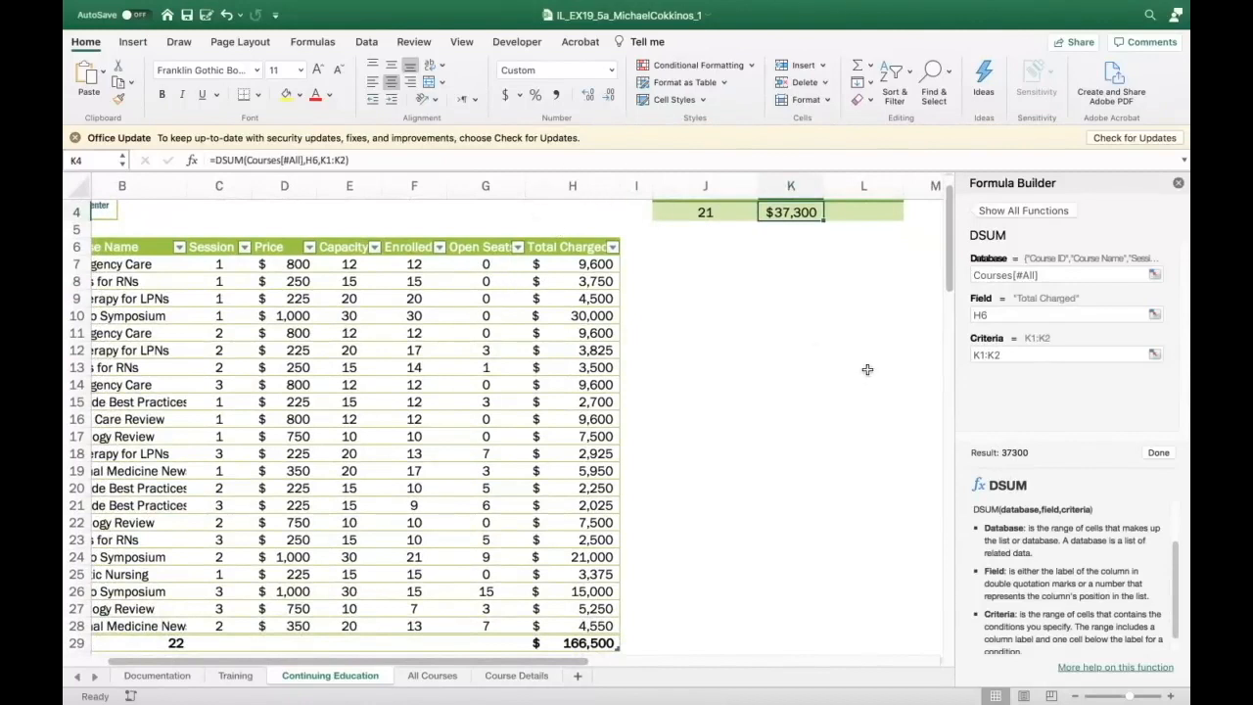
scroll(867, 369, up, 1)
scroll(866, 369, left, 1)
scroll(866, 369, up, 2)
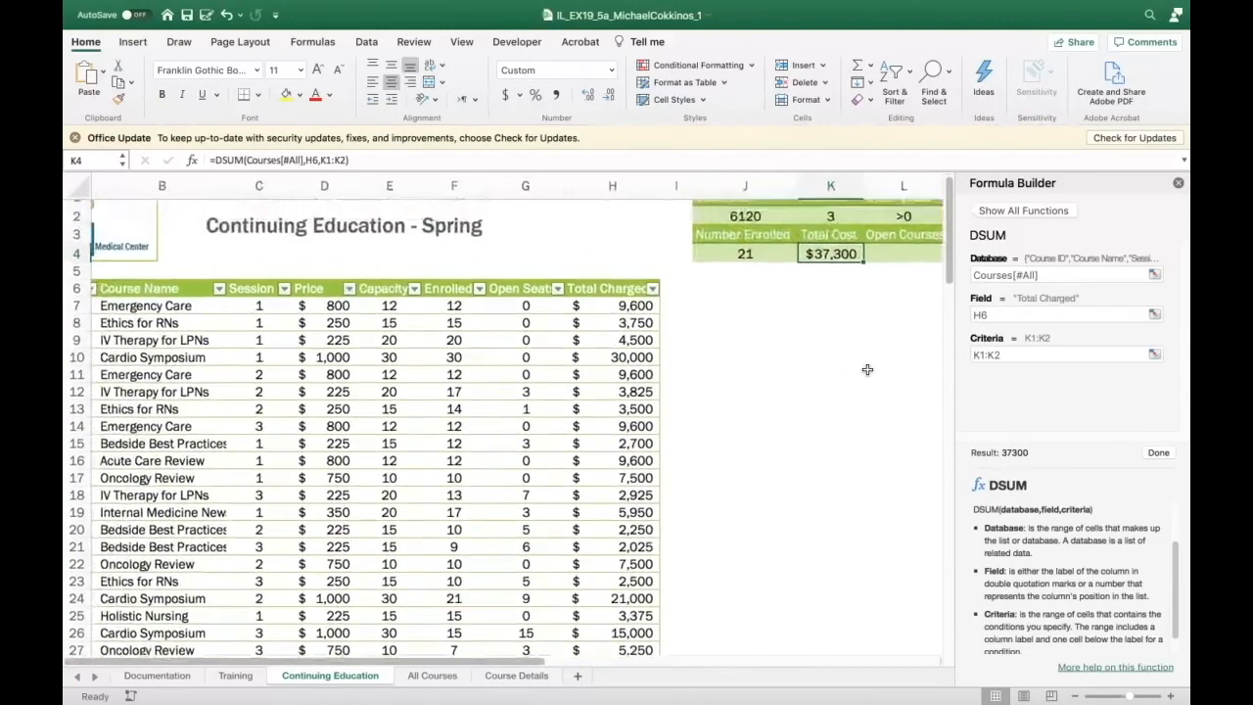
scroll(866, 369, down, 4)
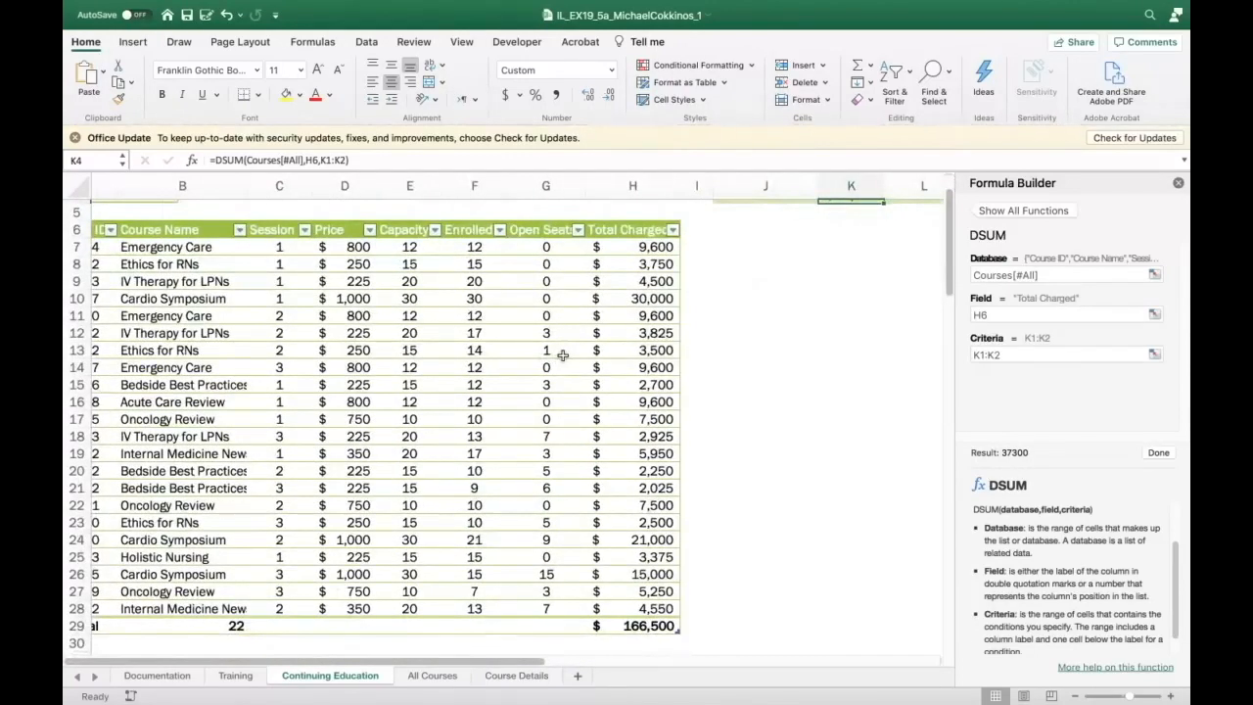
scroll(732, 352, up, 3)
scroll(732, 351, down, 2)
scroll(732, 352, up, 3)
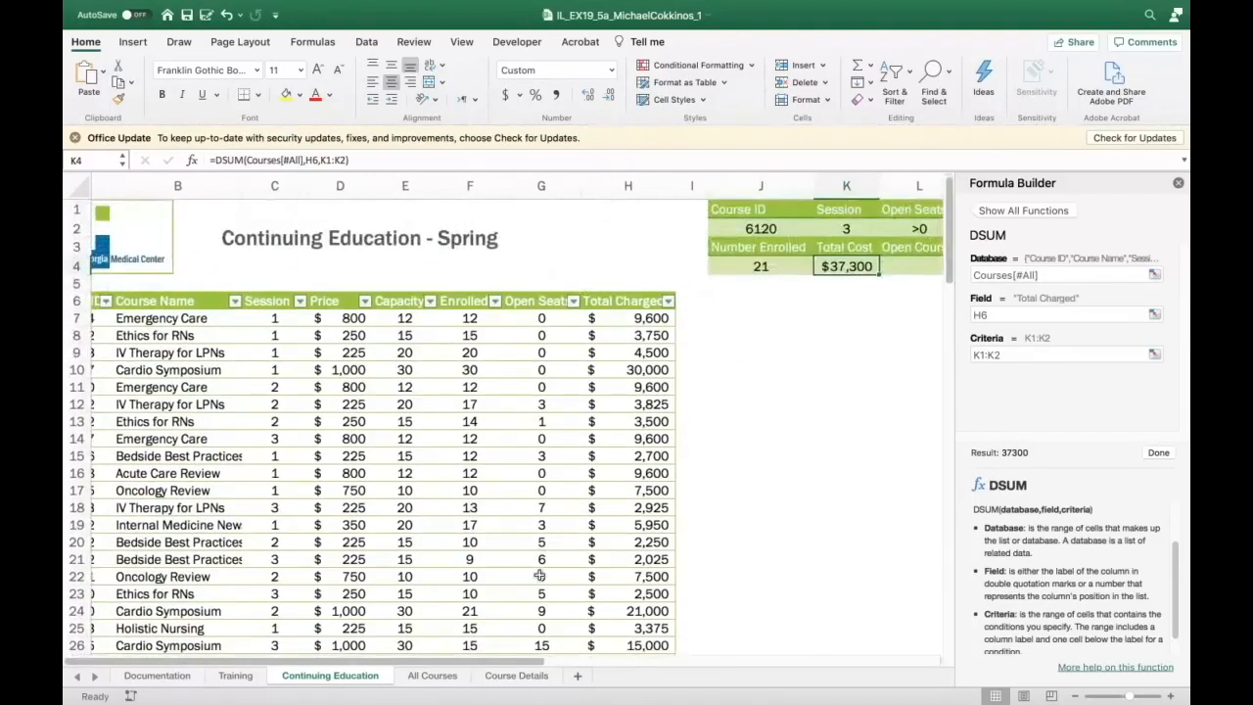
scroll(811, 356, right, 2)
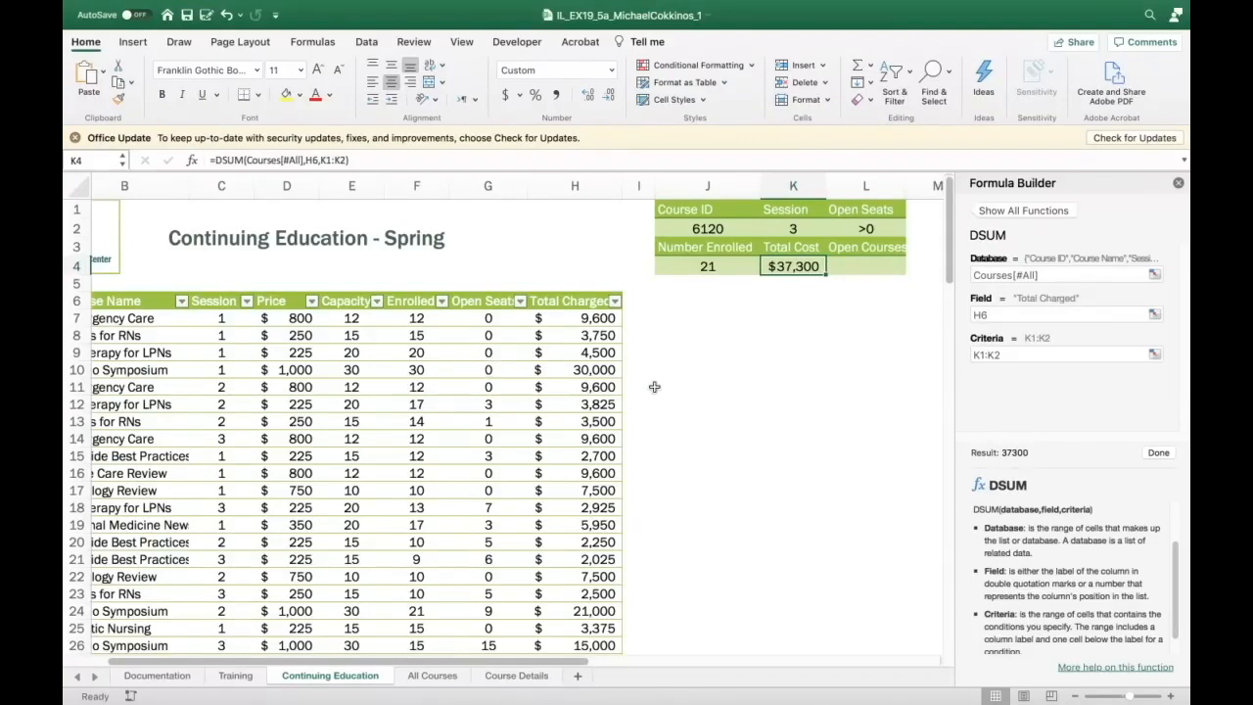
Start a DCOUNTA function in cell L4 under Open Courses and review its argument descriptions
click(886, 265)
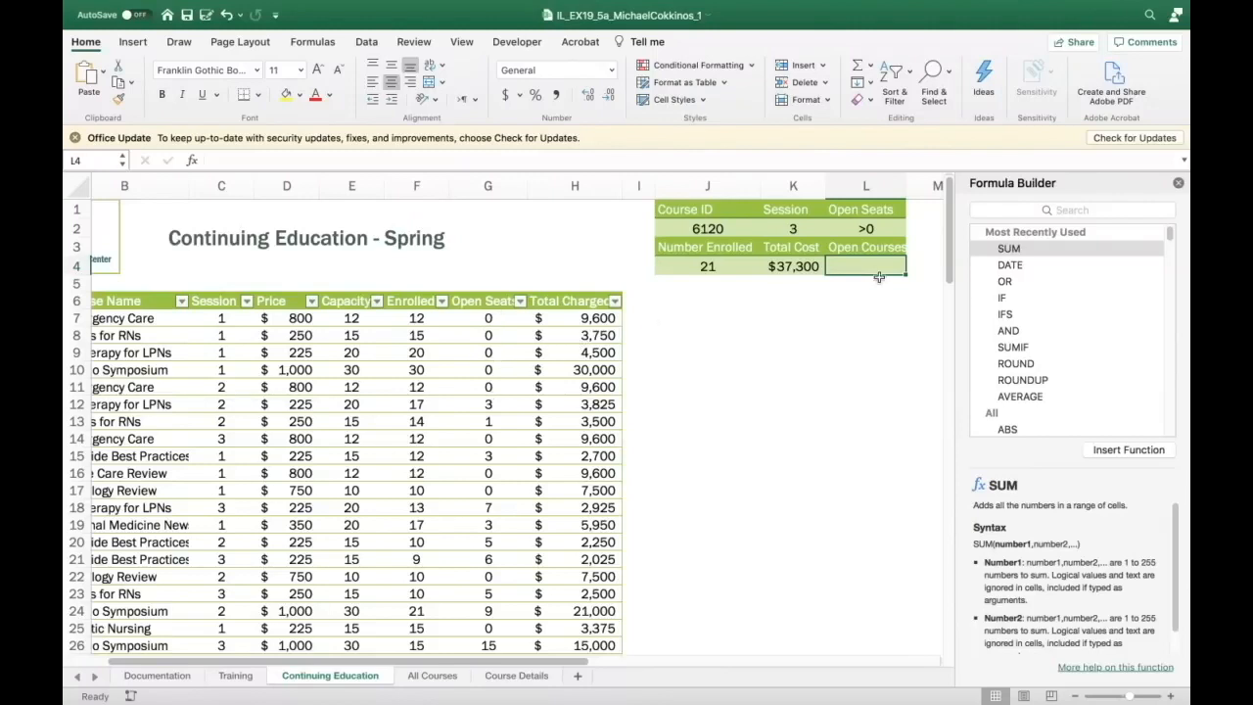
click(193, 161)
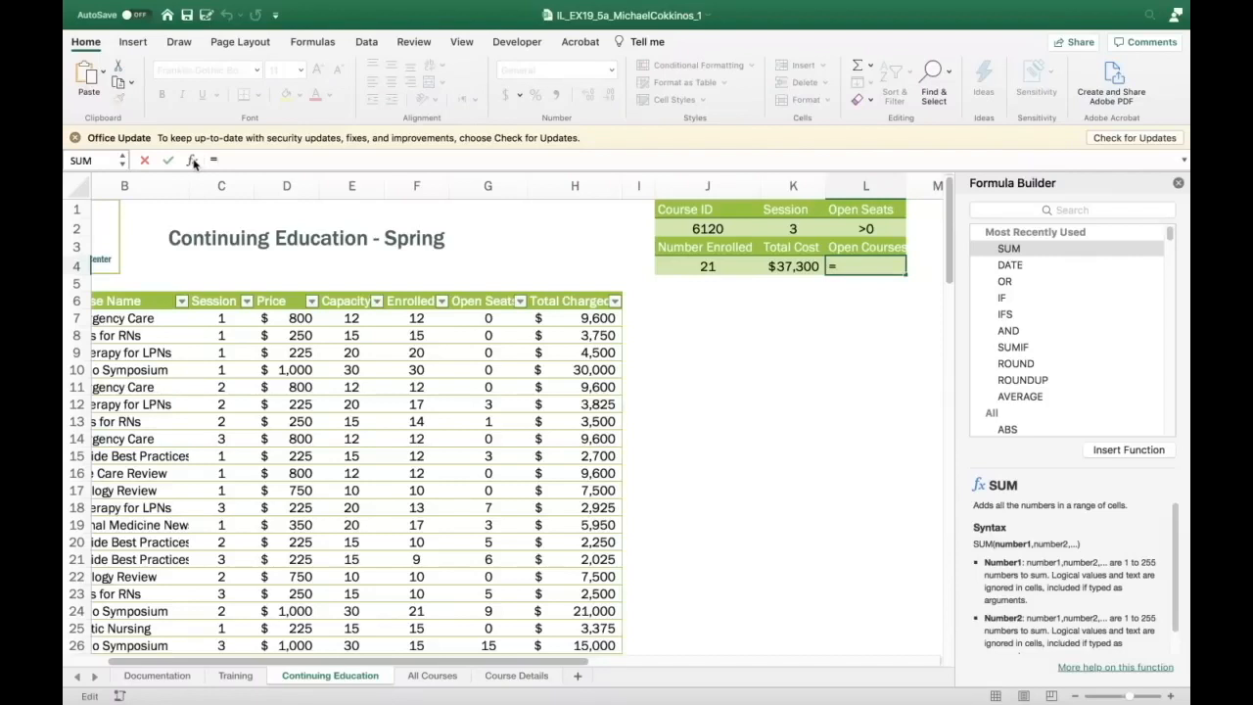
text(d)
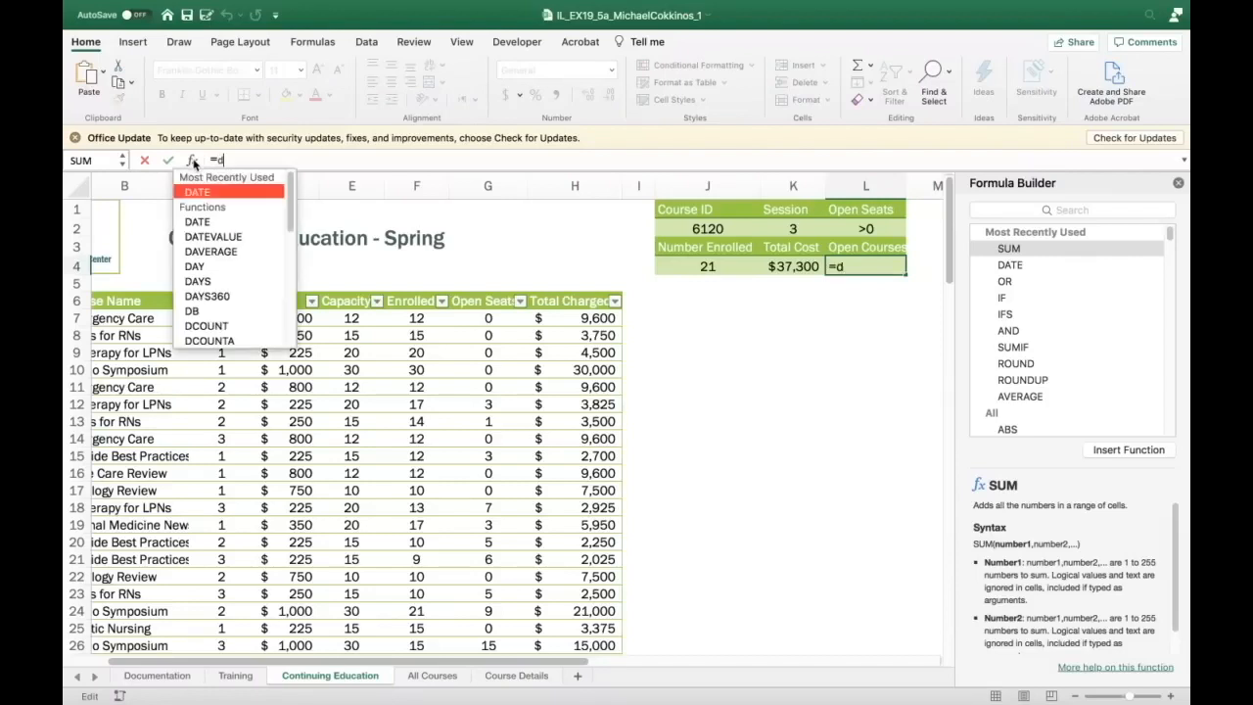
text(cou)
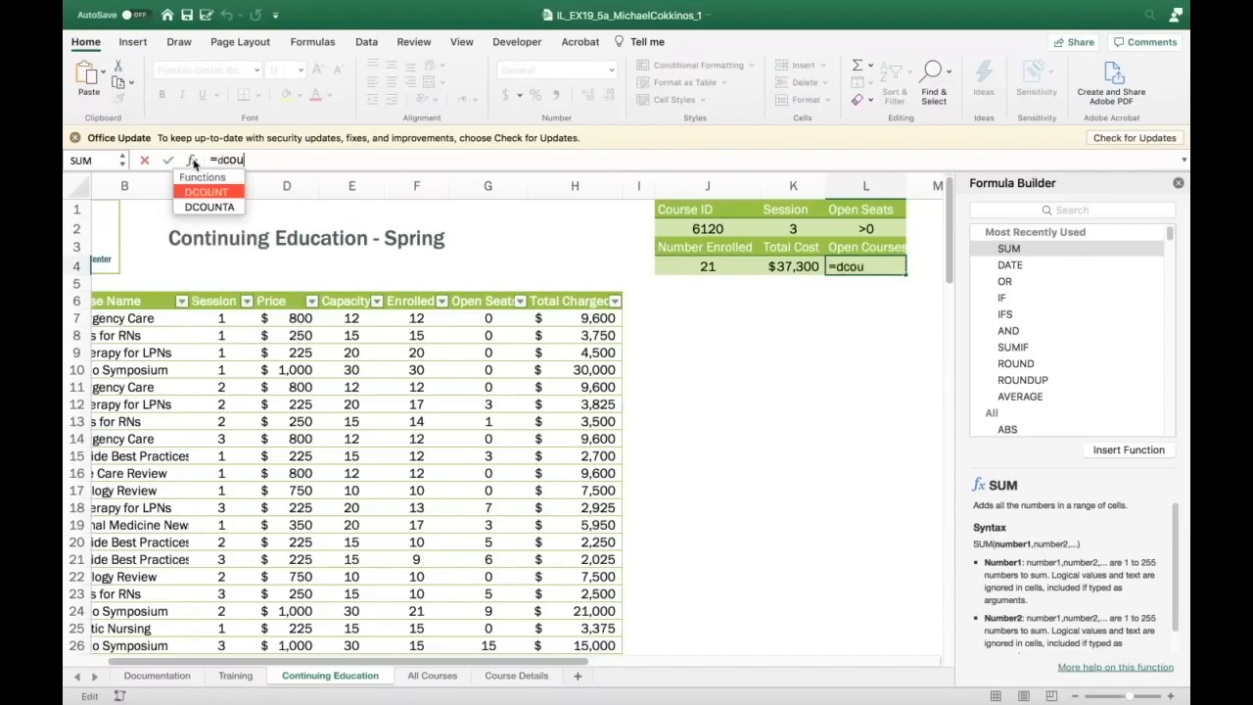
double_click(200, 209)
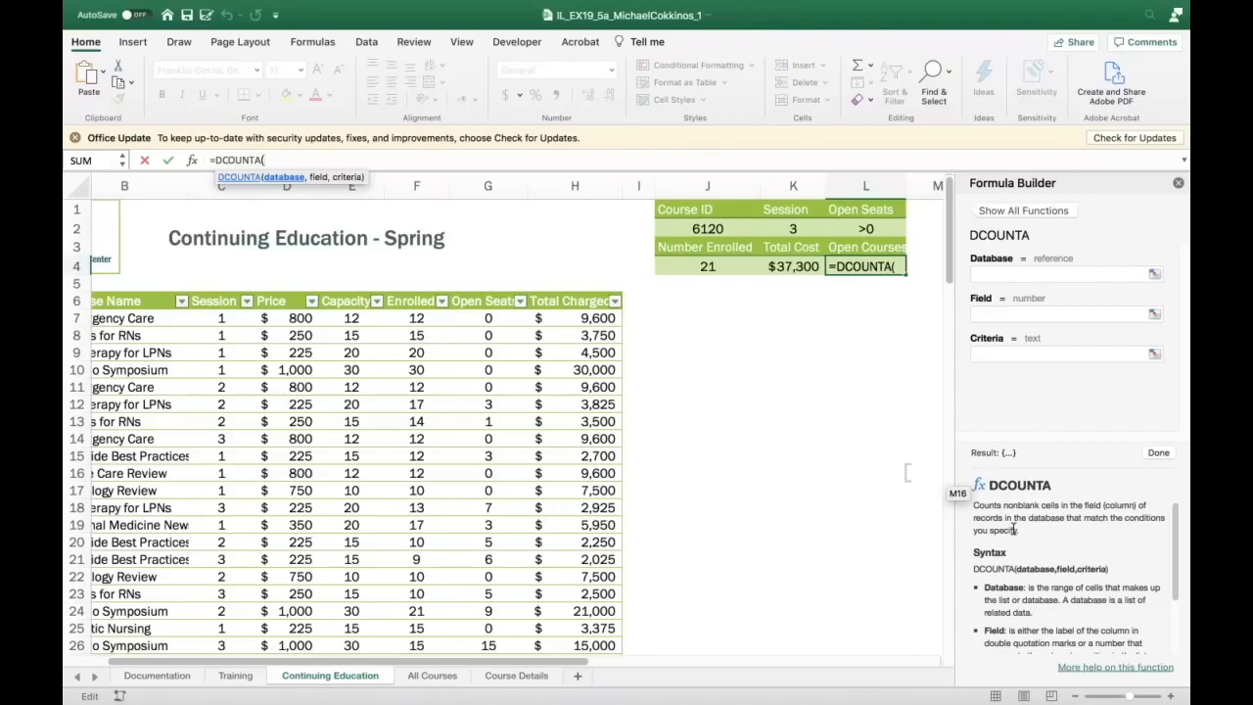
scroll(1039, 555, down, 3)
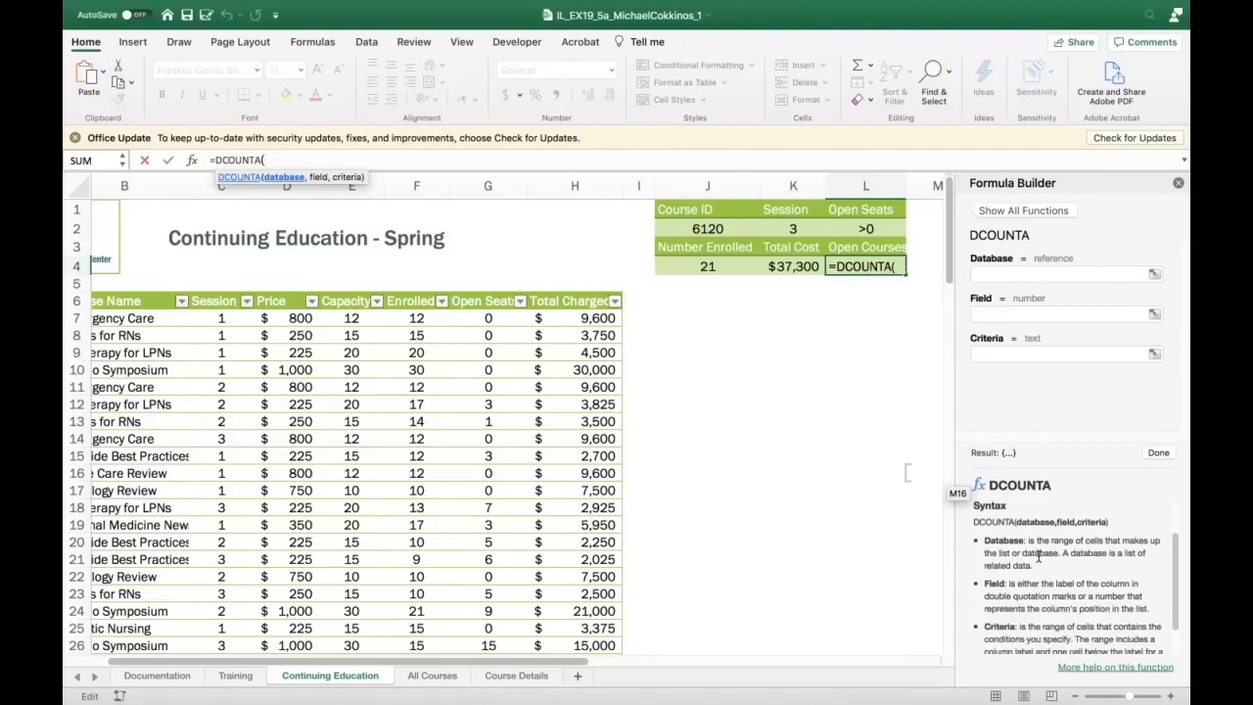
scroll(1039, 555, down, 1)
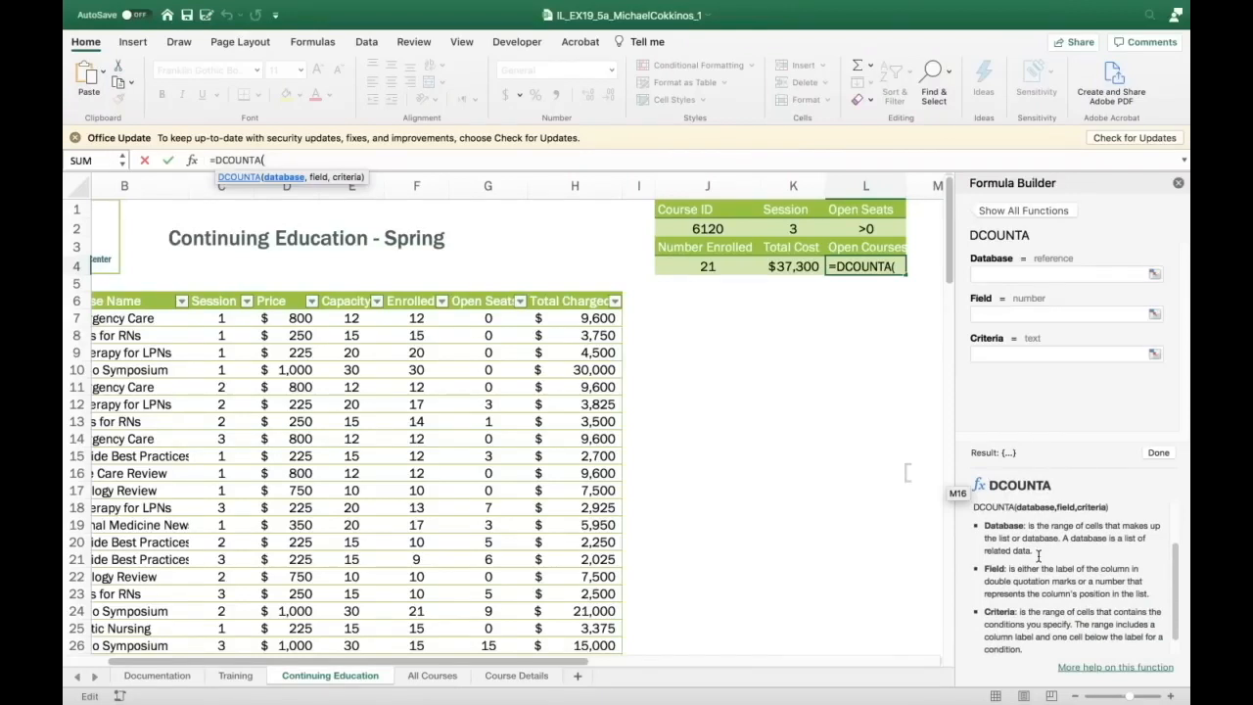
Set the DCOUNTA database argument to the whole course table with headers and totals, Courses[#All]
click(1015, 275)
scroll(412, 469, left, 2)
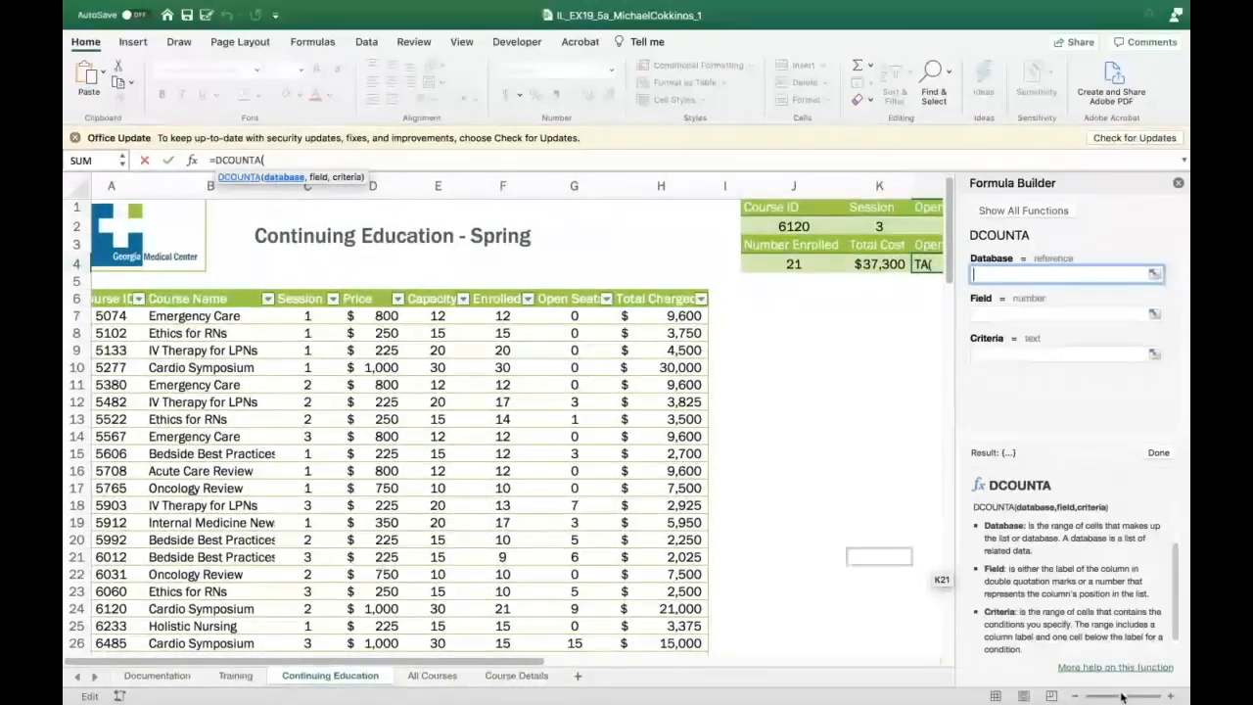
scroll(825, 479, left, 2)
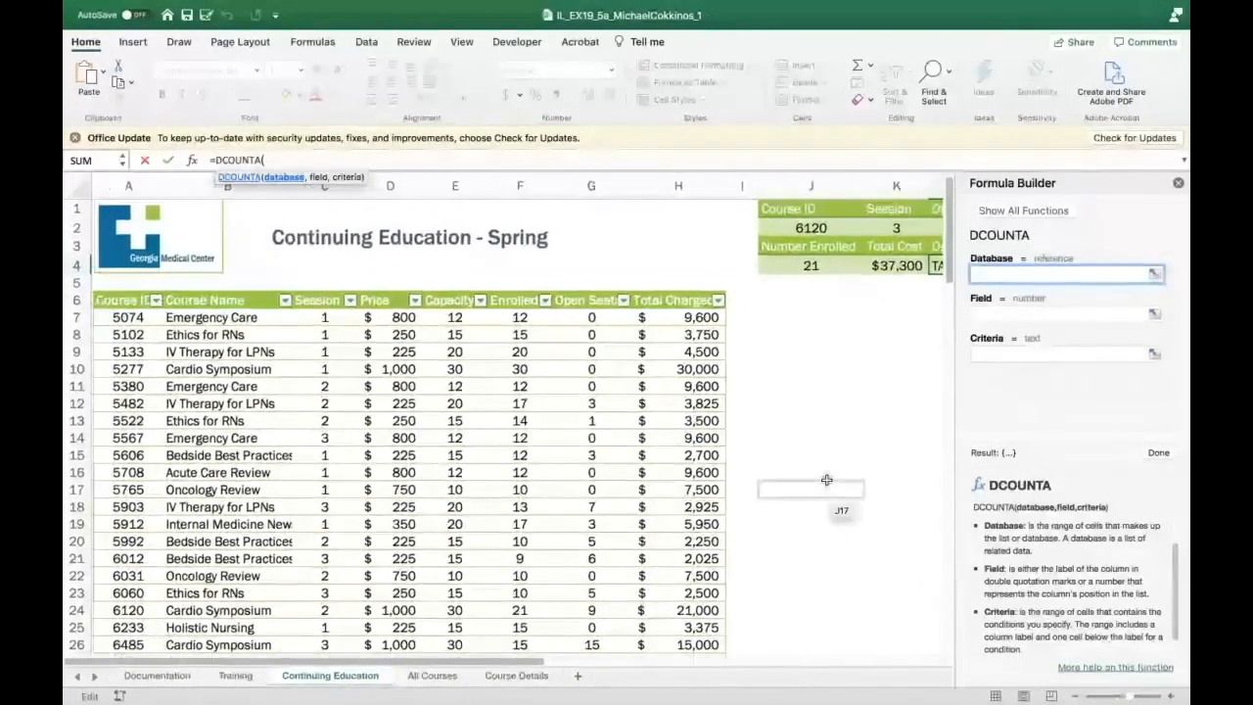
drag(101, 302, 545, 621)
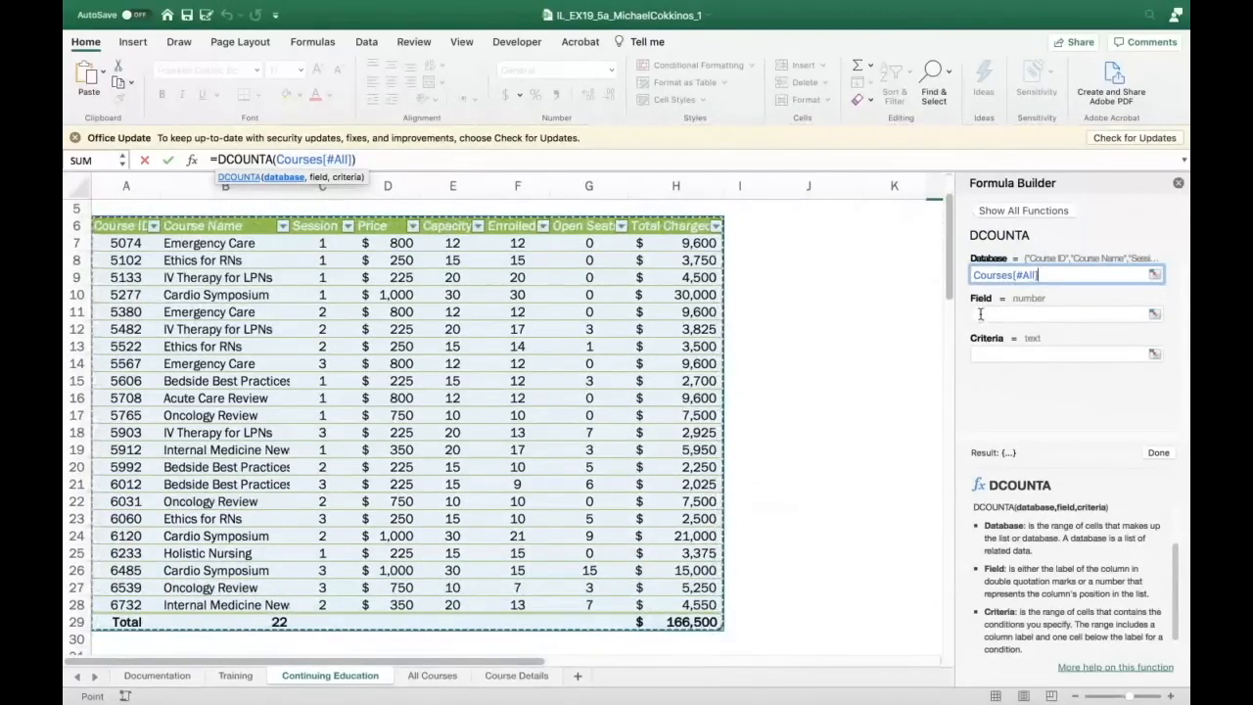
Set the DCOUNTA field to the Open Seats header G6 and the criteria to L1:L2, and enter the formula
key(Tab)
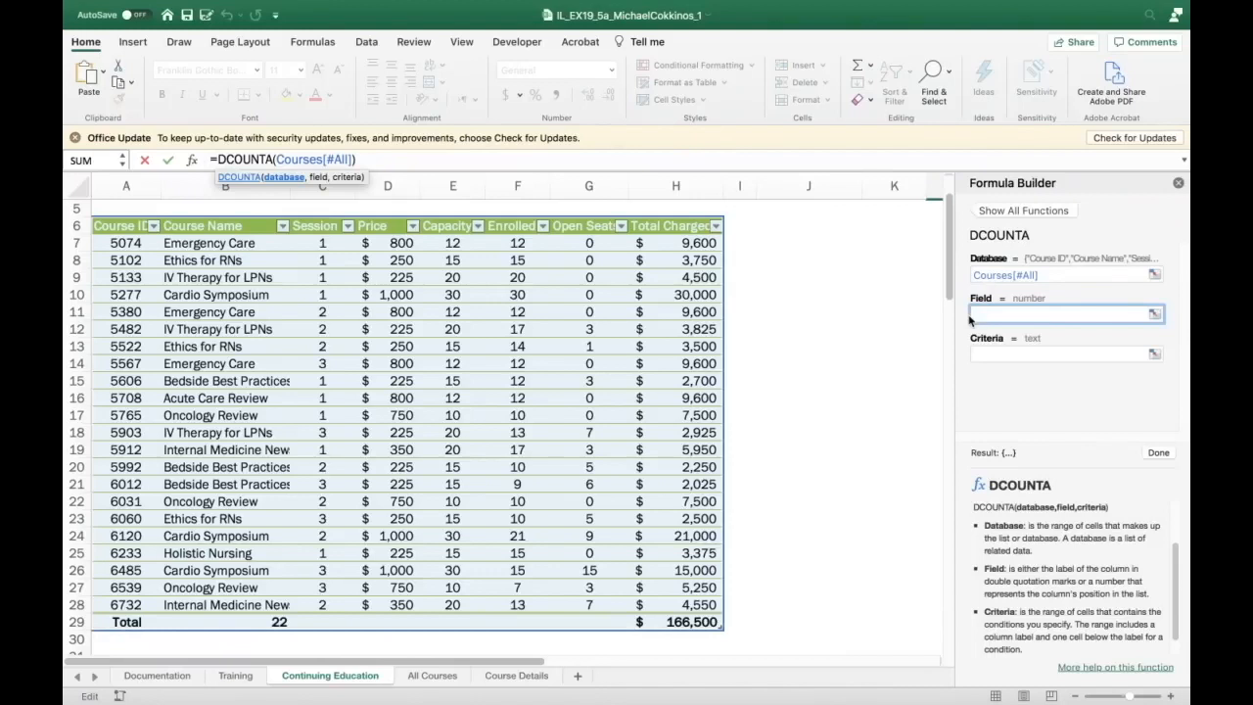
click(603, 228)
click(989, 352)
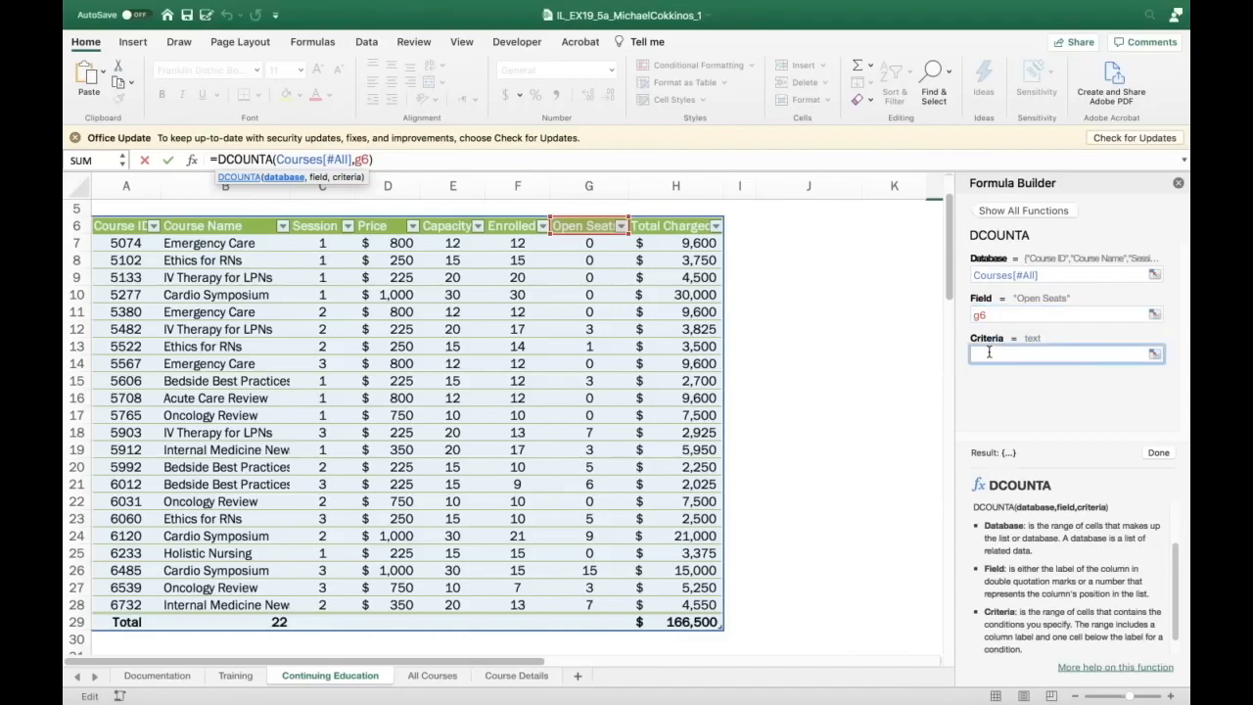
scroll(914, 391, up, 3)
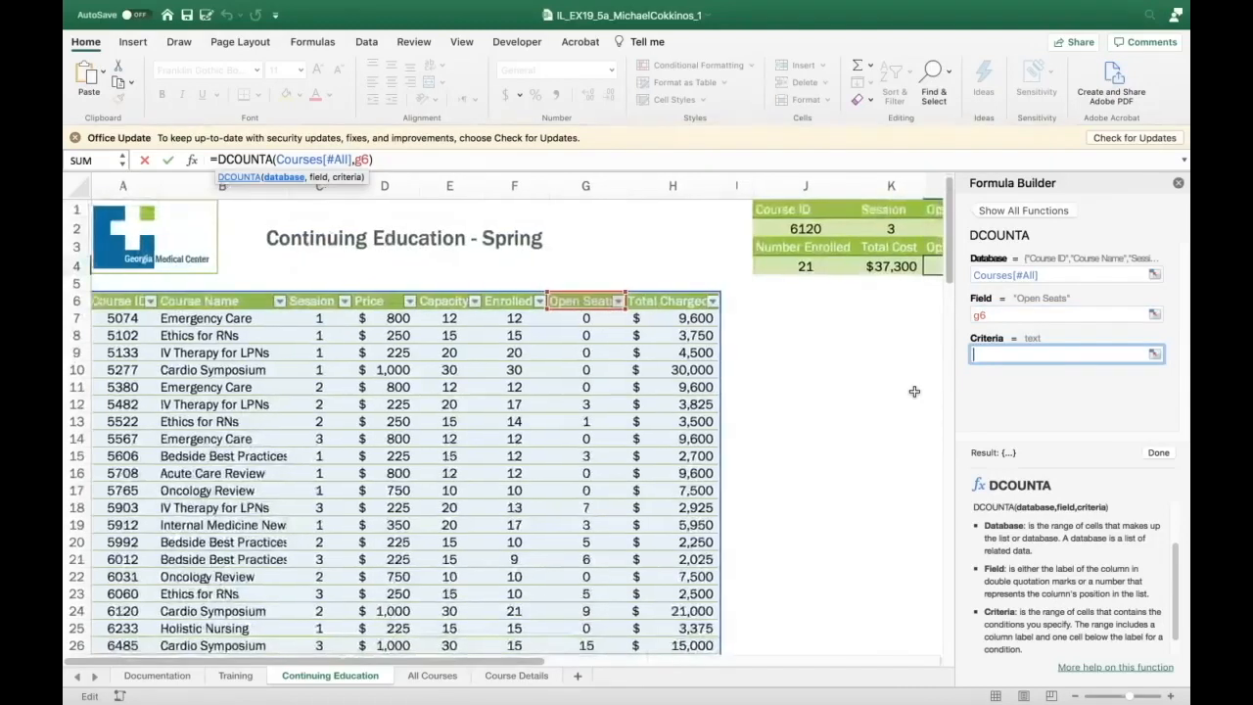
scroll(914, 392, right, 3)
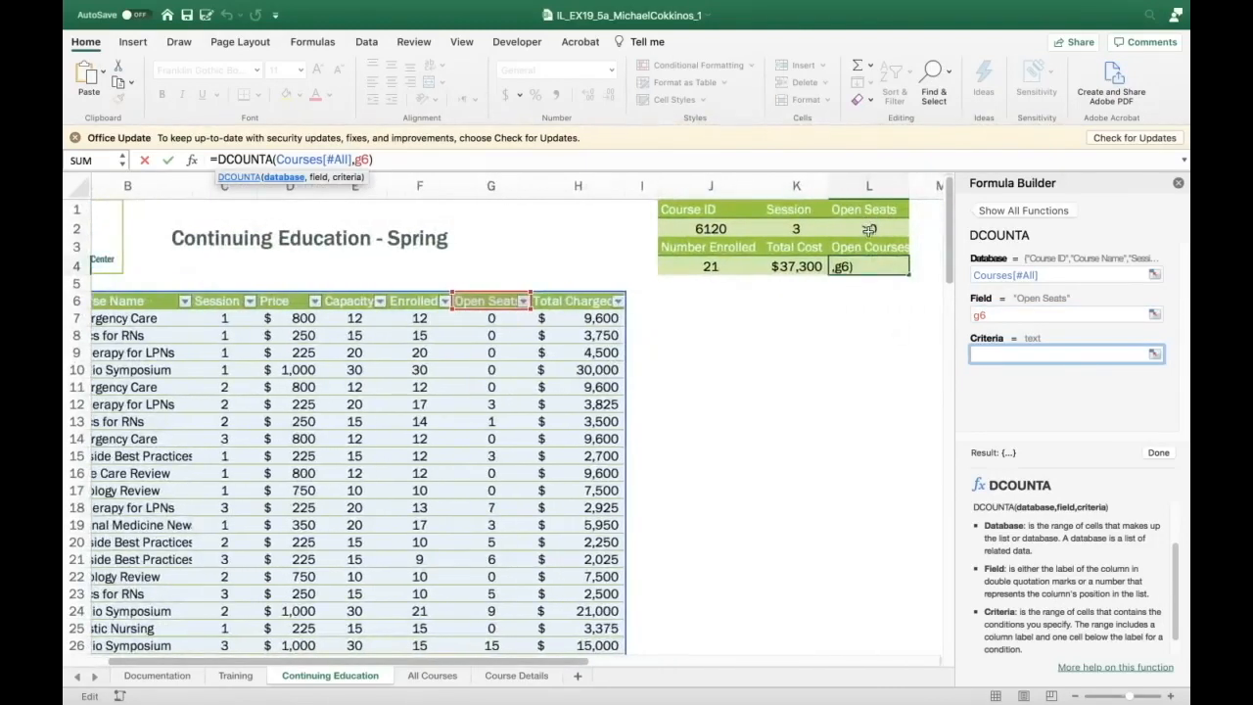
drag(868, 208, 868, 226)
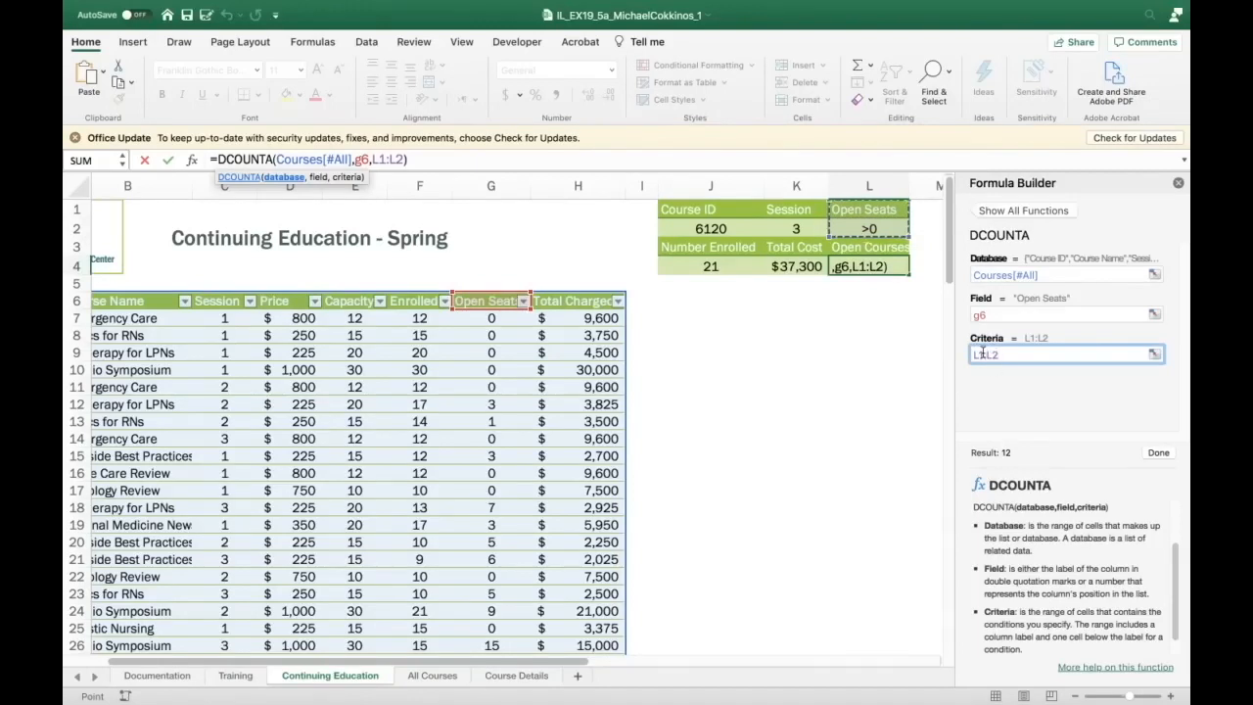
click(1158, 452)
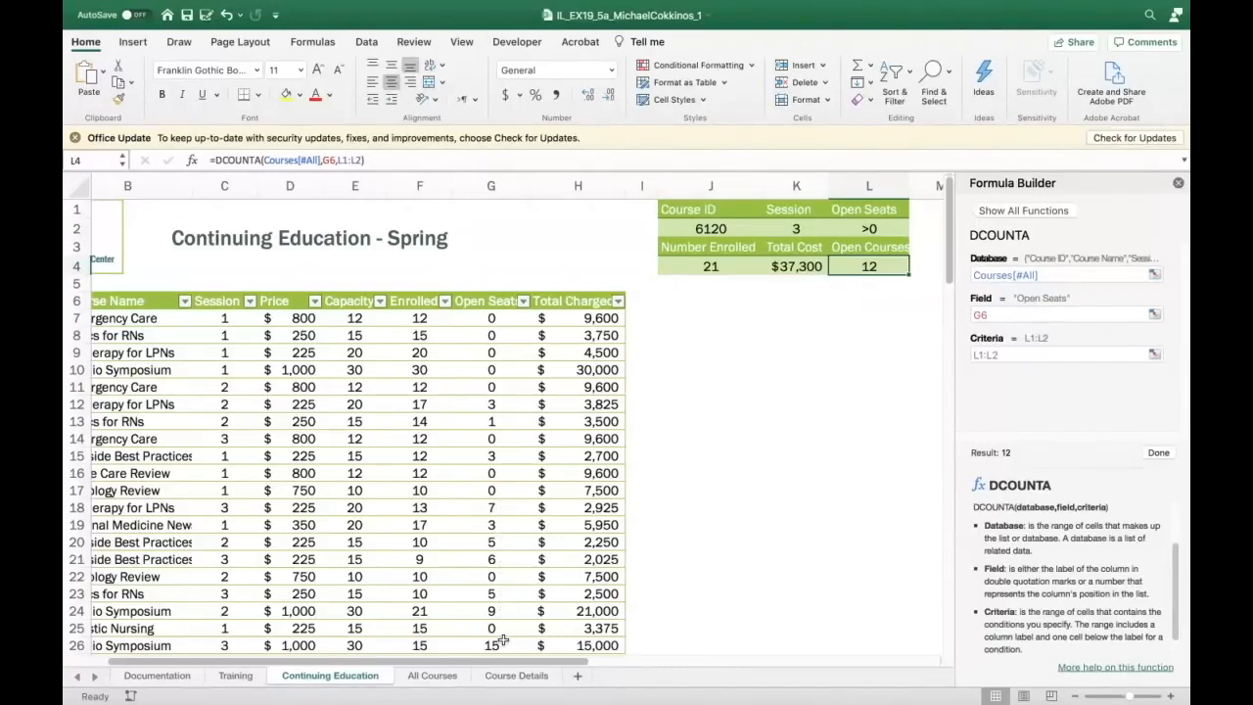
scroll(713, 440, down, 3)
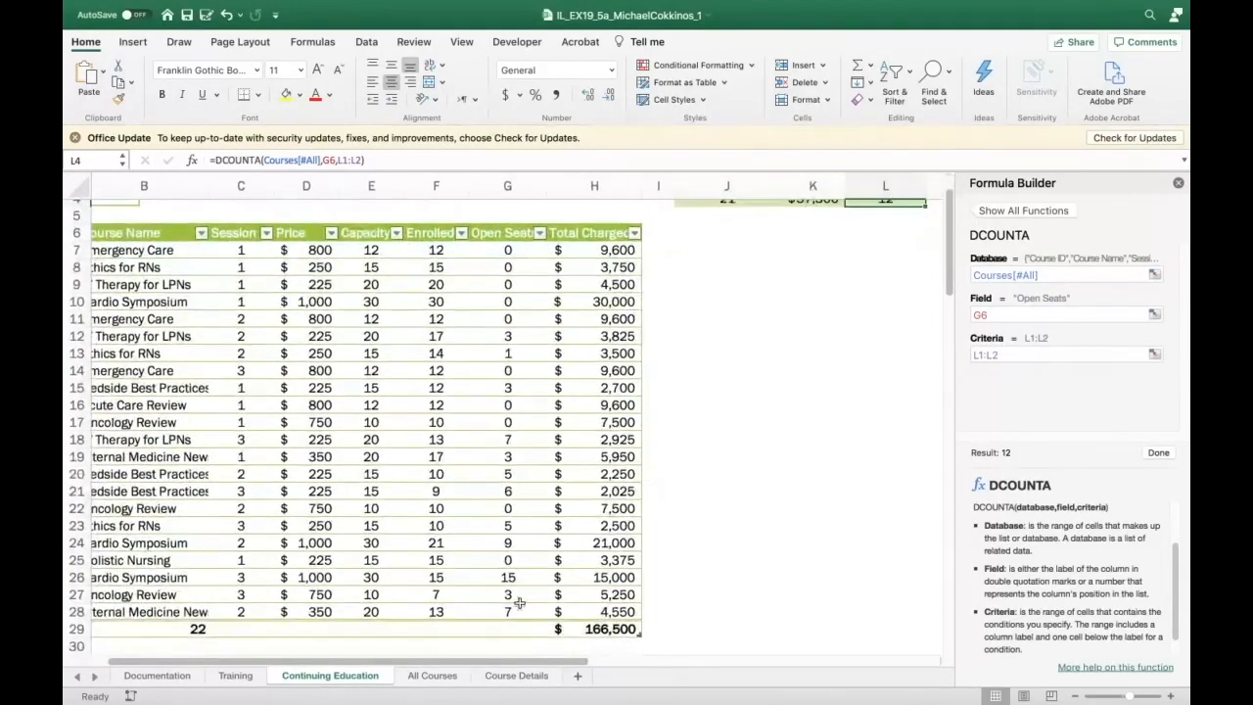
scroll(869, 507, up, 3)
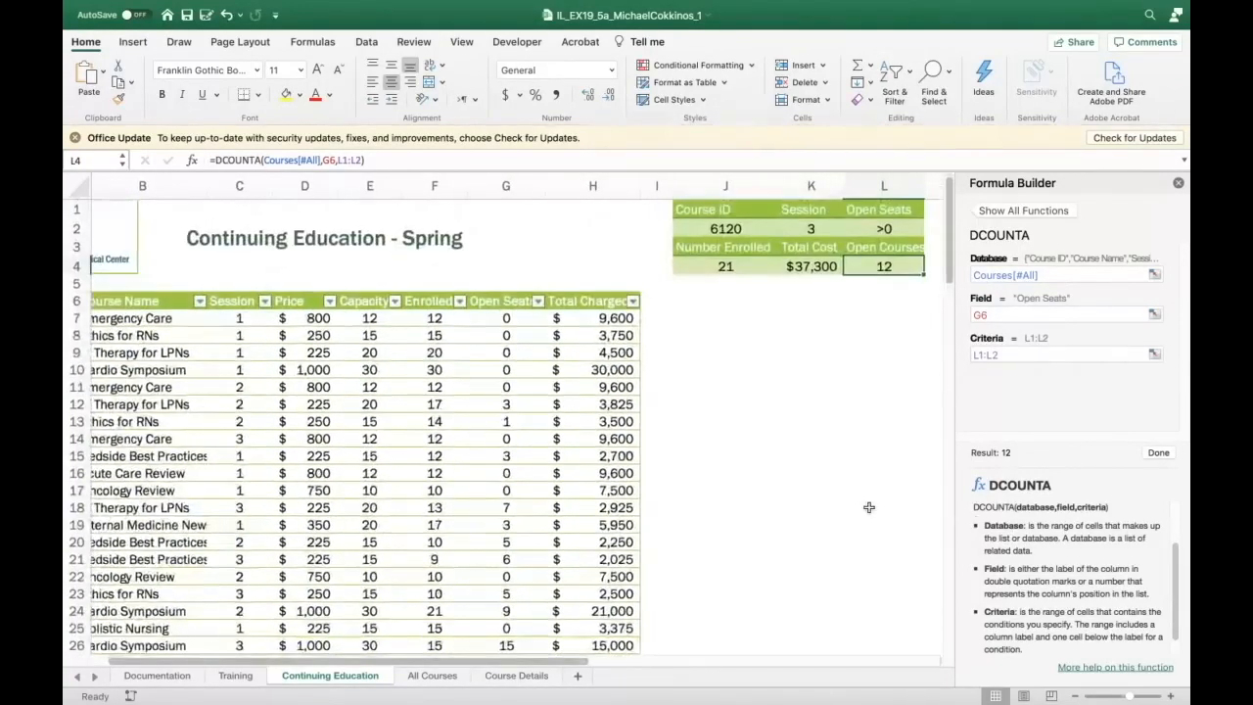
Filter the course table's Price column to values greater than 500
scroll(870, 507, right, 2)
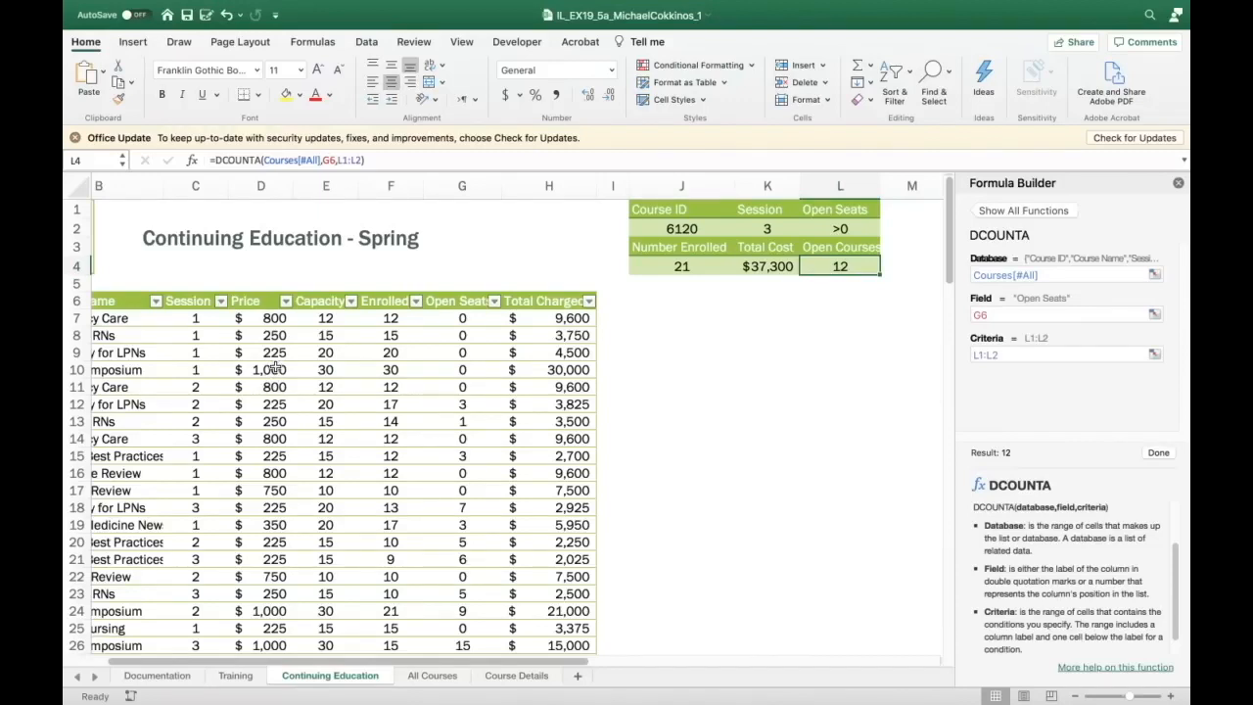
click(286, 300)
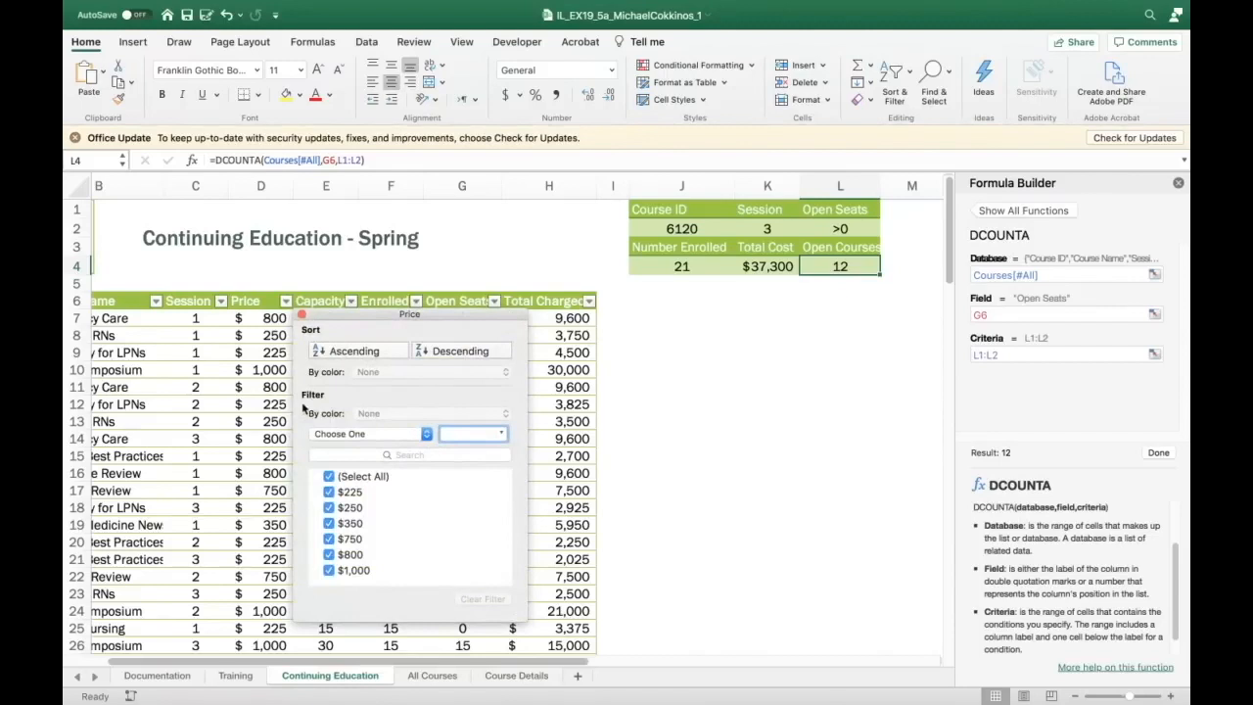
click(426, 434)
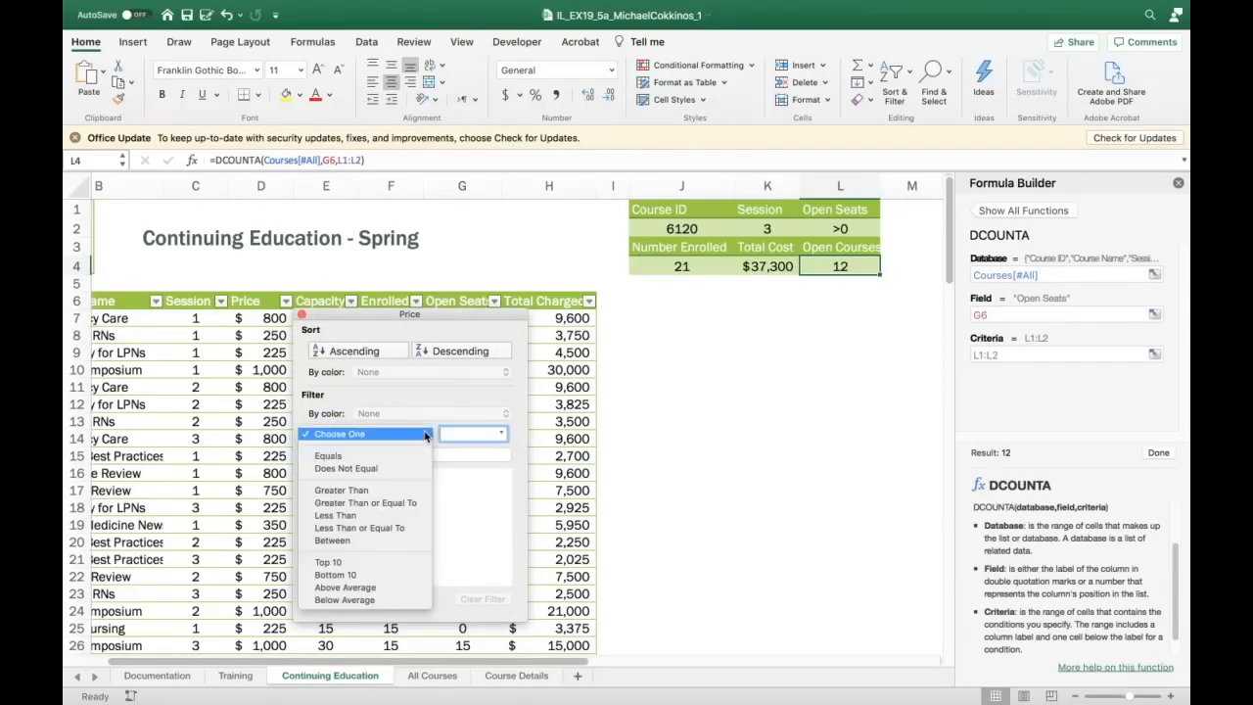
click(350, 491)
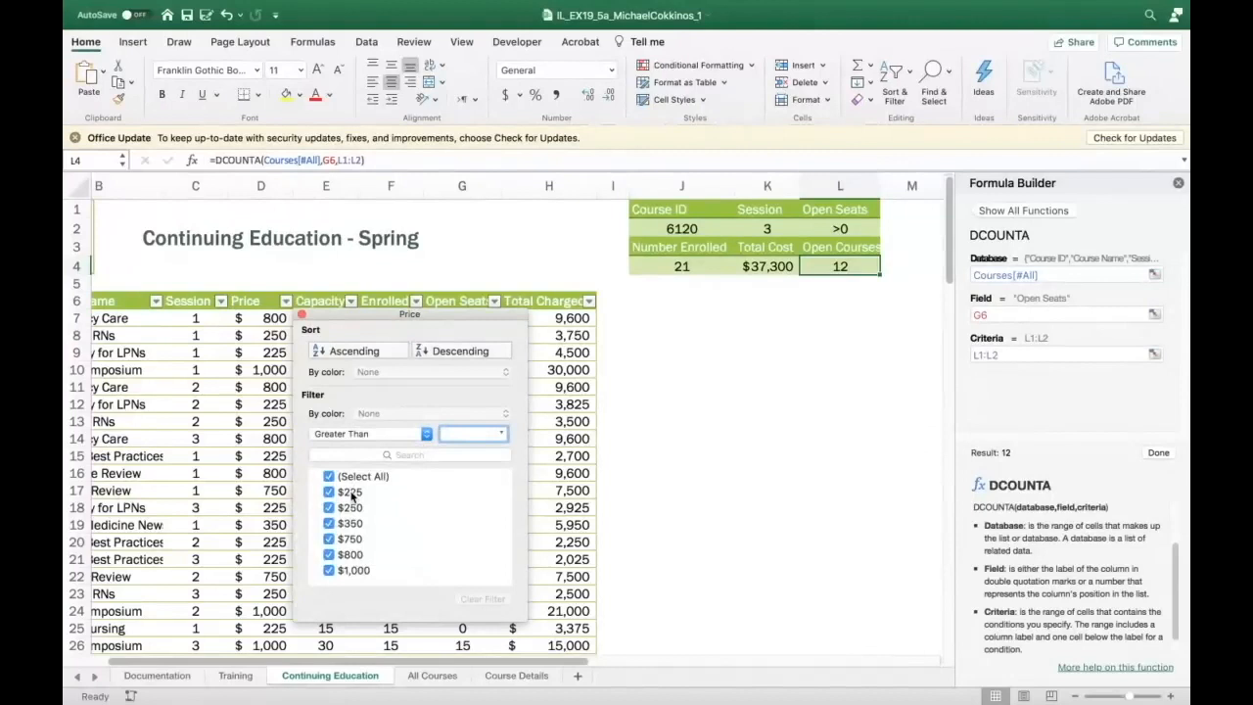
text(500)
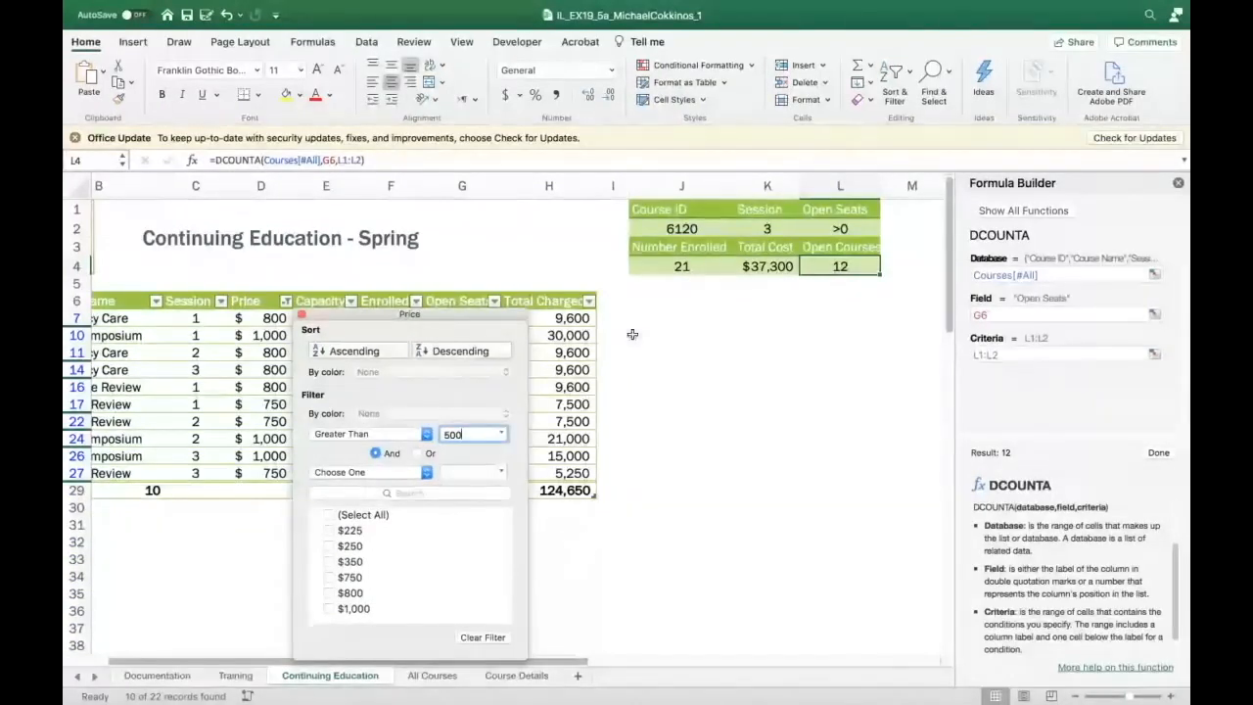
click(806, 412)
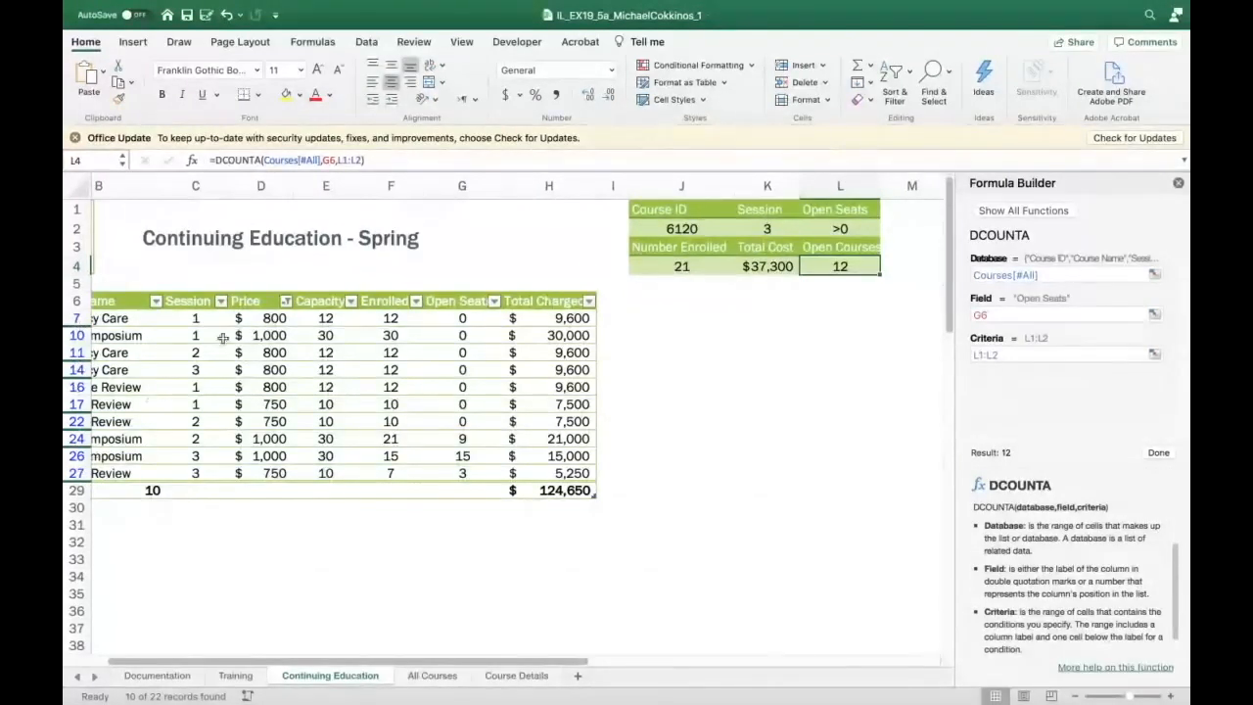
Clear the filter from the Price column
click(286, 301)
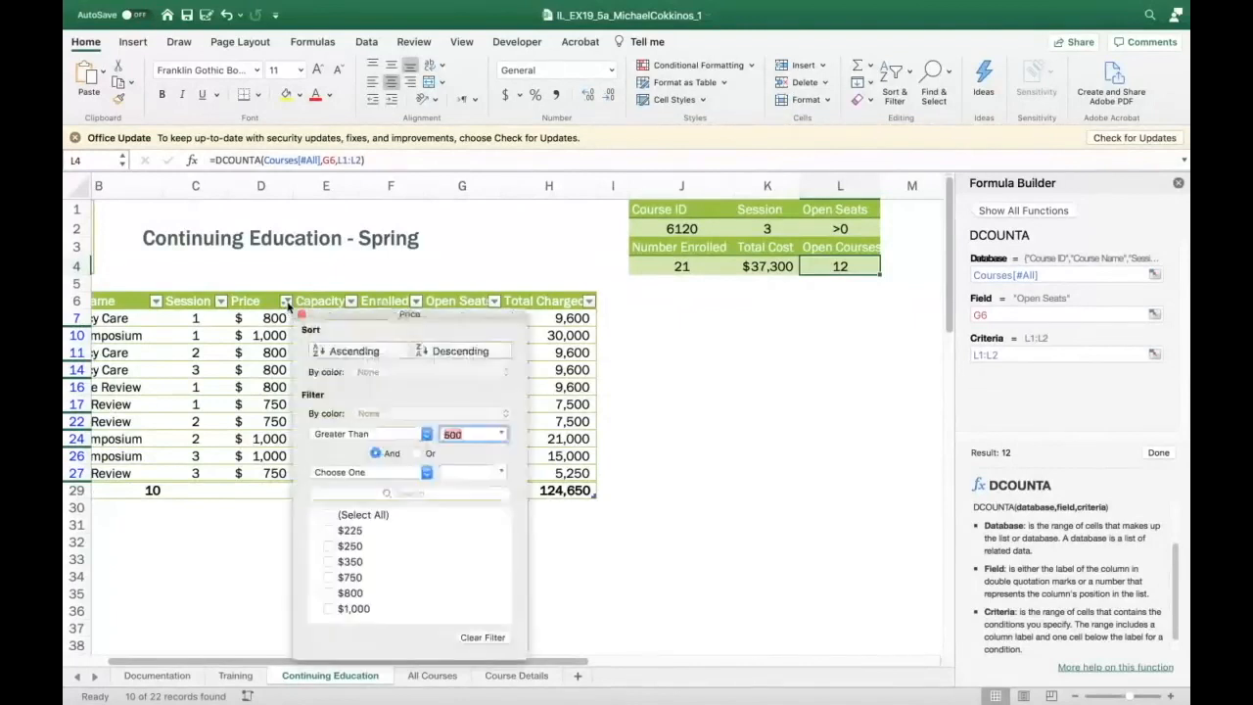
click(482, 637)
click(834, 453)
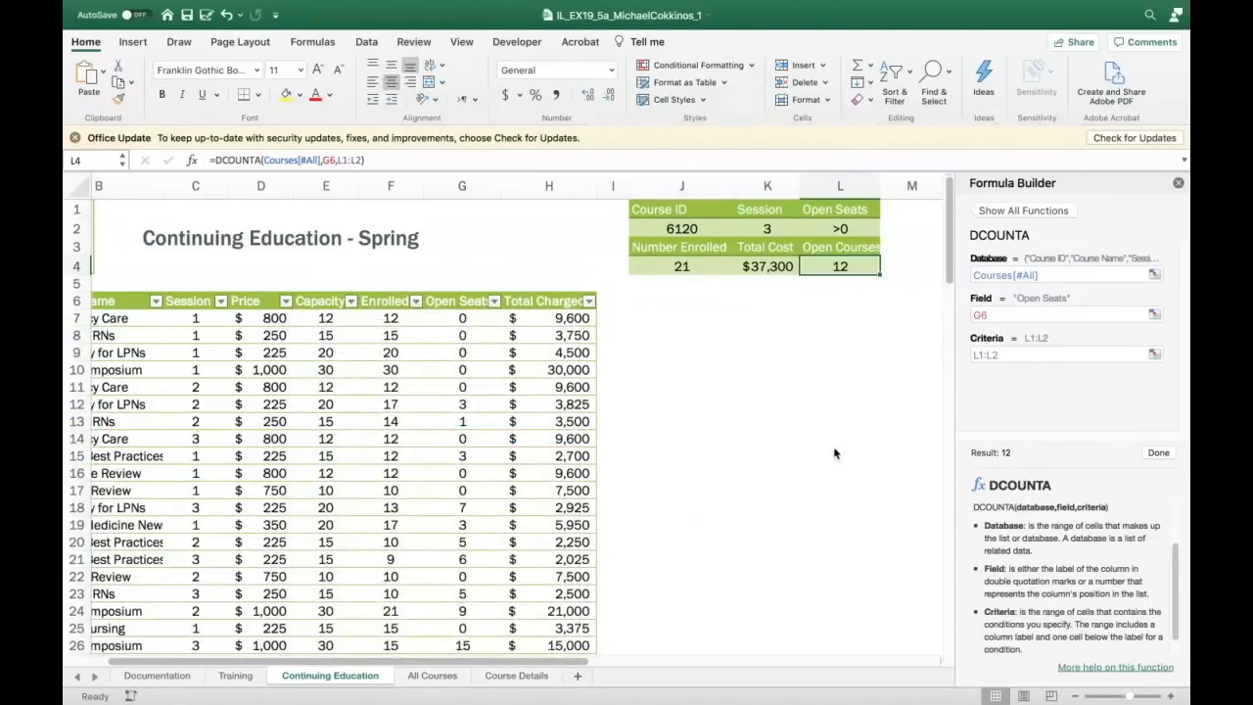
scroll(833, 451, down, 3)
scroll(812, 449, up, 2)
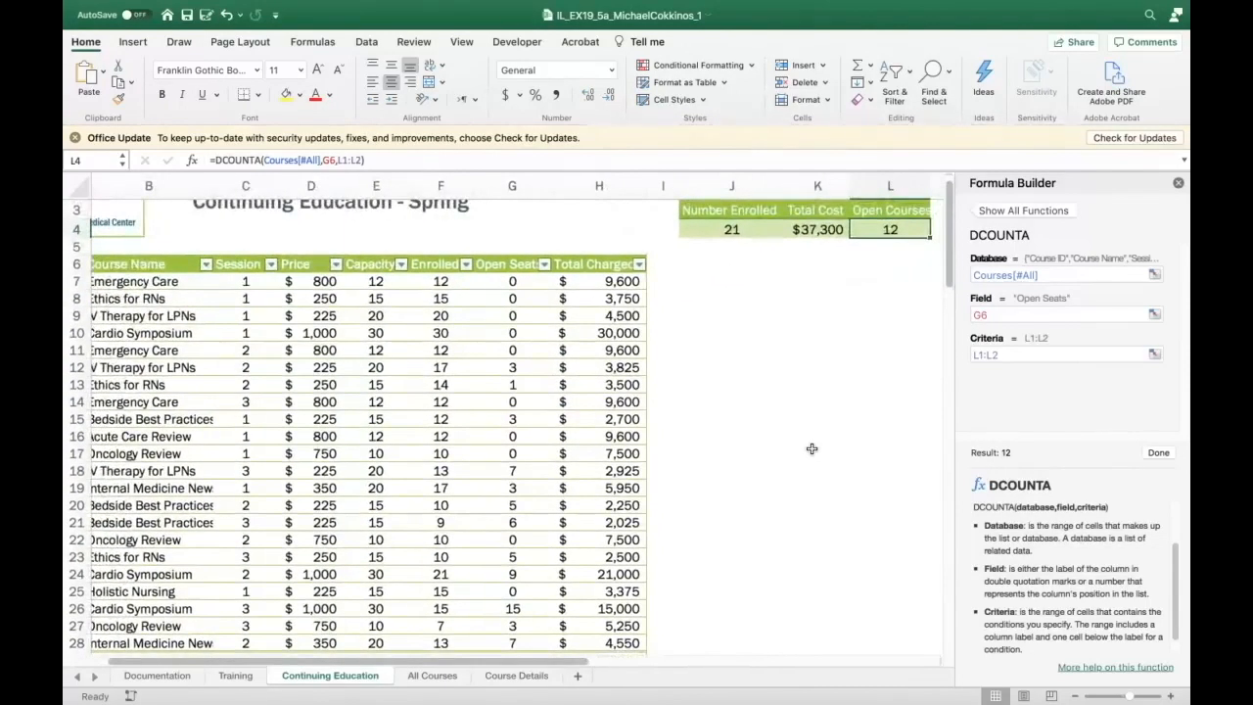
Reapply a number filter to the Price column so that only courses priced greater than 500 are shown
click(336, 264)
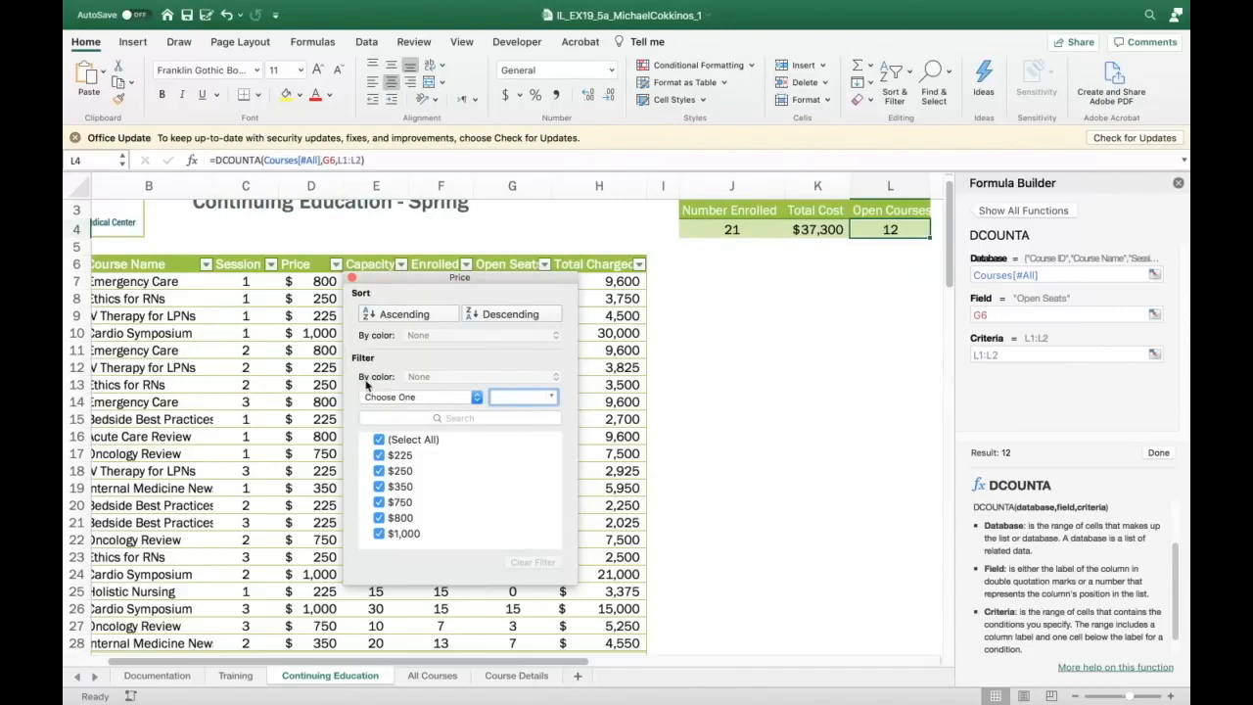
click(476, 398)
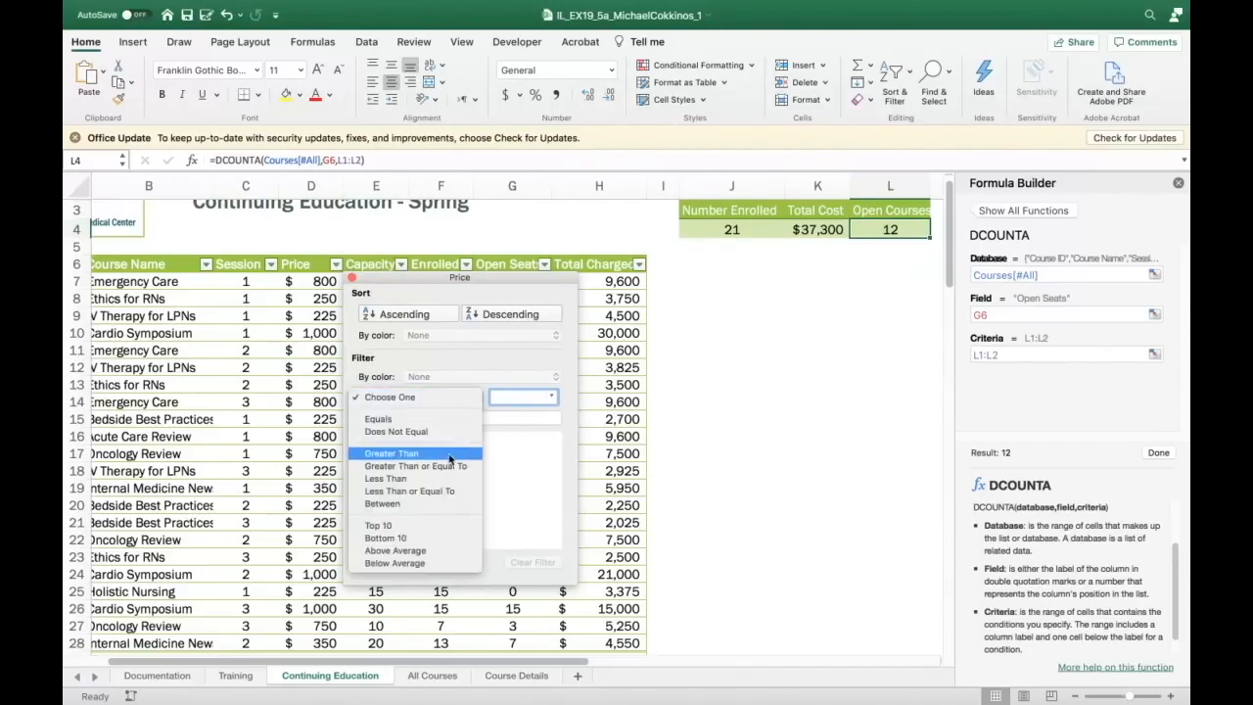
click(480, 447)
text($)
text(00)
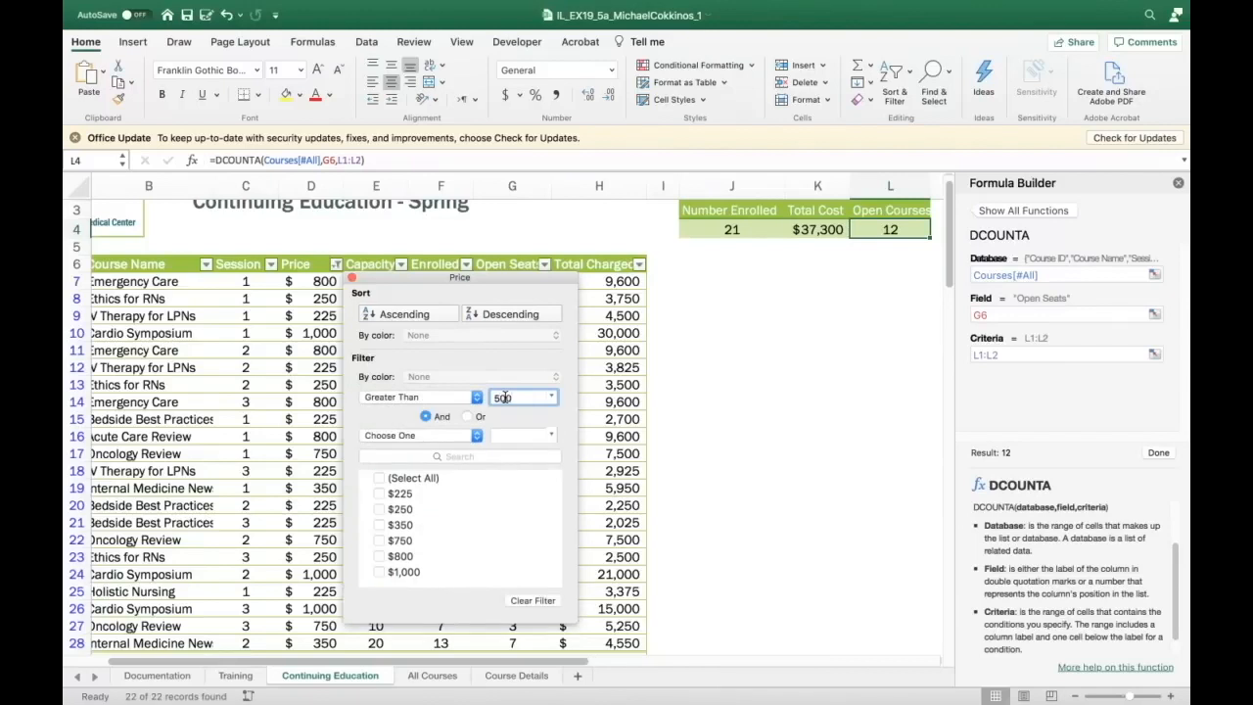
click(703, 480)
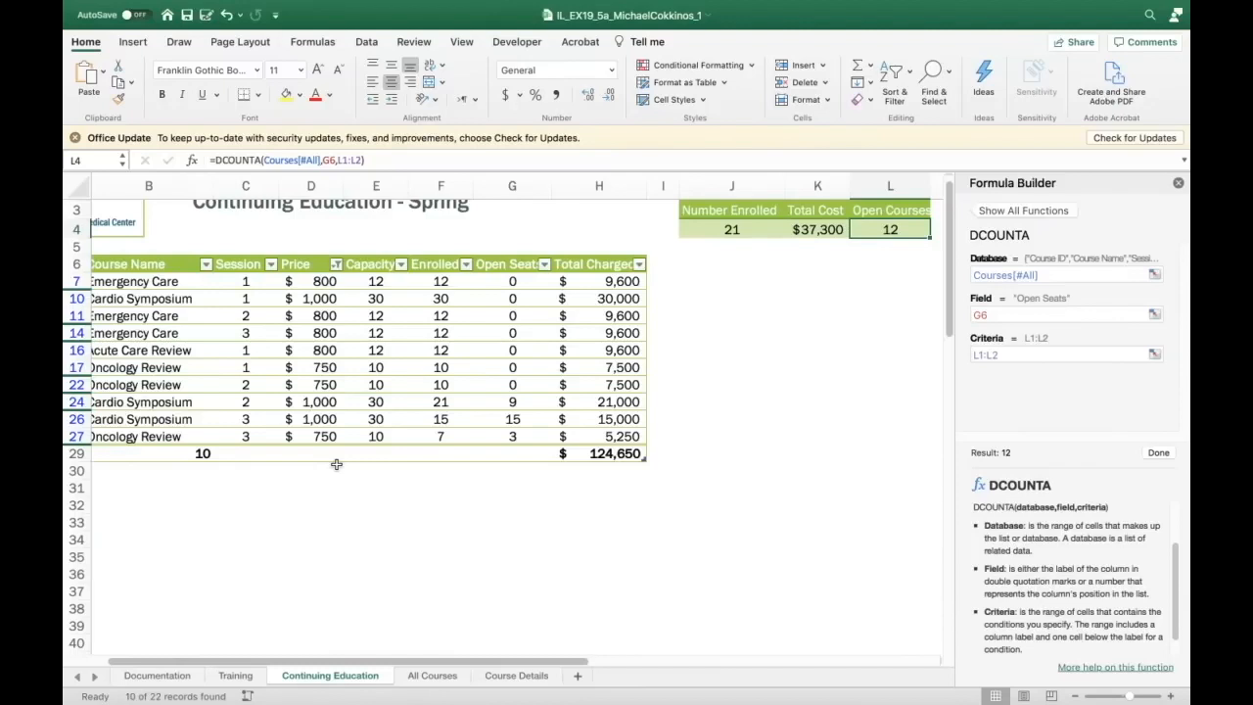
scroll(470, 552, left, 2)
scroll(469, 551, up, 1)
scroll(471, 554, up, 1)
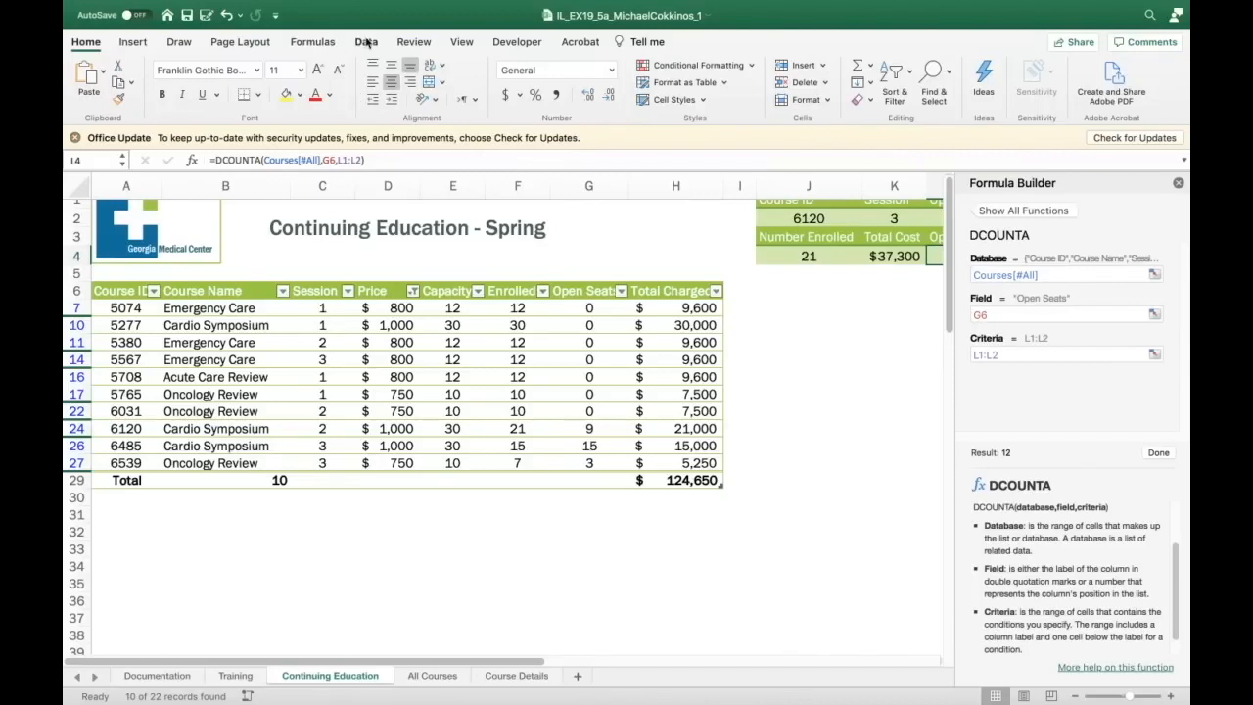
click(366, 43)
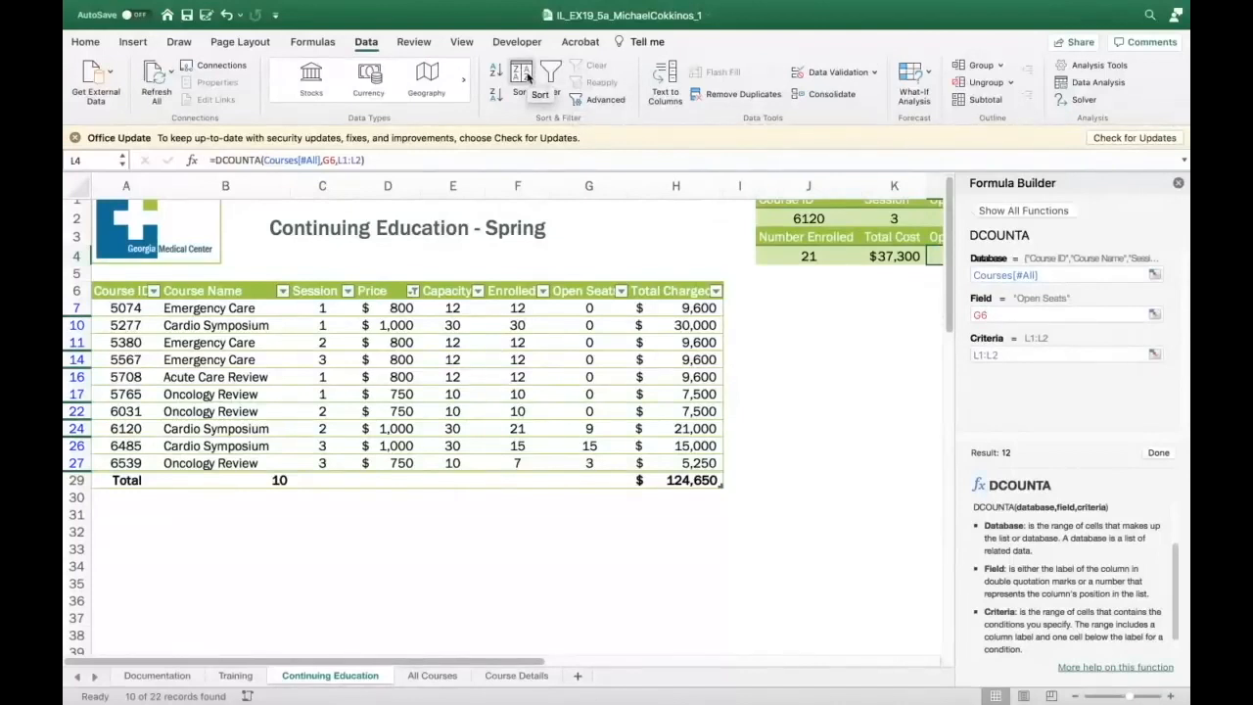
click(526, 76)
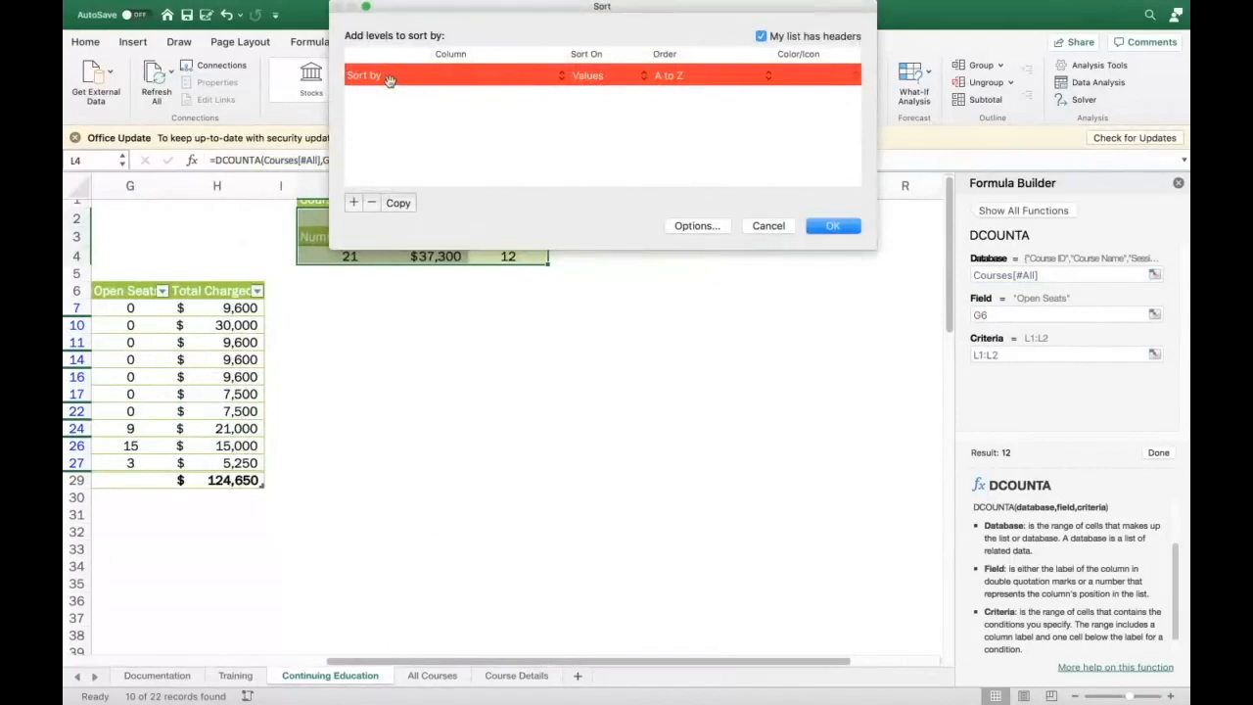
click(560, 79)
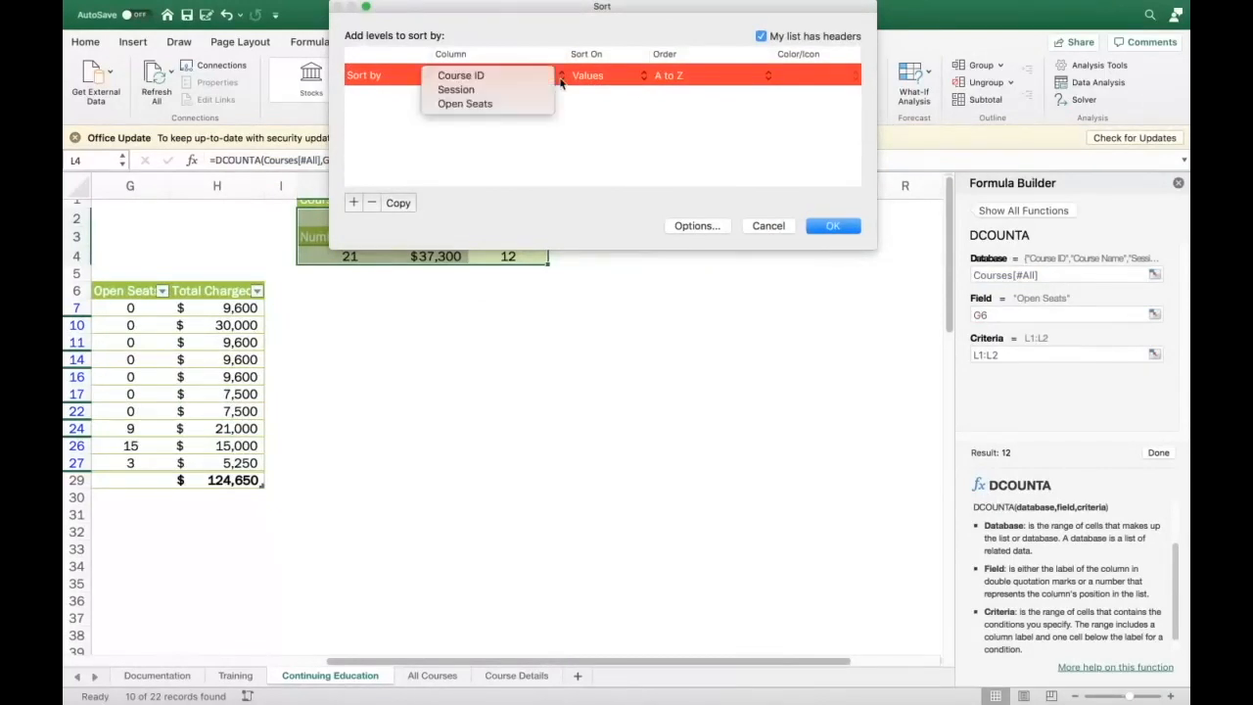
click(501, 94)
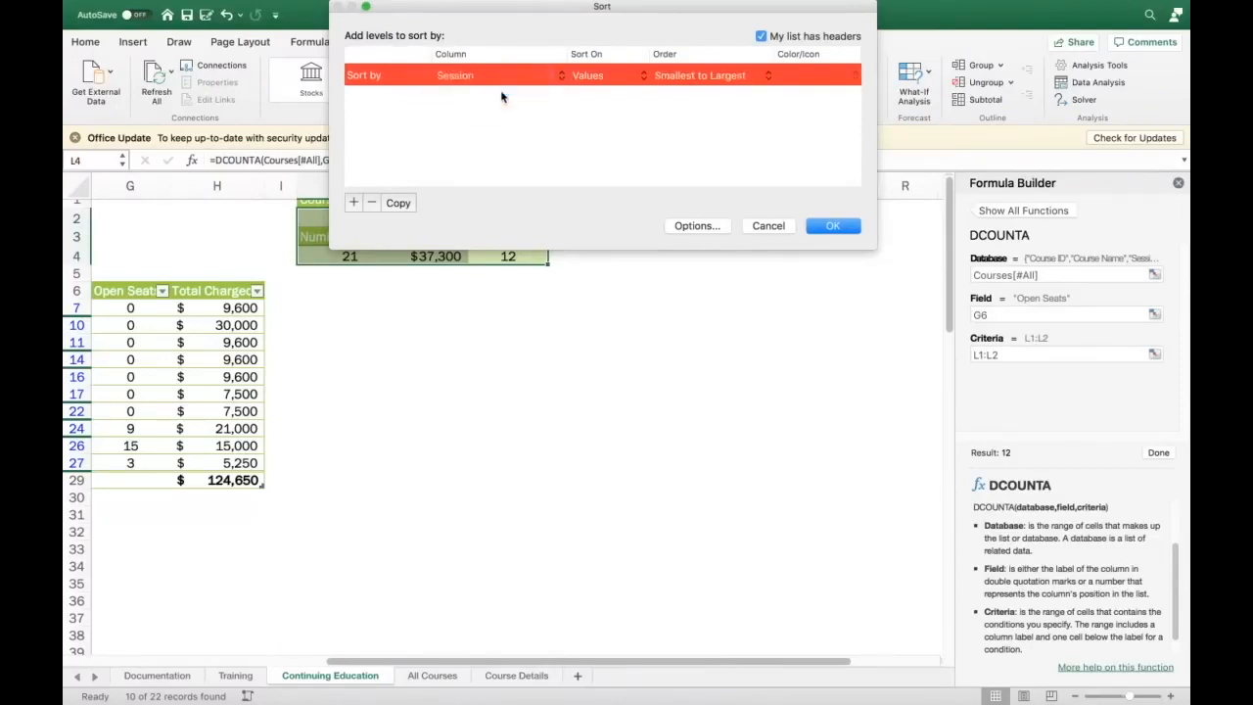
click(354, 203)
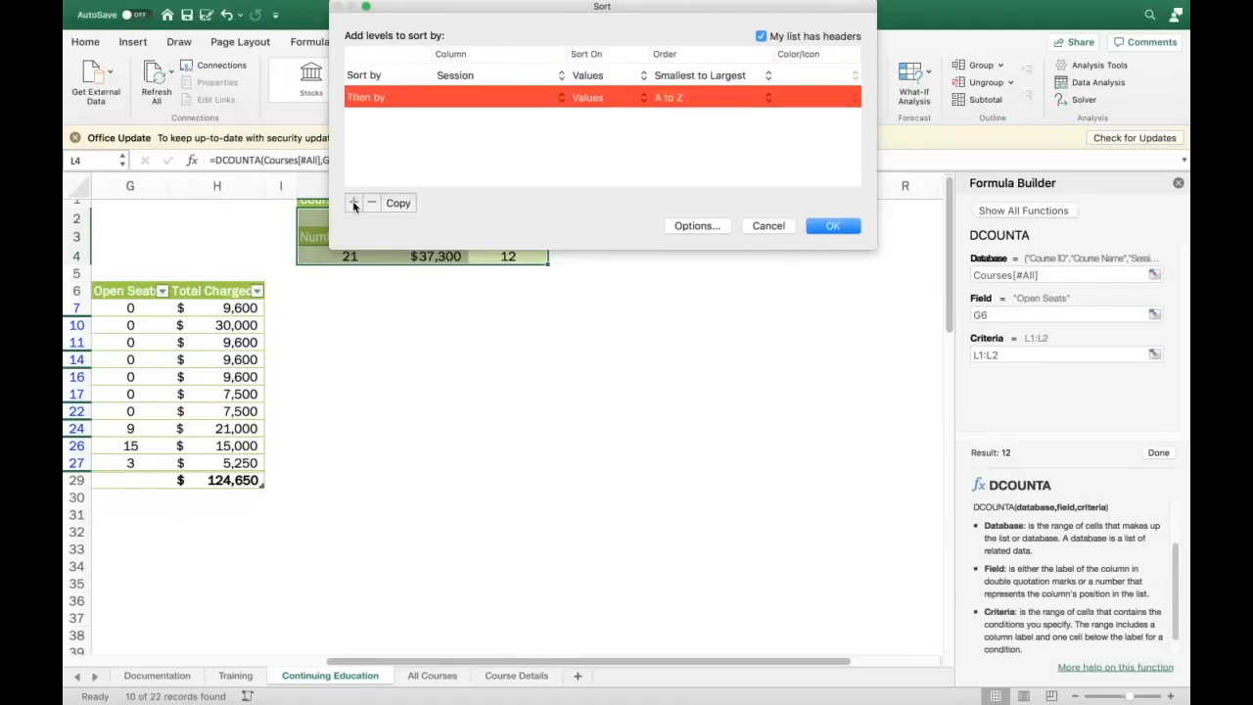
click(563, 99)
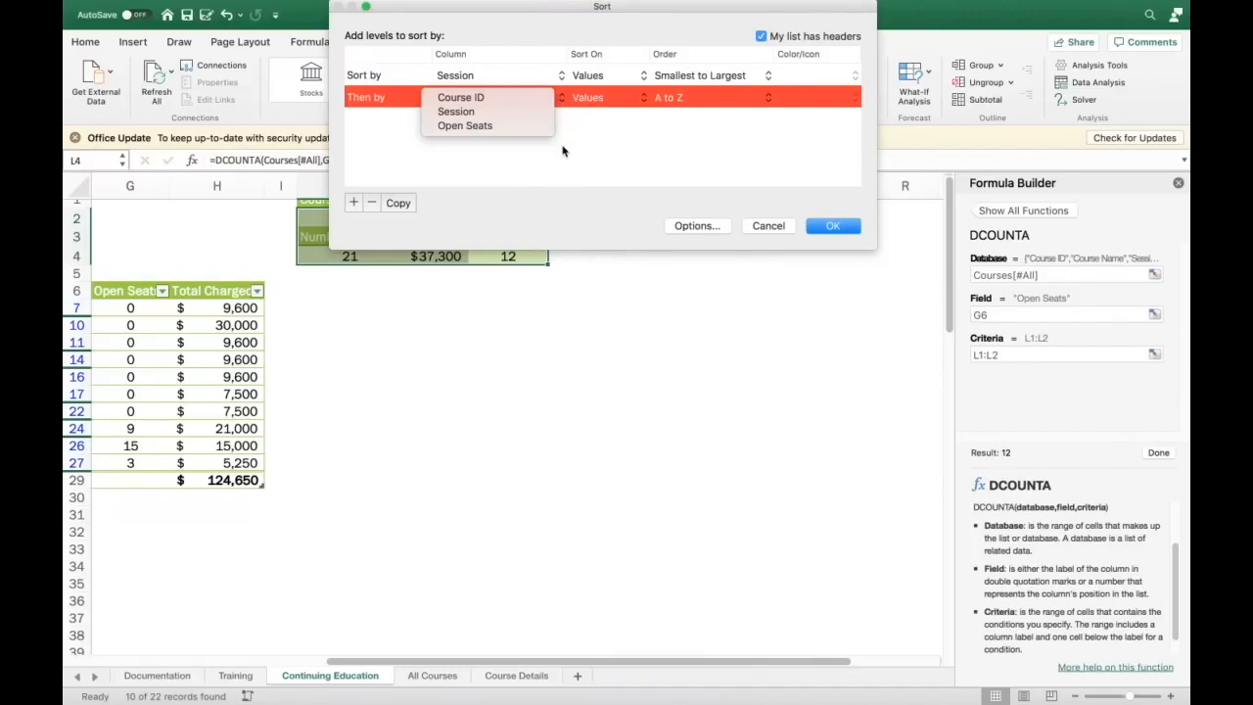
click(769, 229)
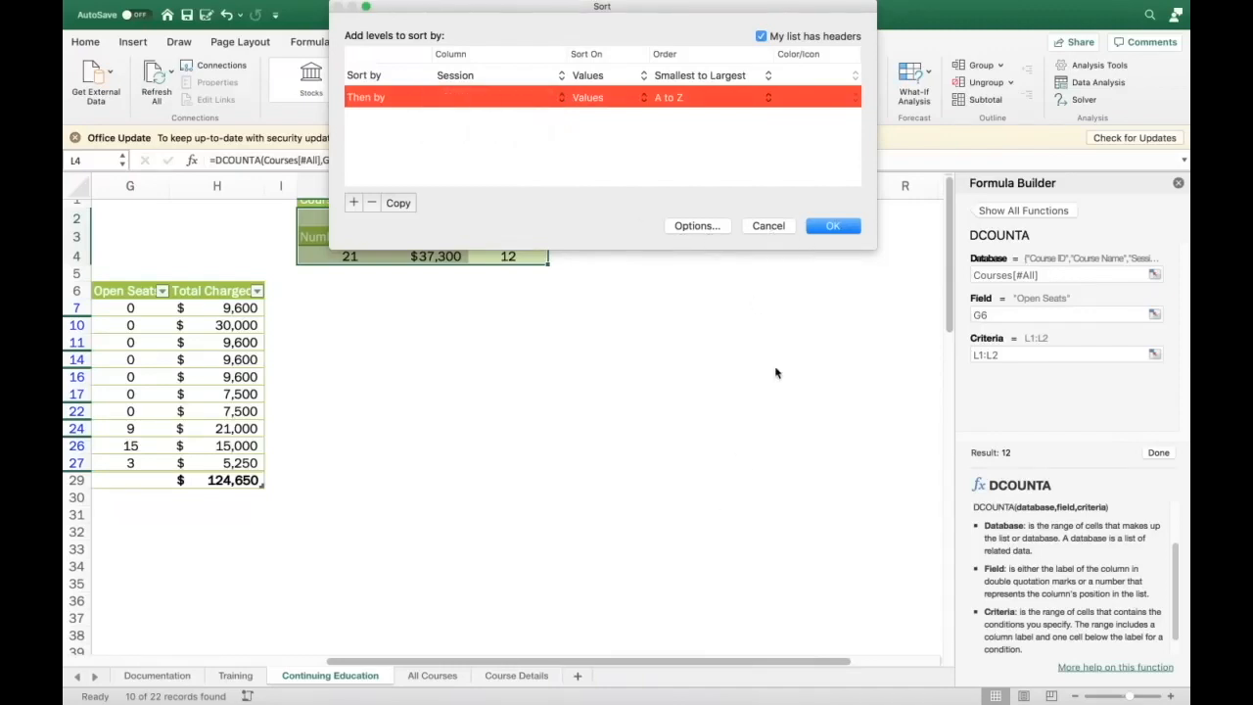
click(768, 226)
Sort the Continuing Education course table by Session and then by Price, both from smallest to largest
scroll(796, 564, left, 5)
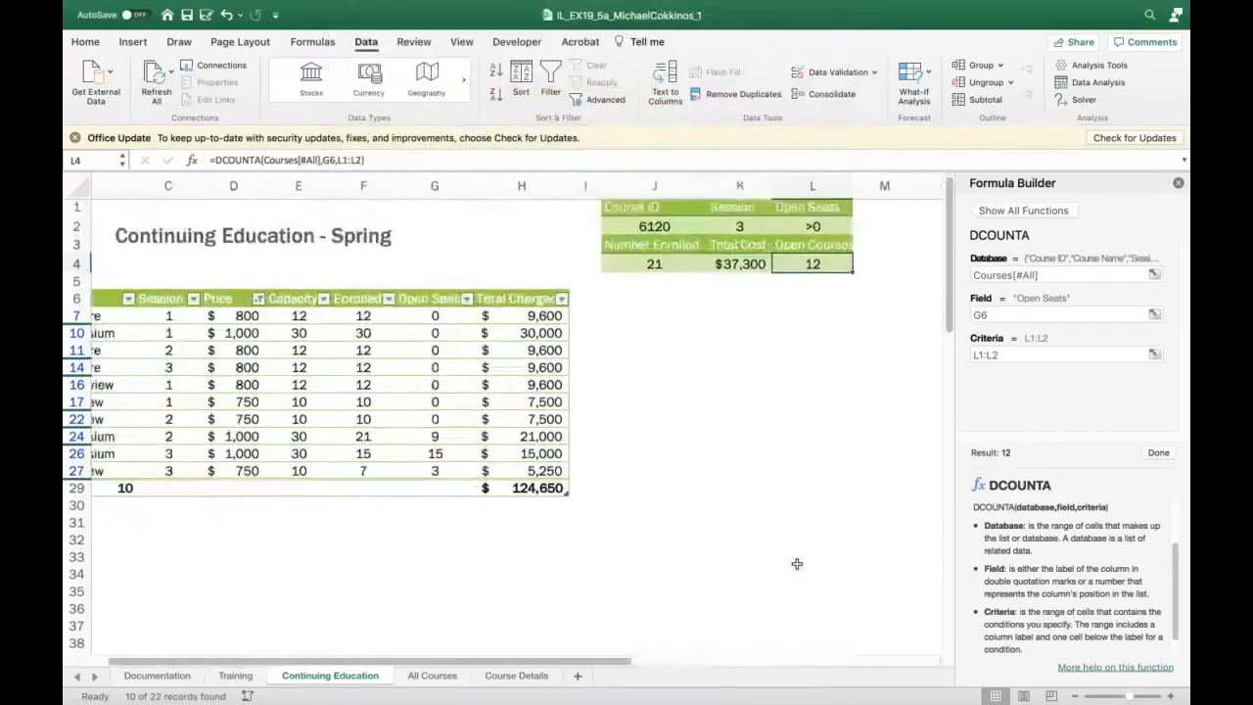
scroll(351, 544, left, 3)
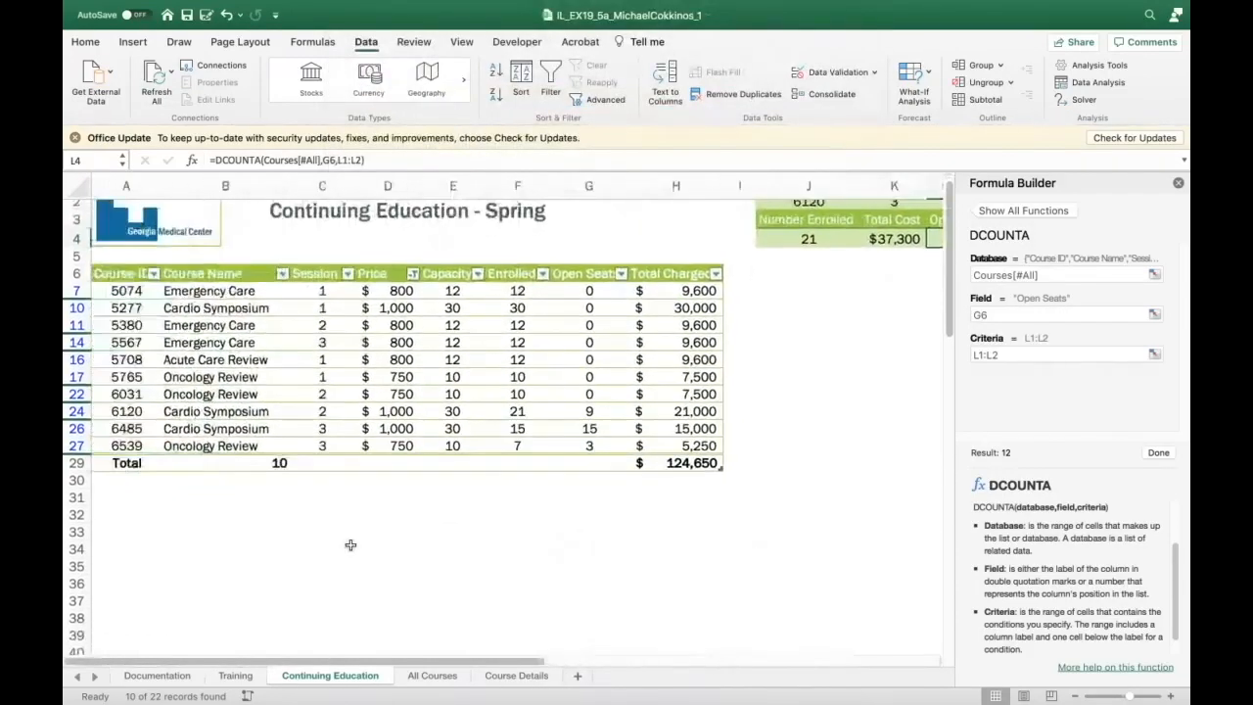
click(308, 320)
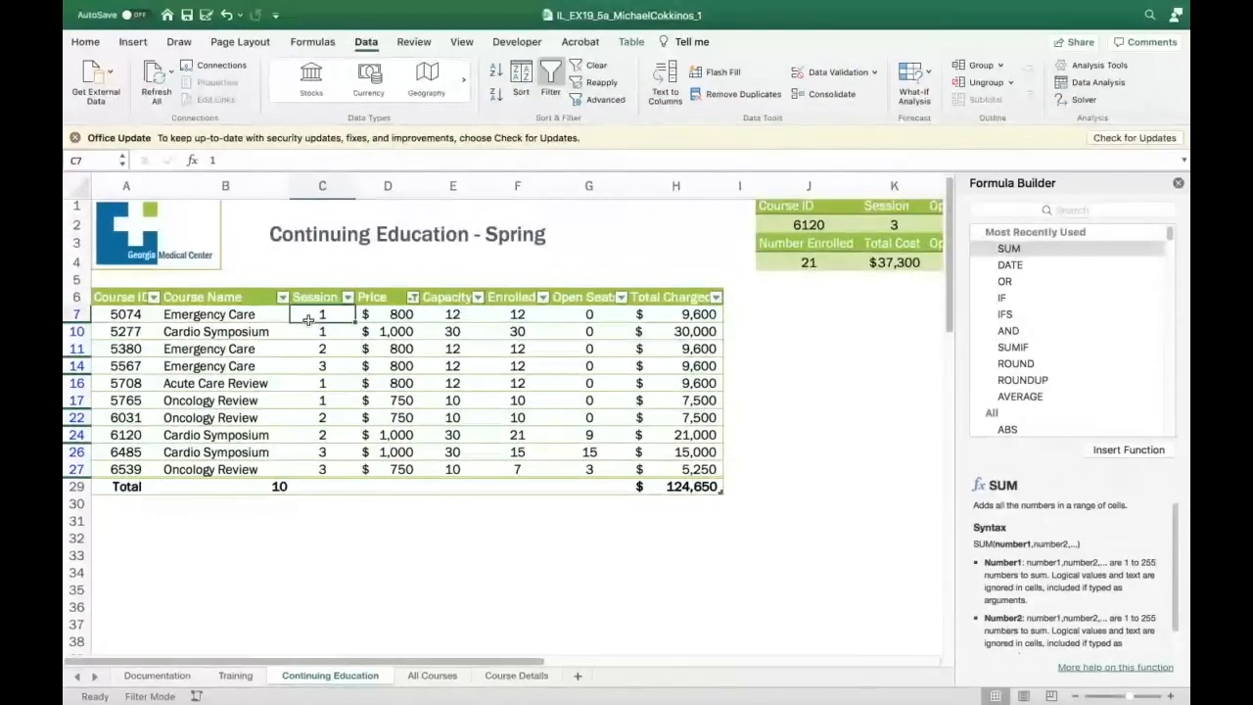
click(518, 74)
click(561, 79)
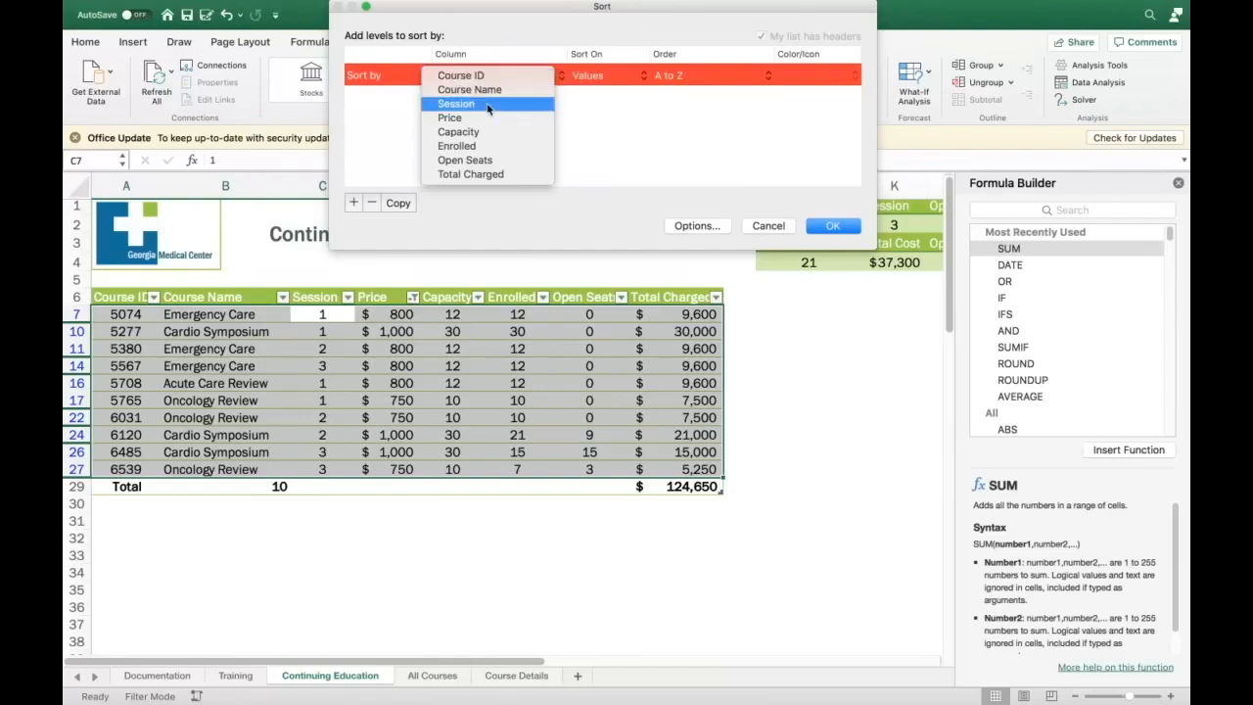
click(487, 103)
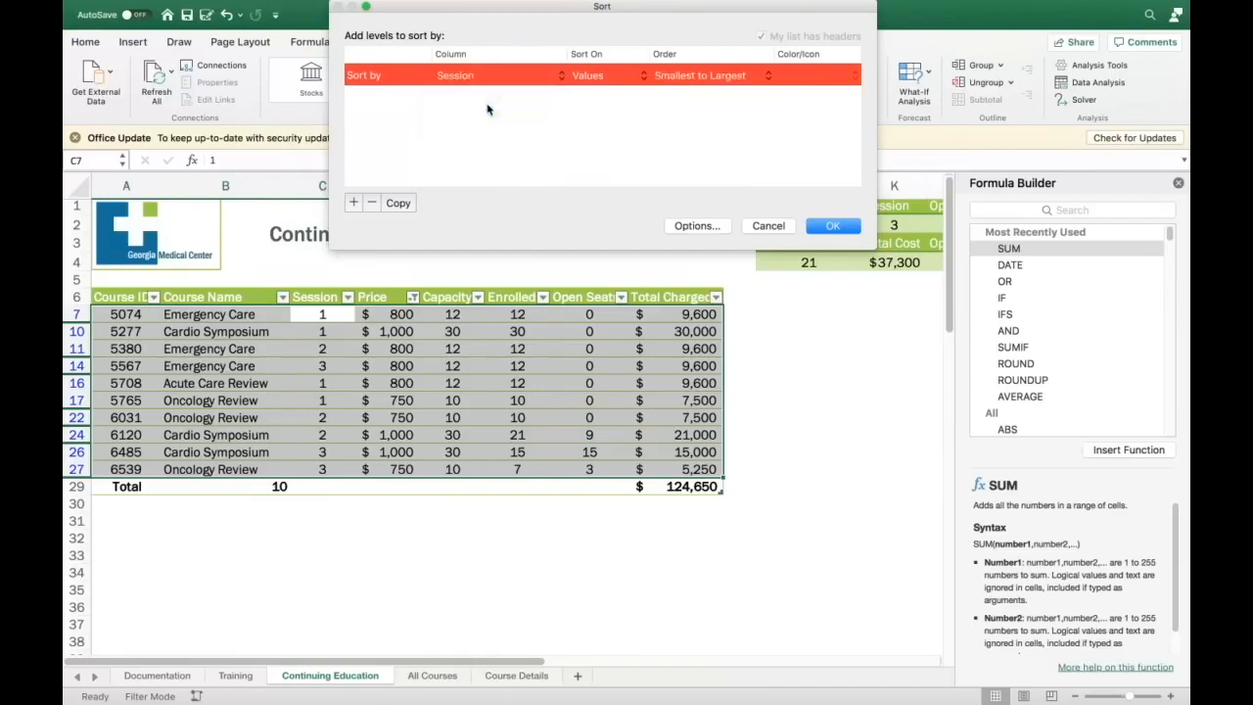
click(353, 203)
click(562, 100)
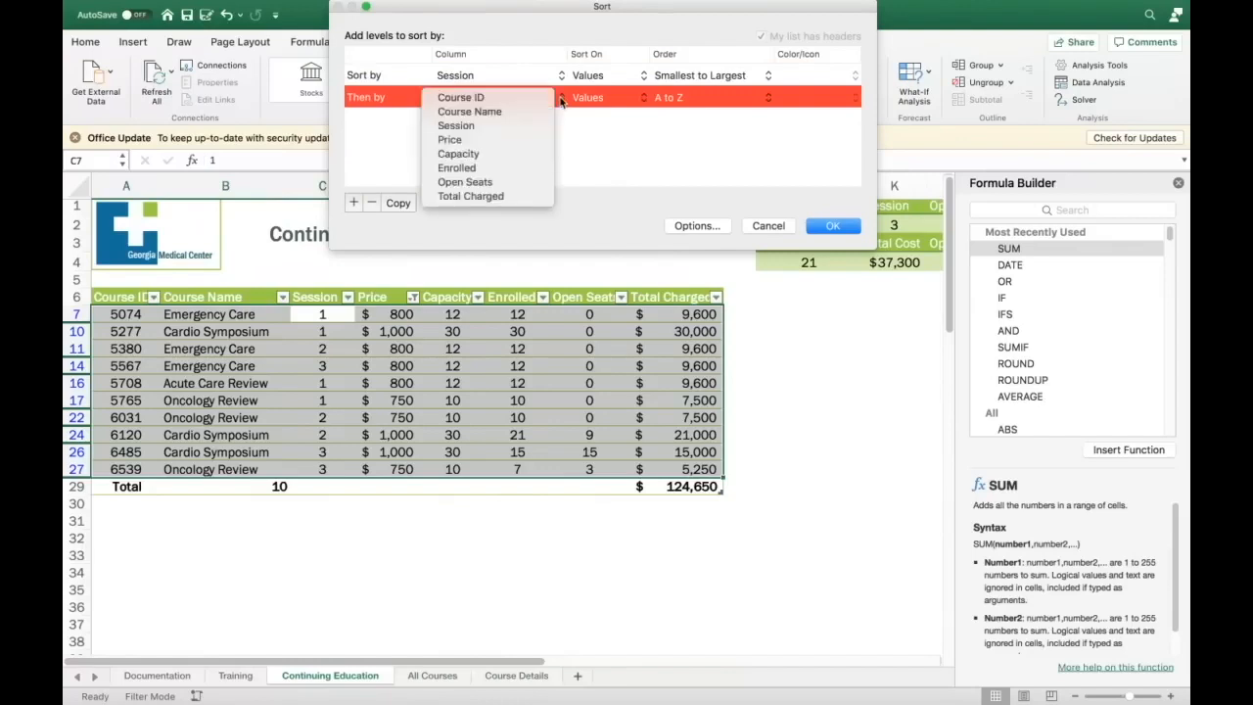
click(526, 146)
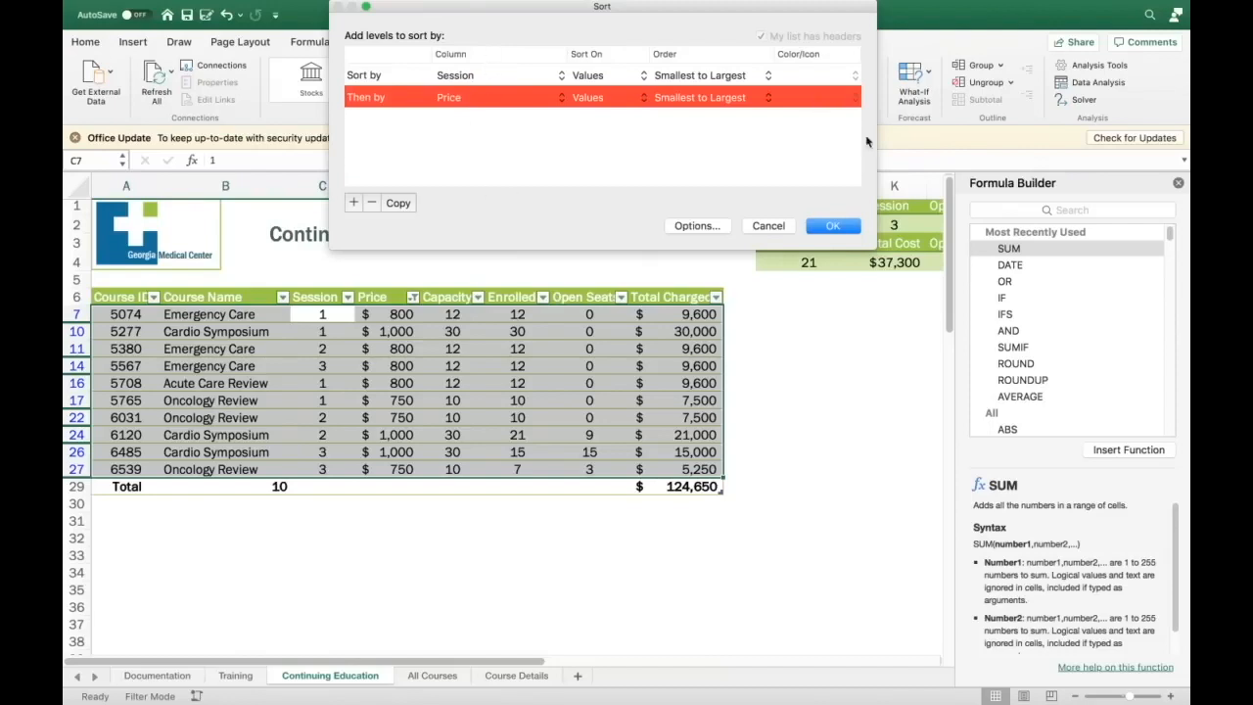
click(832, 227)
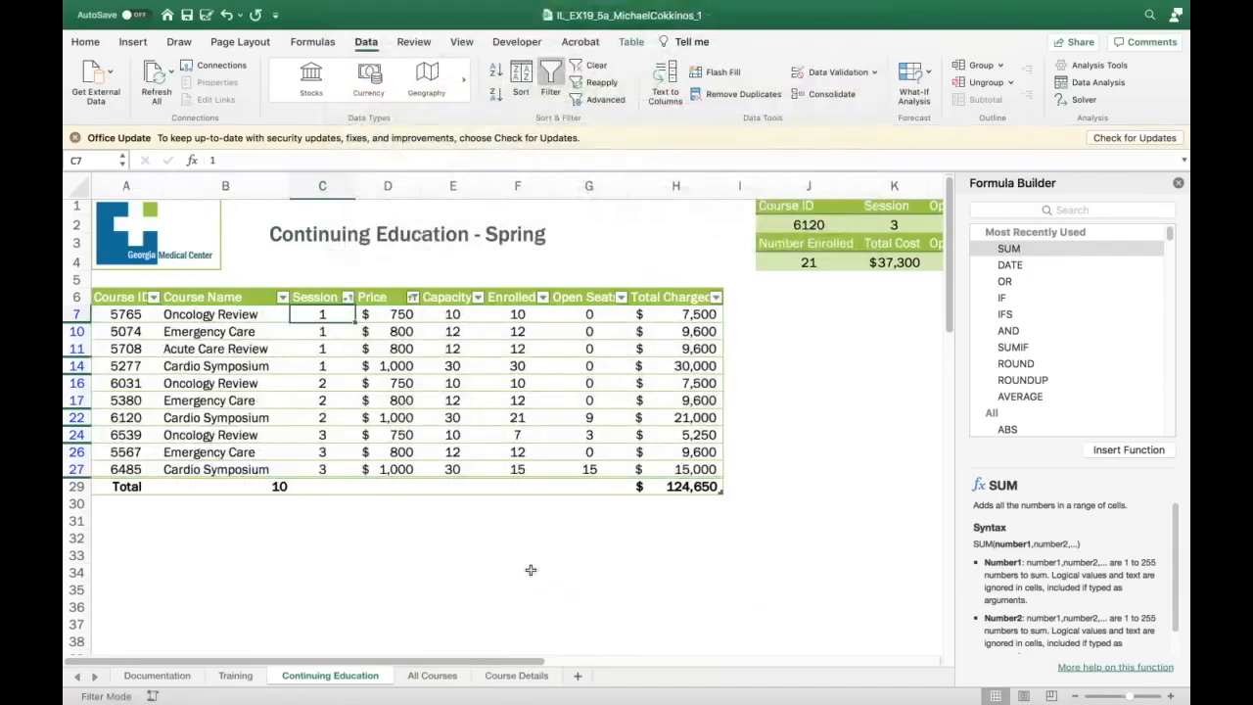
scroll(518, 597, down, 1)
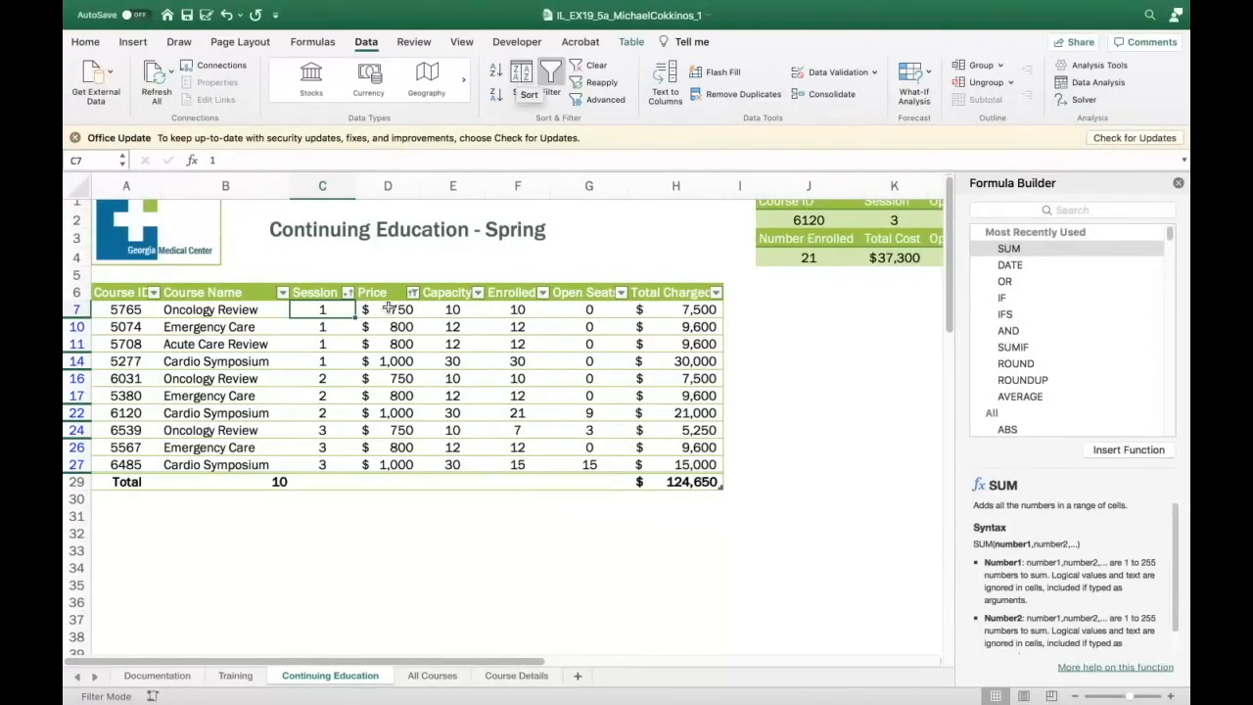
Turn on banded rows for the table on the All Courses sheet
click(432, 675)
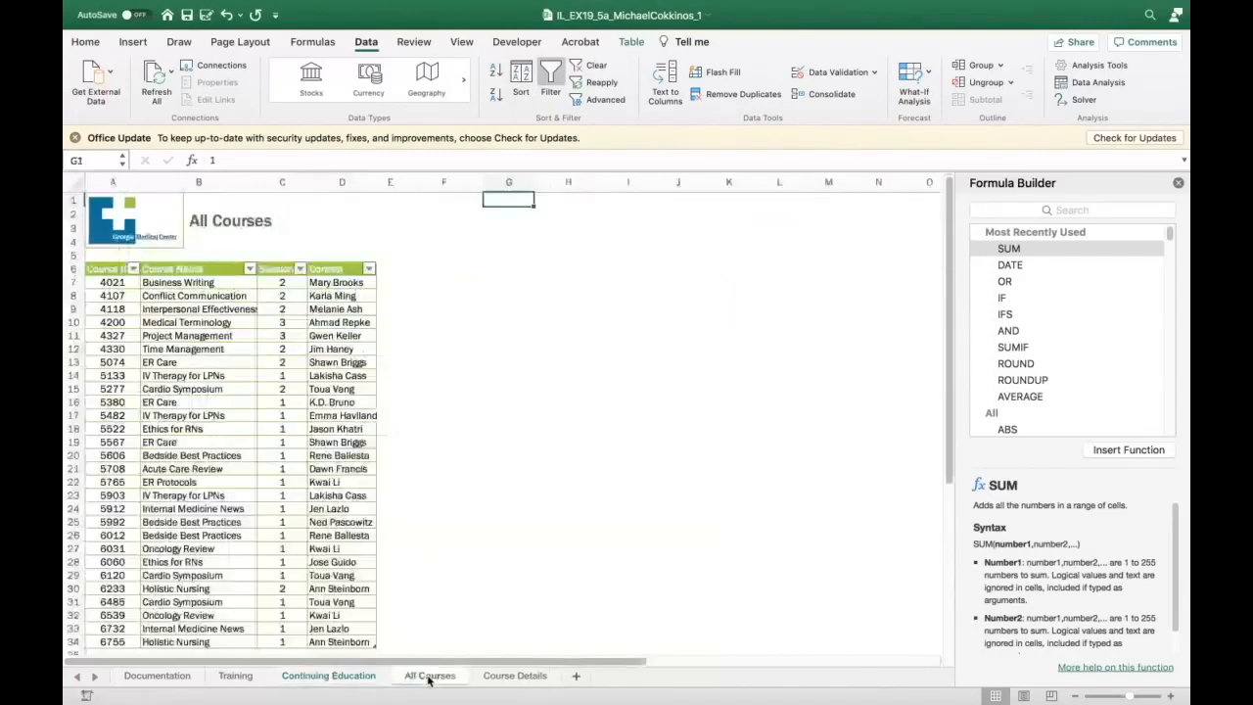
scroll(704, 536, down, 1)
scroll(705, 537, up, 2)
scroll(705, 536, down, 1)
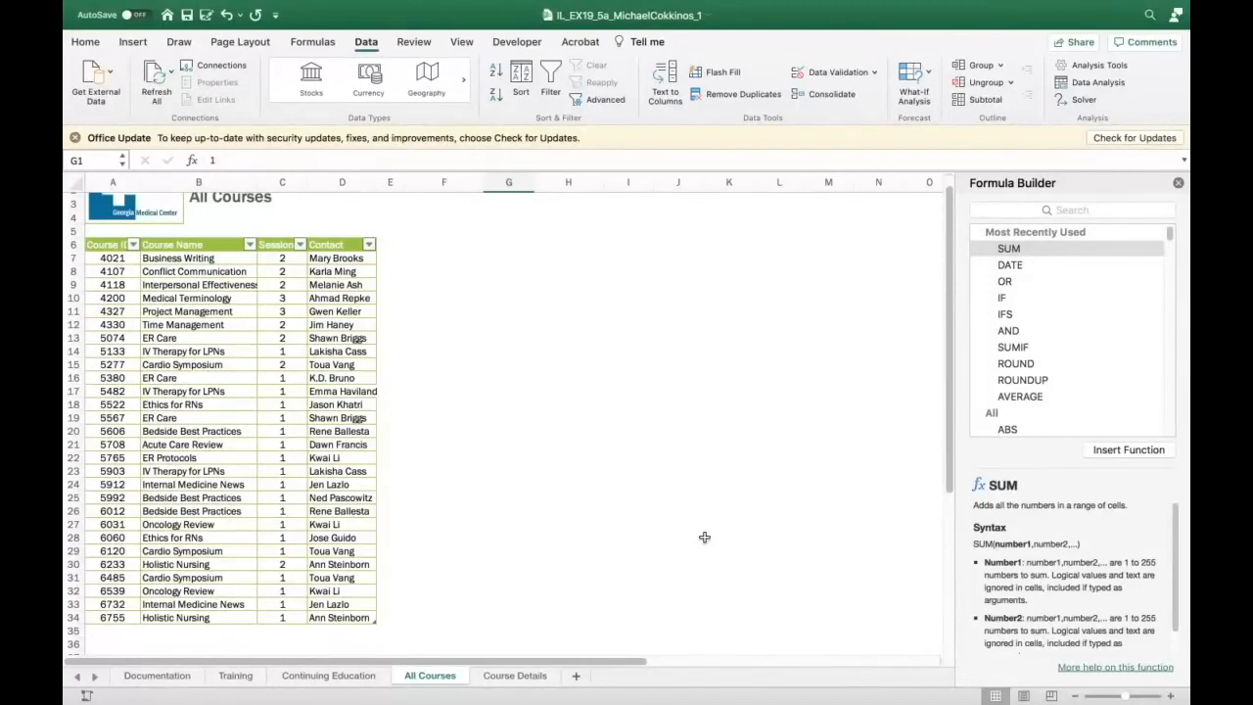
click(238, 380)
mouse_move(653, 27)
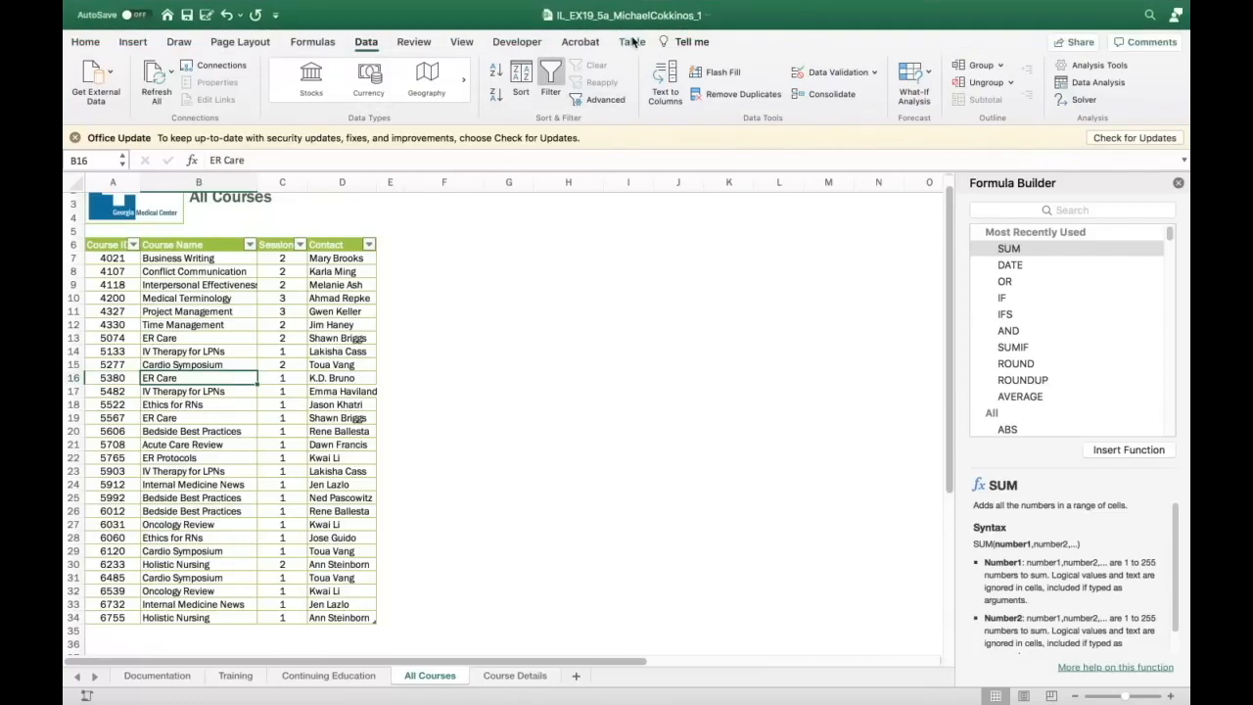
click(632, 41)
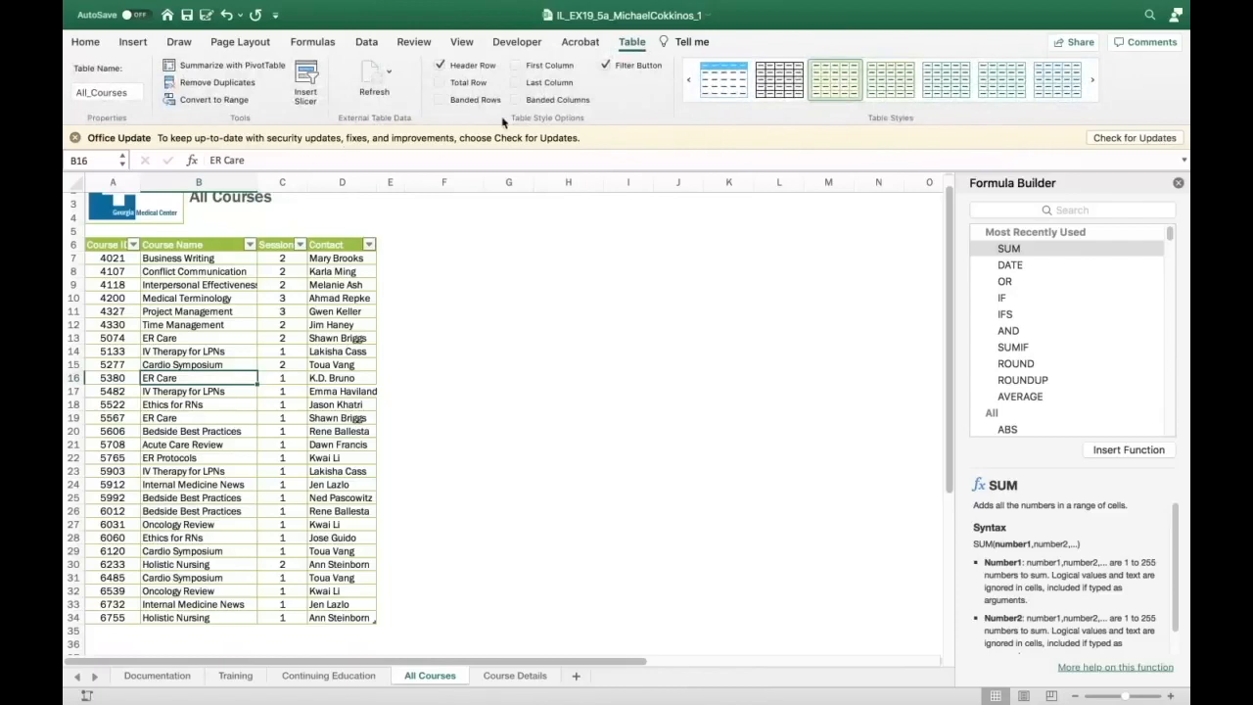
click(439, 100)
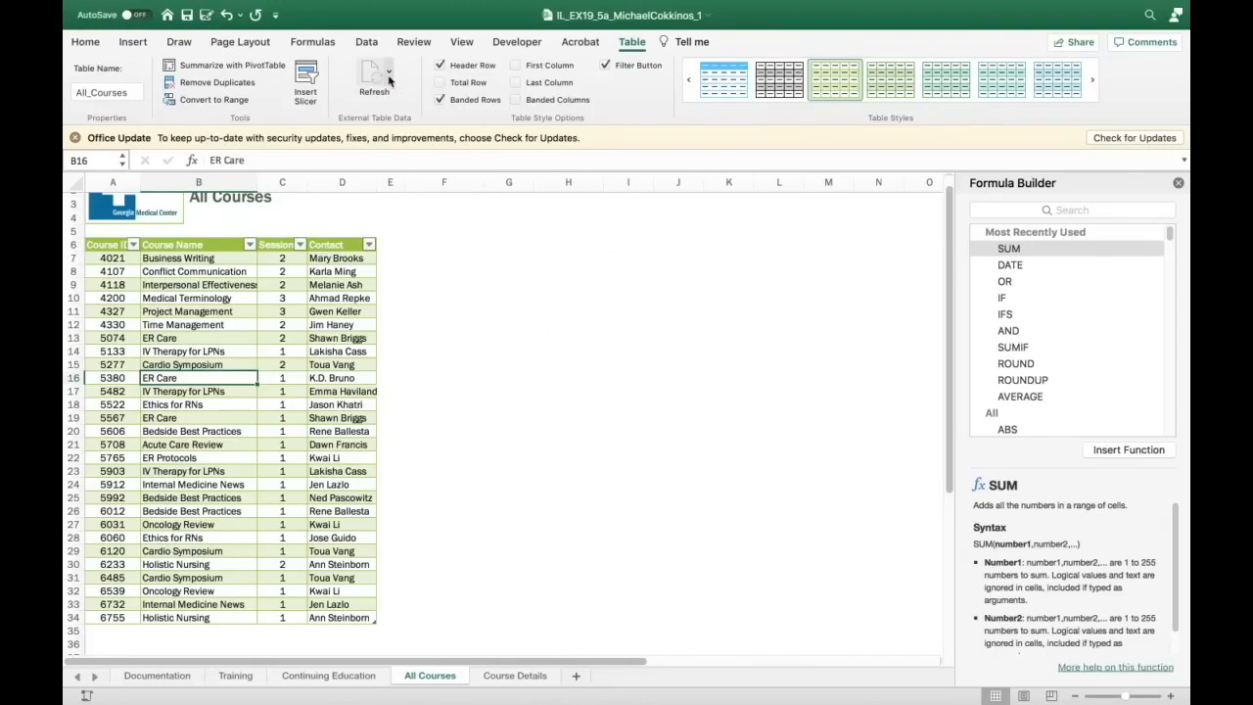
Turn the filter buttons of the All Courses table off and back on
click(366, 42)
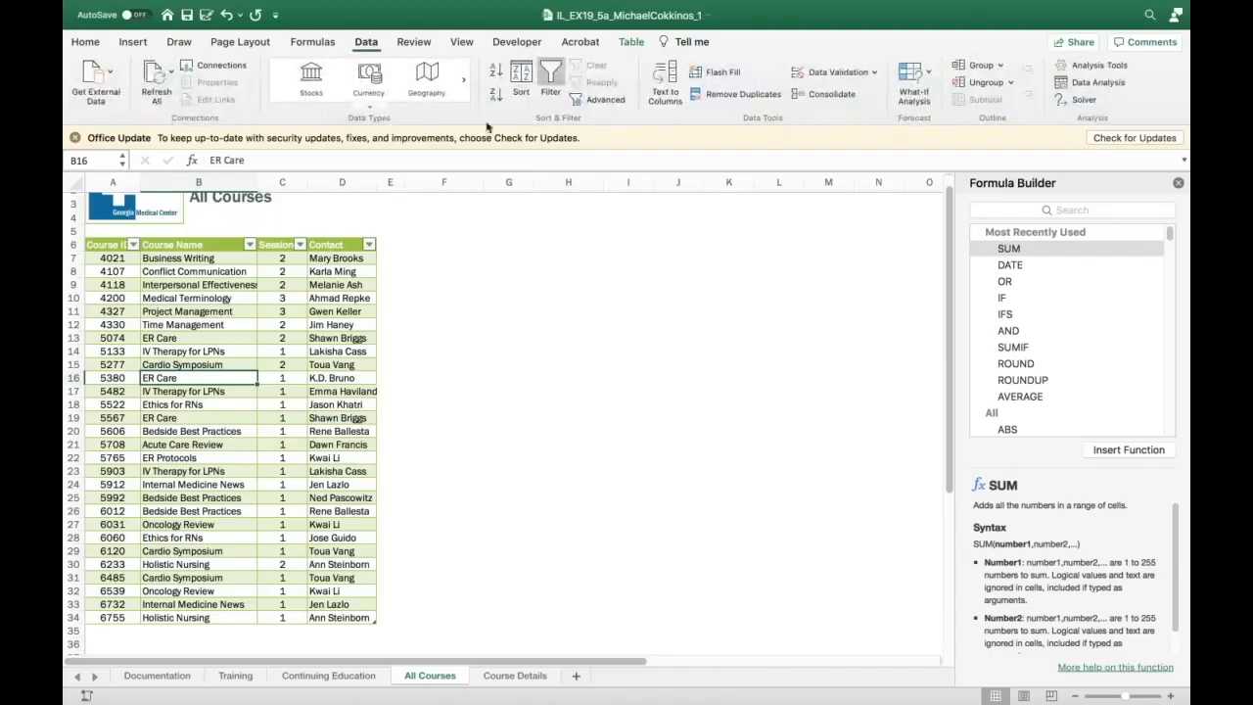
click(551, 82)
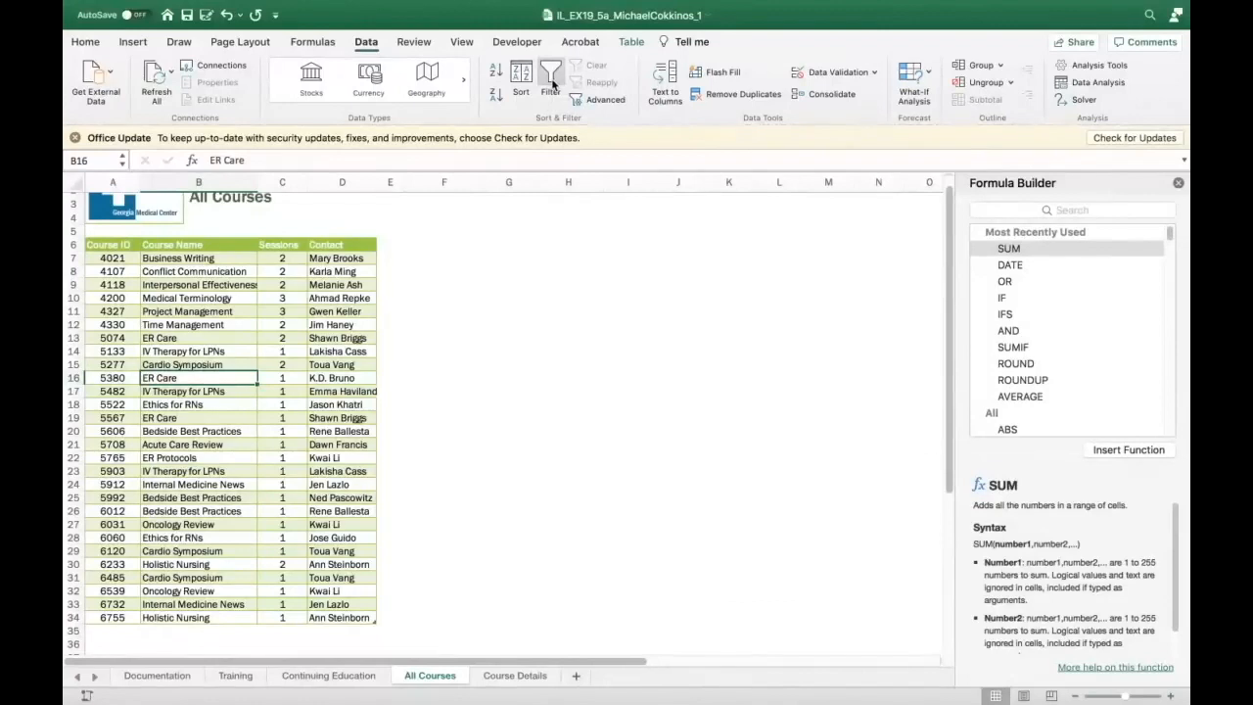
click(553, 84)
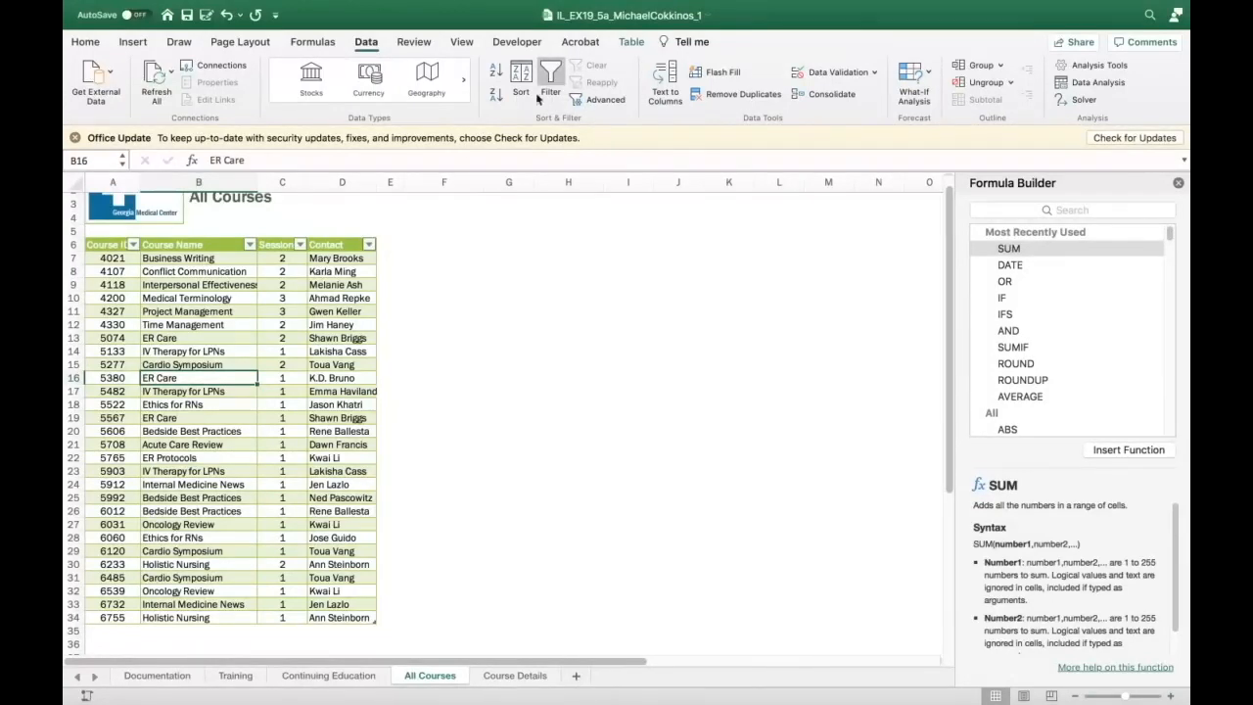
Filter the All Courses table's Course Name column to names beginning with "er", and clear that filter again
click(252, 245)
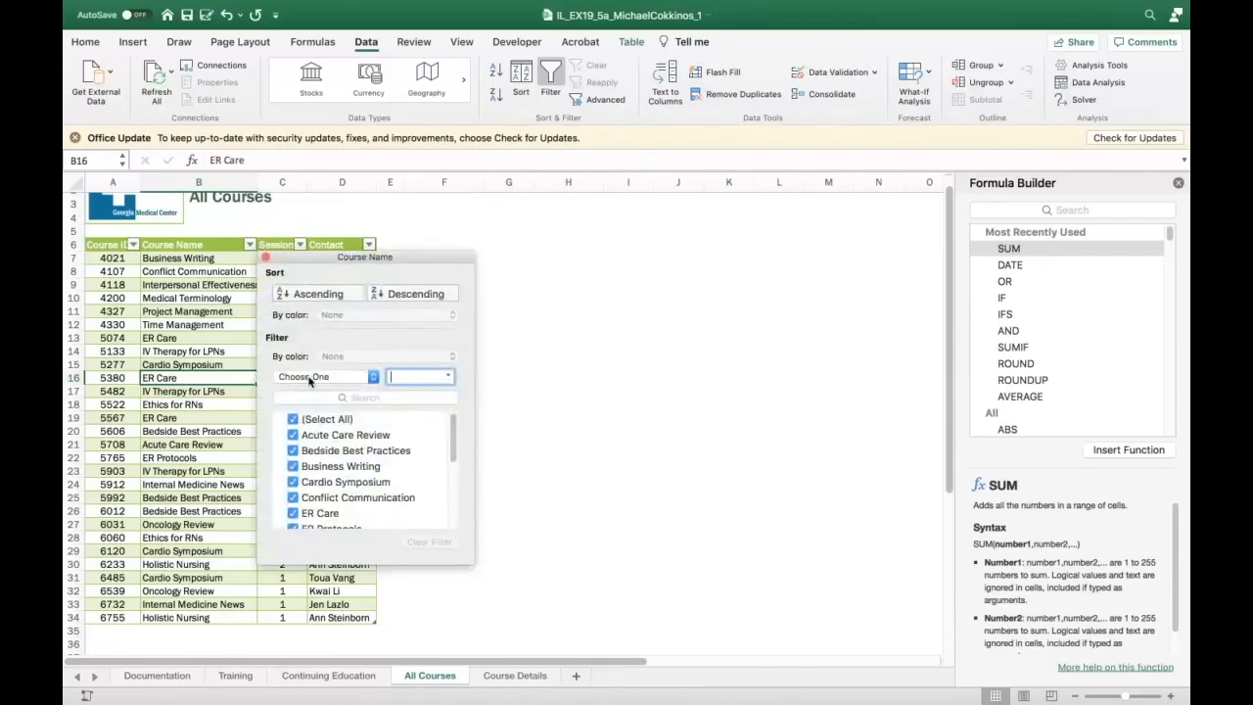
click(372, 378)
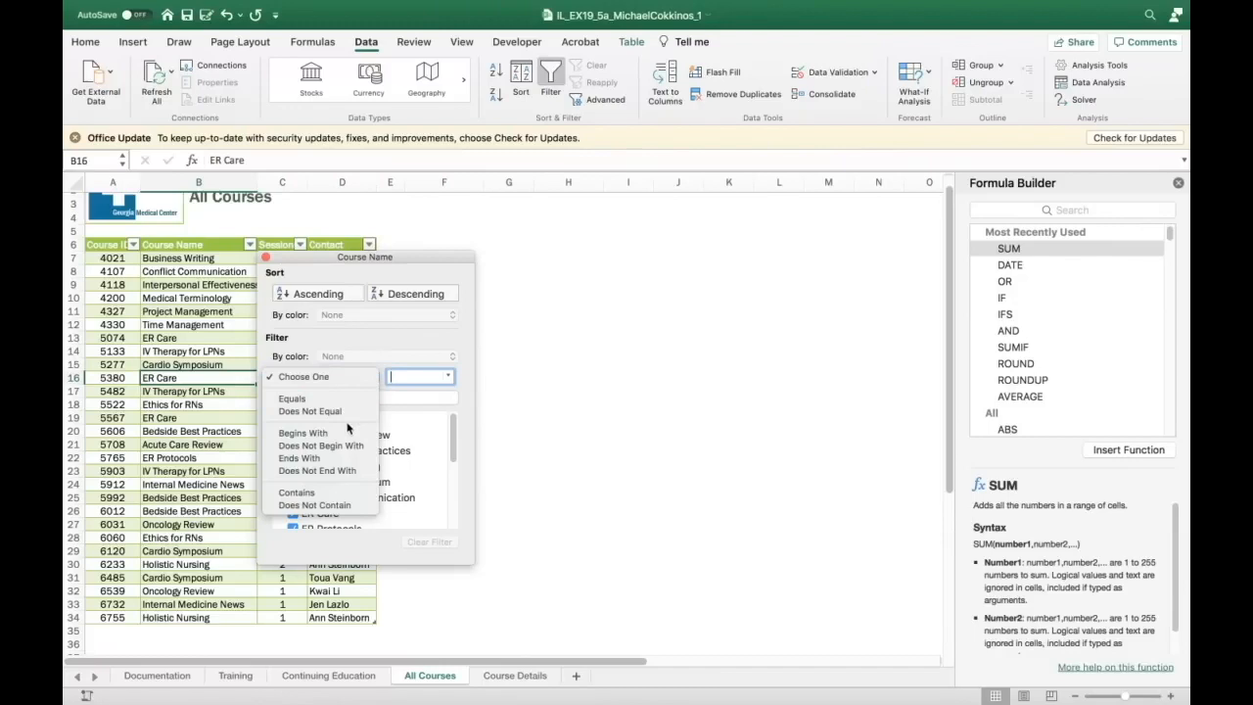
click(337, 435)
text(e)
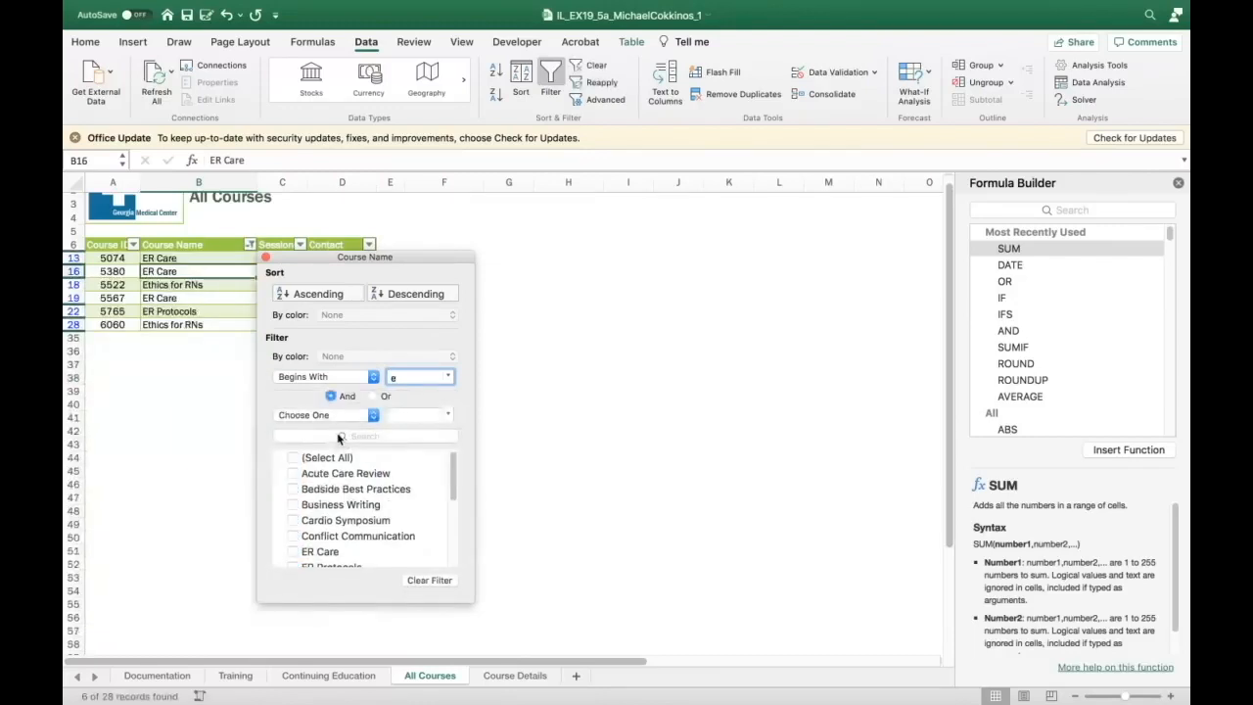
text(r)
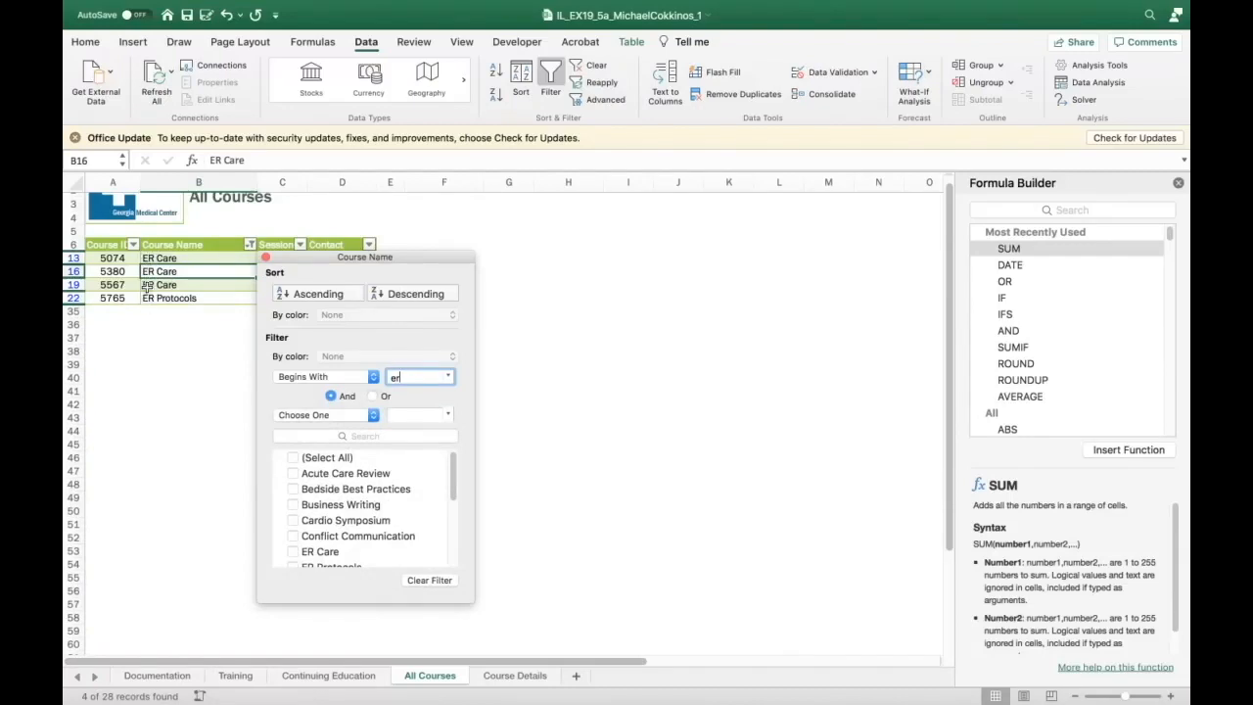
click(429, 579)
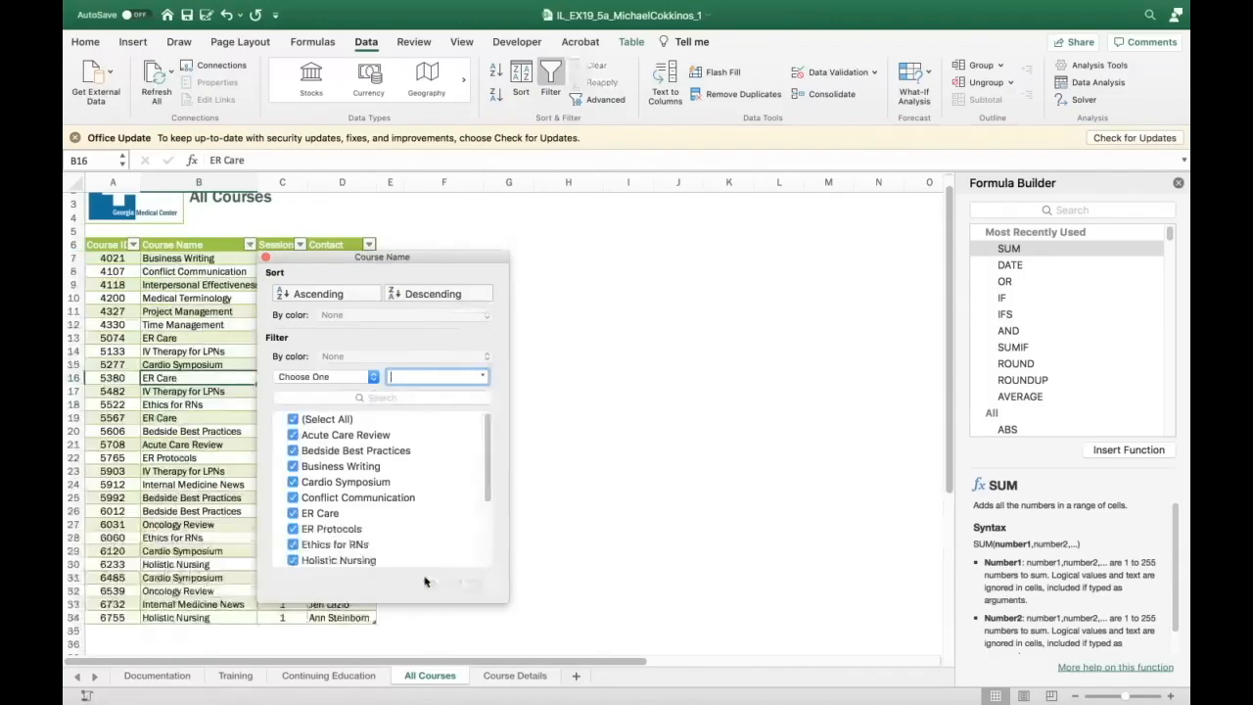
click(266, 258)
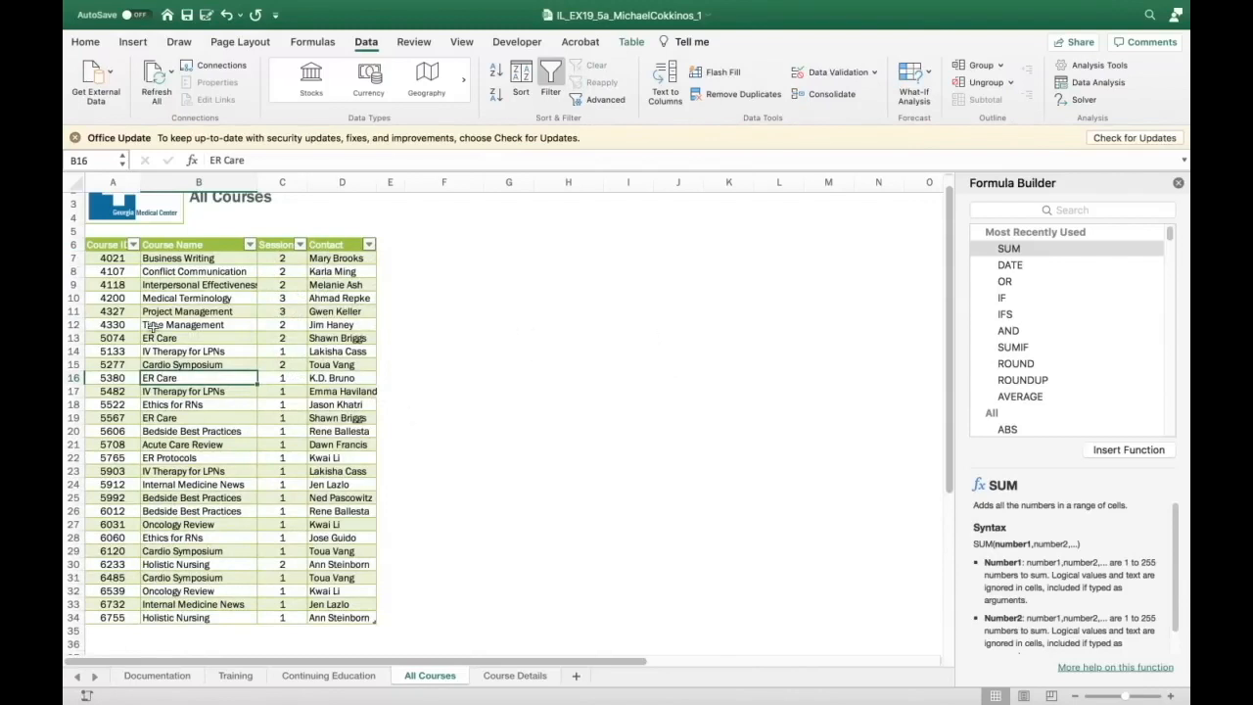
Filter the Course Name column of the All Courses table to show only names that begin with "er"
click(159, 418)
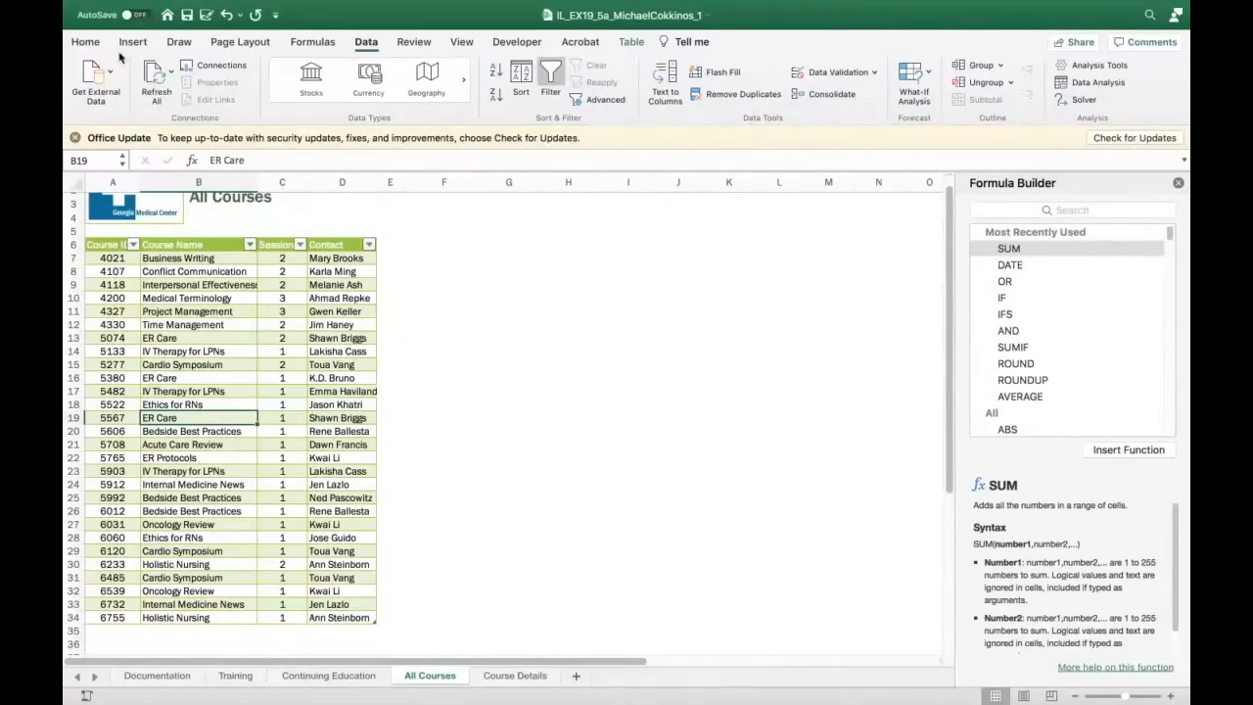
click(629, 42)
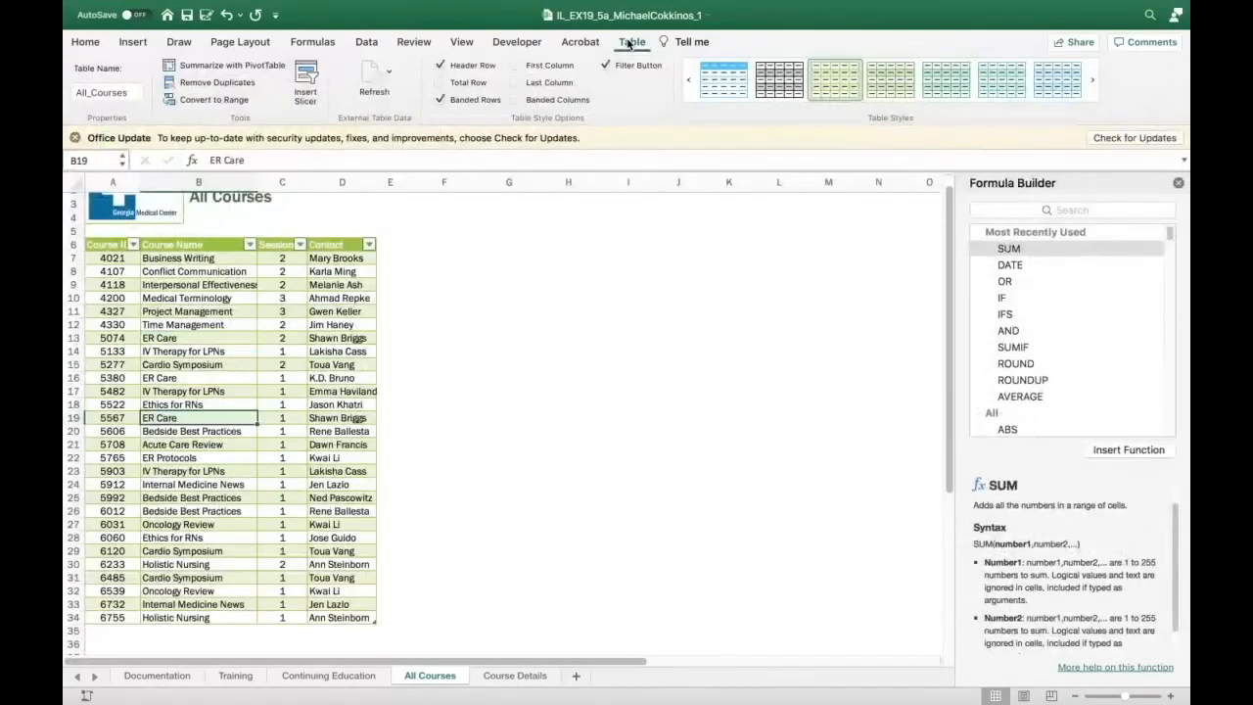
click(365, 42)
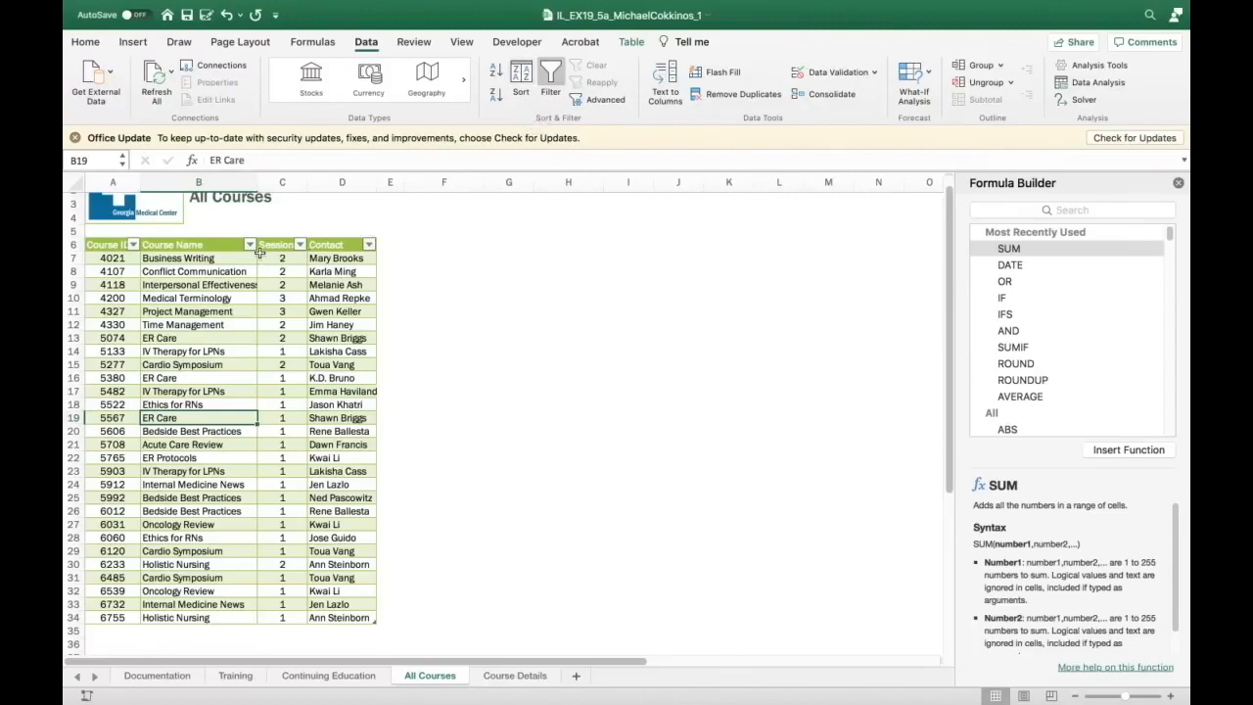
click(251, 244)
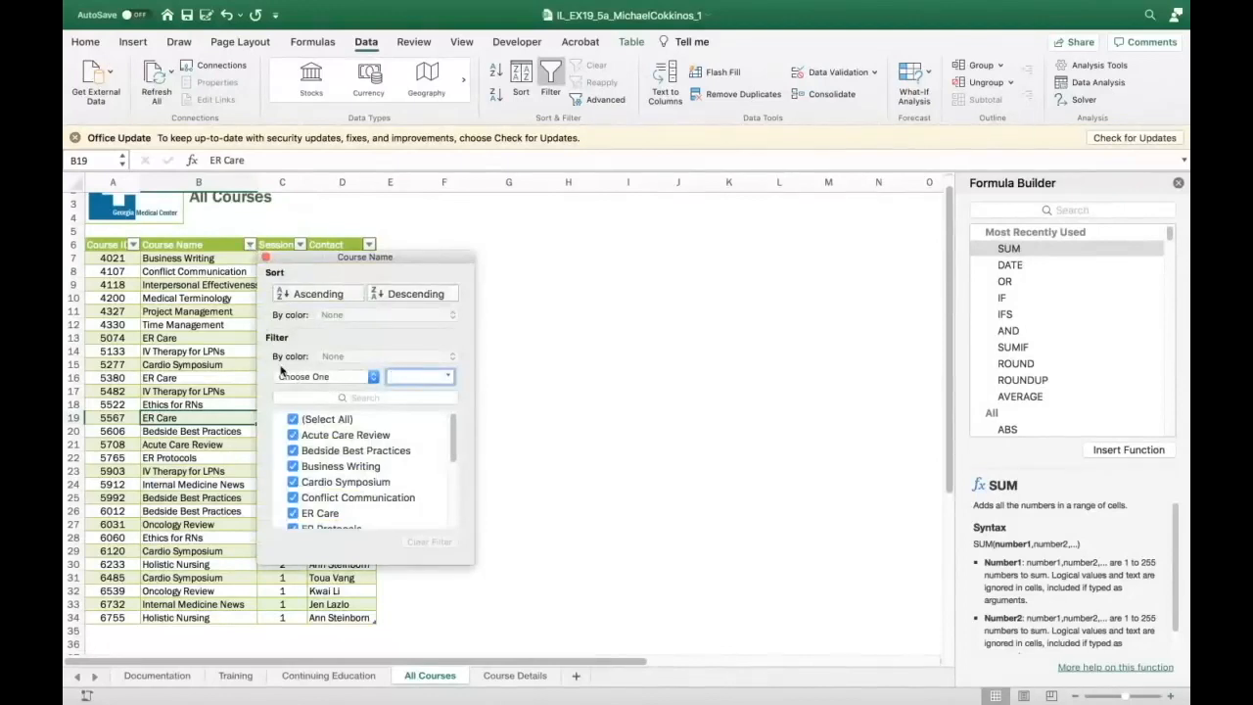
click(374, 379)
click(374, 379)
click(374, 378)
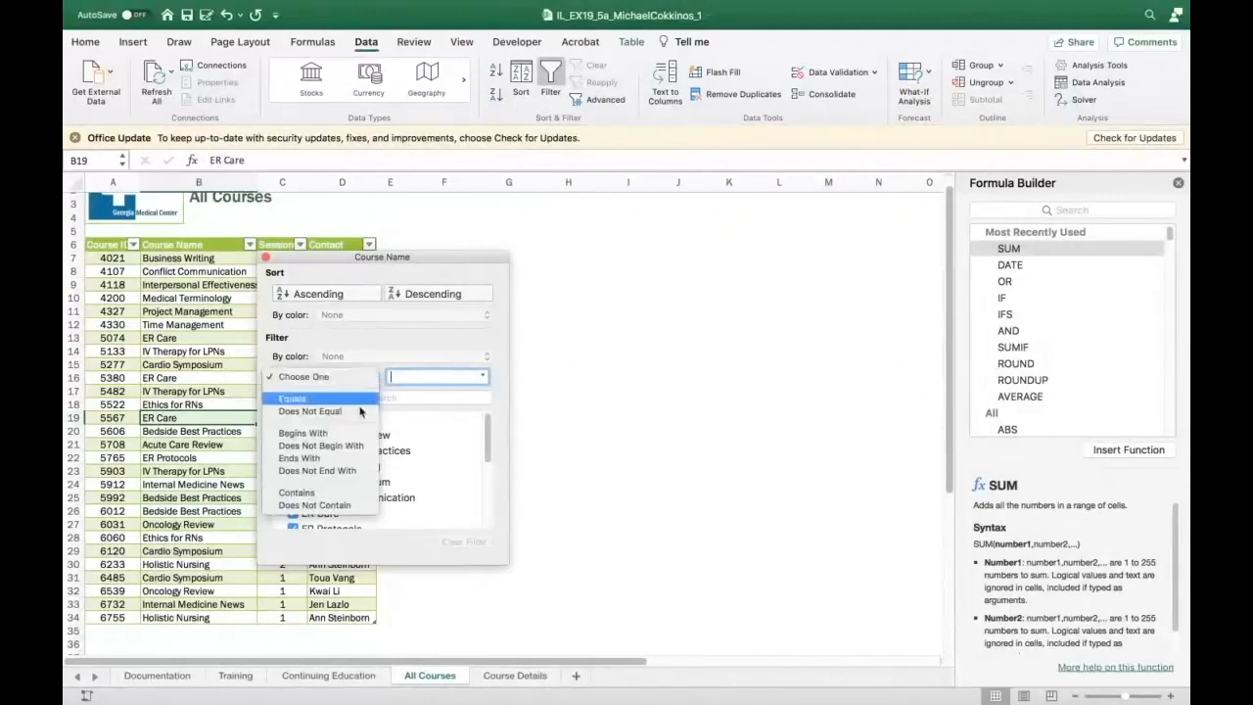
click(347, 434)
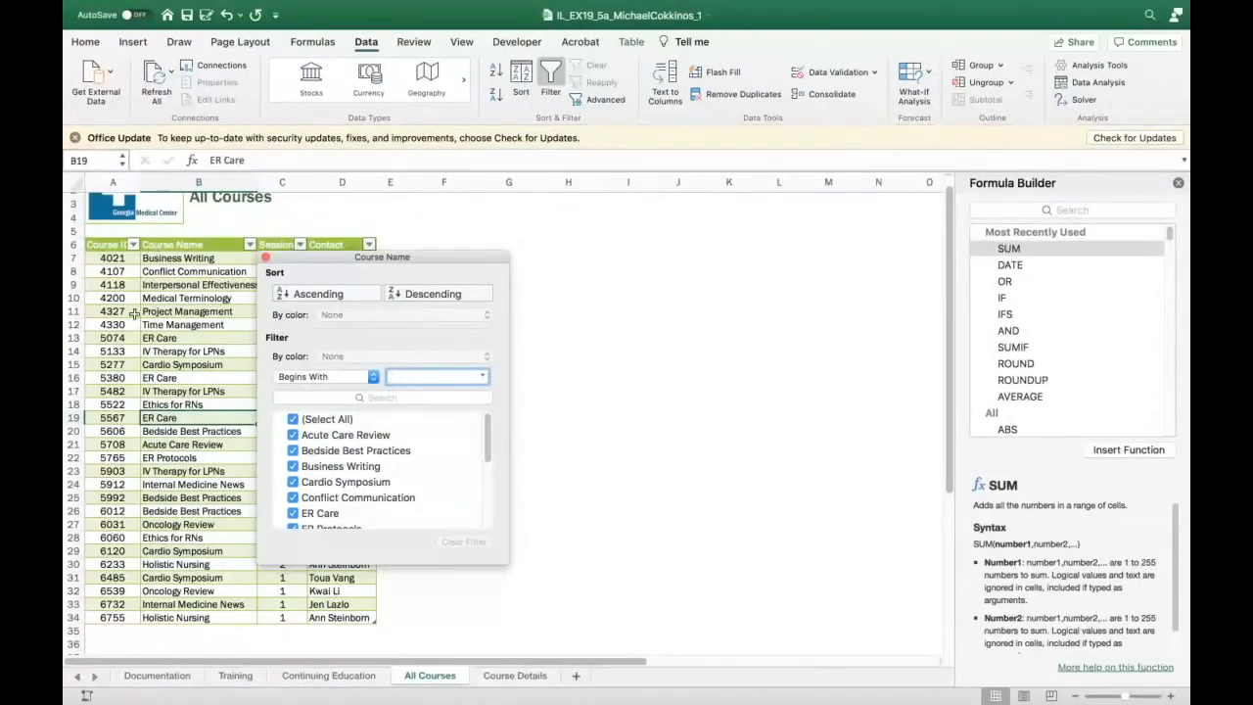
text(e)
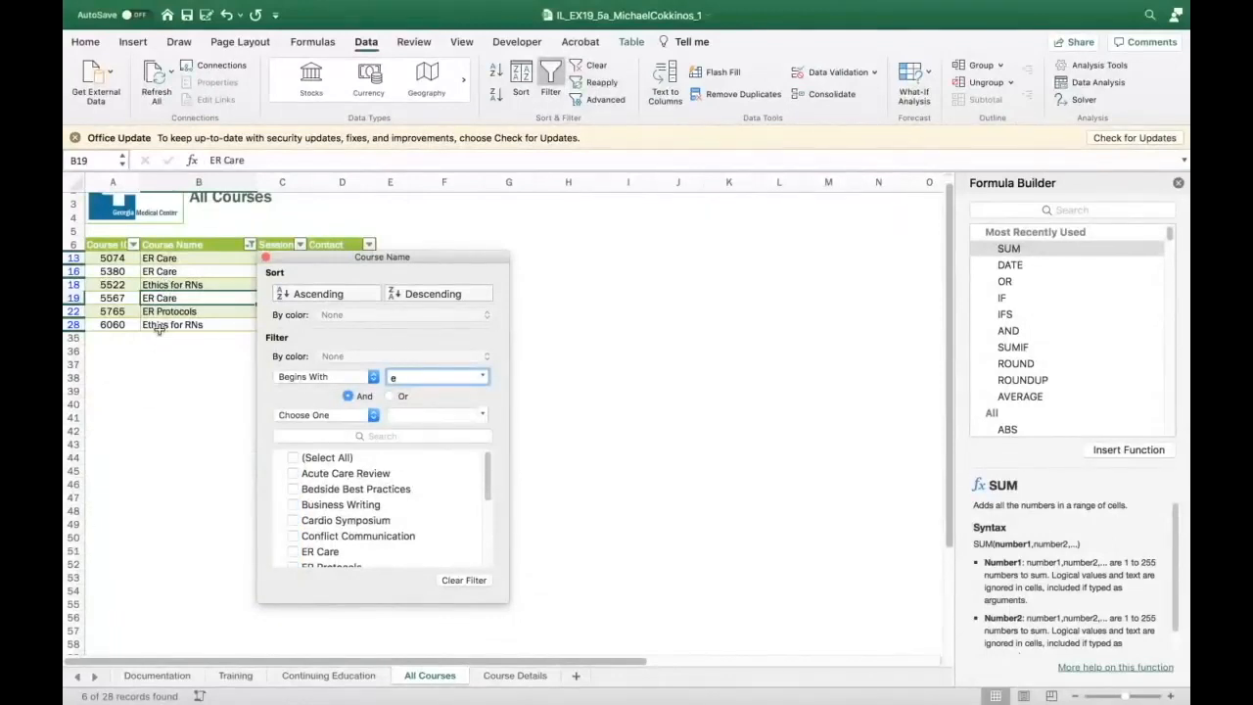
text(r)
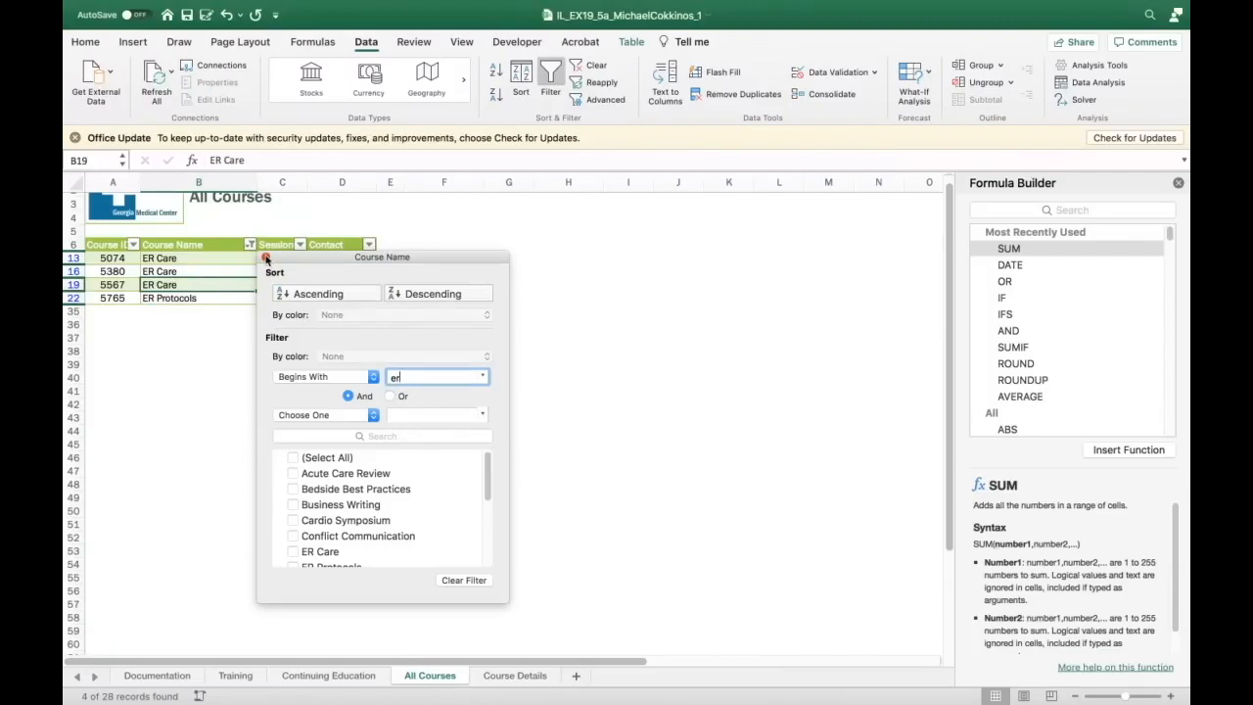
click(265, 257)
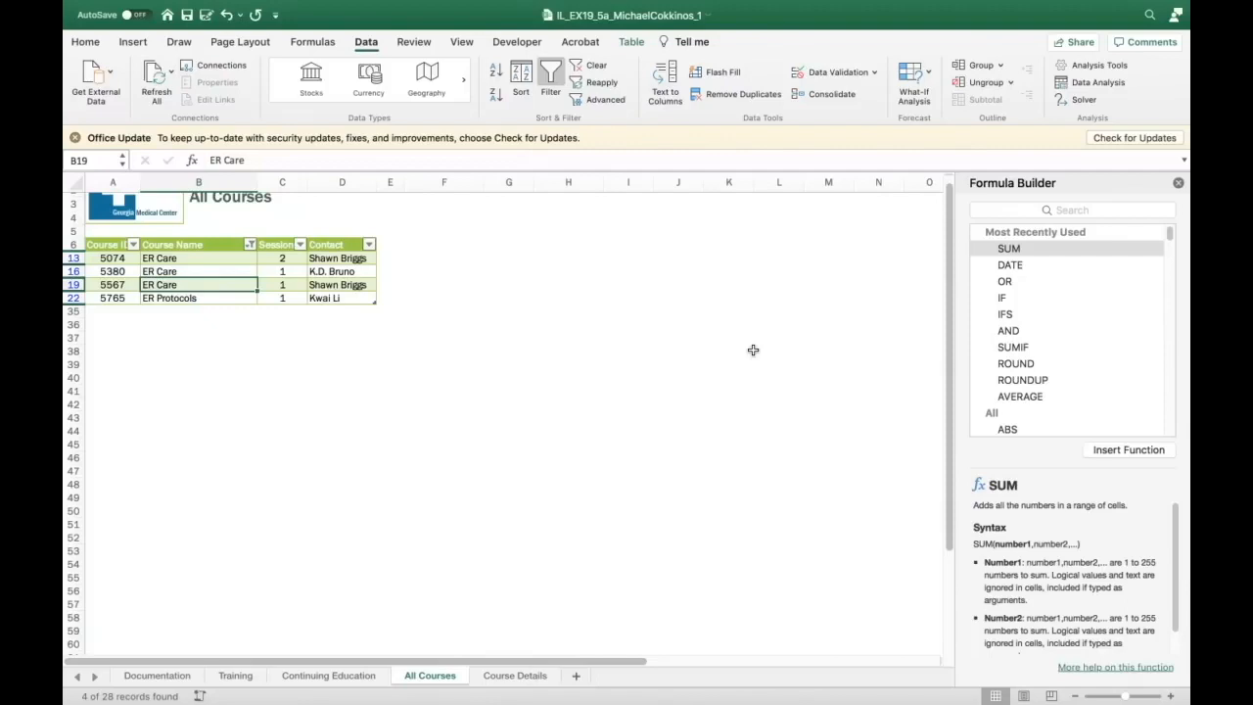
scroll(601, 595, up, 2)
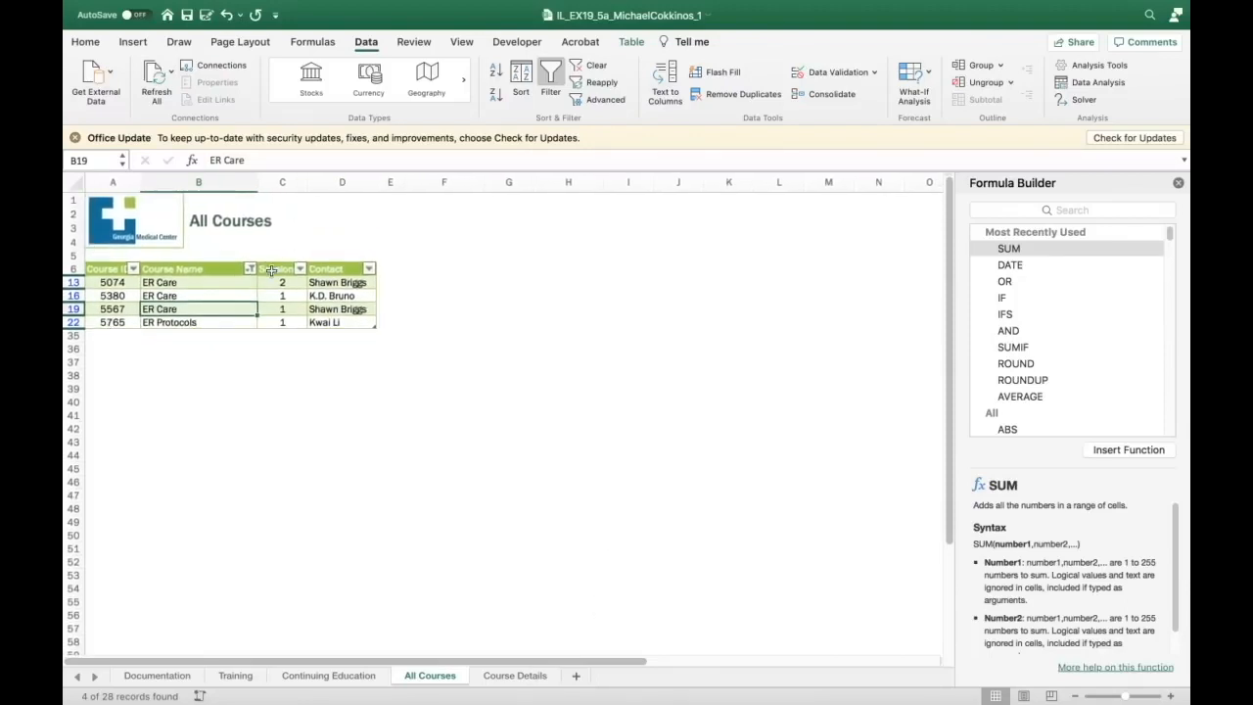
mouse_move(101, 697)
Set row 6 of the All Courses sheet as the print title row to repeat at the top, and recheck the setting
click(242, 44)
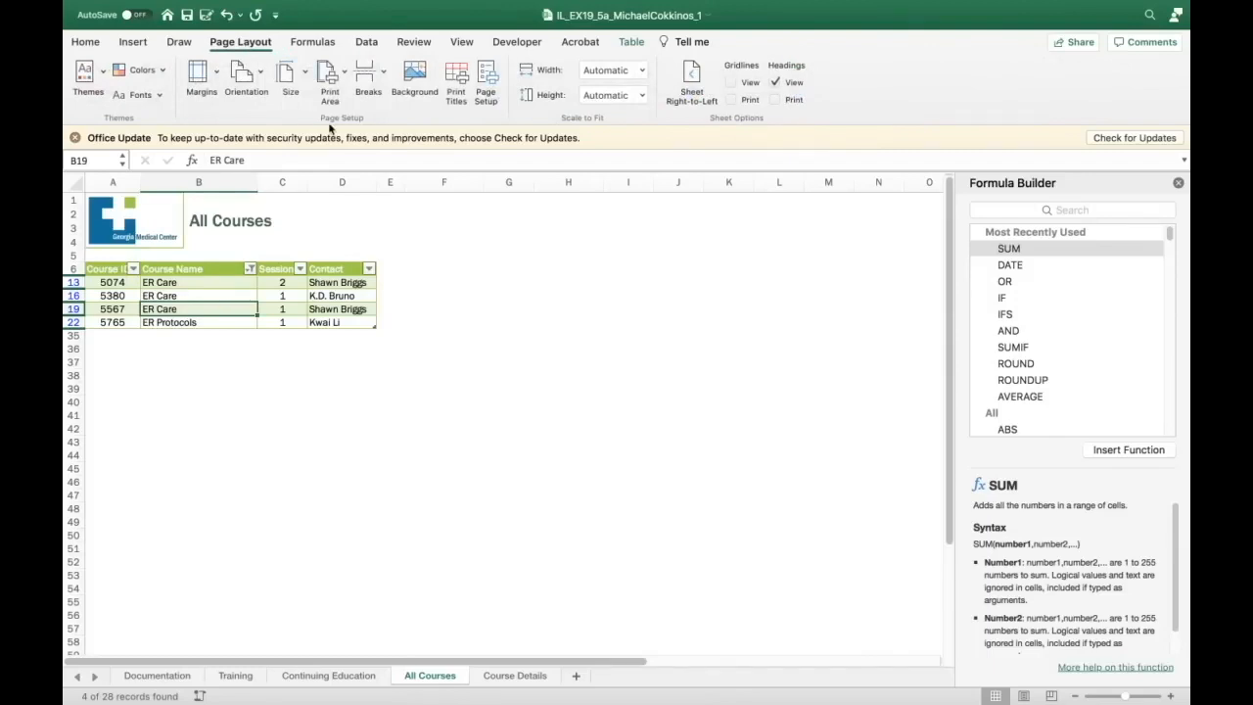
click(457, 76)
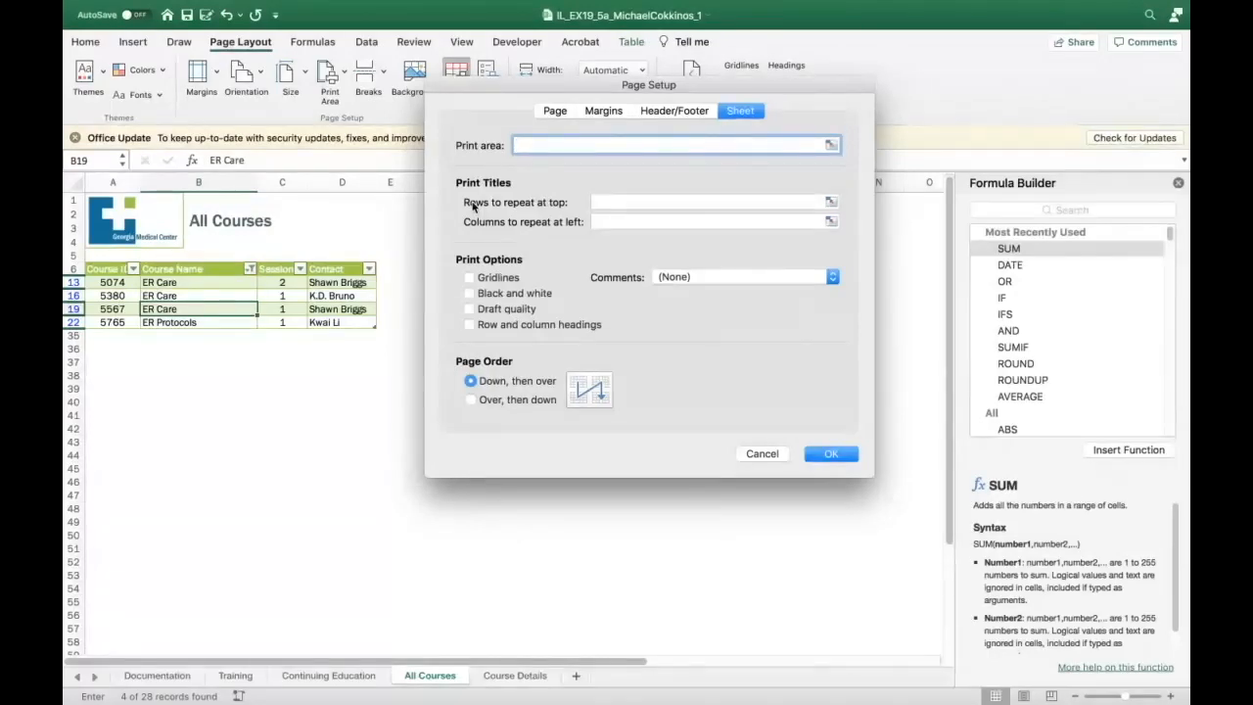
click(609, 206)
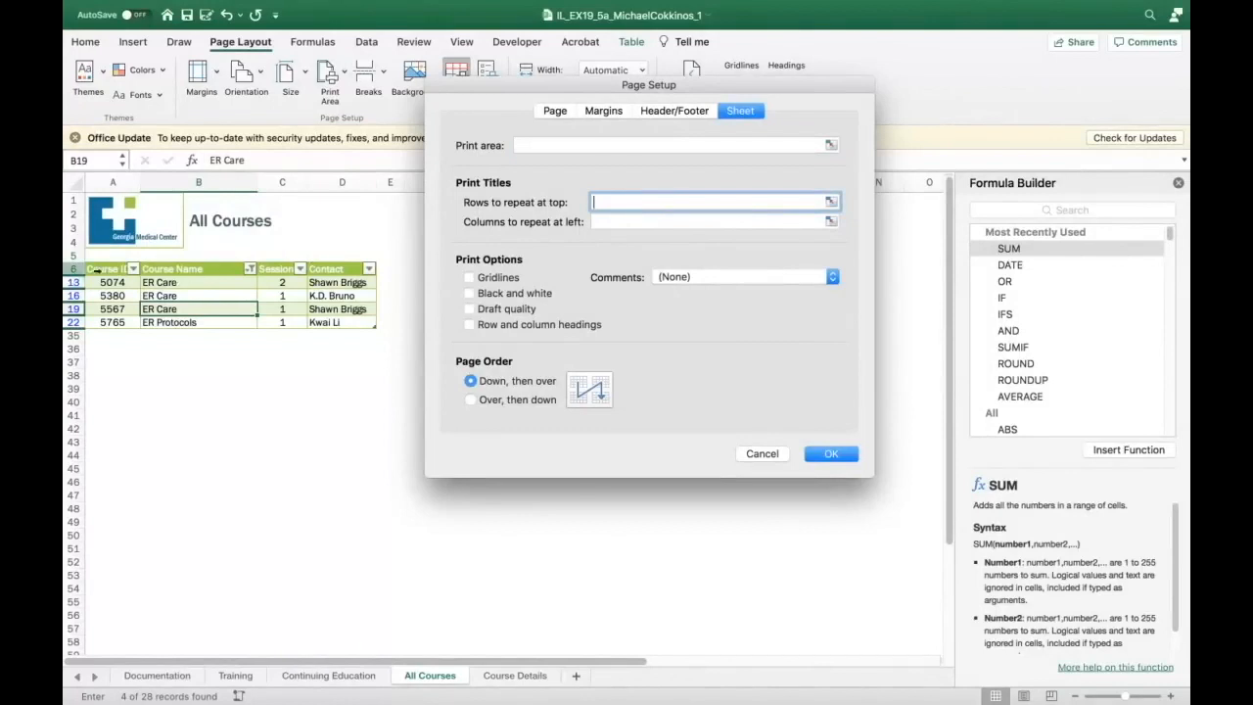
click(69, 268)
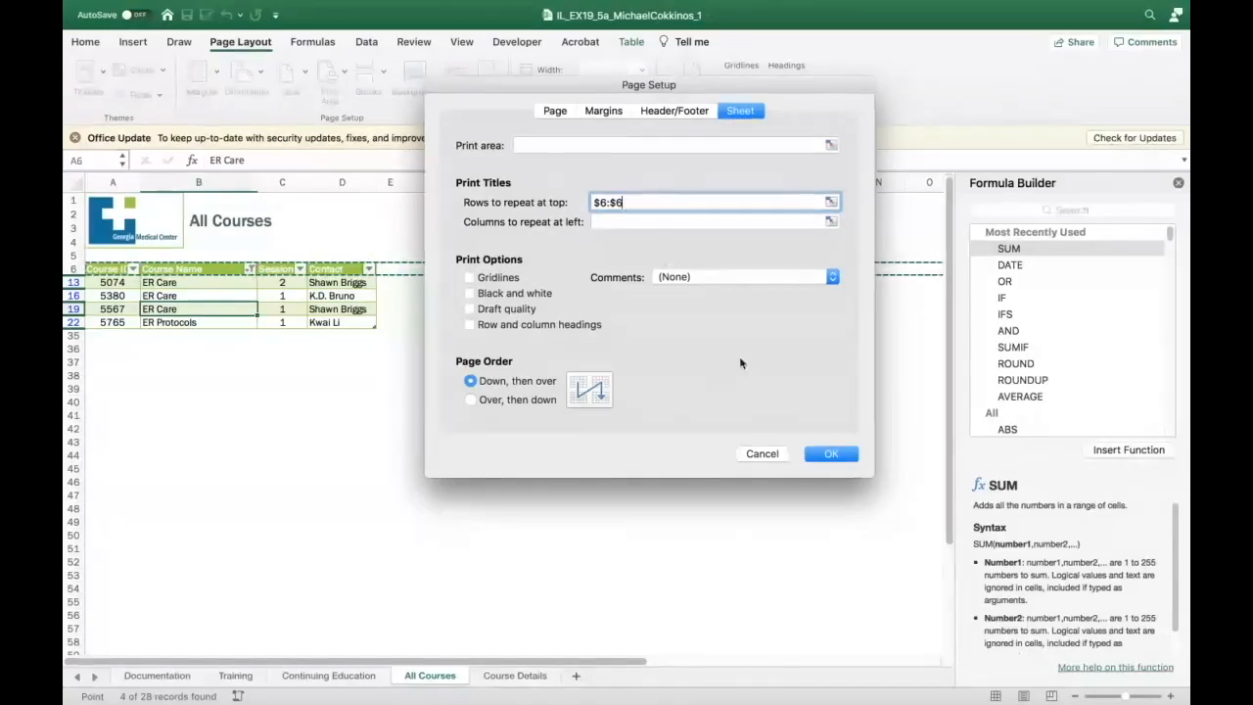
click(824, 454)
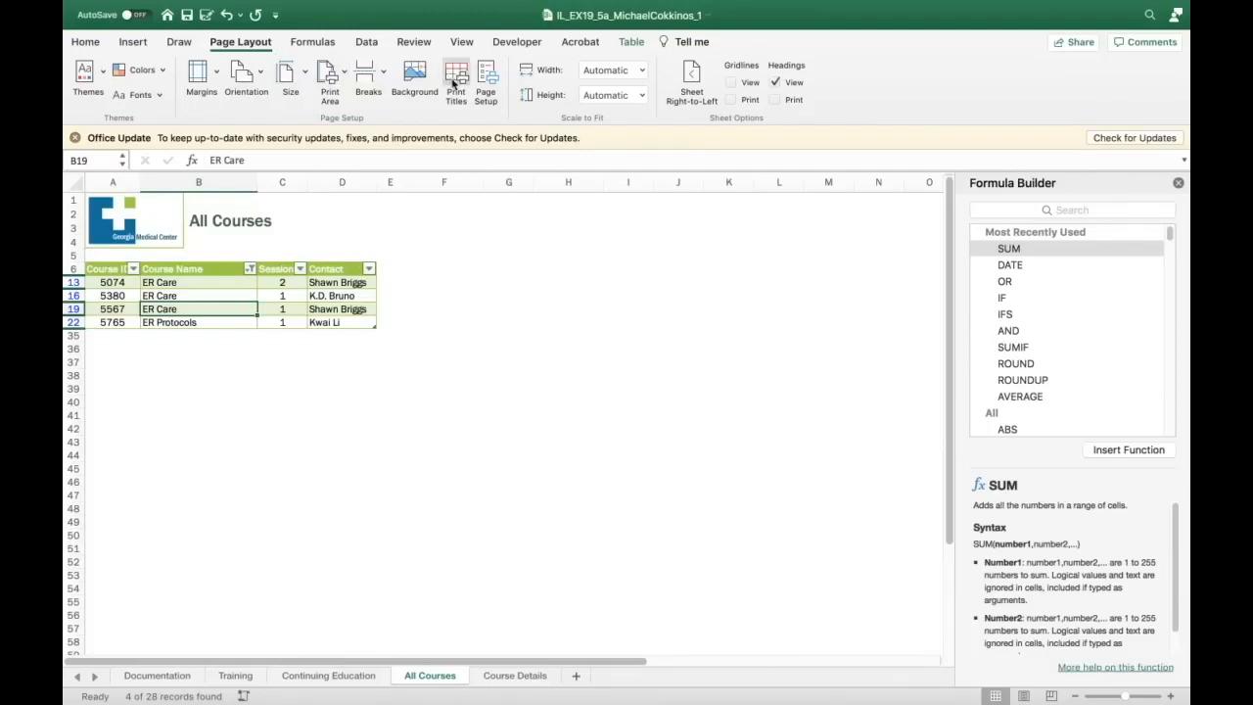
click(453, 88)
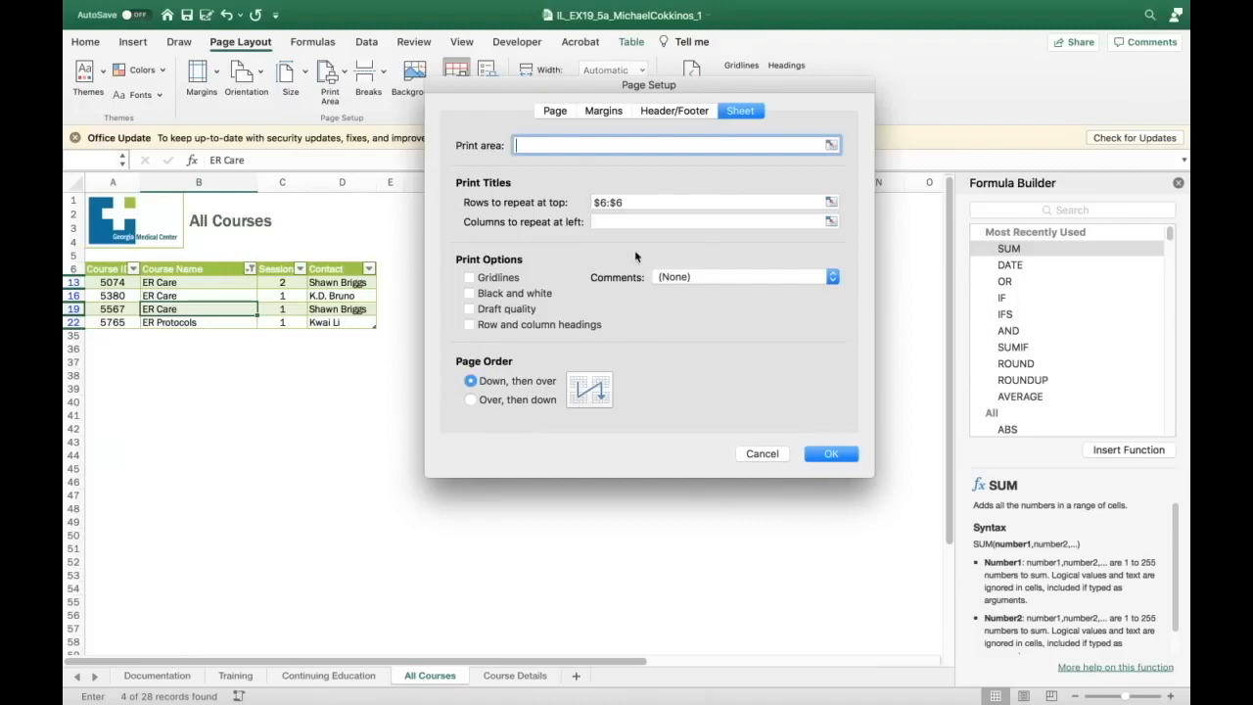
click(763, 453)
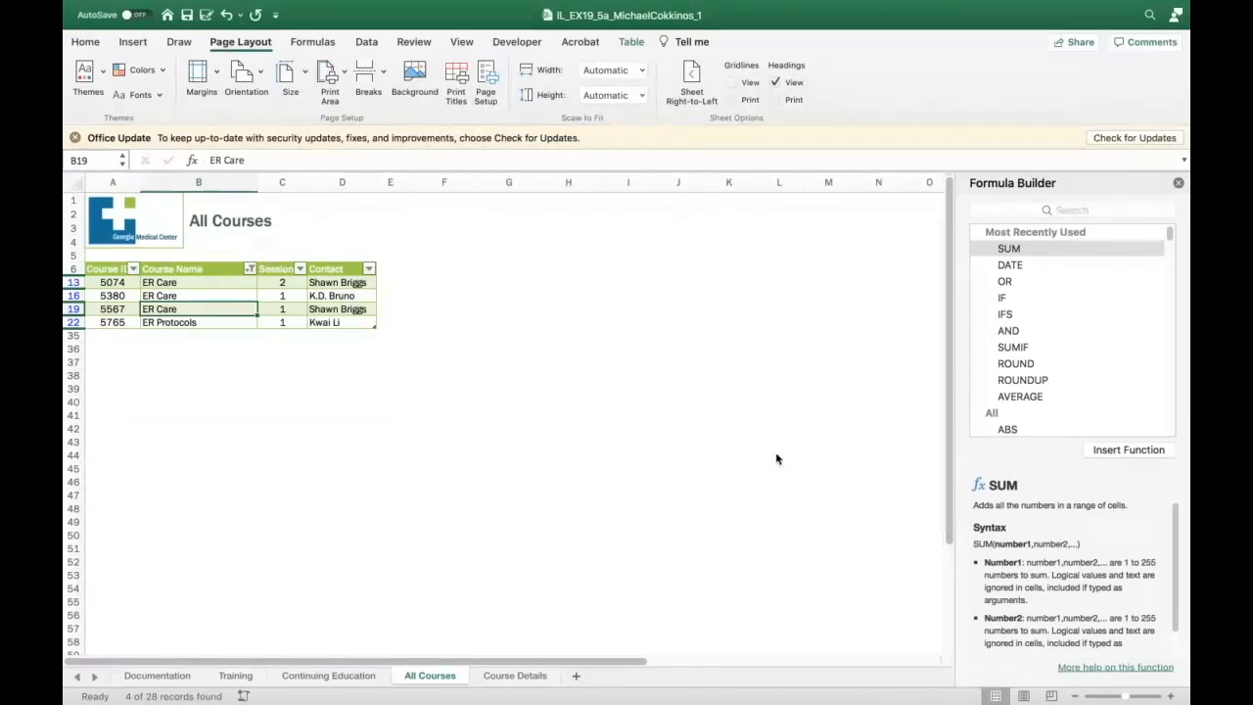
Convert the Classroom Locations table on the Course Details sheet to a normal range
click(513, 676)
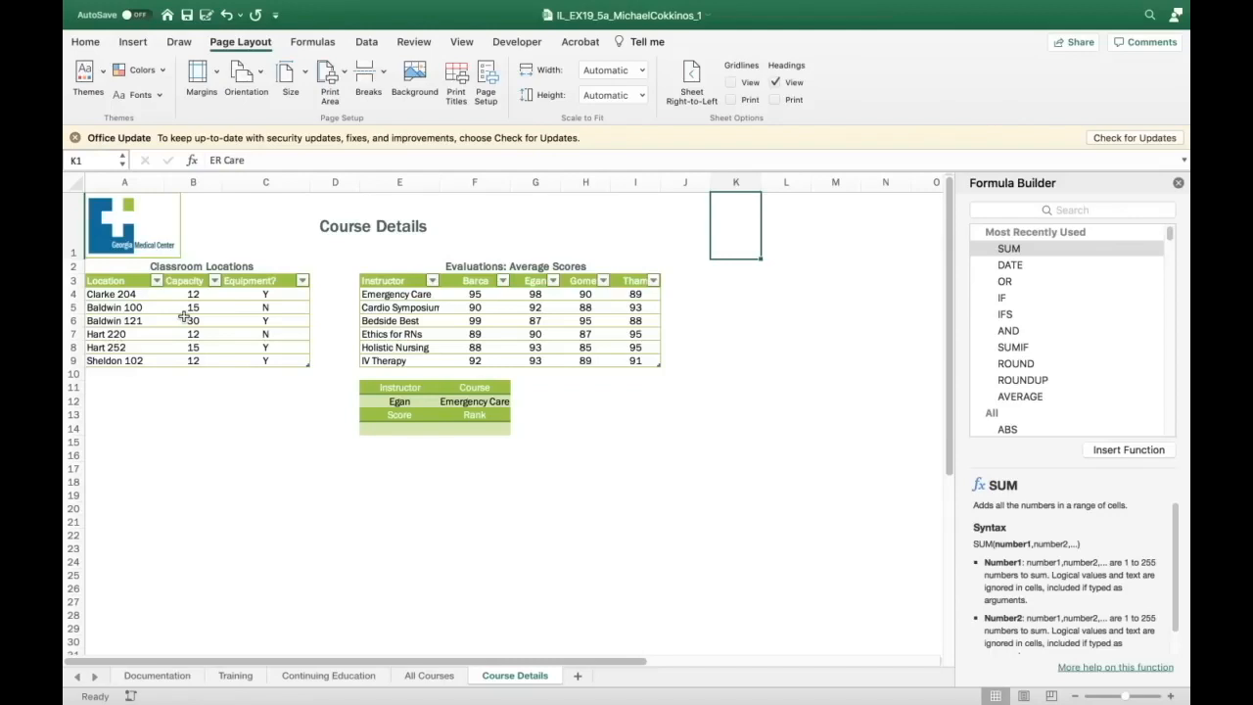
drag(104, 282, 273, 361)
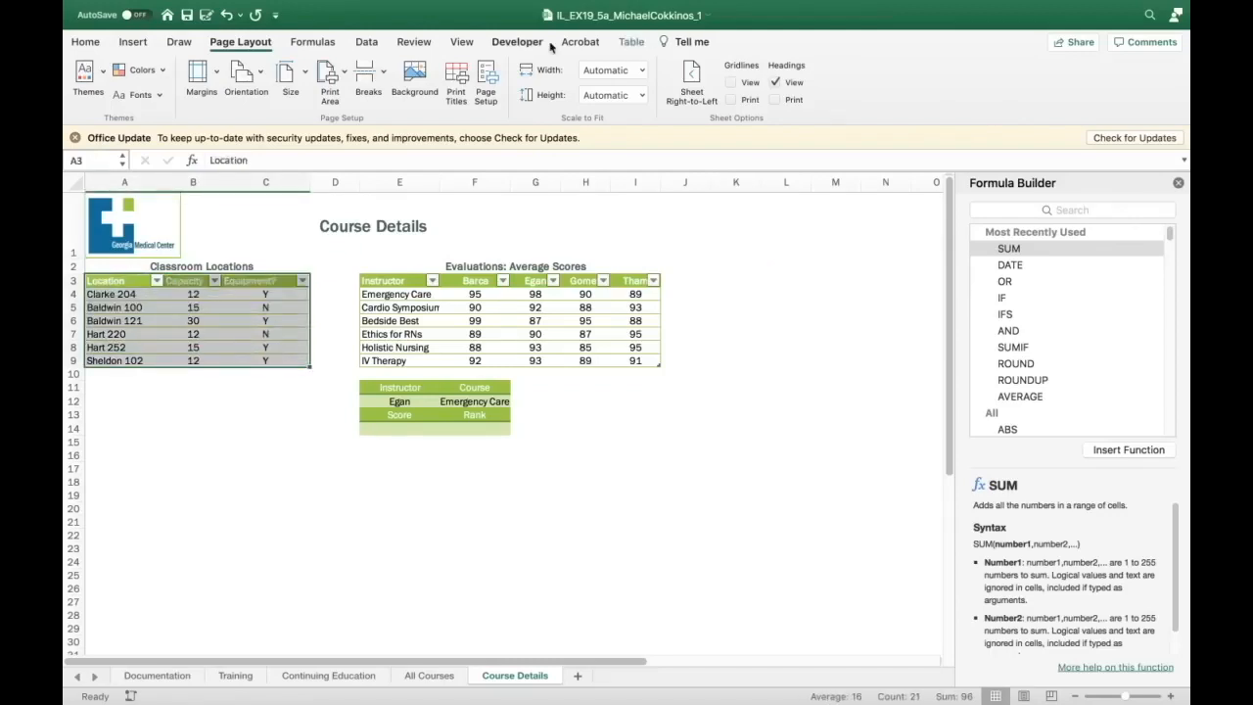
click(633, 42)
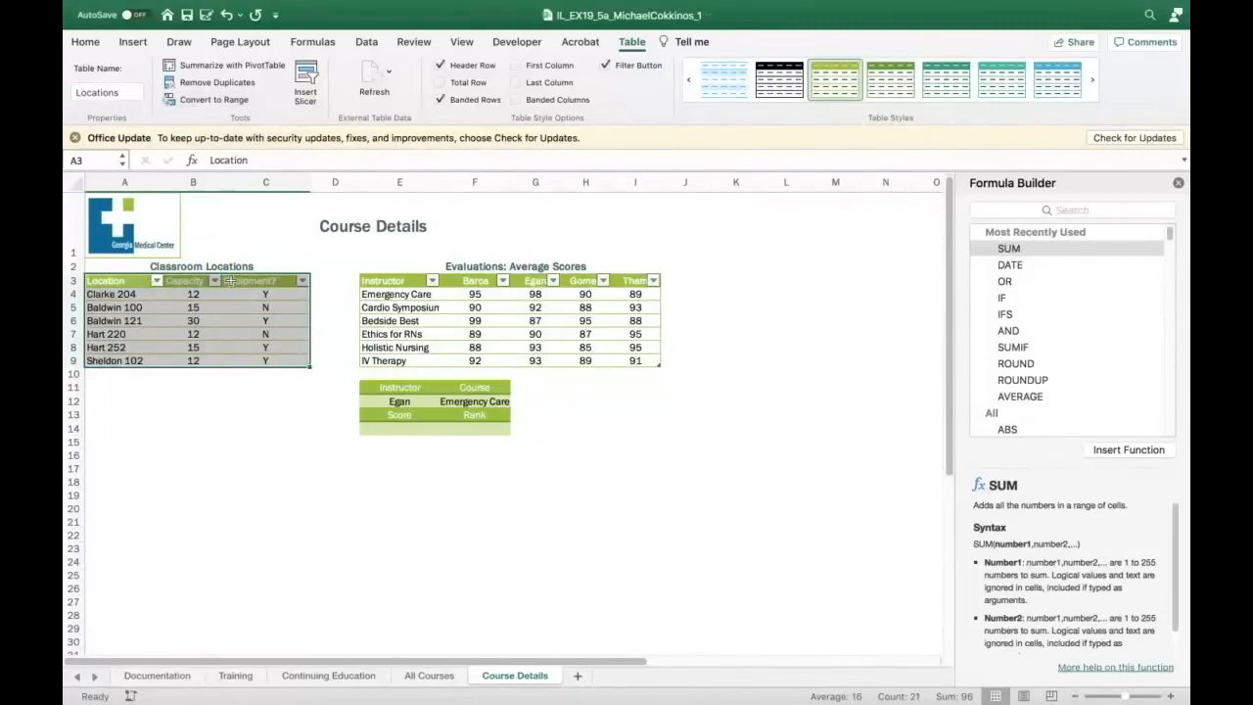
click(229, 102)
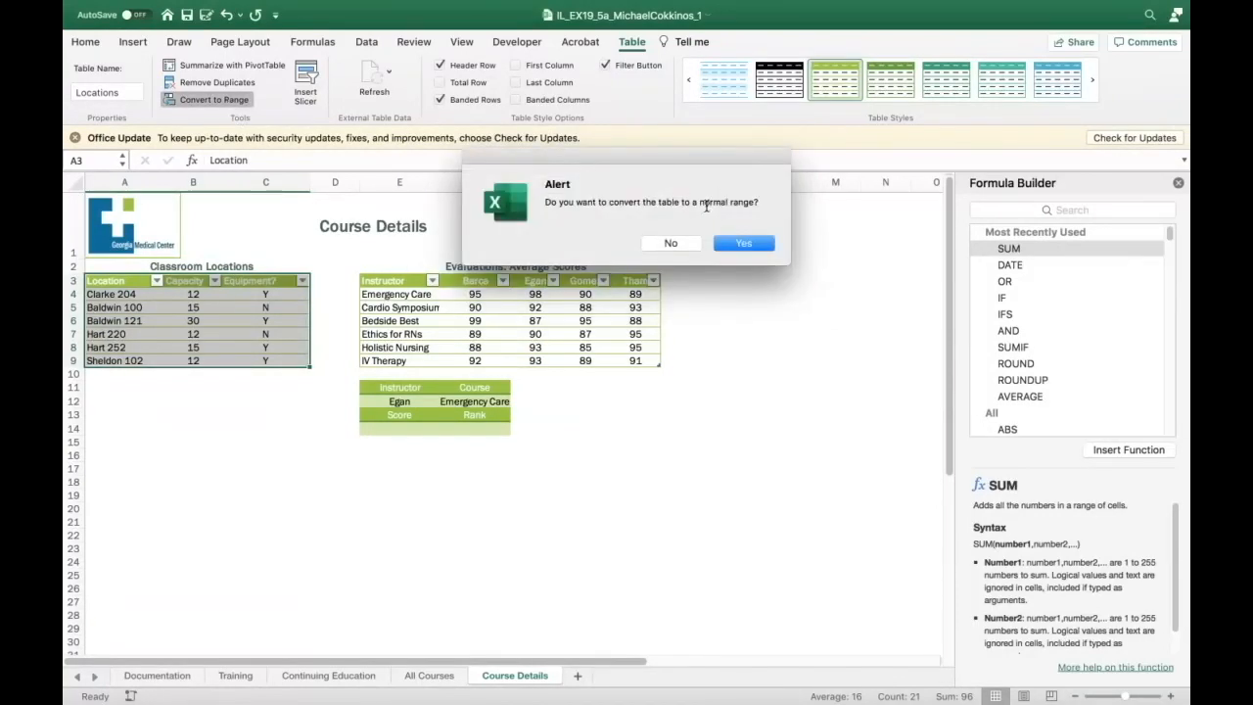
click(734, 243)
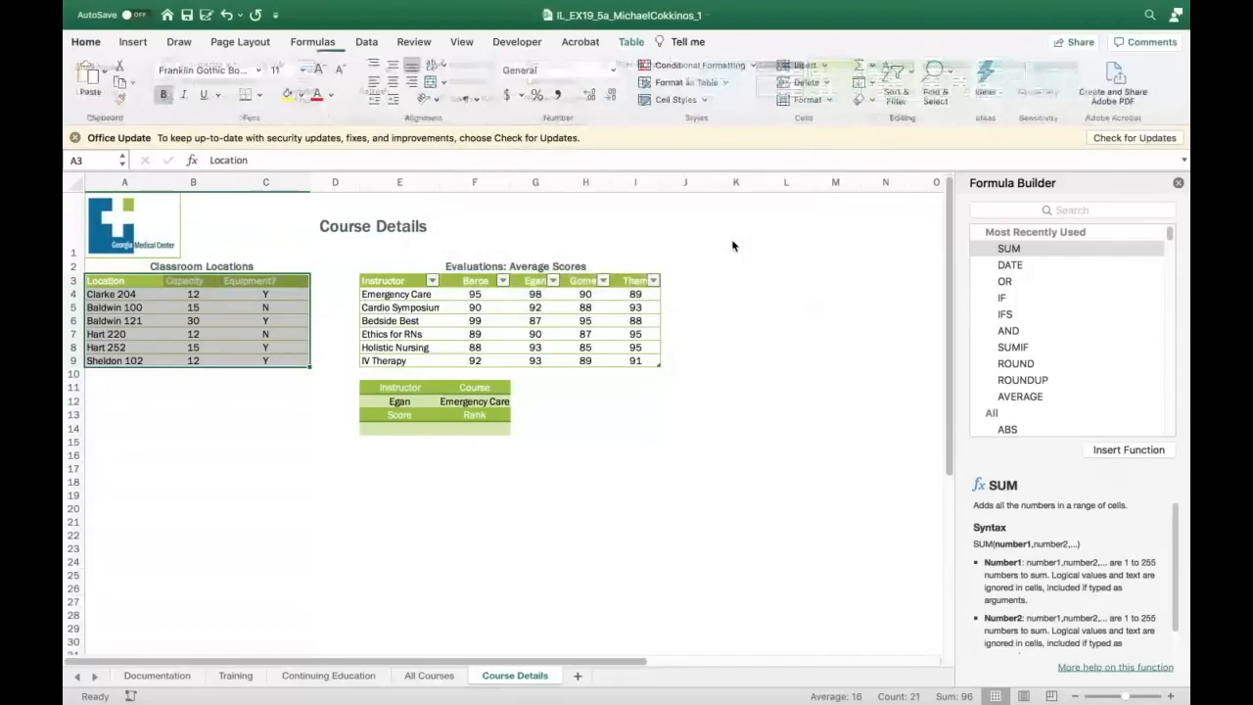
click(734, 507)
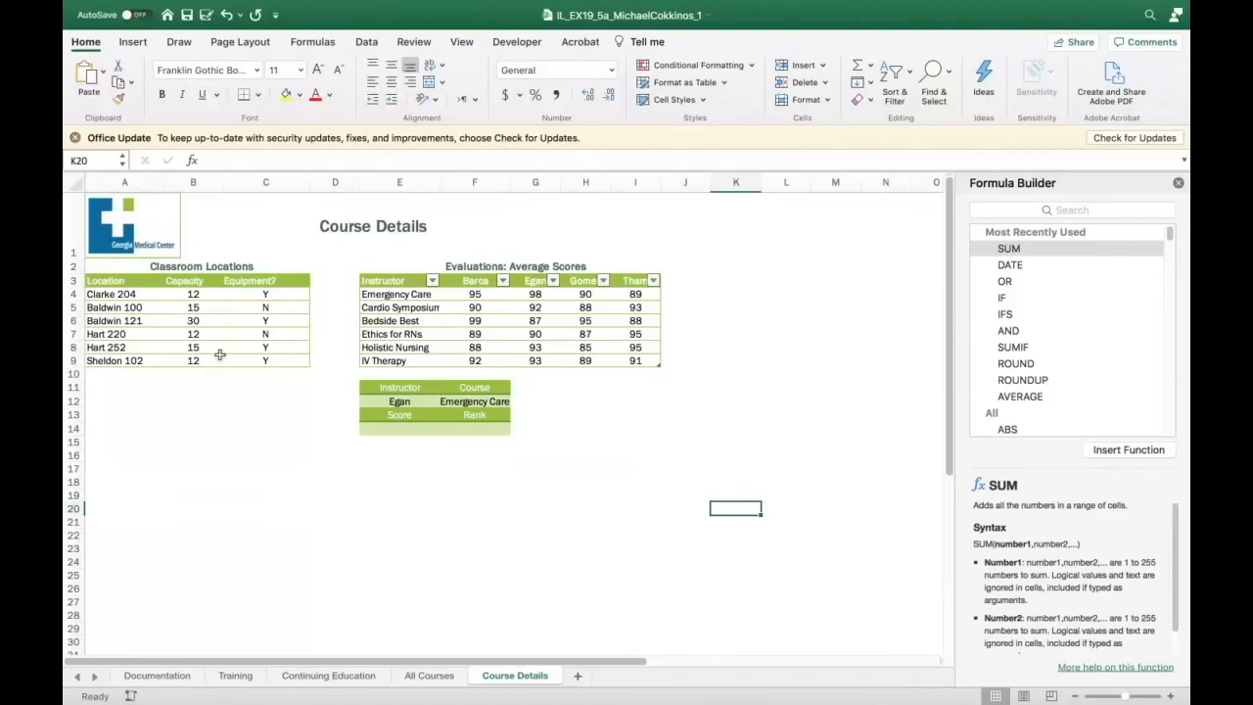
Compare whether table options are offered for a cell in the Classroom Locations range and one in the Evaluations table
click(193, 333)
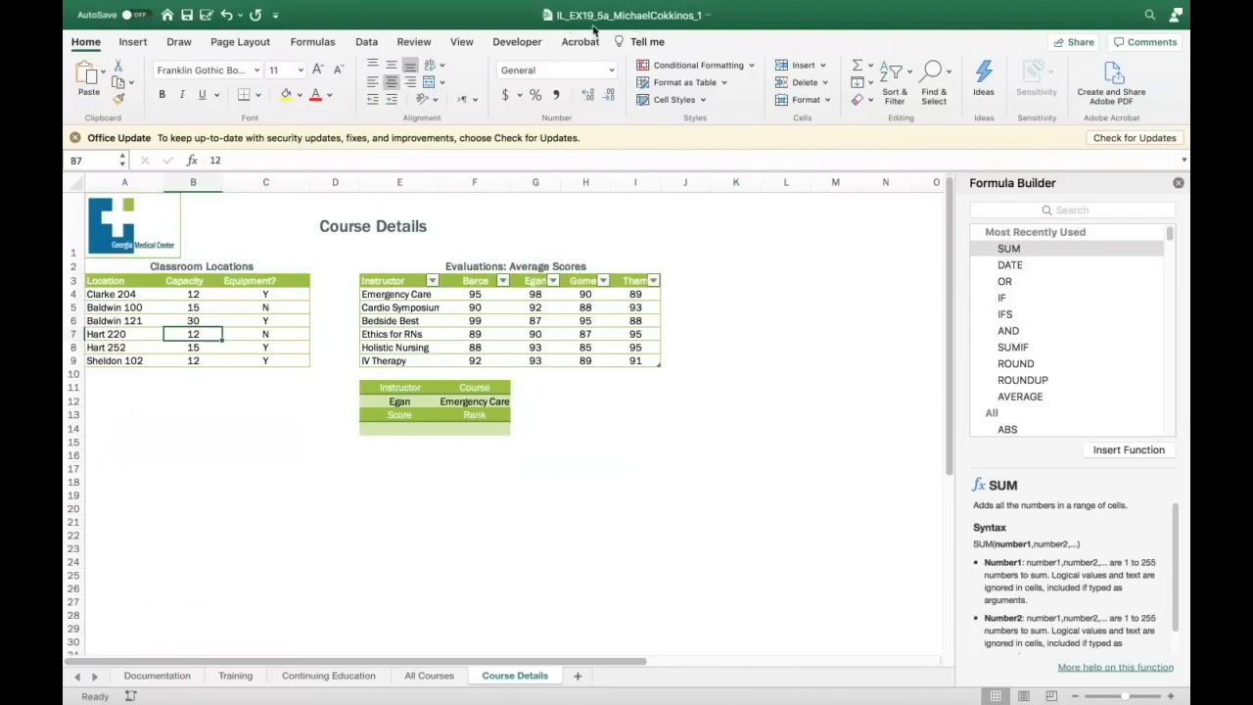
click(542, 321)
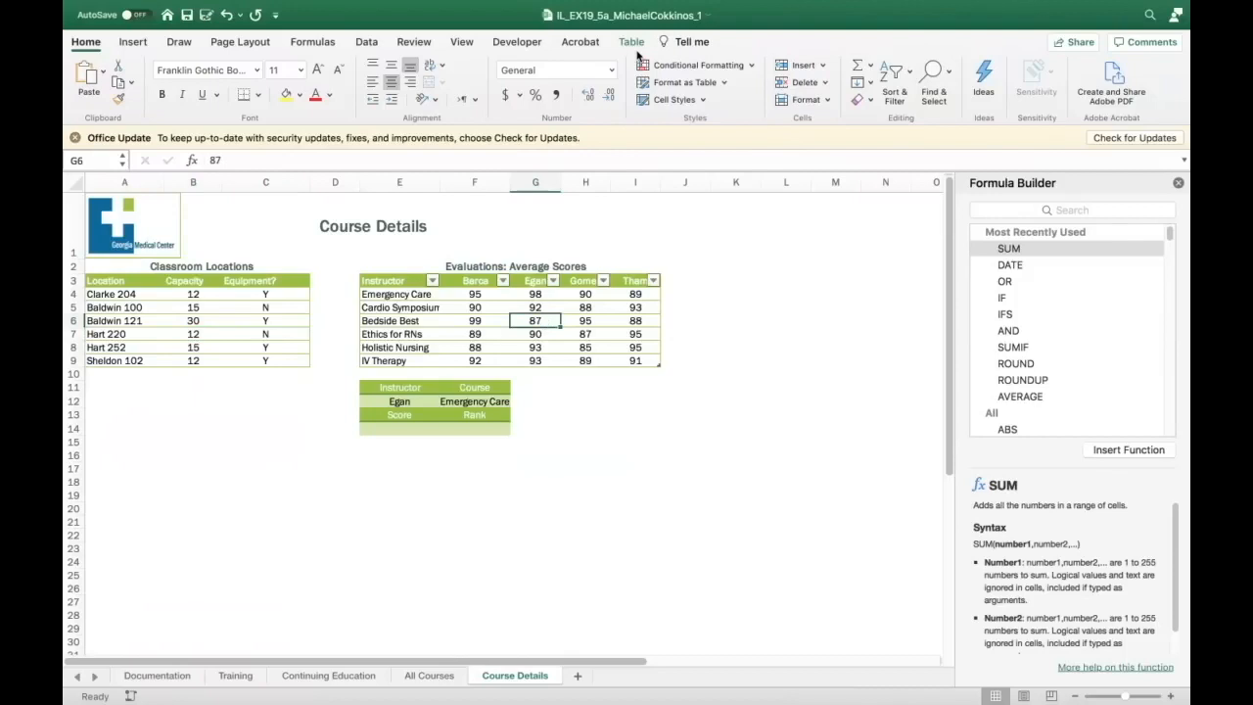
click(632, 42)
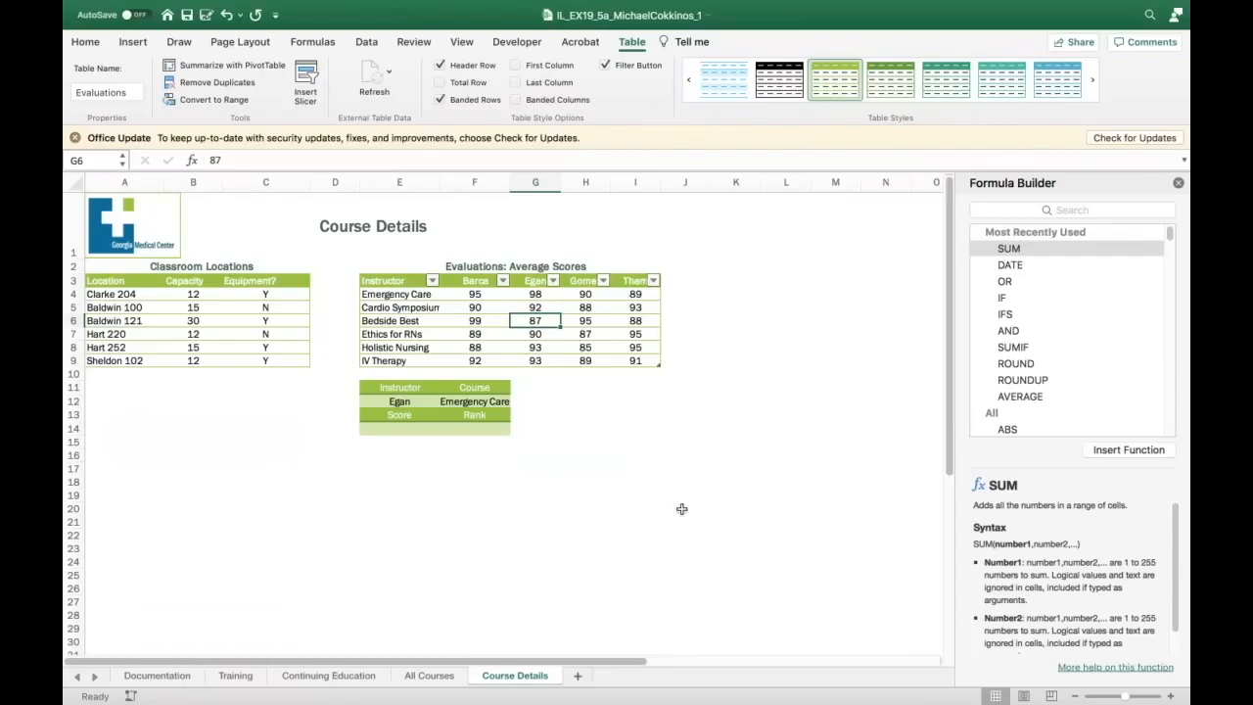
Undo the range conversion and the last filter change on the All Courses sheet, and return to the Course Details sheet
click(225, 14)
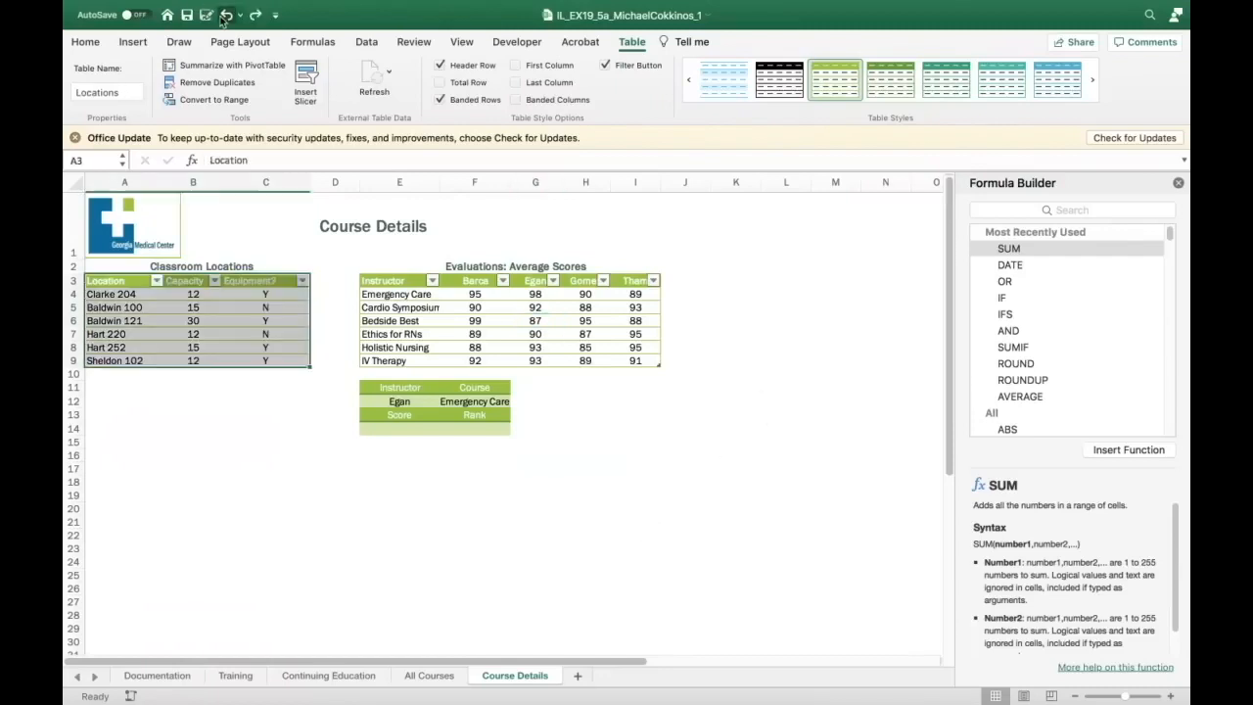
click(225, 15)
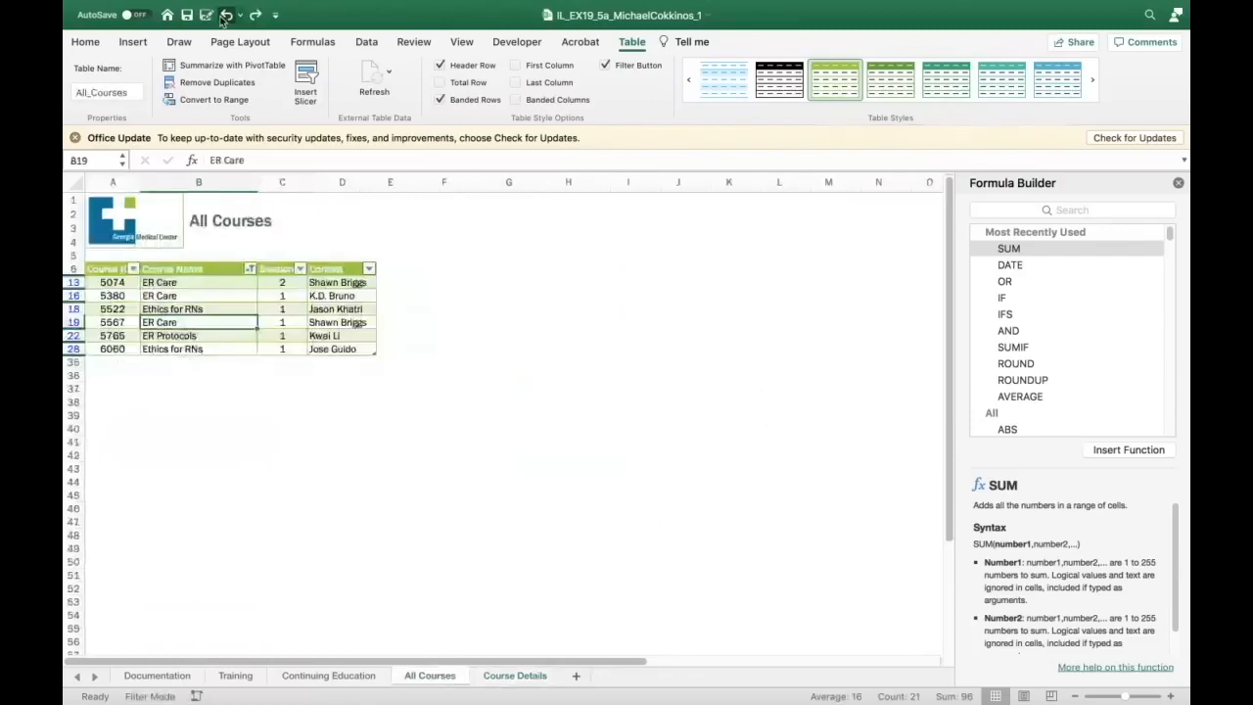
click(504, 674)
Convert the Classroom Locations table in A3:C9 to a normal range again
click(265, 428)
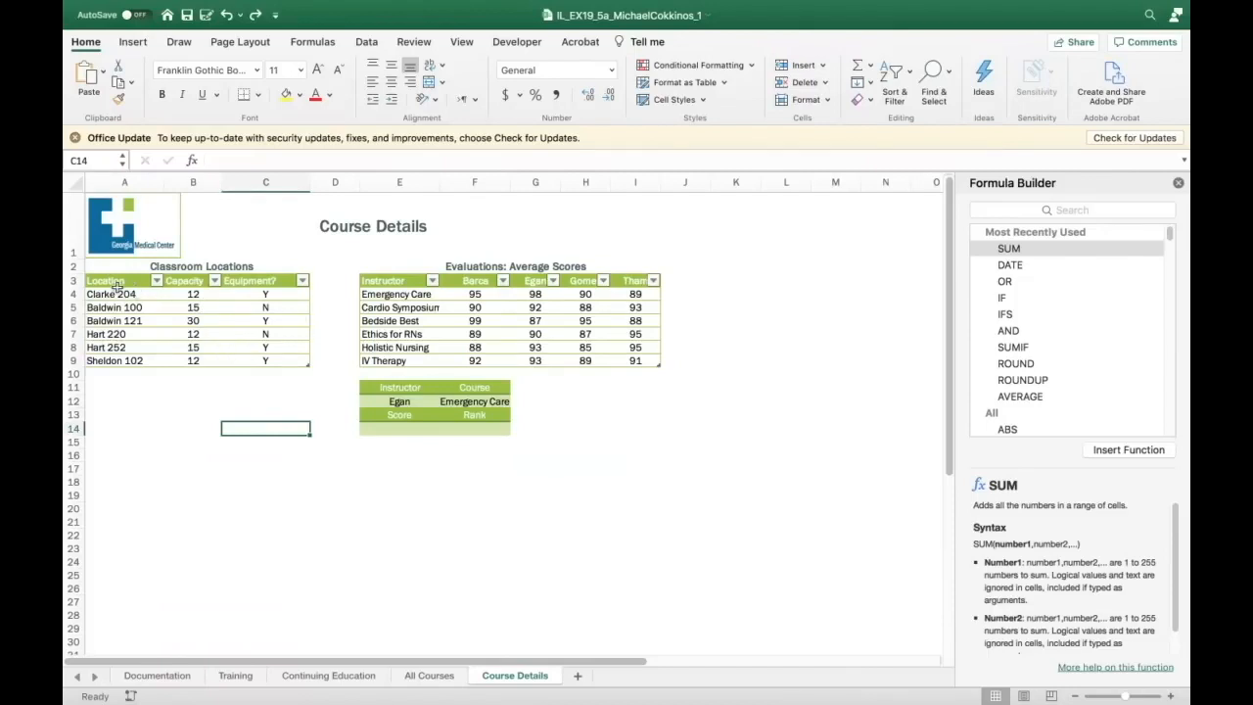
drag(116, 283, 250, 354)
click(631, 42)
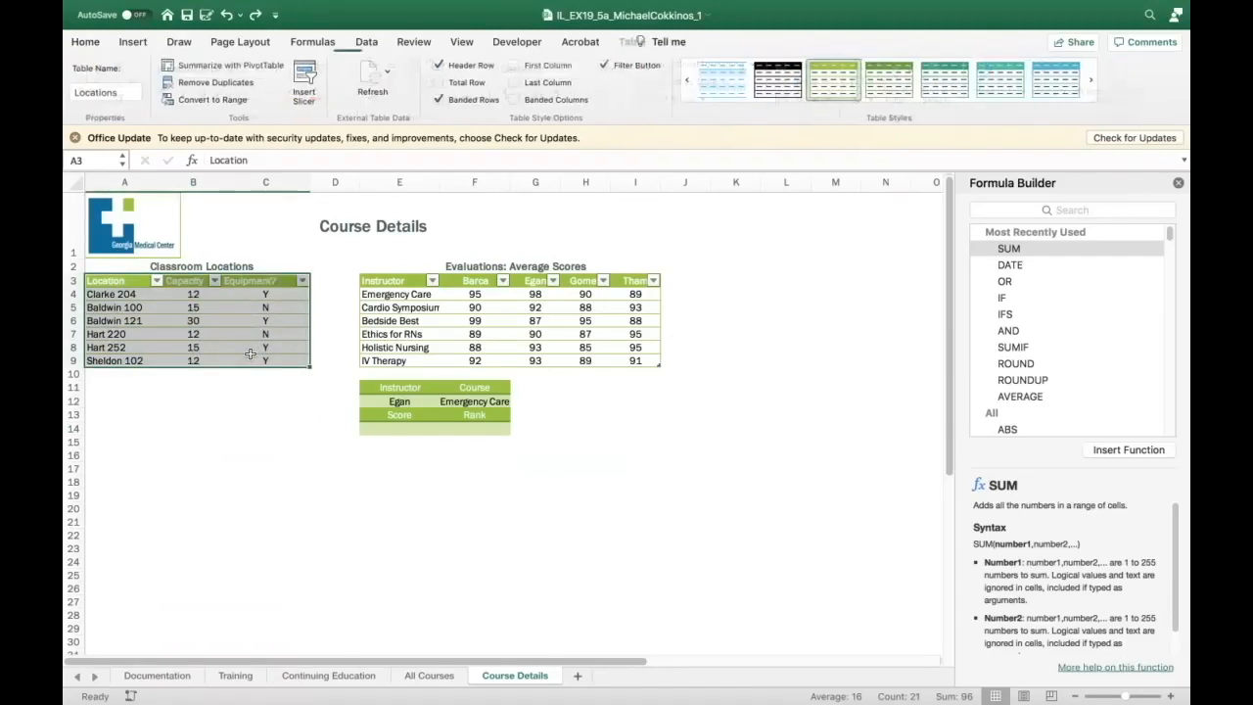
click(636, 43)
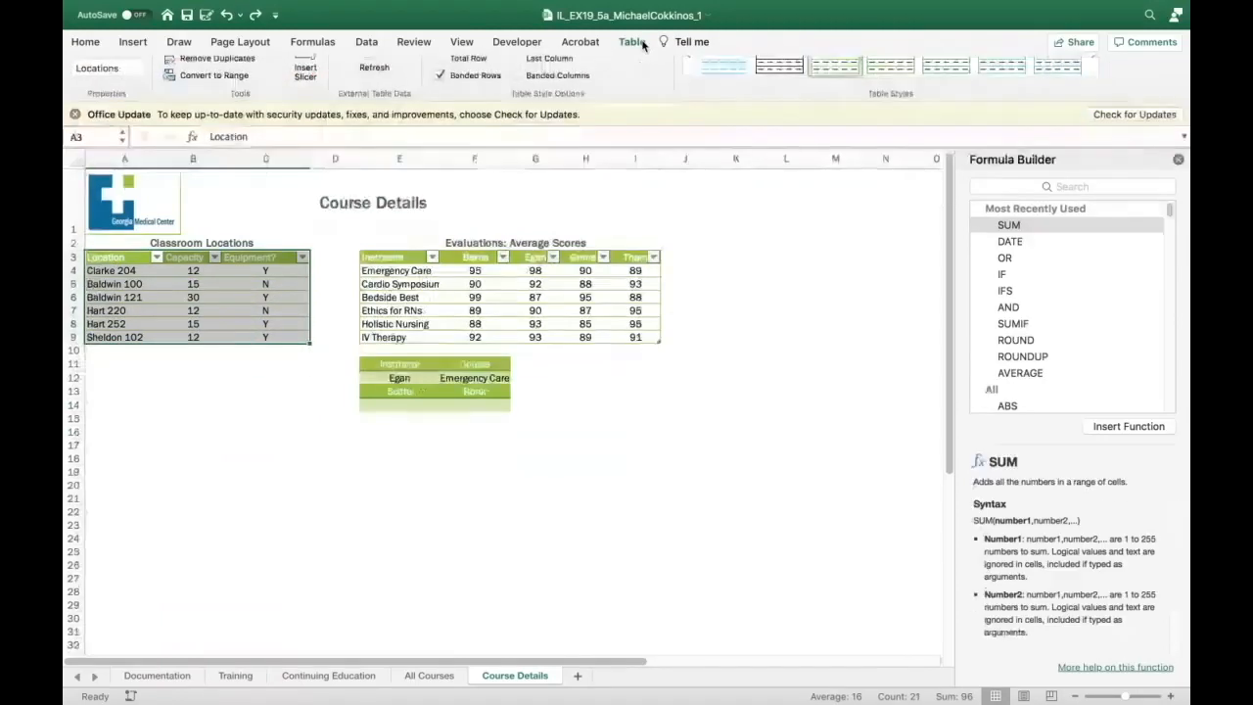
click(636, 44)
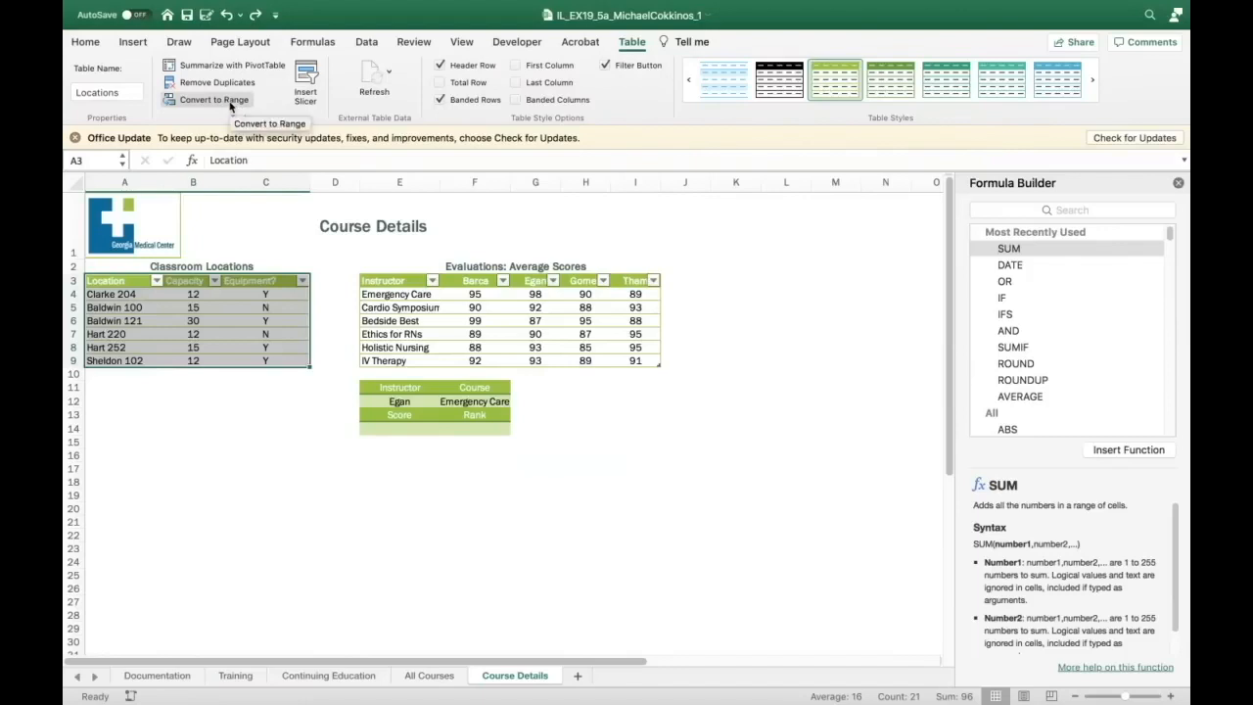
click(231, 104)
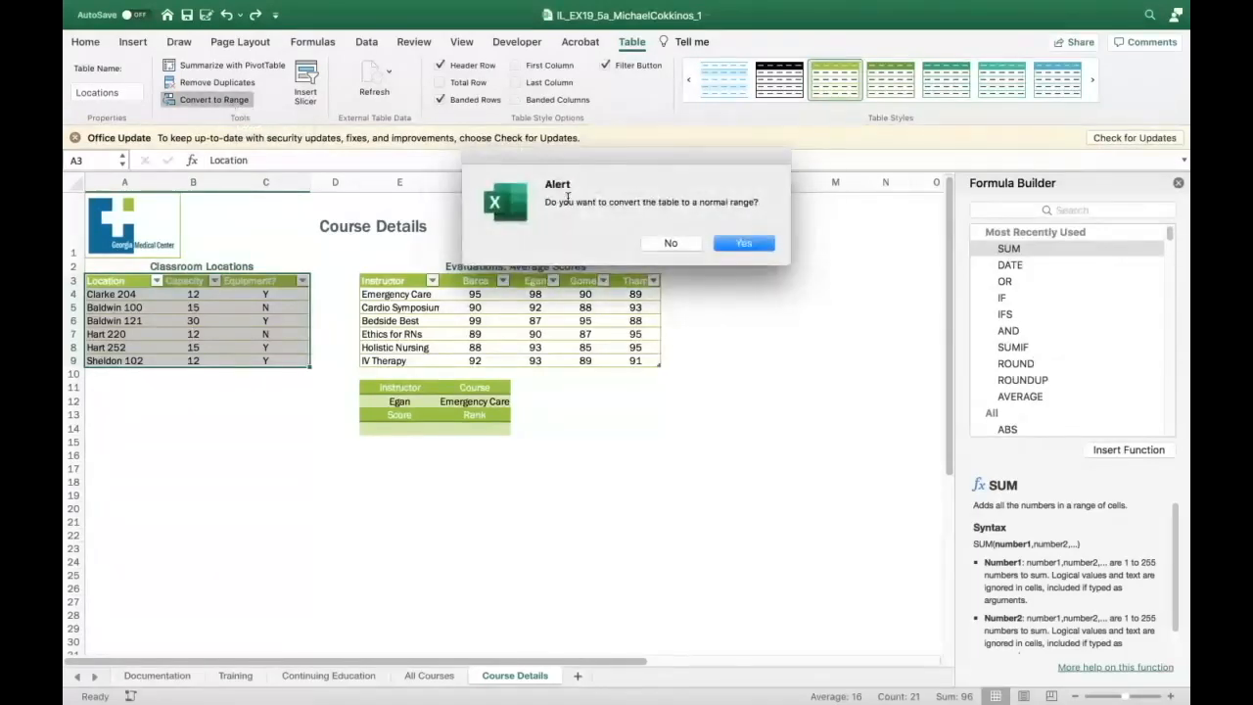
click(742, 243)
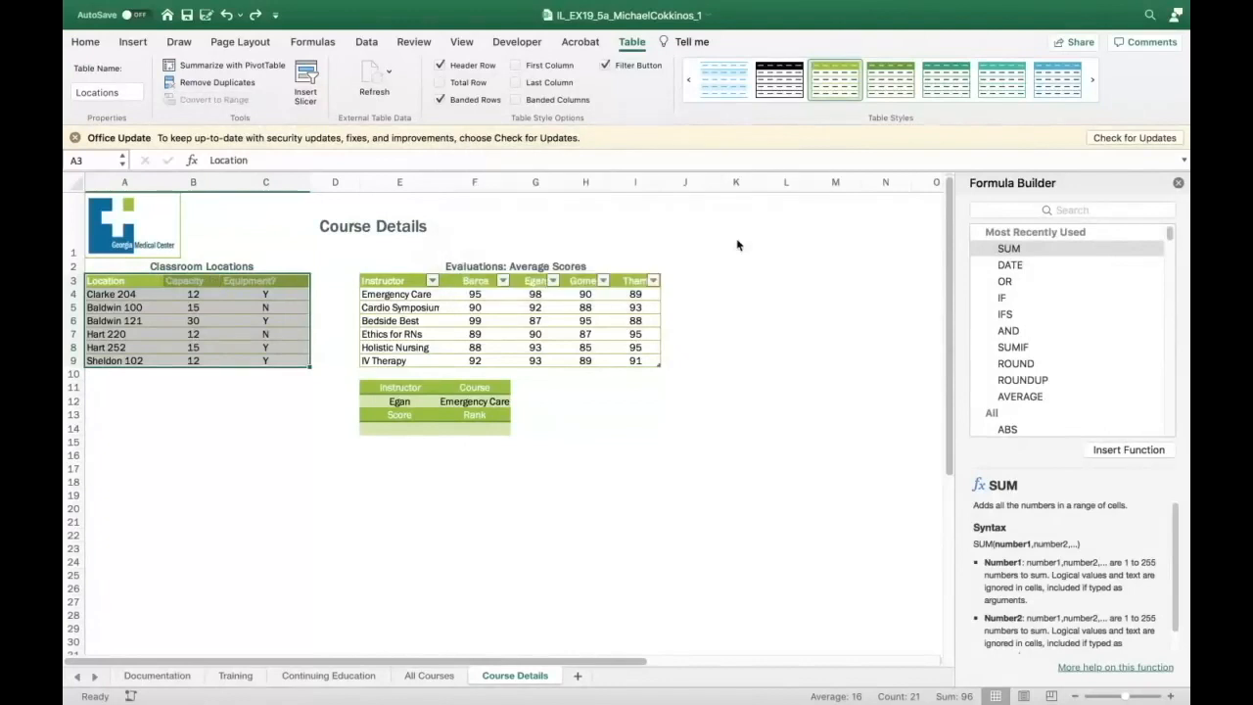
click(839, 441)
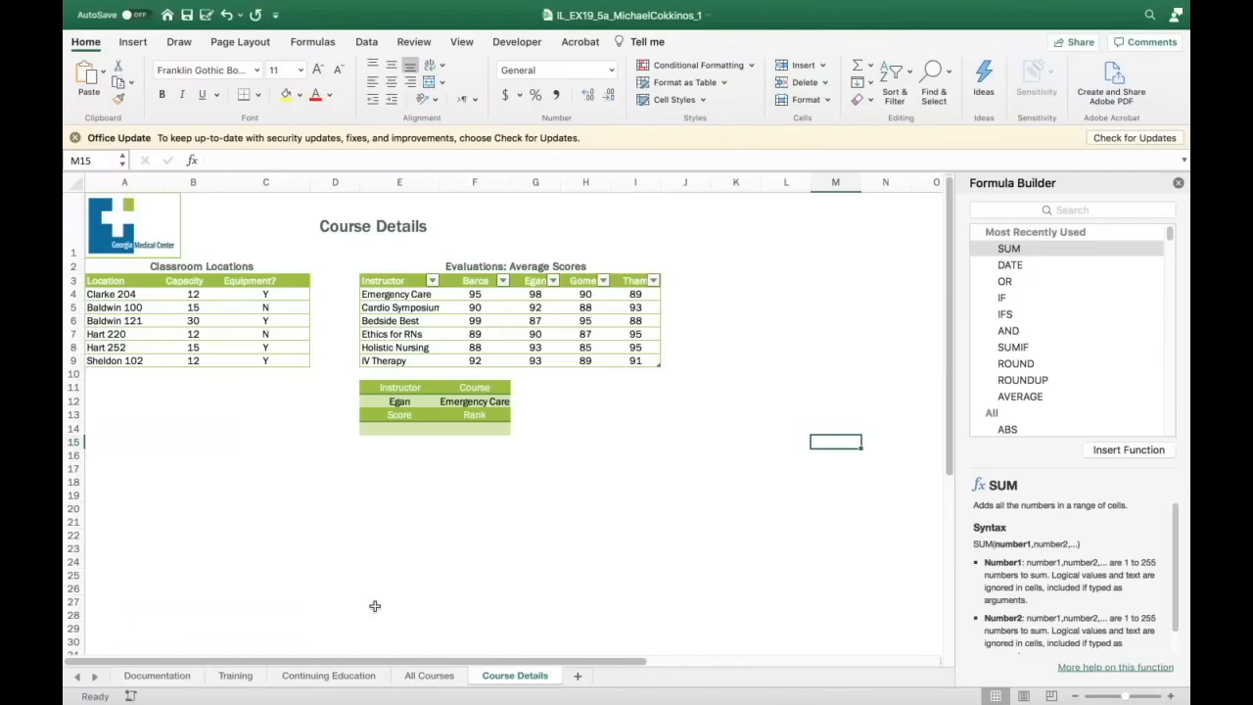
Enter the headings Online Courses, Credits and Certification? in cells A11:C11 of the Course Details sheet
click(97, 390)
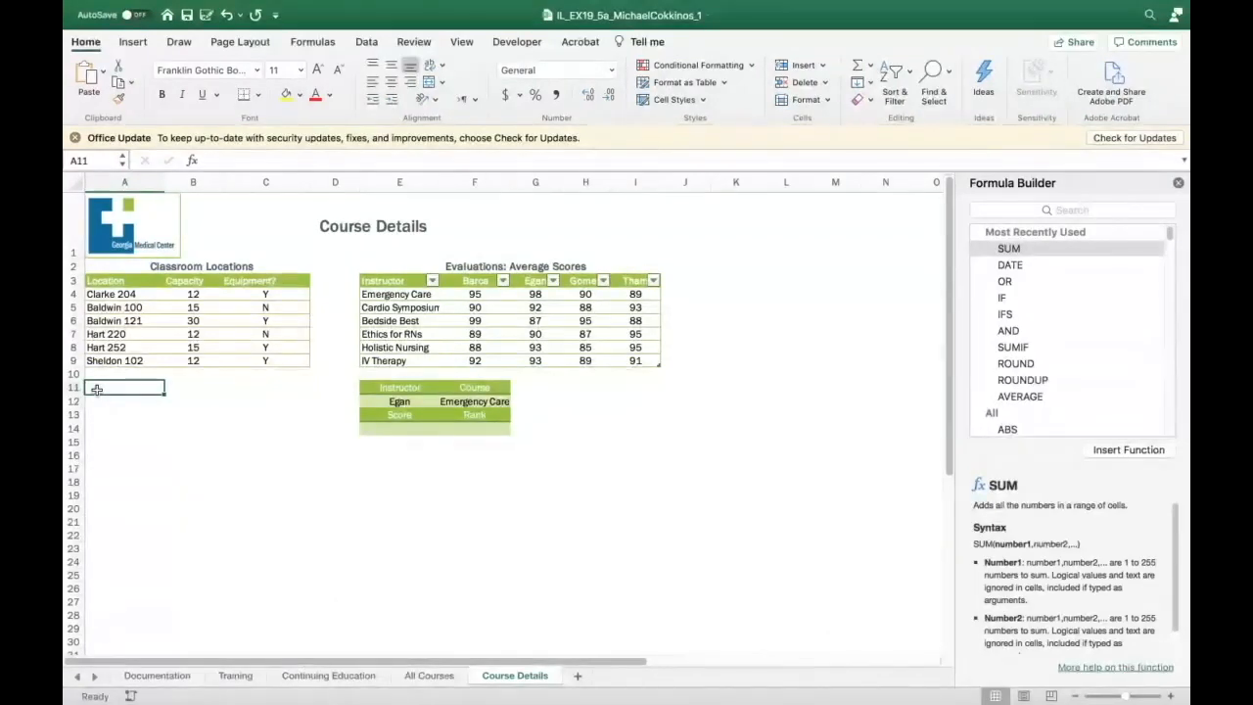
text(On)
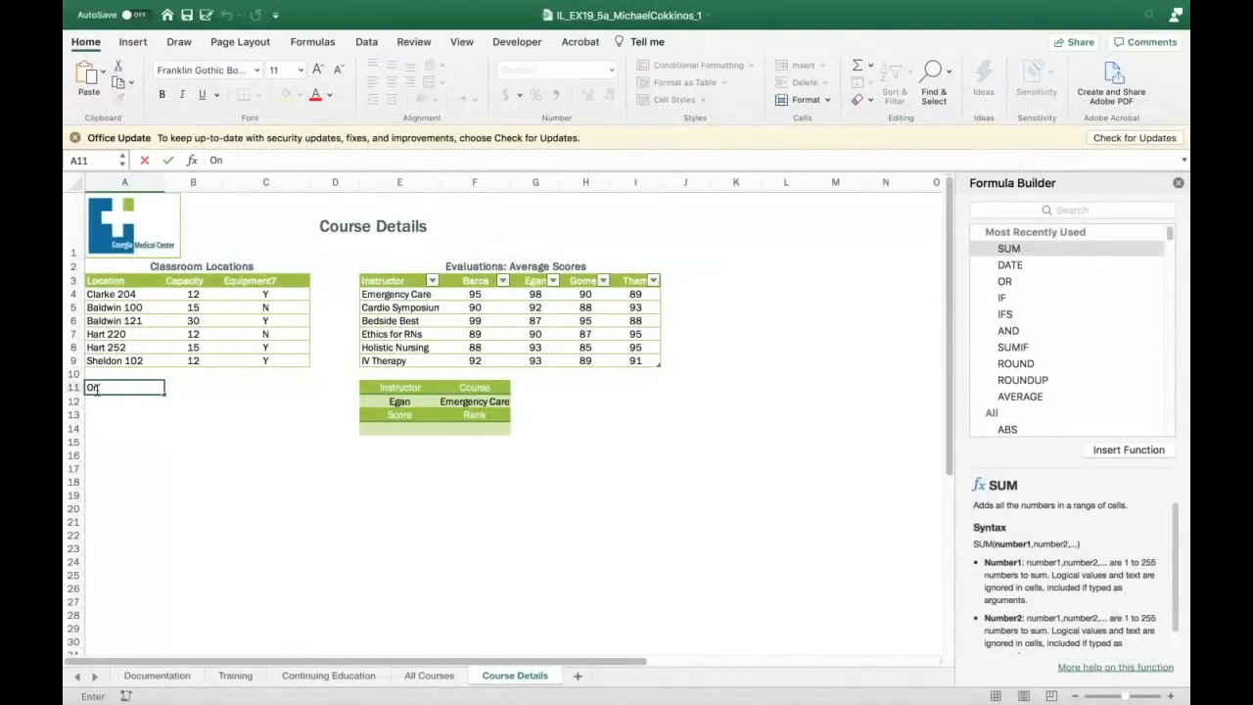
text(line Courses)
key(Tab)
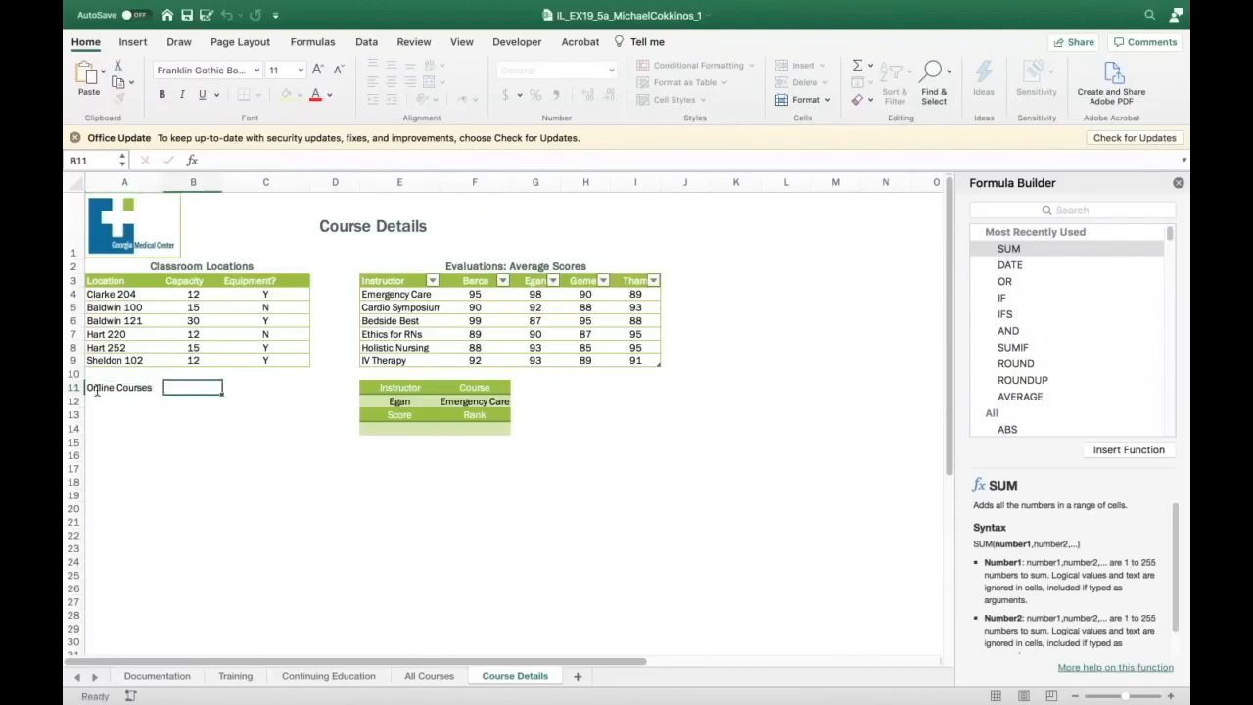
text(Credits)
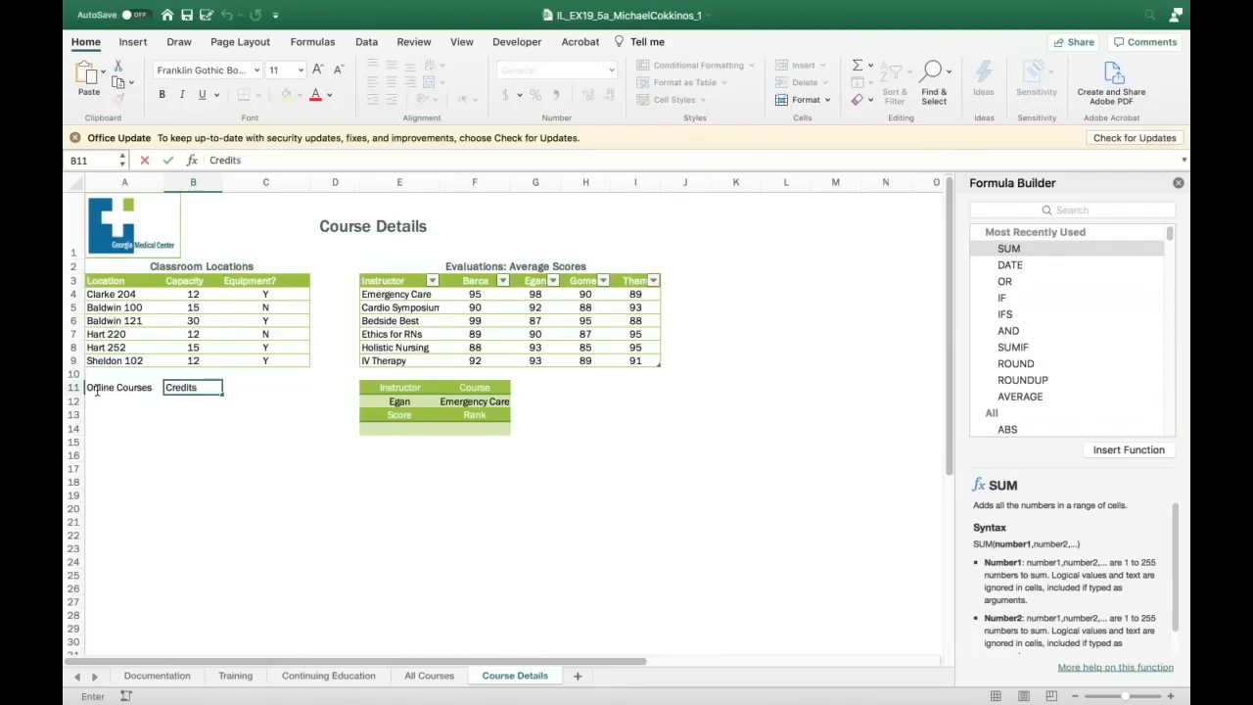
key(Tab)
text(Certification)
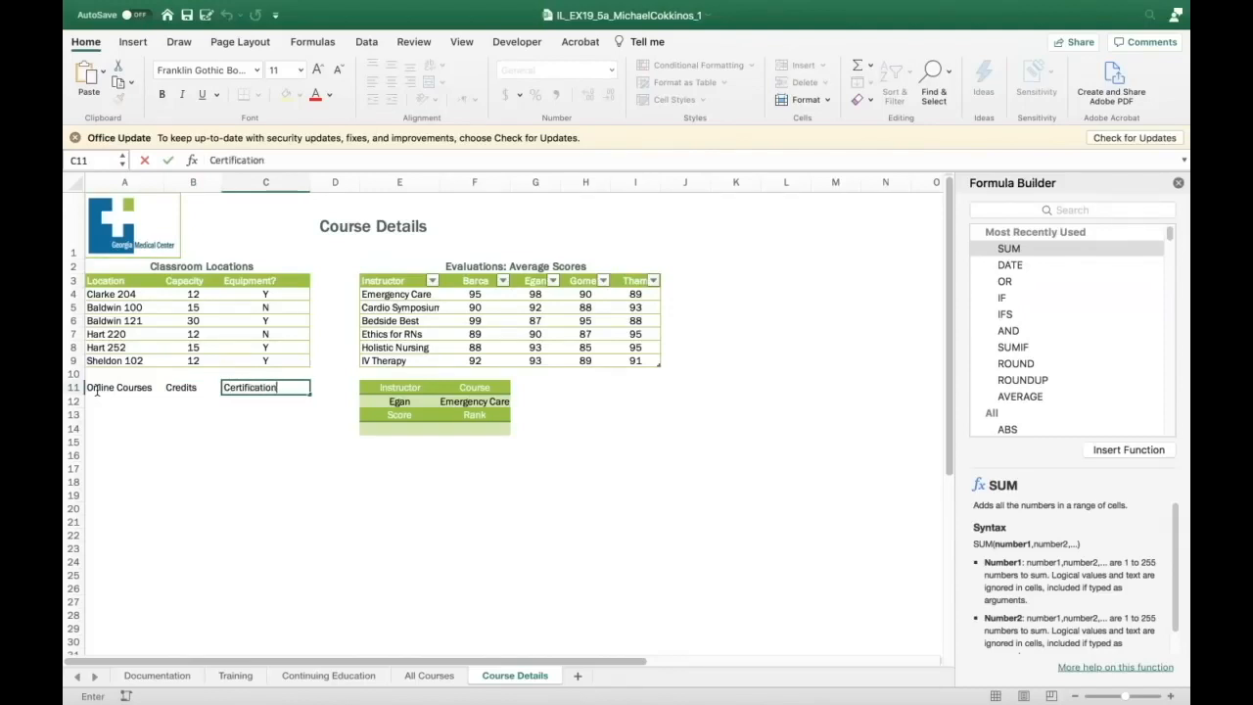
text(?)
key(Left)
Fill row 12 under the new headings with the course Preventing Falls, 1 credit and certification N
key(Left)
key(Down)
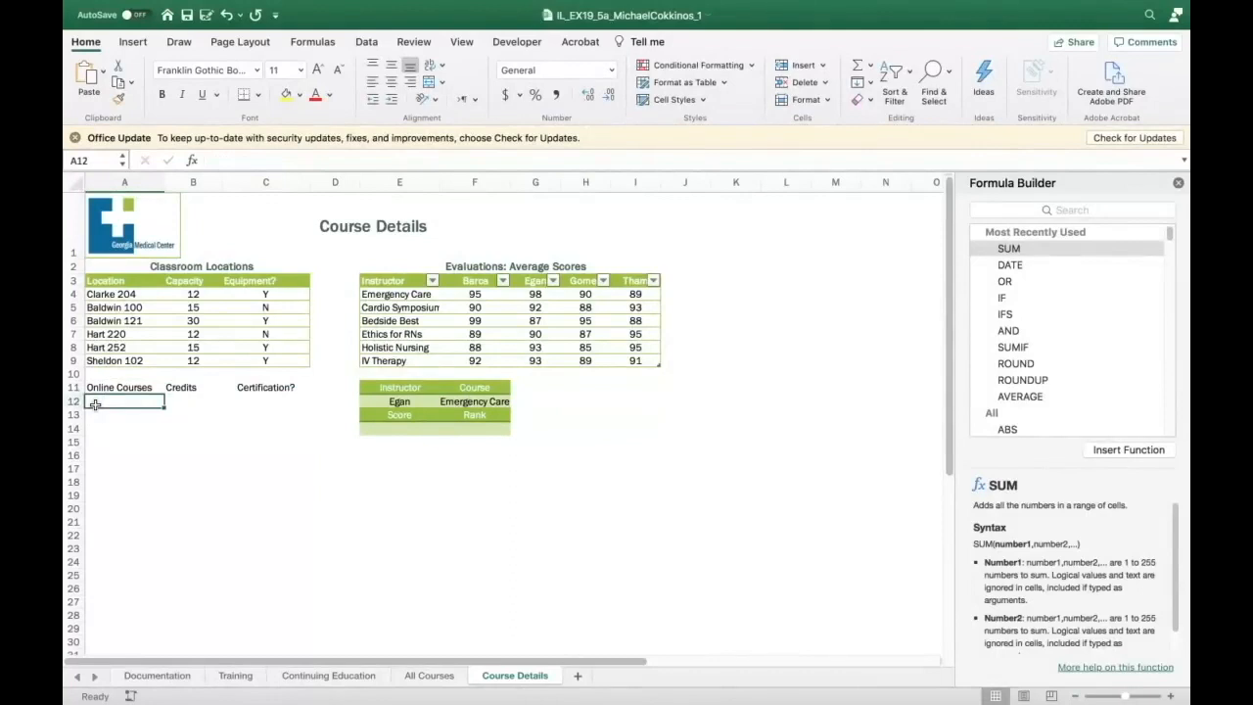
text(Preventing Falls)
key(Tab)
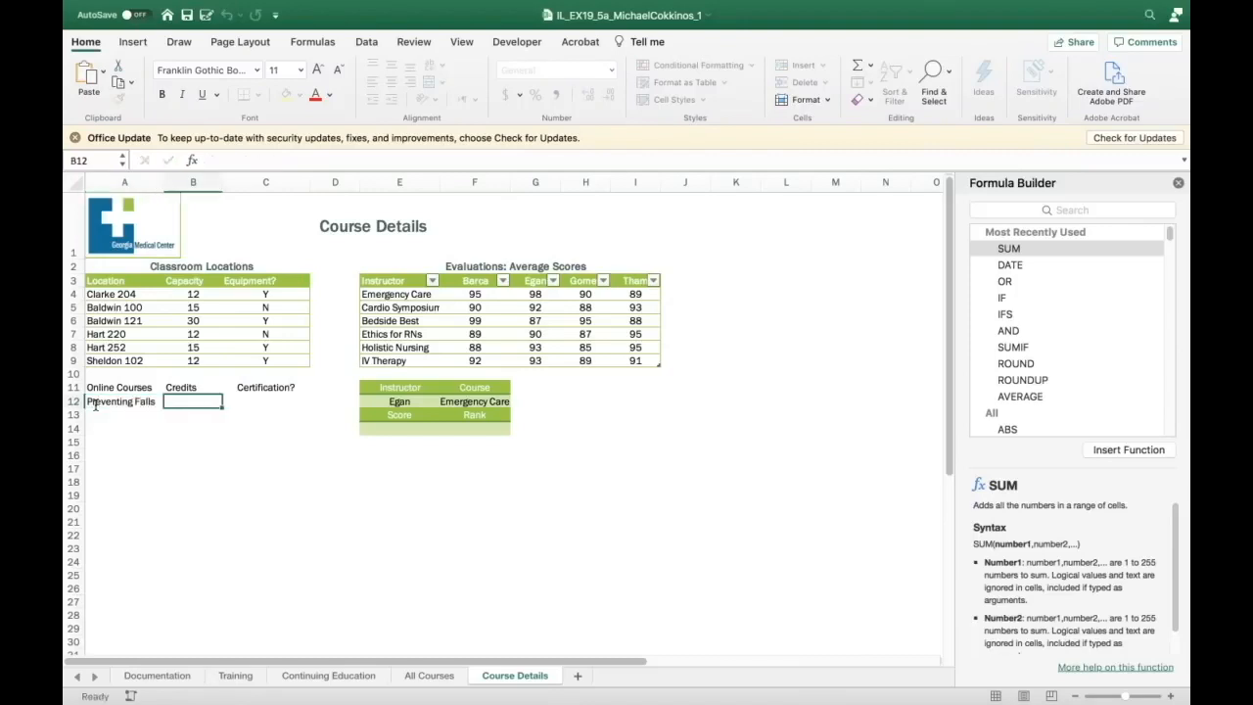
text(1)
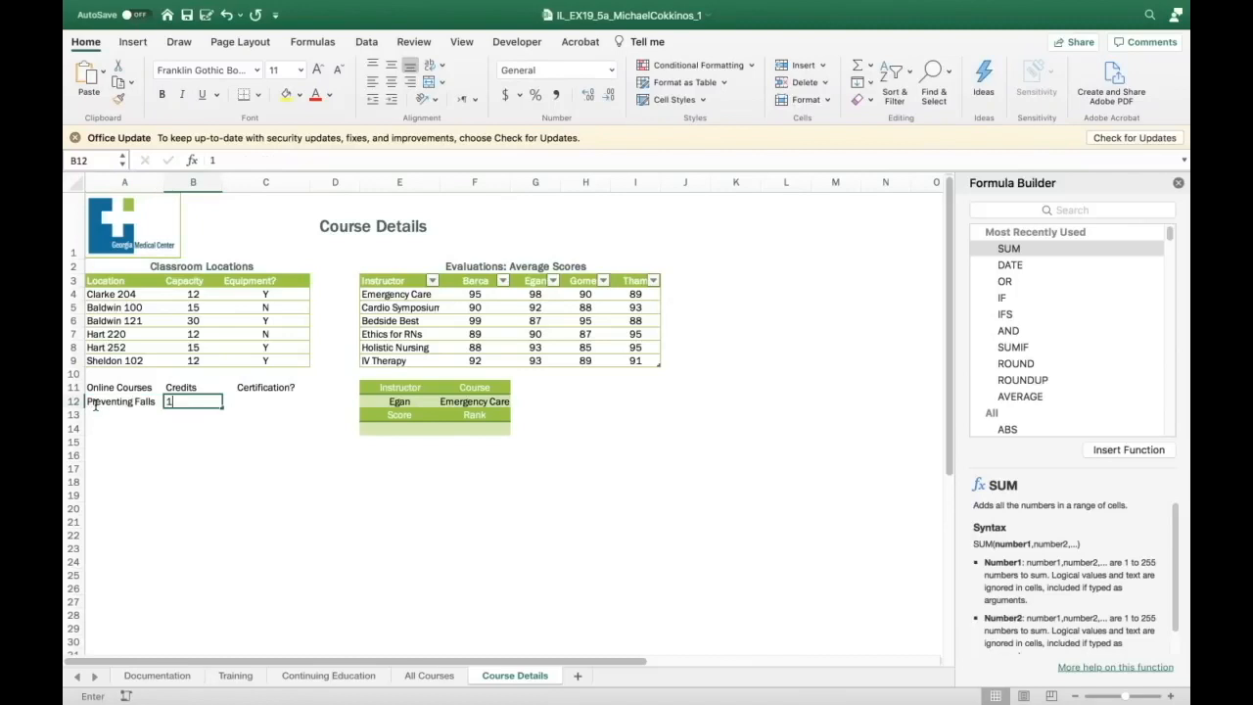
key(Tab)
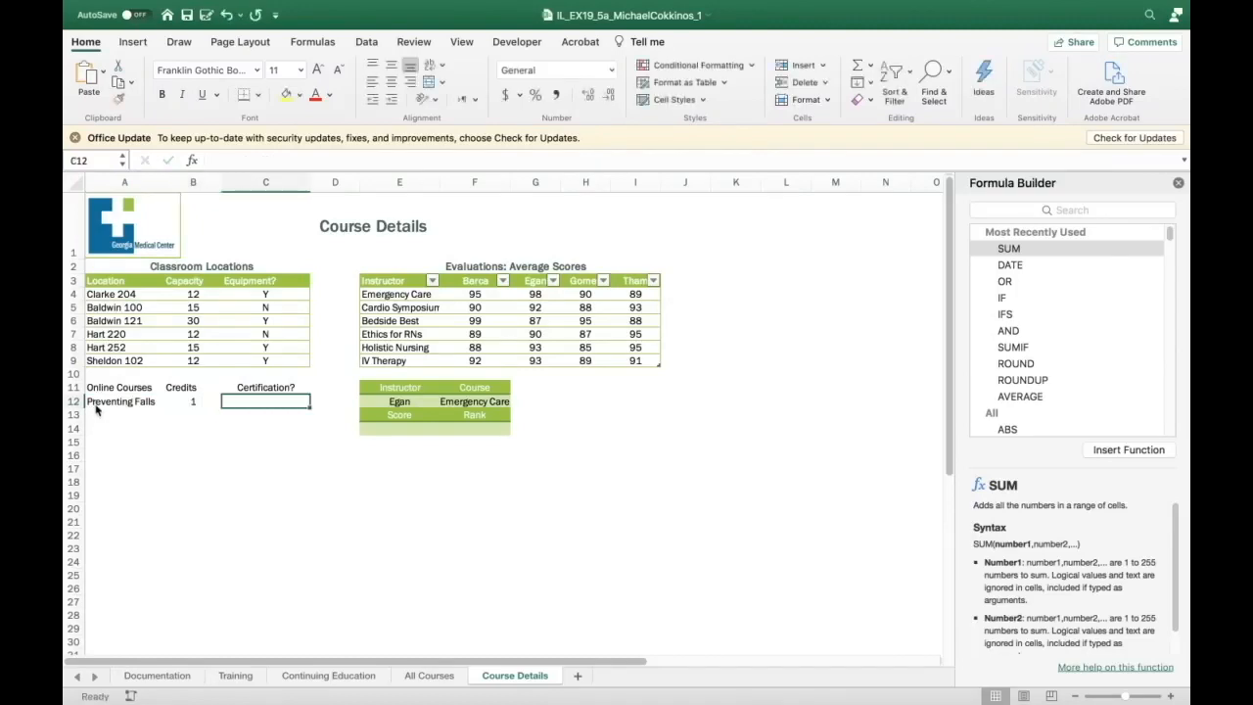
text(N)
key(shift+Tab)
key(shift+Tab)
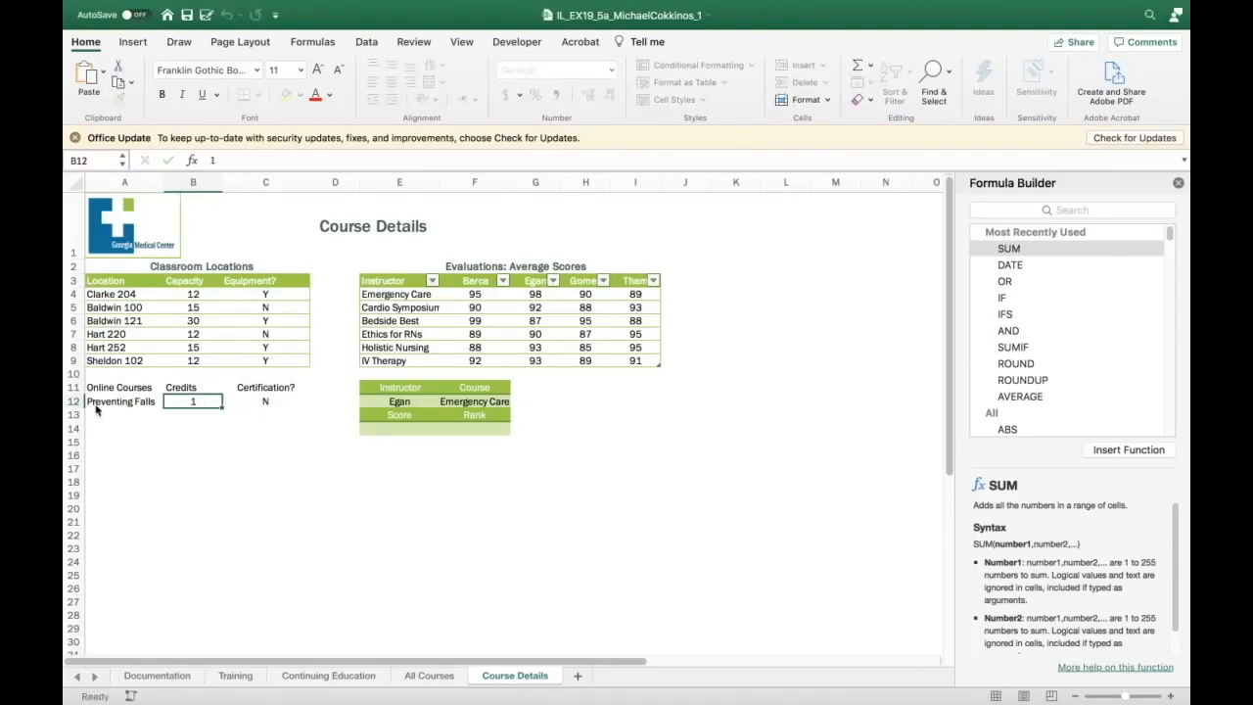
Fill row 13 of the online courses list with the course Diavetes Care, 1 credit and certification Y
key(Return)
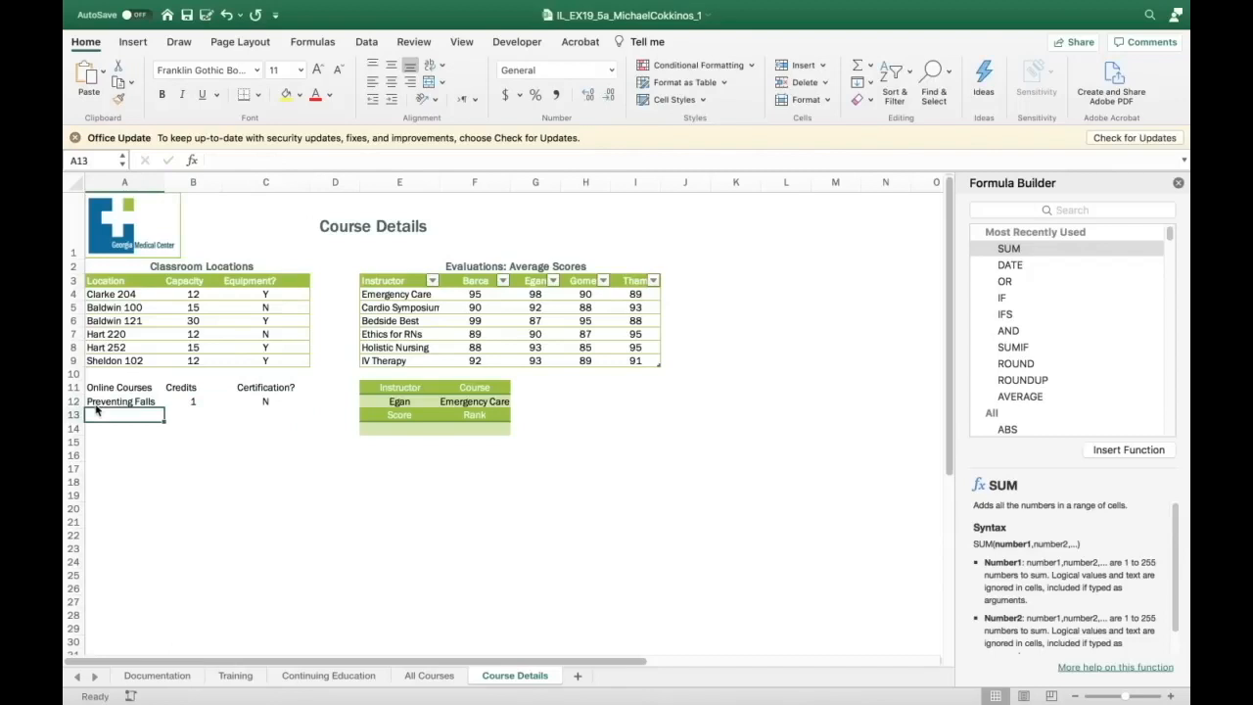
text(Diabetes Care)
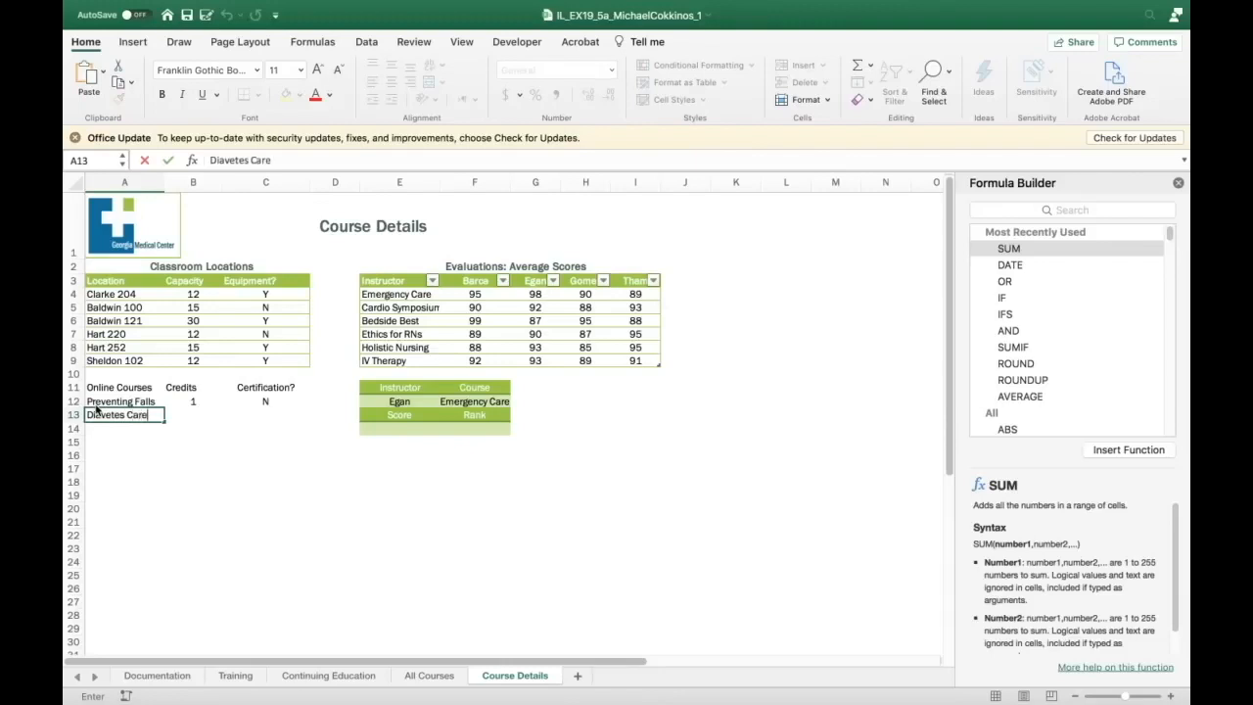
key(Tab)
text(1)
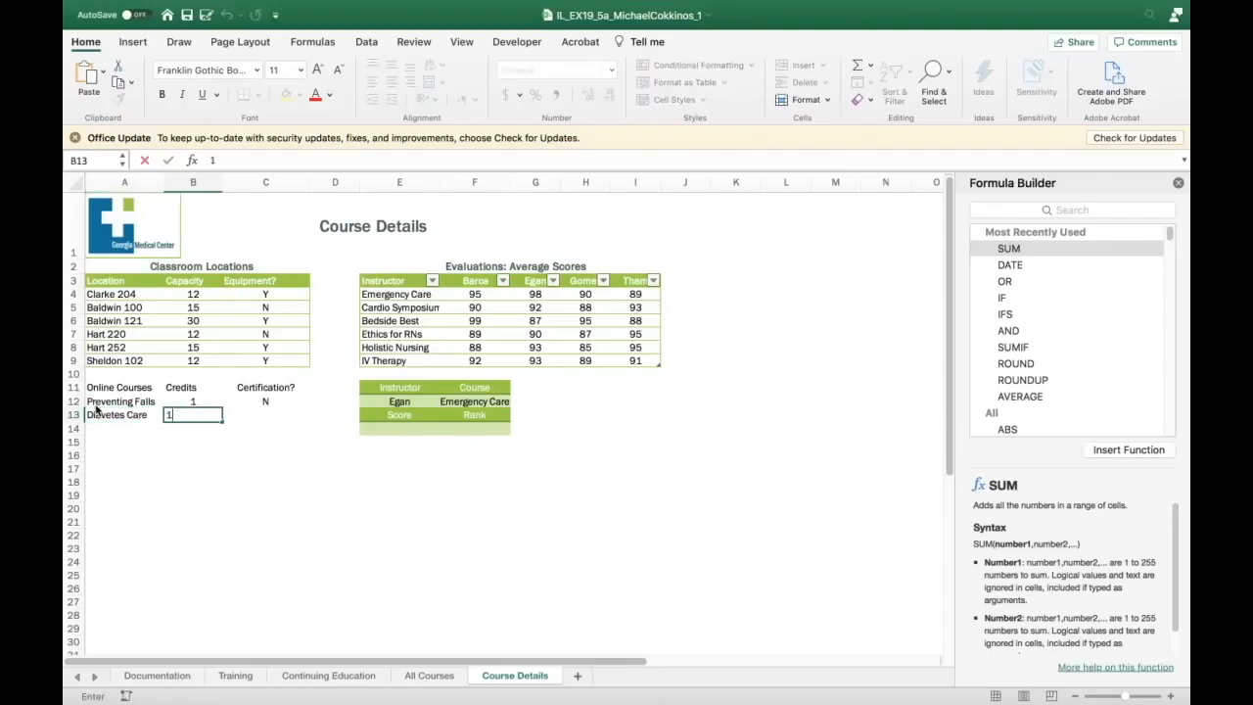
key(Tab)
text(Y)
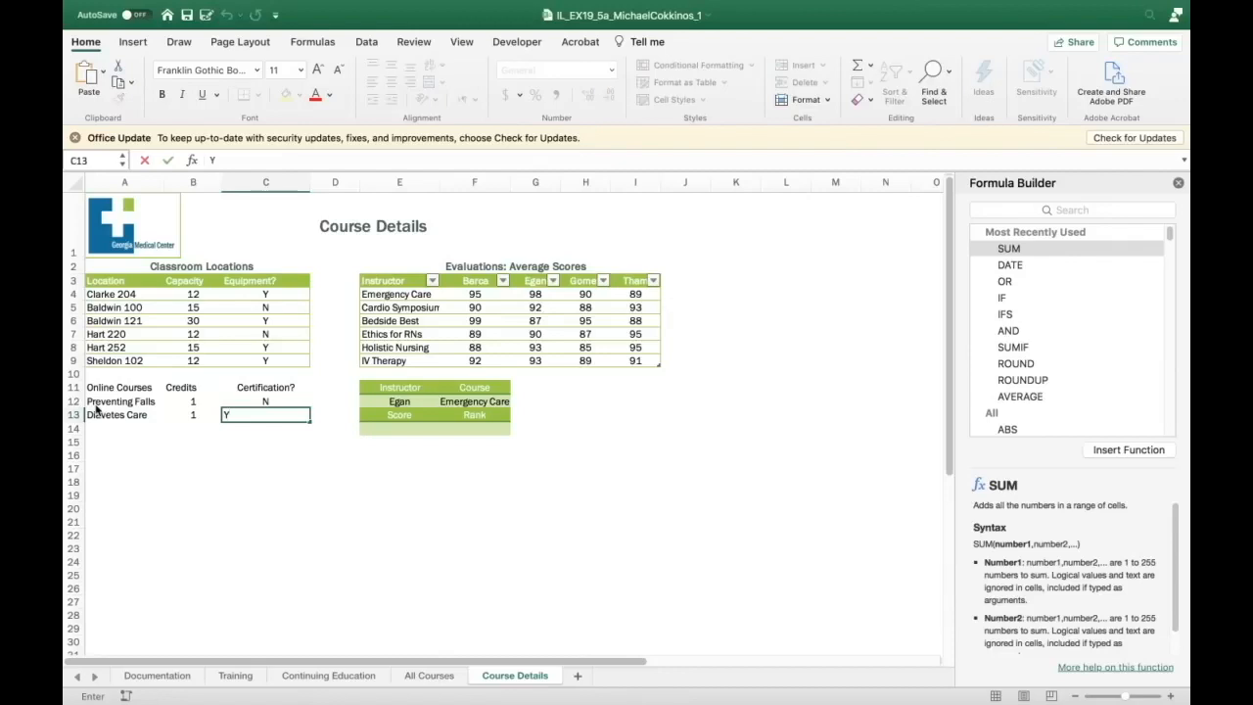
key(Return)
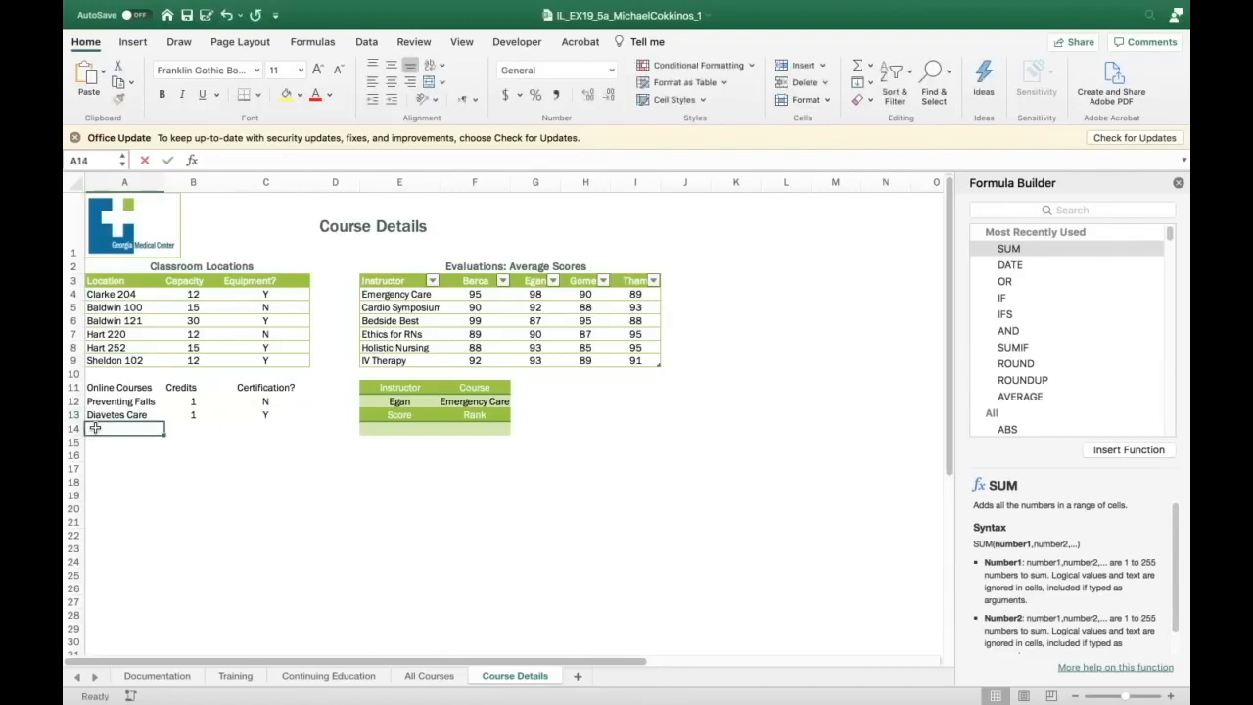
Add the course Allergies with 1 credit and certification Y in row 14
text(Allergies)
key(Tab)
text(1)
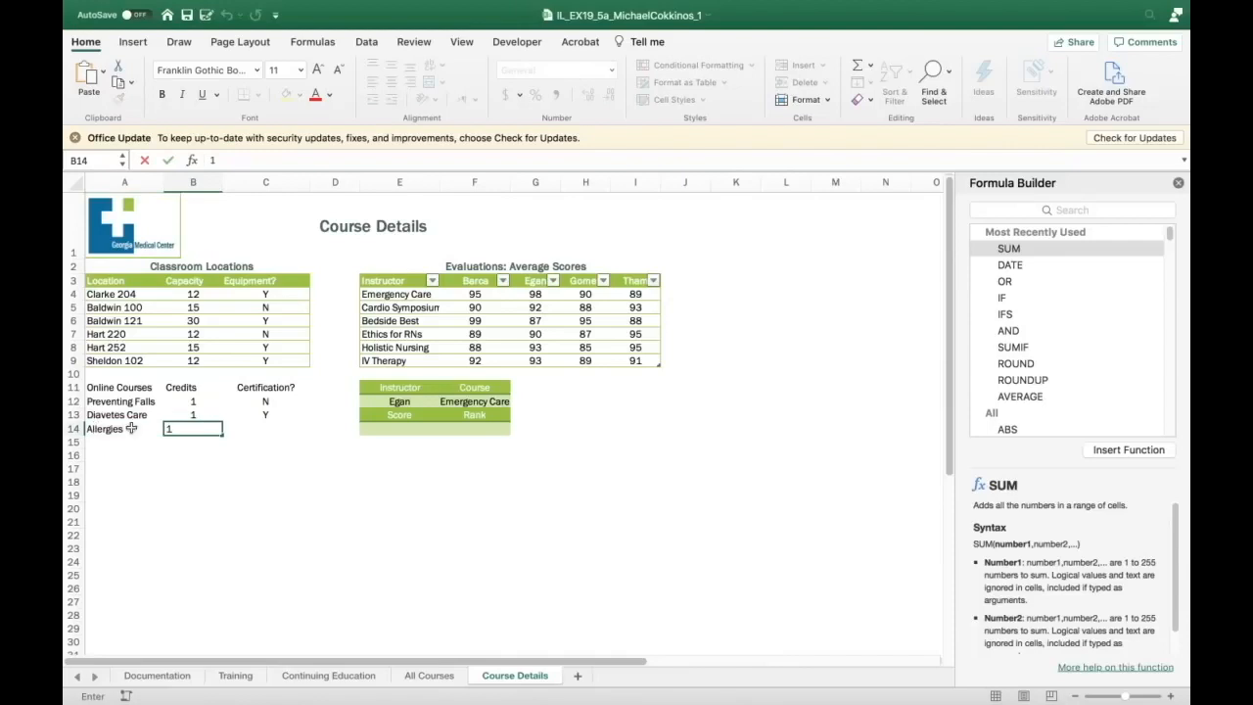
click(252, 422)
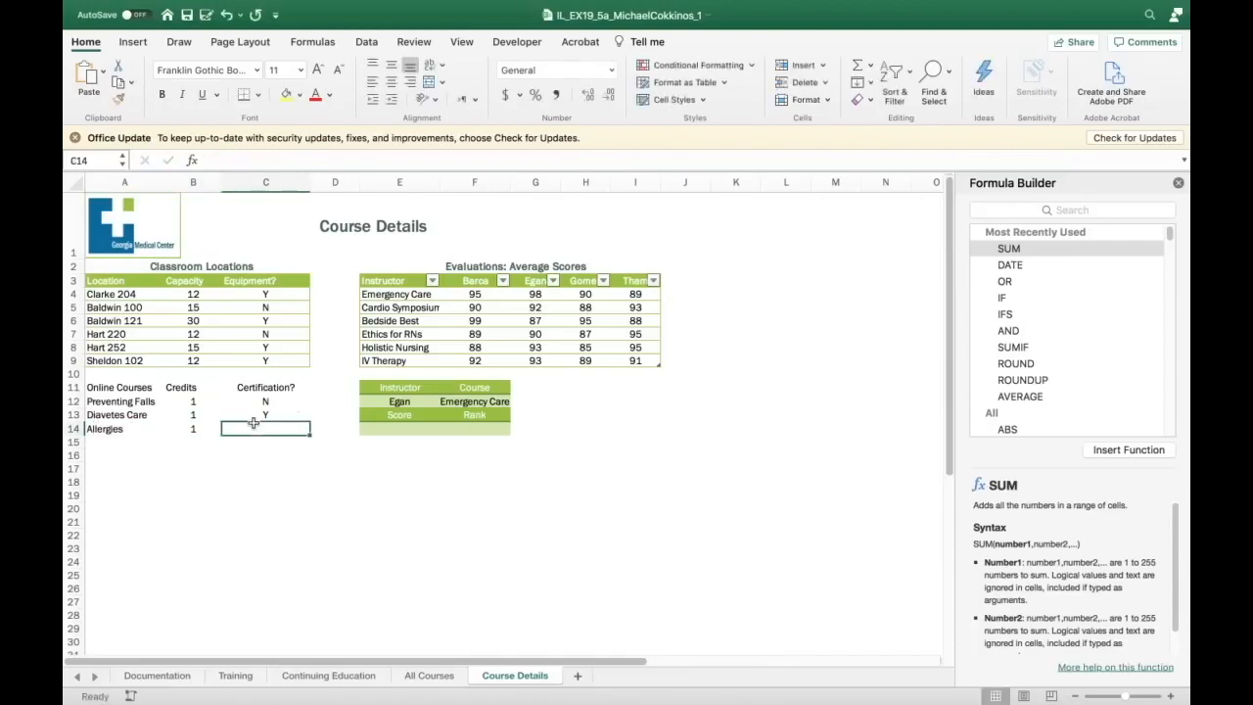
text(Y)
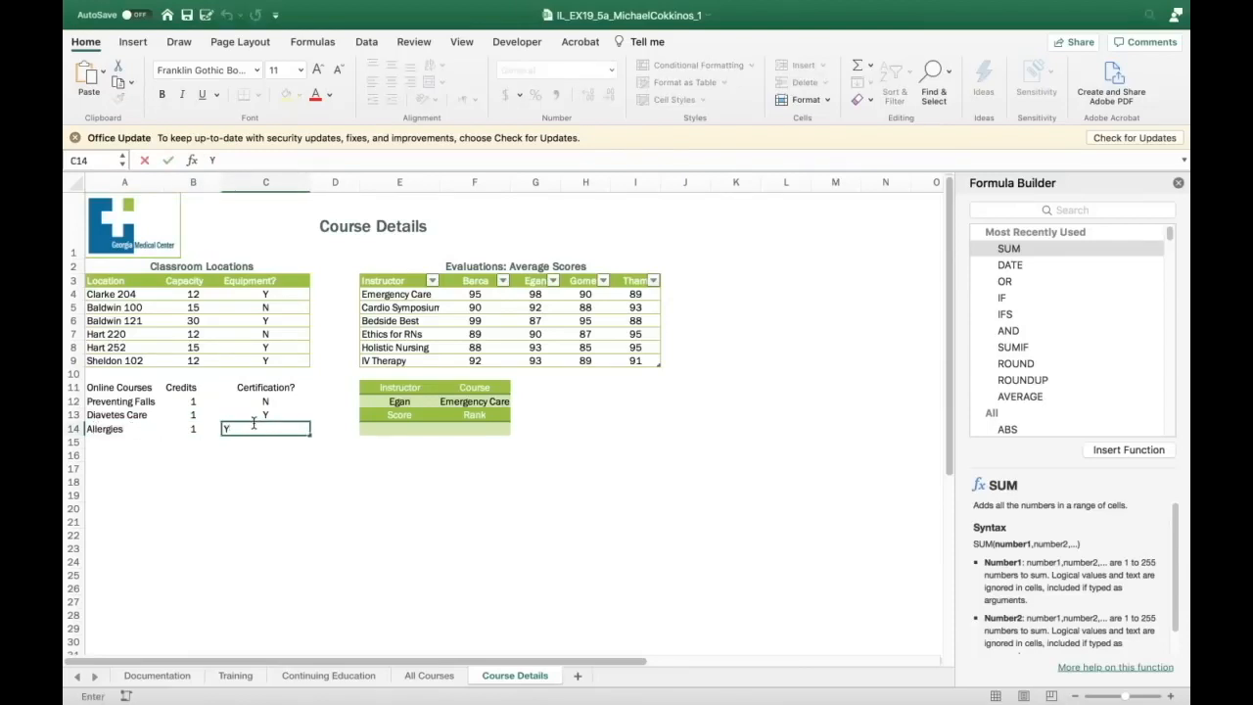
click(311, 508)
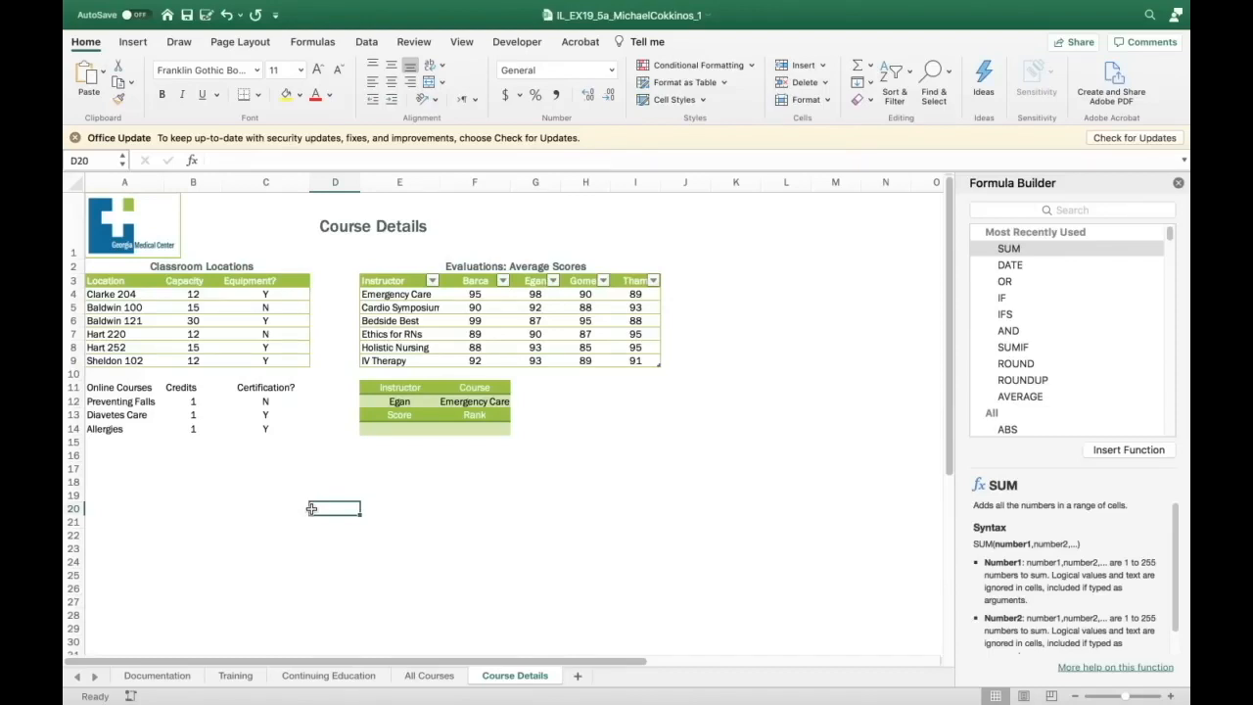
Format the online courses range A11:C14 as a table with headers, using the lime-green light style with a solid header row
click(95, 398)
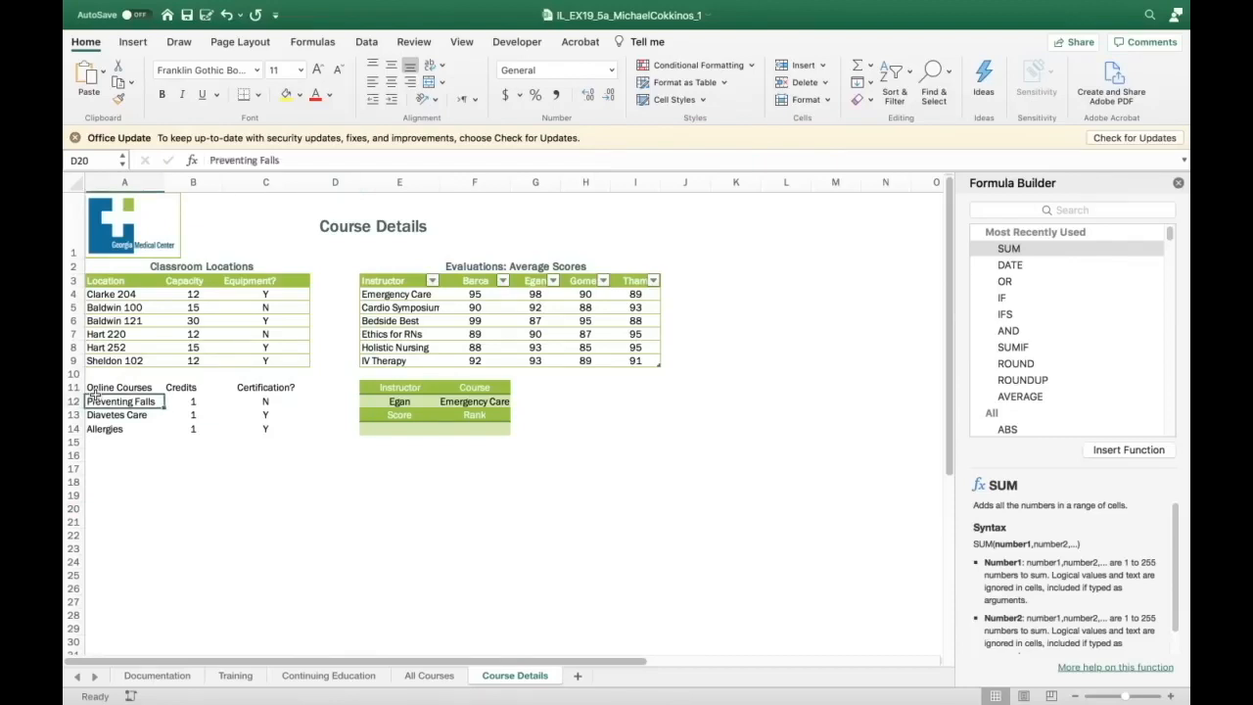
click(101, 388)
drag(101, 387, 266, 423)
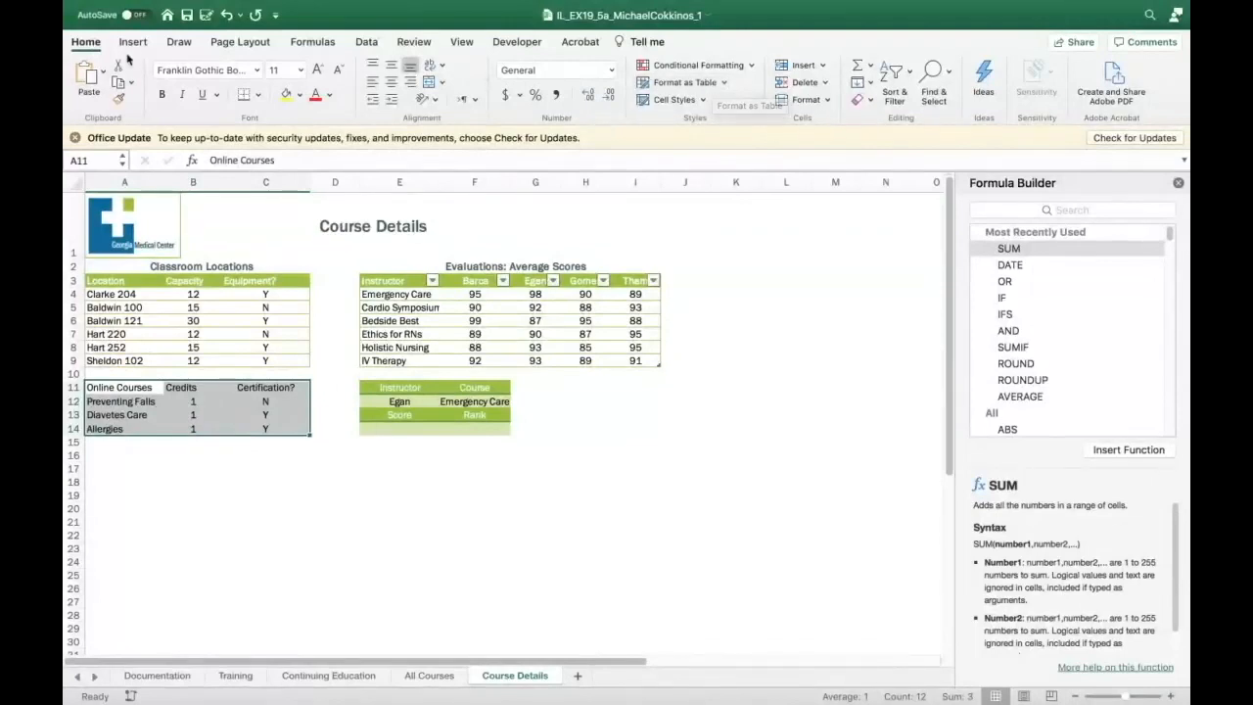
click(723, 83)
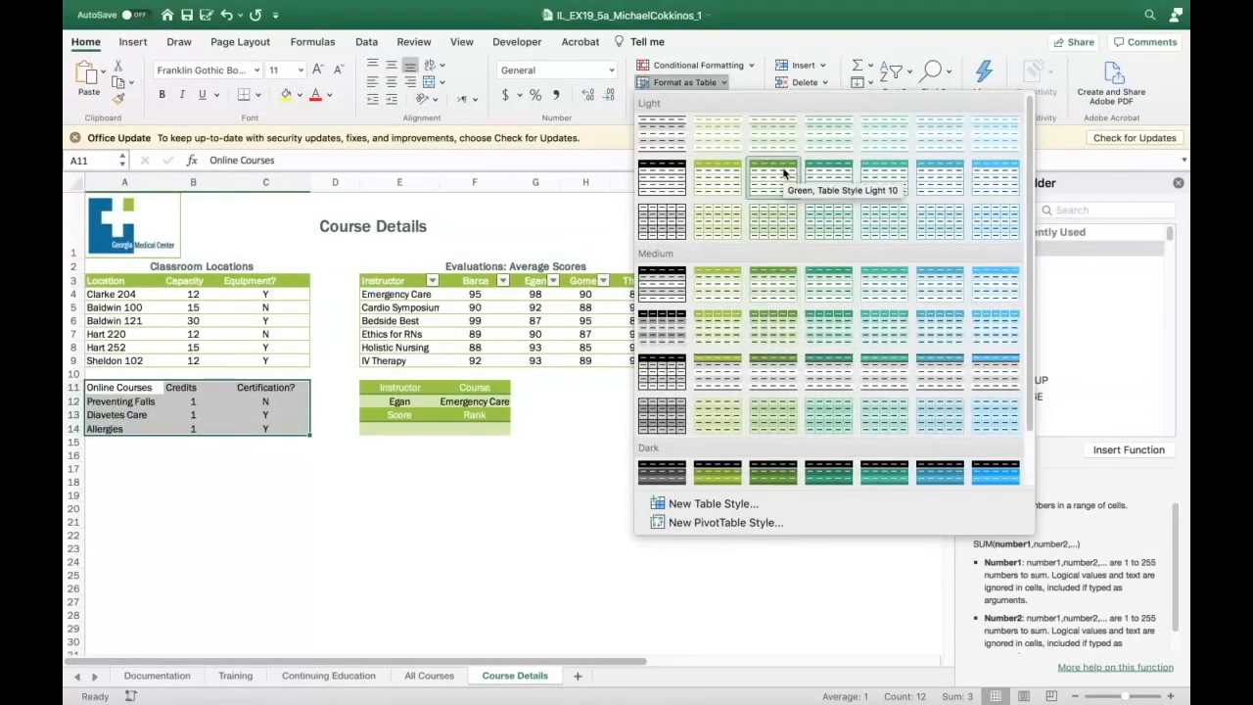
click(734, 176)
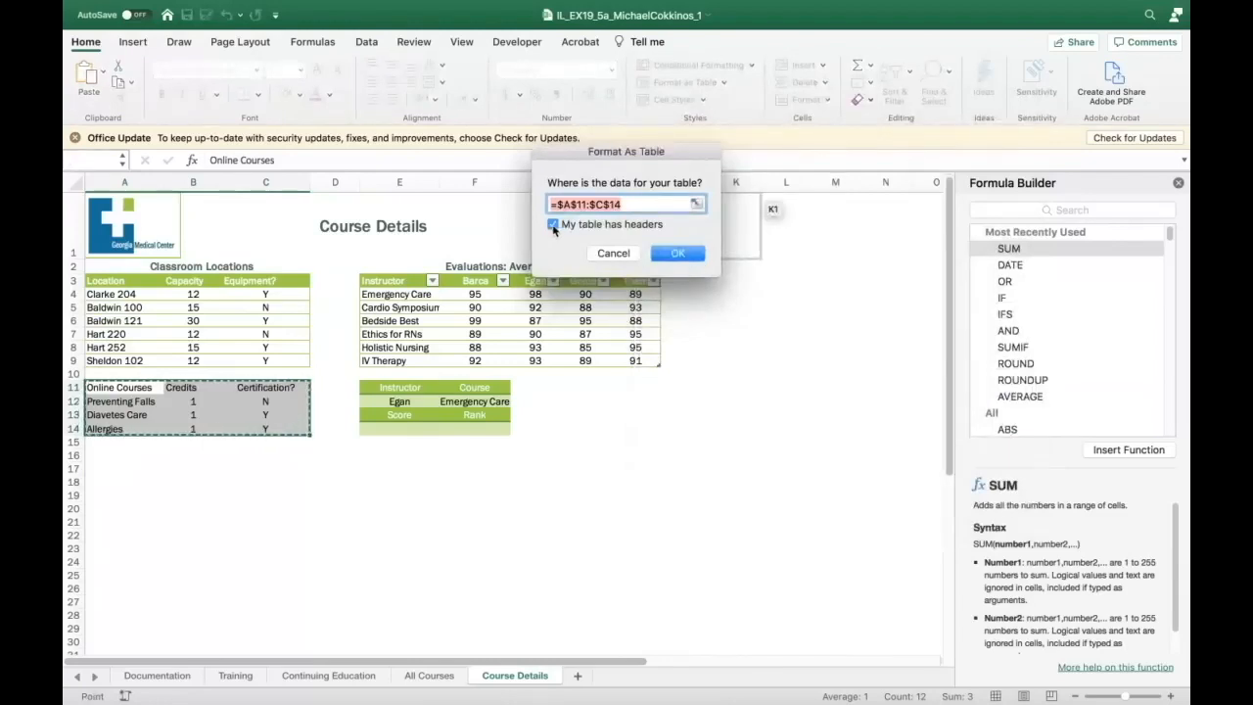
click(691, 258)
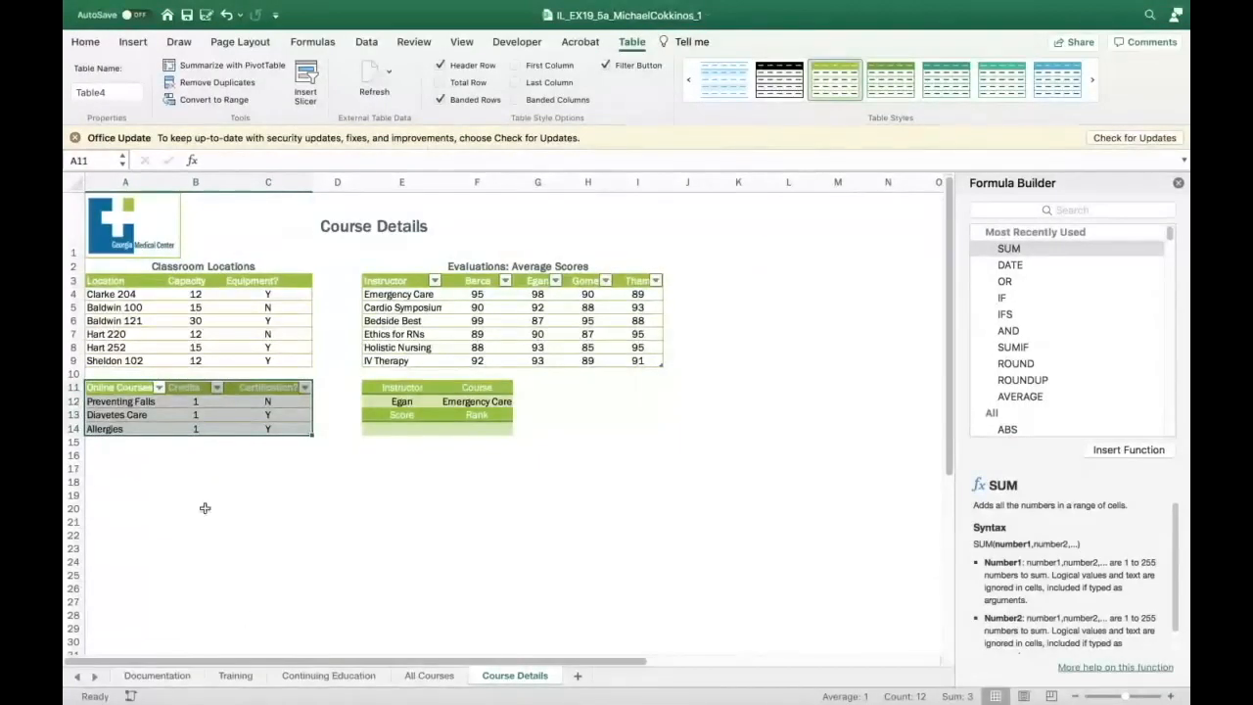
click(286, 580)
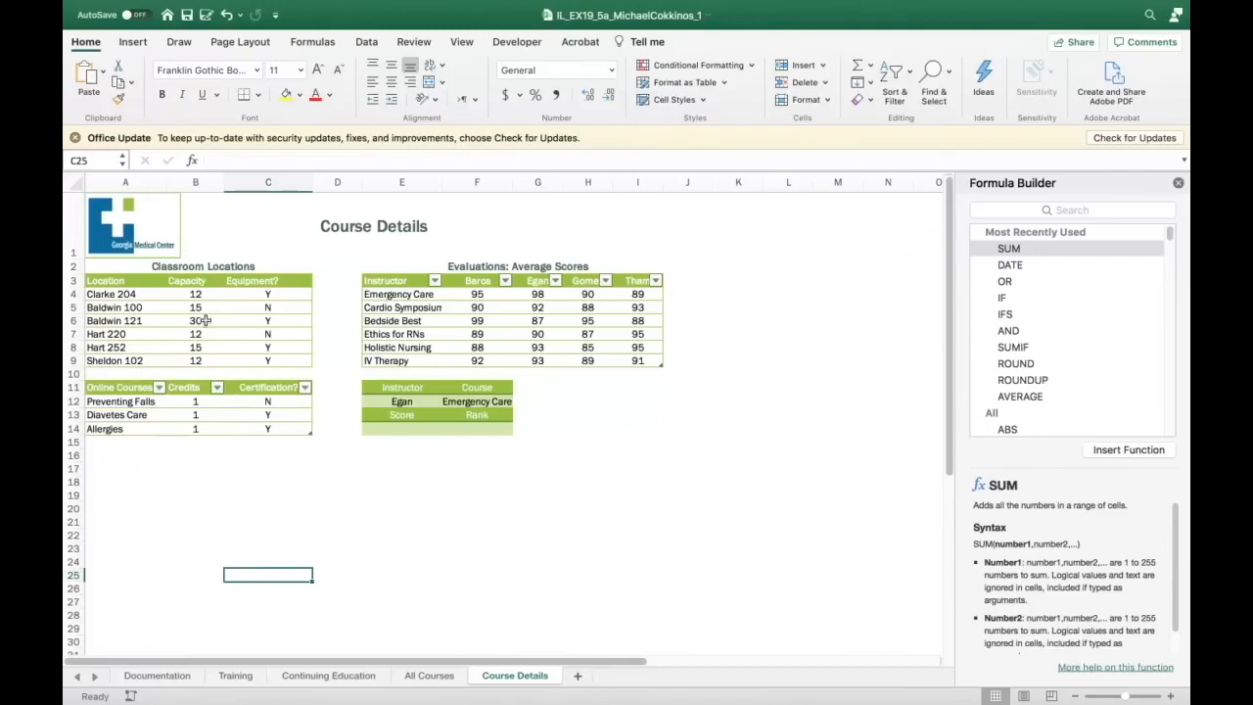
Rename the online courses table as ONLINE
click(192, 426)
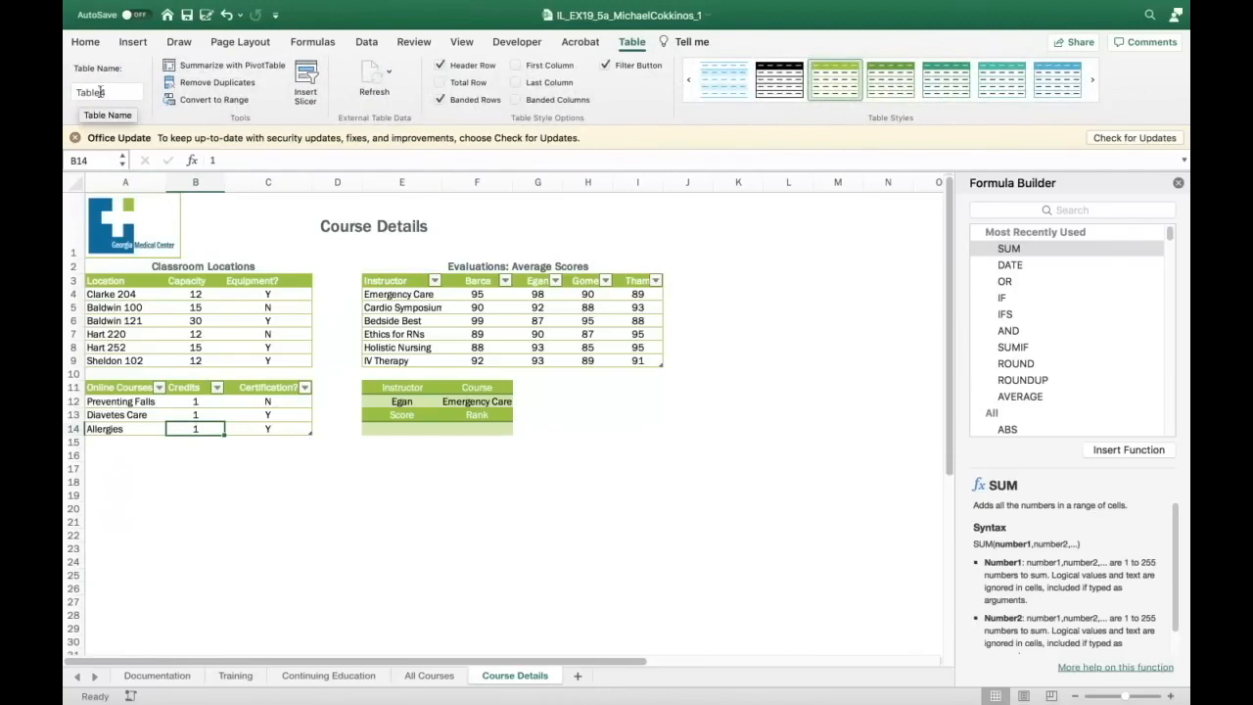
drag(111, 91, 73, 92)
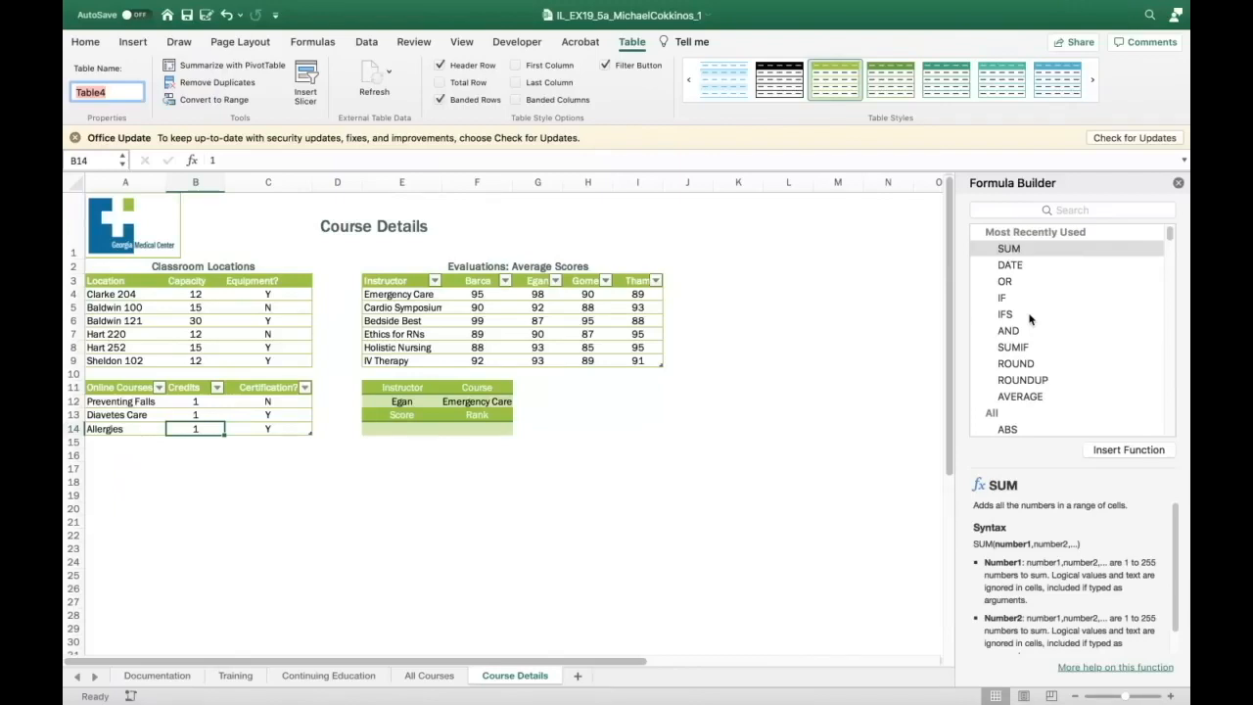
text(ONLINE)
key(Return)
click(468, 541)
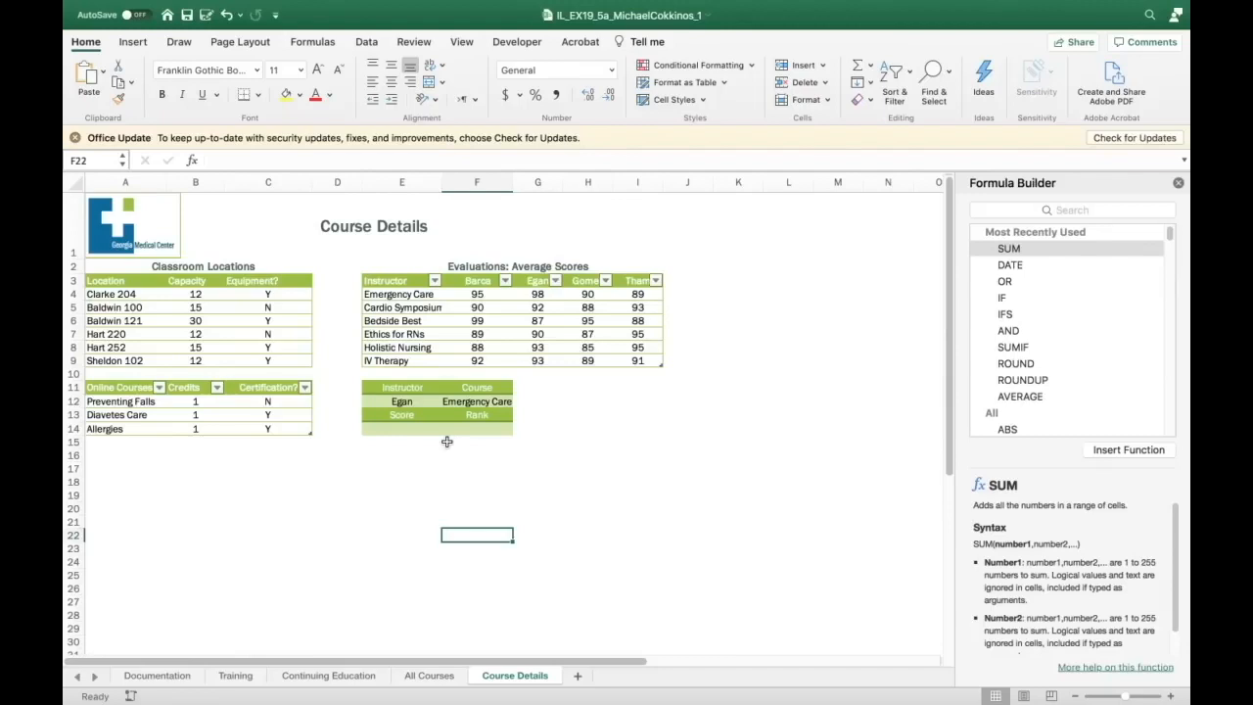
Begin an HLOOKUP formula in the Score cell E14 with E12 as the lookup value
click(408, 431)
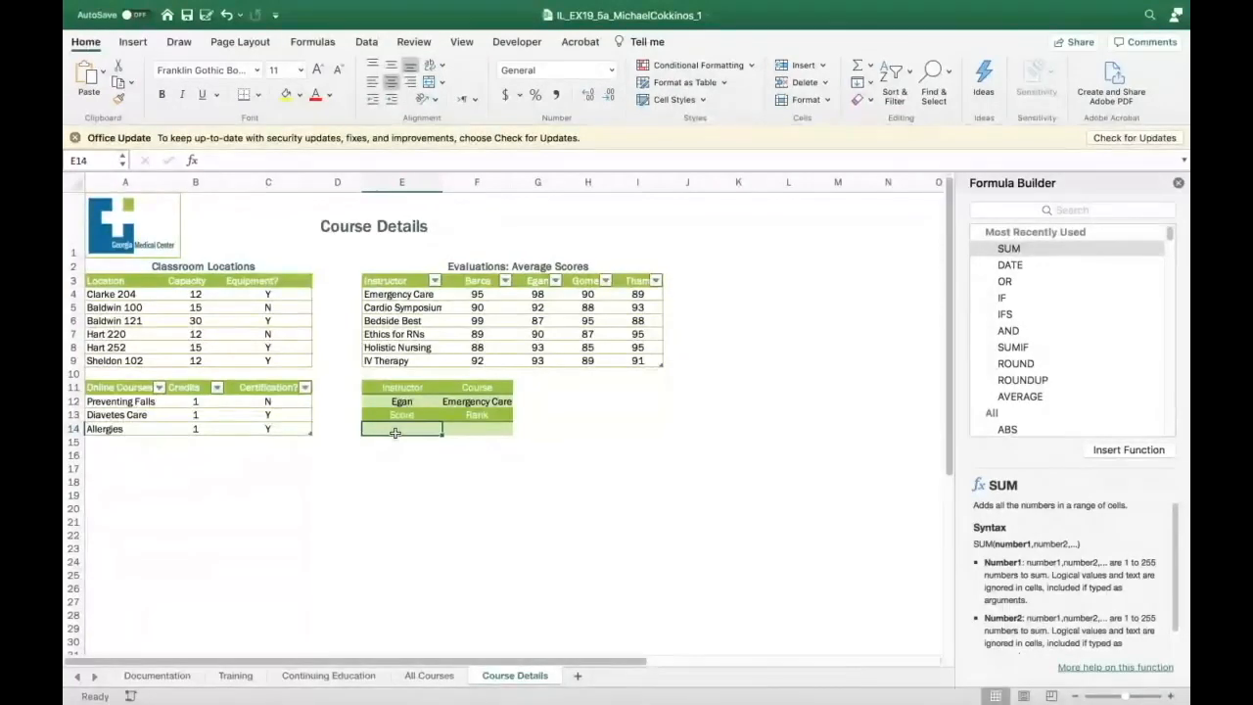
click(209, 159)
text(=H)
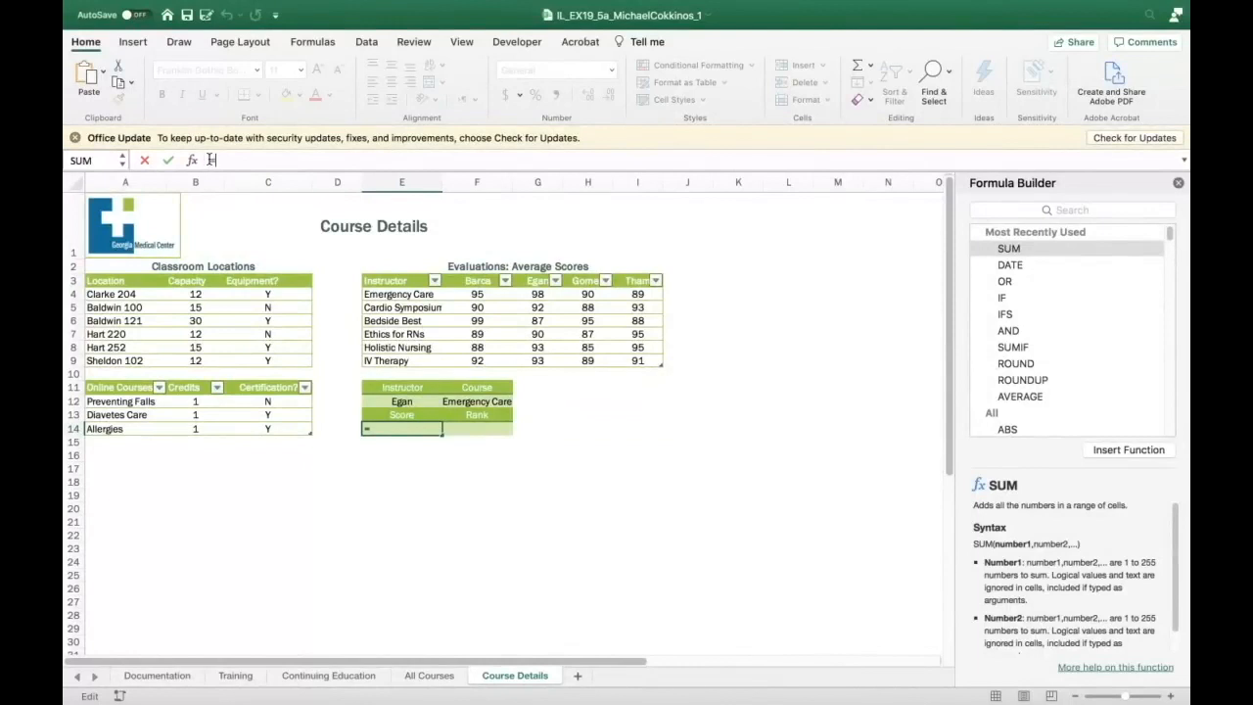
text(L)
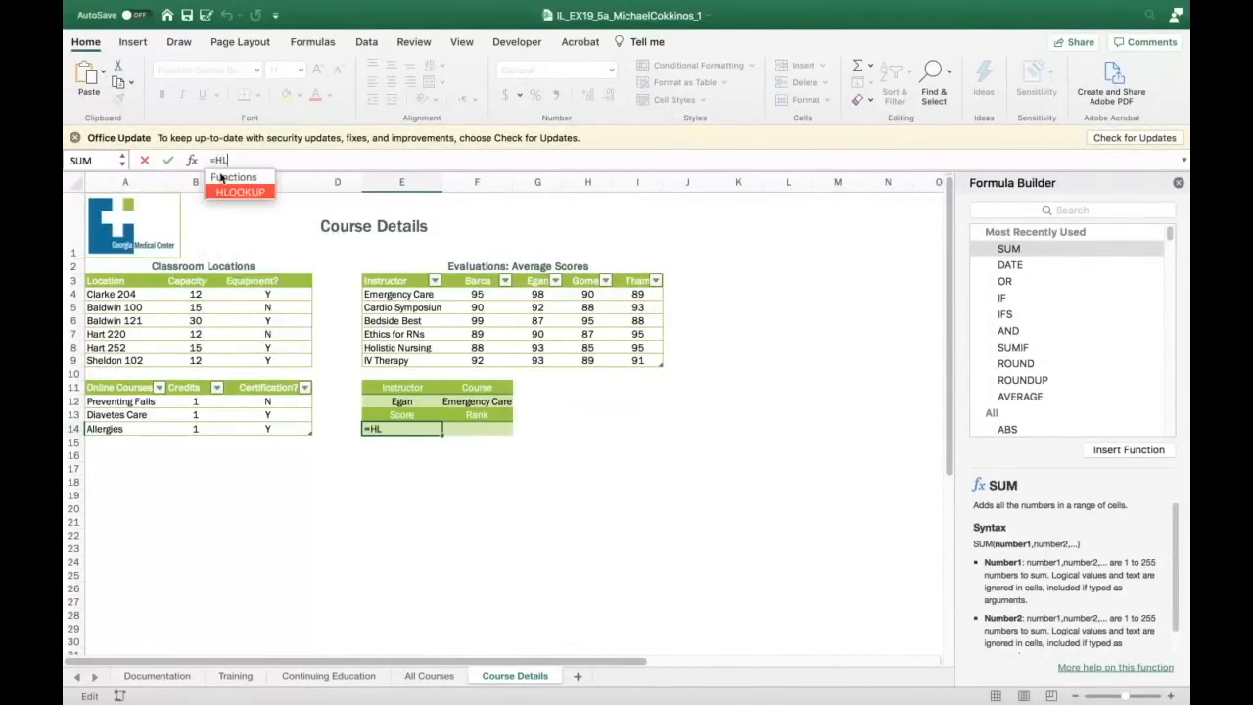
double_click(223, 193)
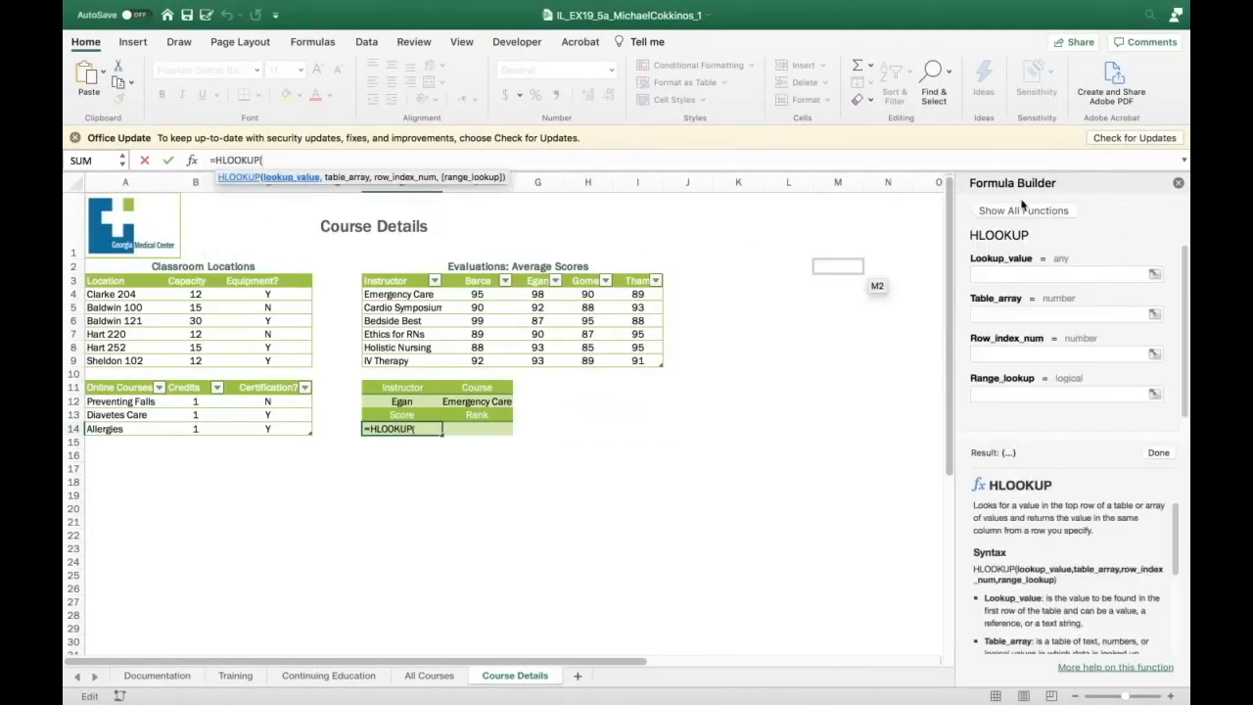
click(1015, 273)
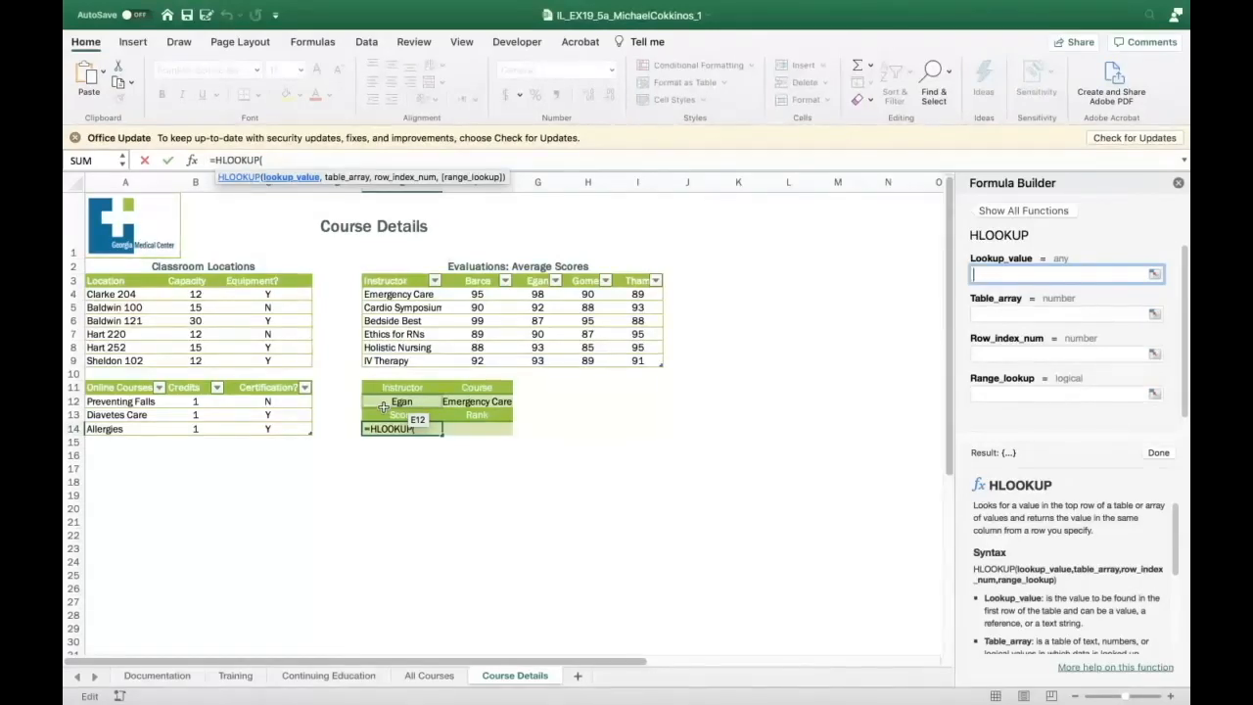
text(E12)
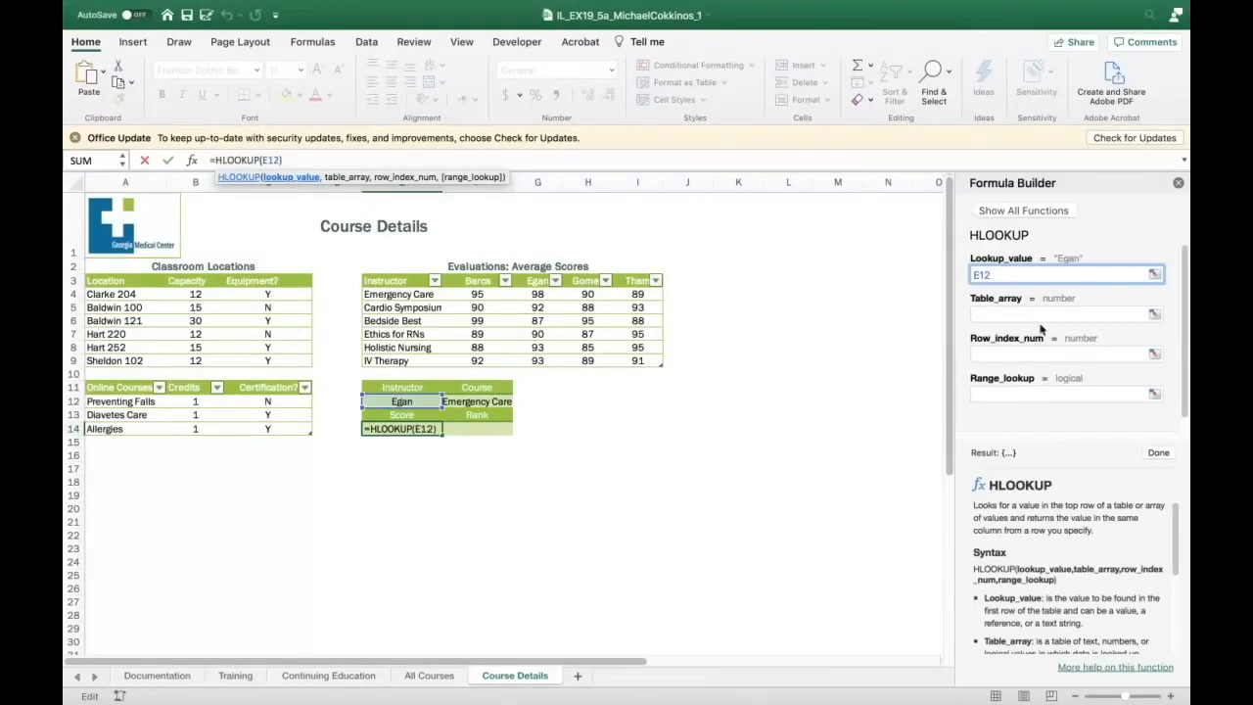
Complete the HLOOKUP with Evaluations[#All] as the table array, row index 2 and range lookup FALSE
click(1030, 314)
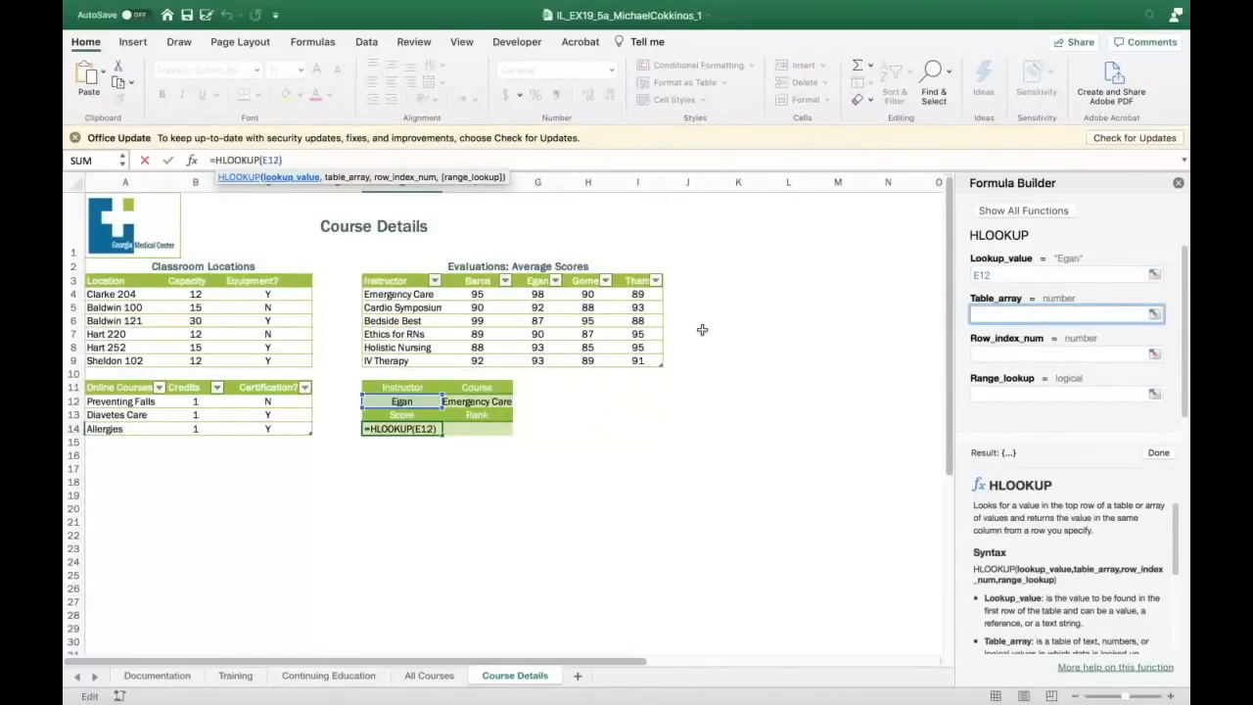
click(397, 281)
drag(397, 281, 629, 356)
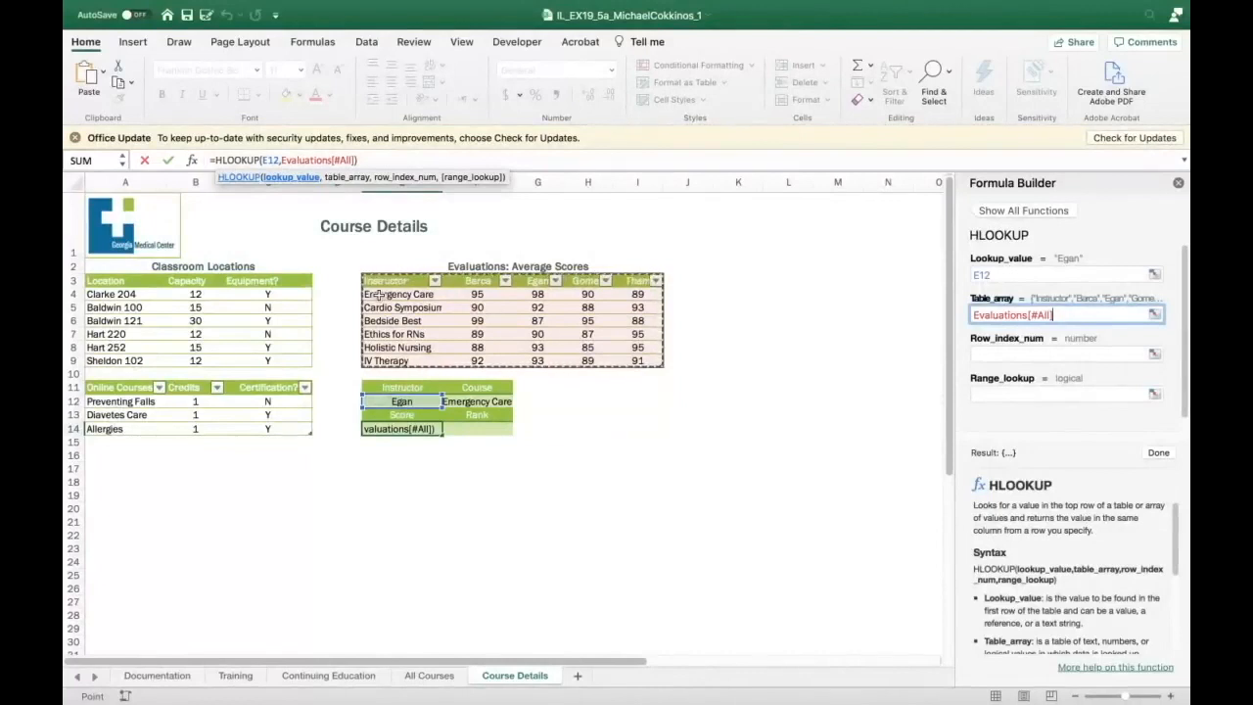
click(989, 356)
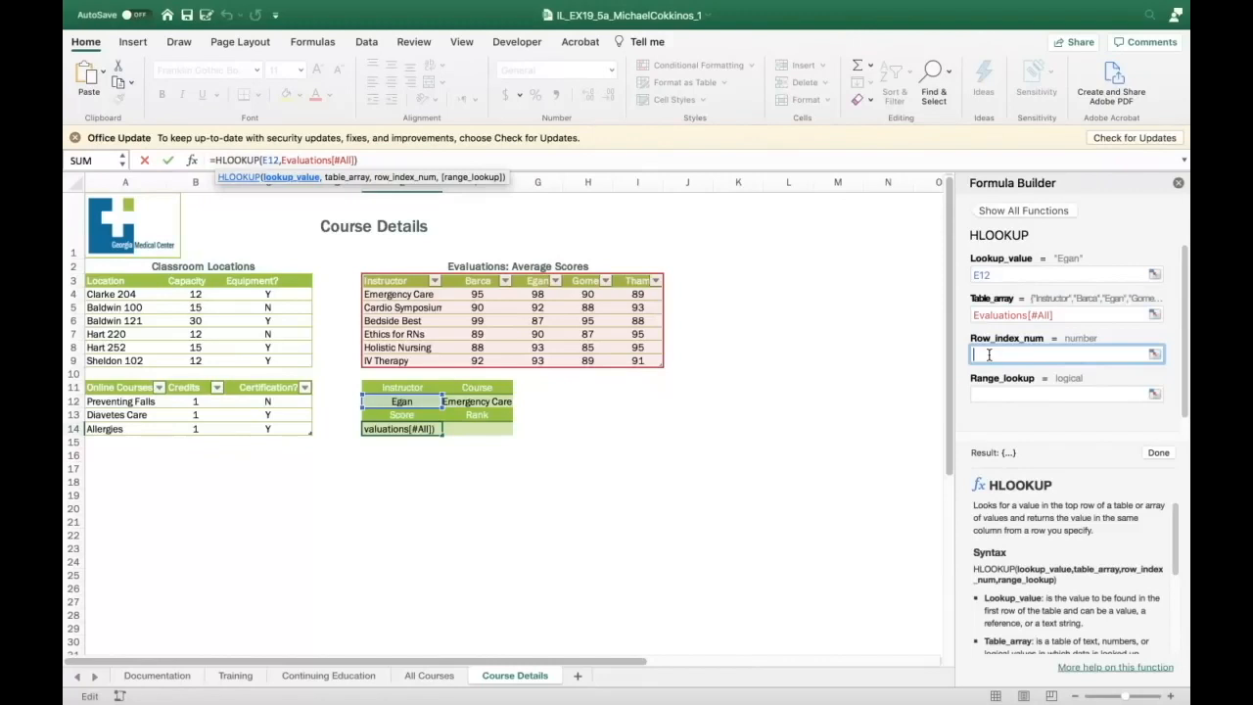
text(2)
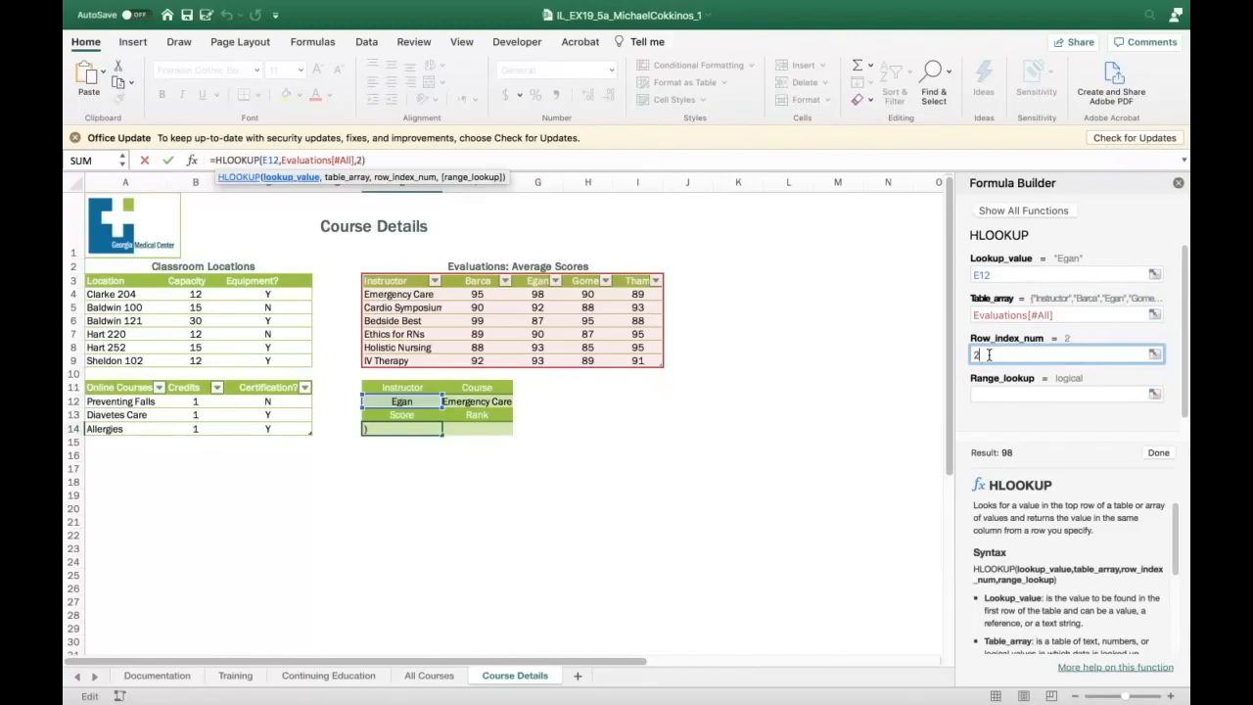
click(1004, 391)
text(FALSE)
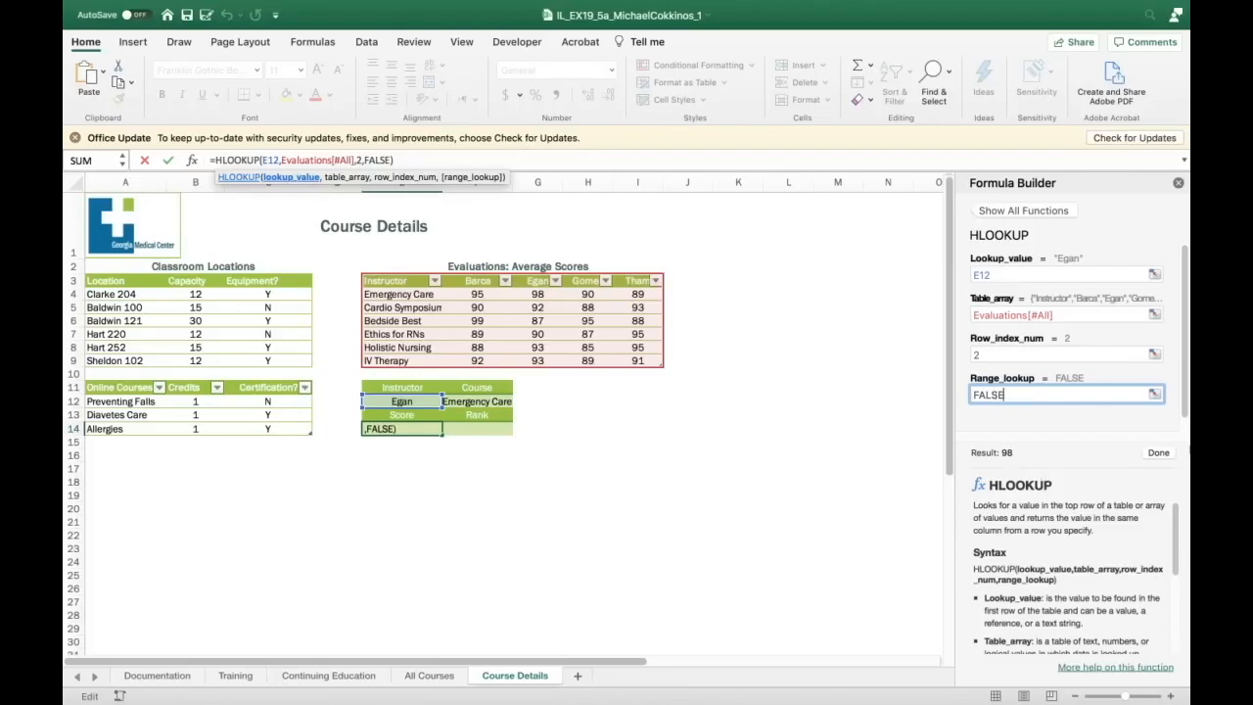
click(1159, 452)
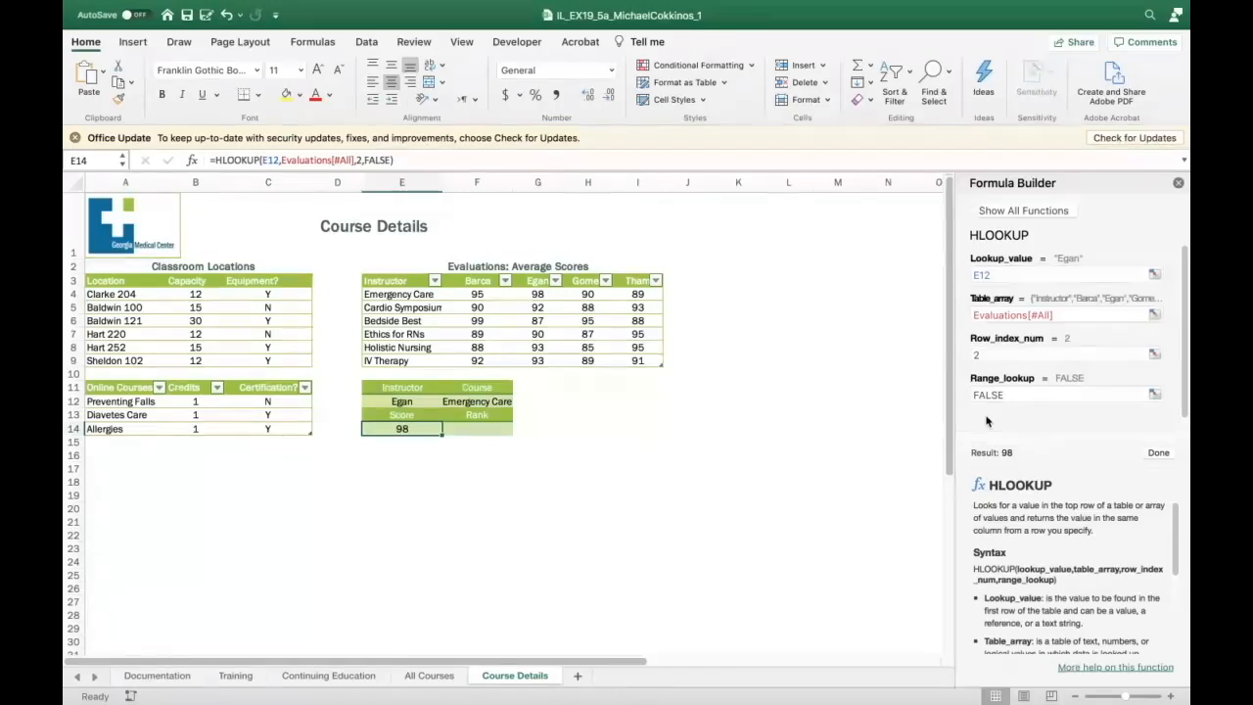
Begin a MATCH formula in the Rank cell F14 with F12 as the lookup value
click(501, 428)
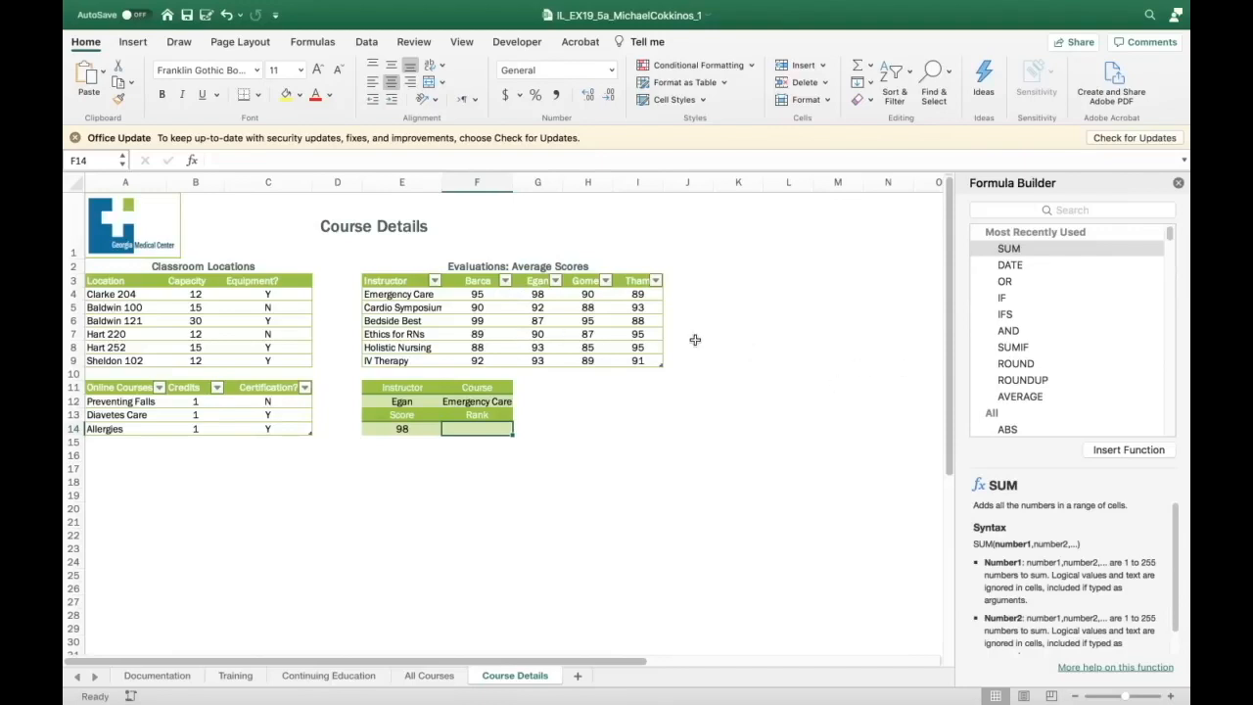
click(192, 161)
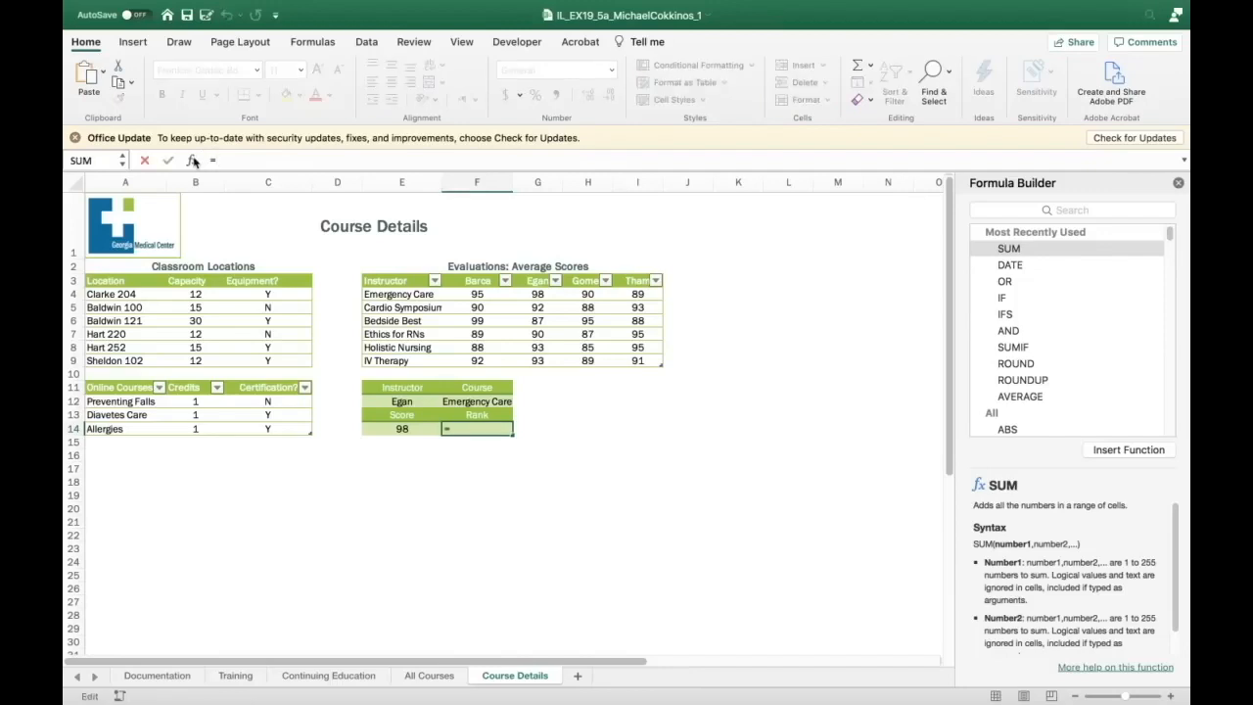
text(M)
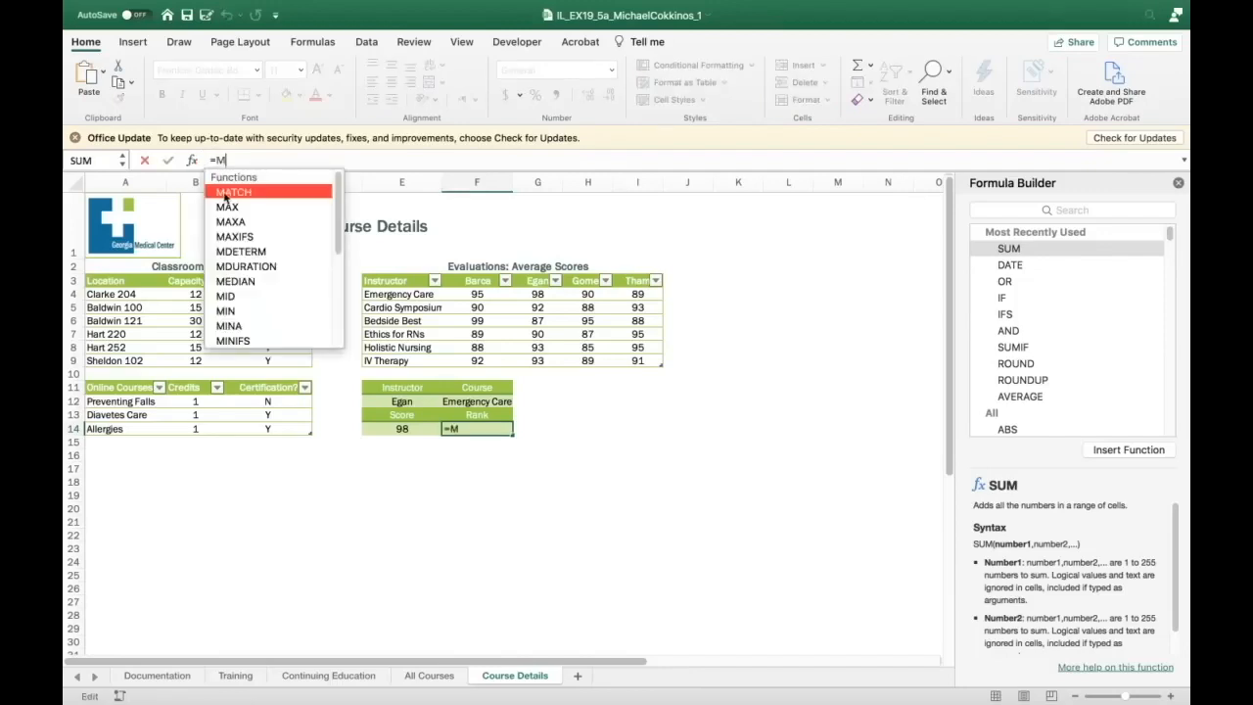
double_click(224, 194)
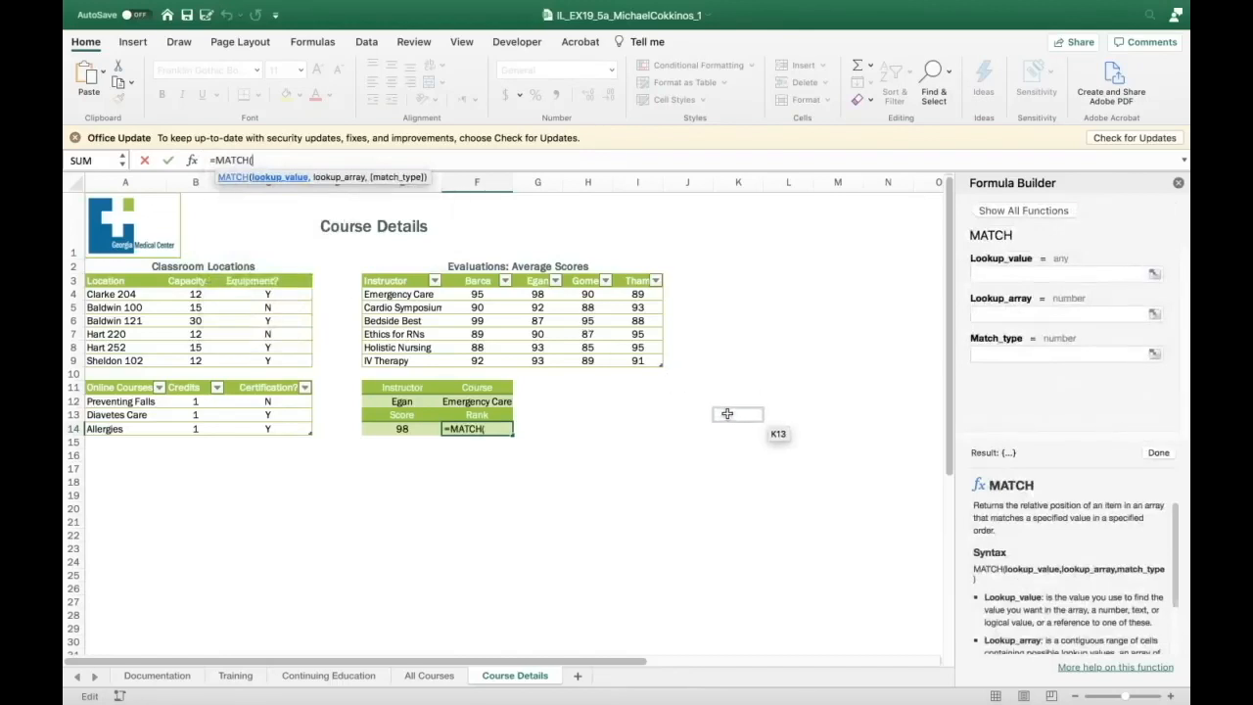
click(1006, 276)
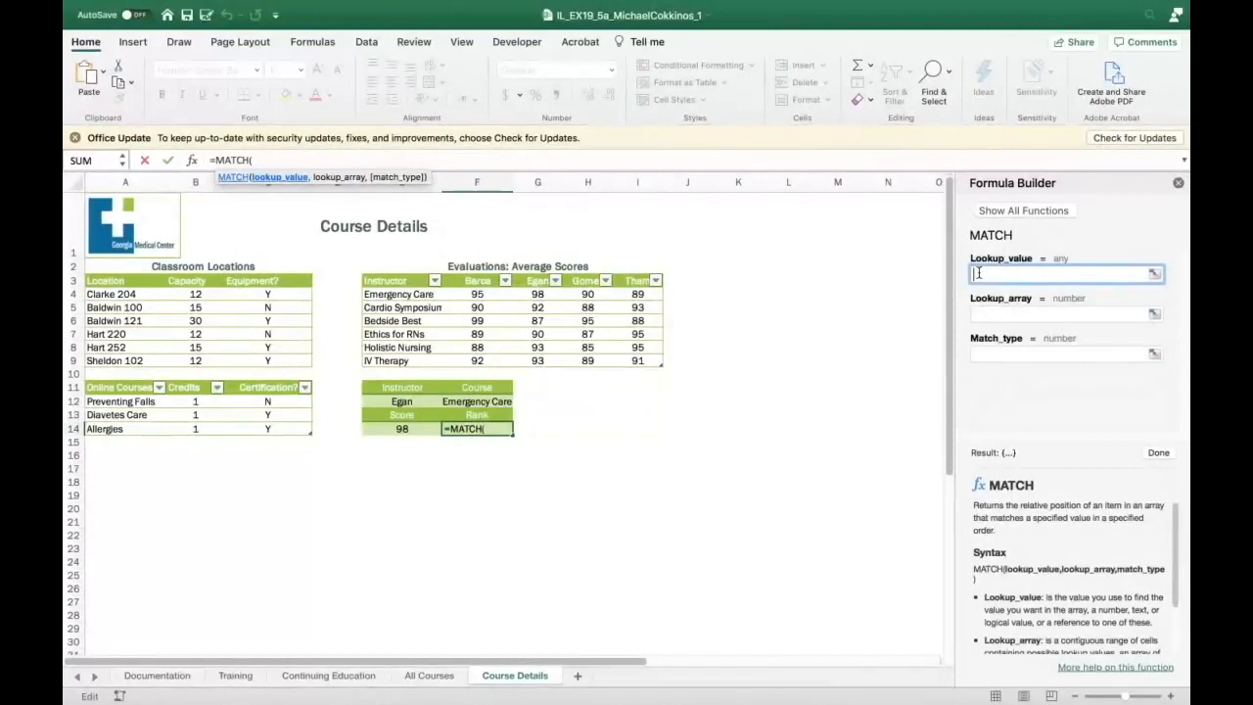
text(F12)
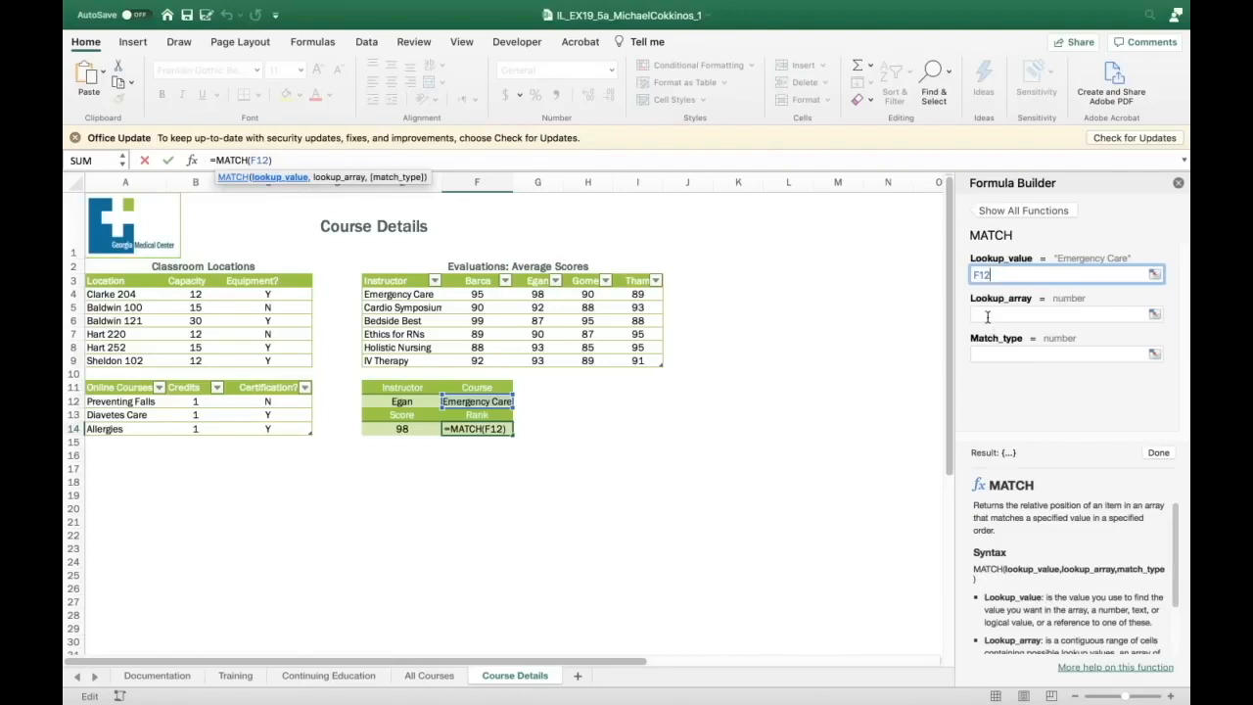
Complete the MATCH formula with E4:E9 as the lookup array and match type 0
click(986, 316)
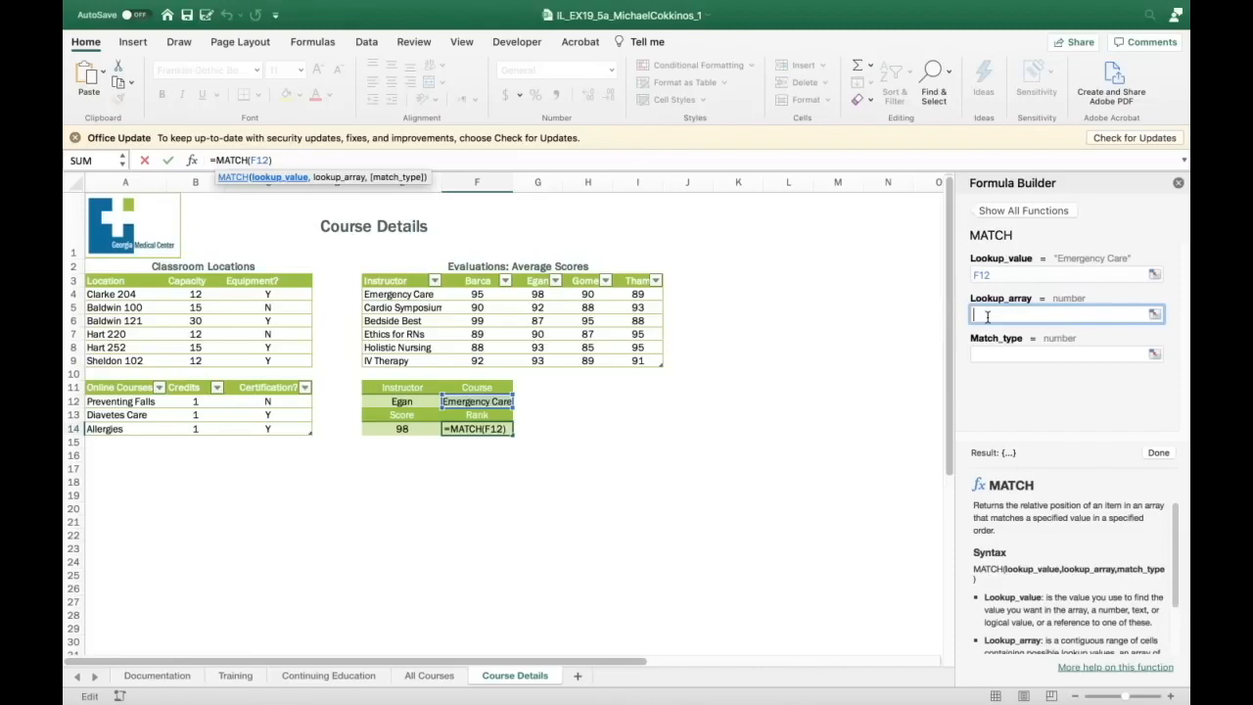
text(E4)
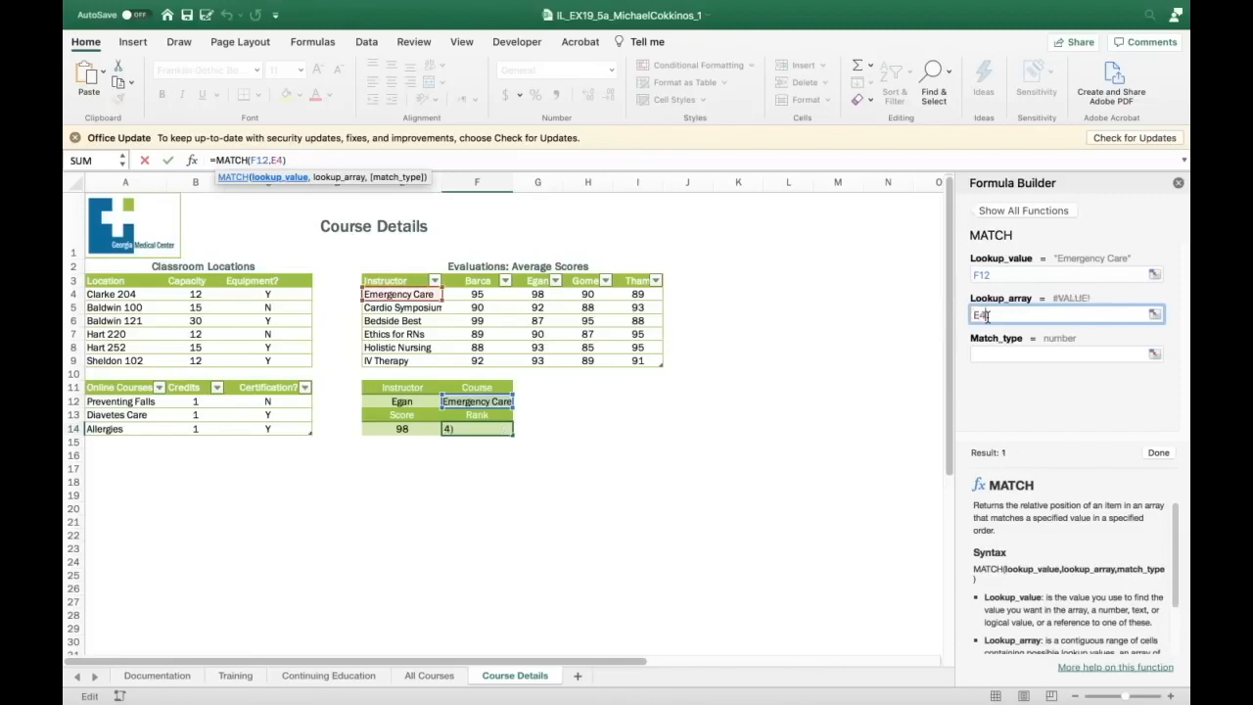
text(:E9)
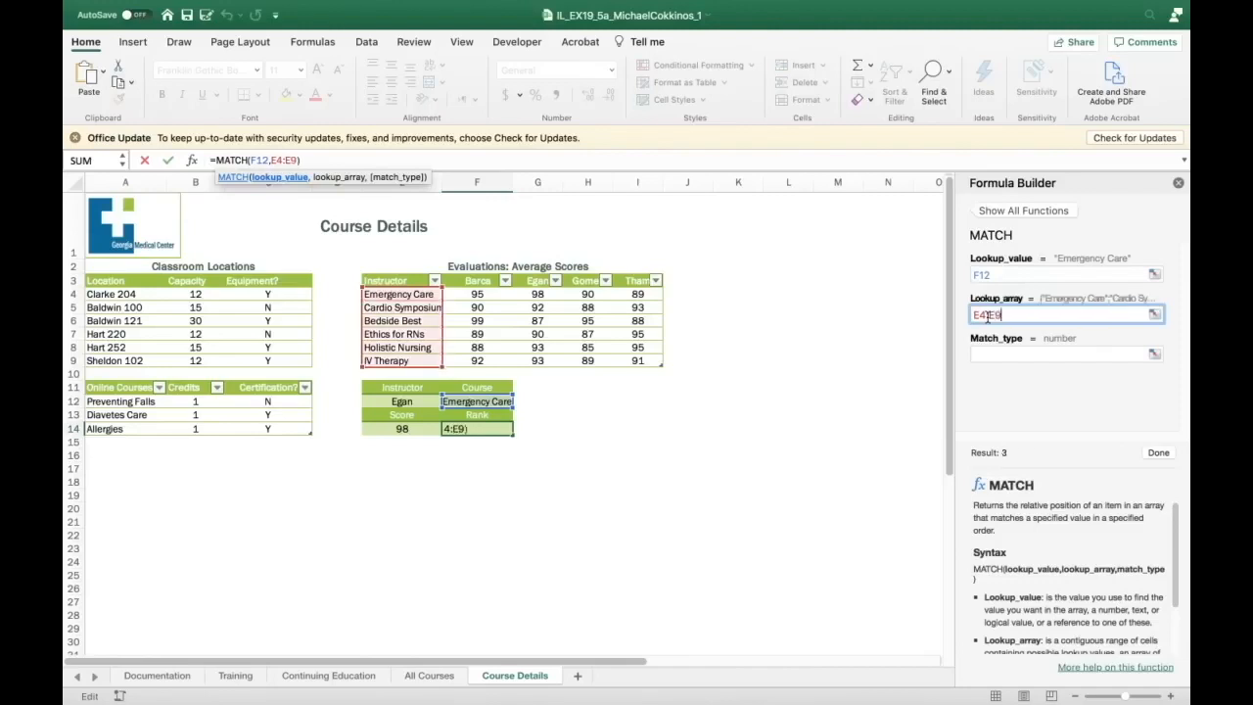
click(989, 351)
scroll(1065, 506, down, 3)
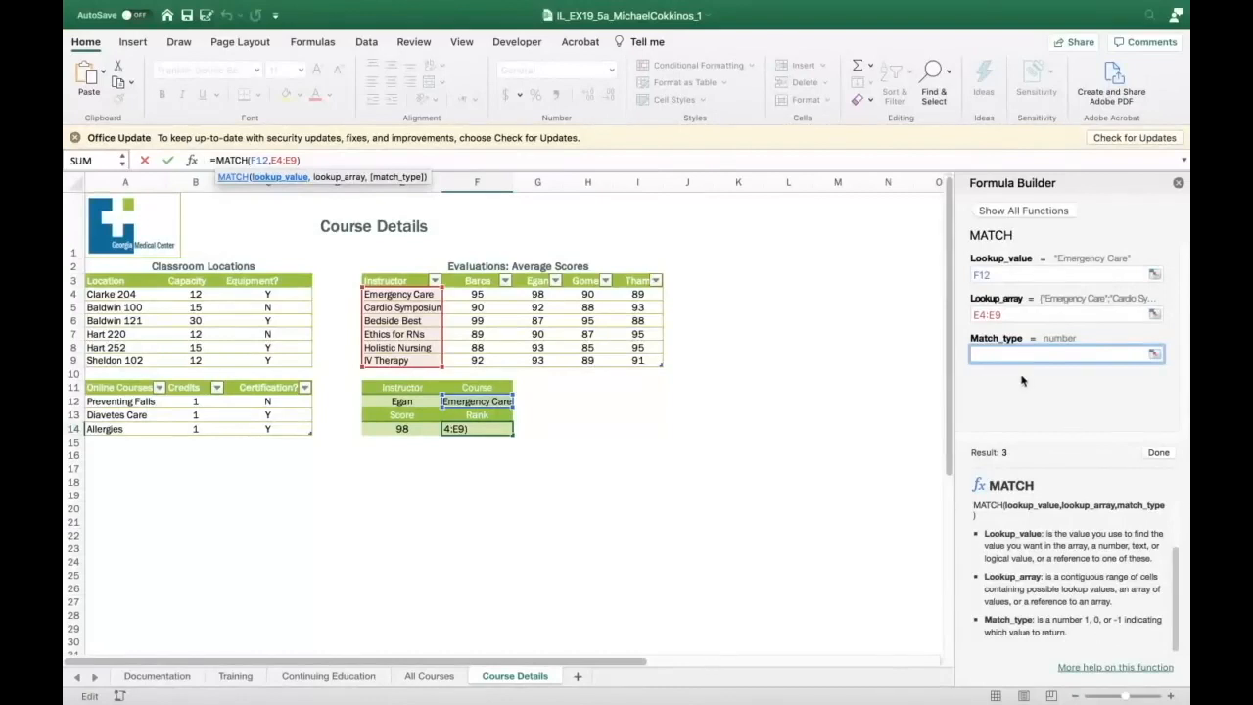
text(0)
click(1158, 453)
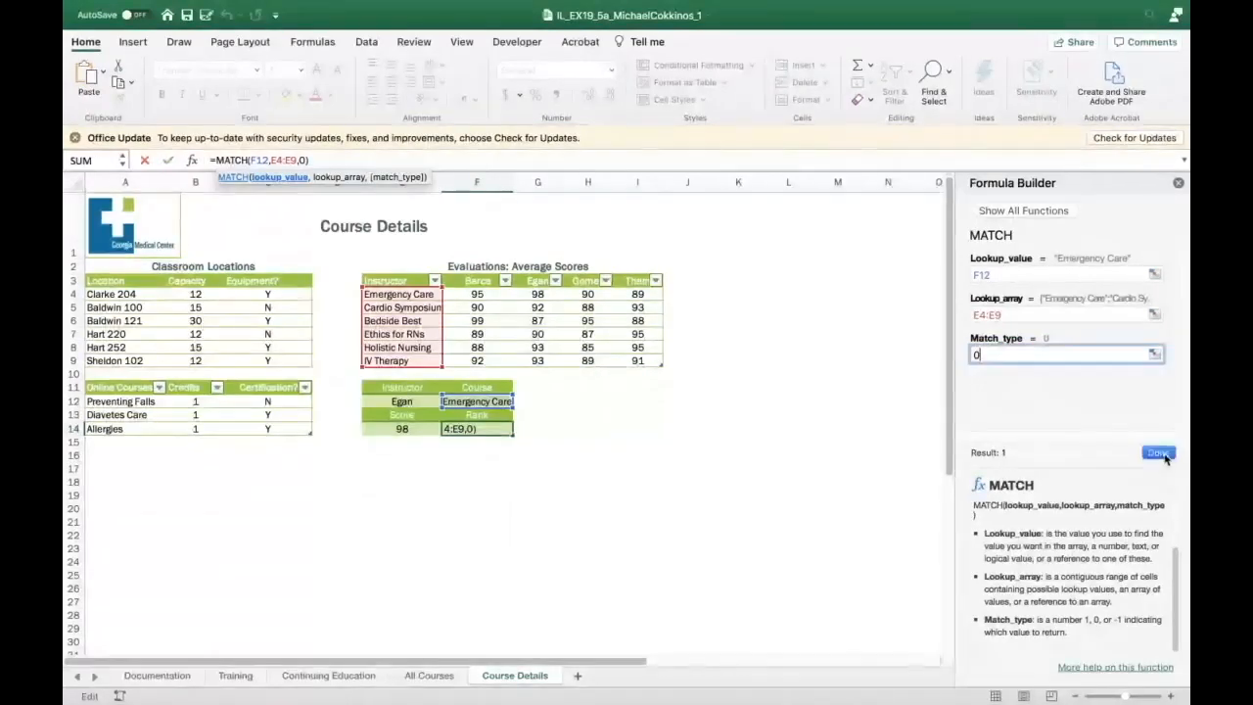